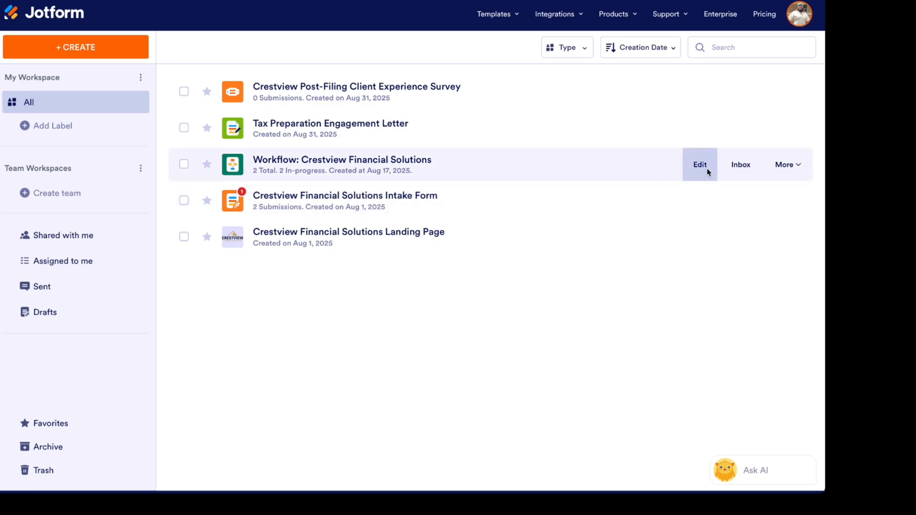
Step: Open the Crestview Financial Solutions workflow for editing and examine its opening elements, from the starting form to the first approval
{"action": "left_click", "coordinate": [700, 165]}
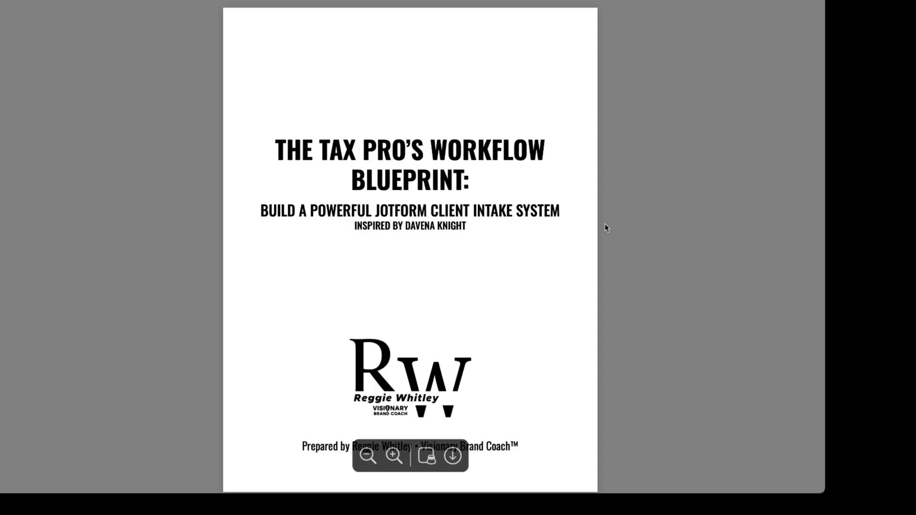
{"action": "scroll", "coordinate": [604, 224], "scroll_direction": "down", "scroll_amount": 1}
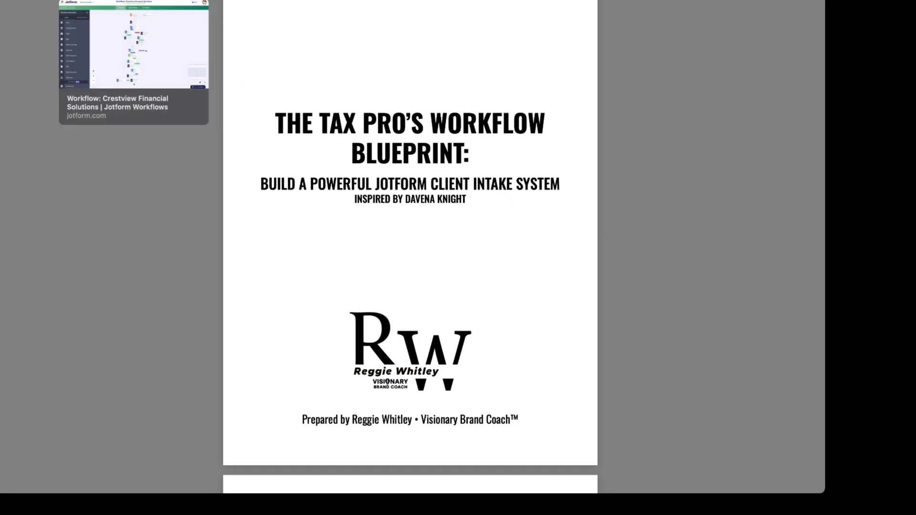
{"action": "left_click", "coordinate": [105, 0]}
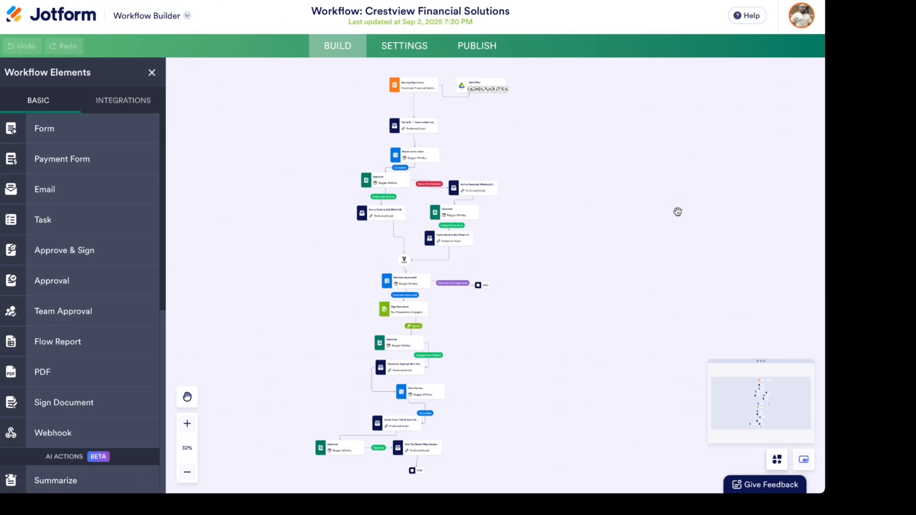
{"action": "scroll", "coordinate": [503, 142], "scroll_direction": "up", "scroll_amount": 5}
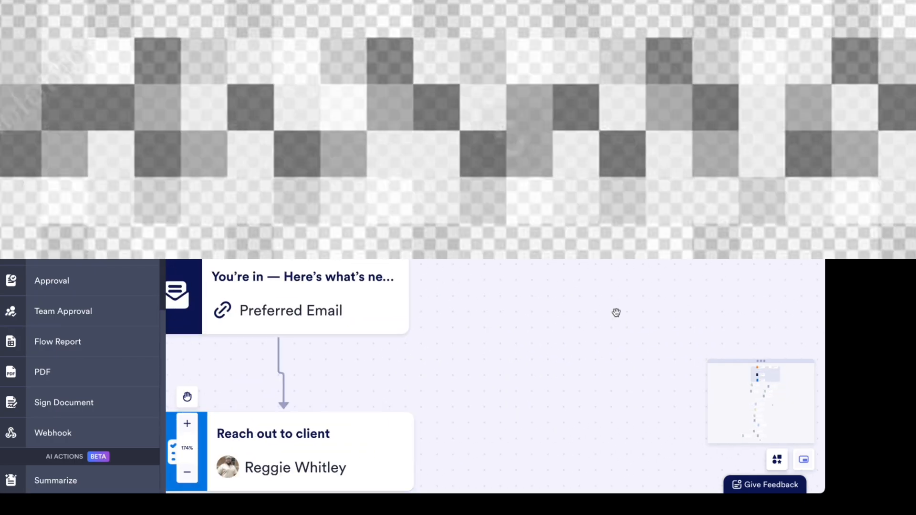
{"action": "scroll", "coordinate": [624, 361], "scroll_direction": "down", "scroll_amount": 3}
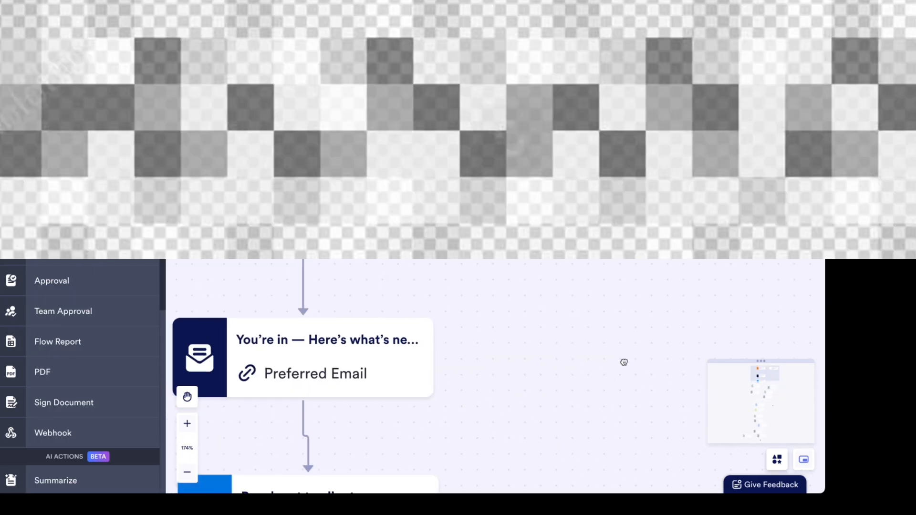
{"action": "left_click_drag", "start_coordinate": [608, 370], "coordinate": [607, 266]}
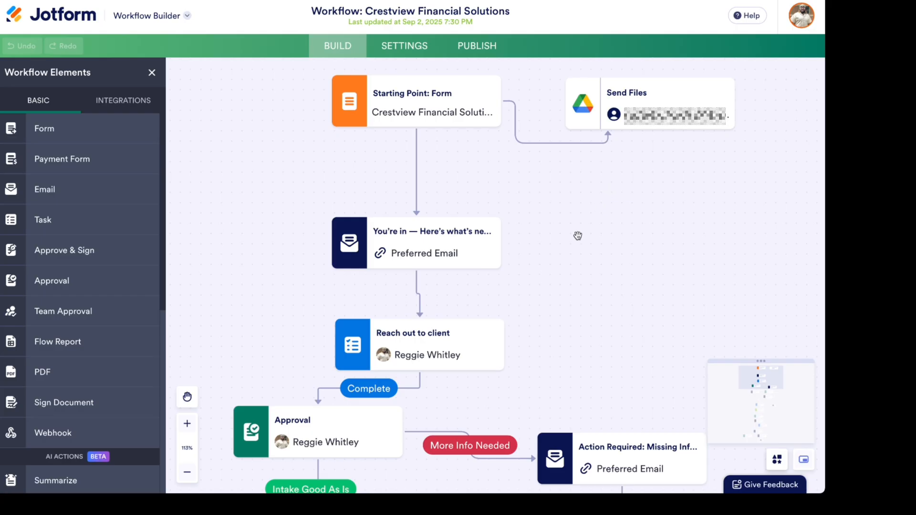
{"action": "mouse_move", "coordinate": [578, 236]}
{"action": "left_mouse_down"}
{"action": "mouse_move", "coordinate": [604, 116]}
{"action": "mouse_move", "coordinate": [580, 239]}
{"action": "left_mouse_up"}
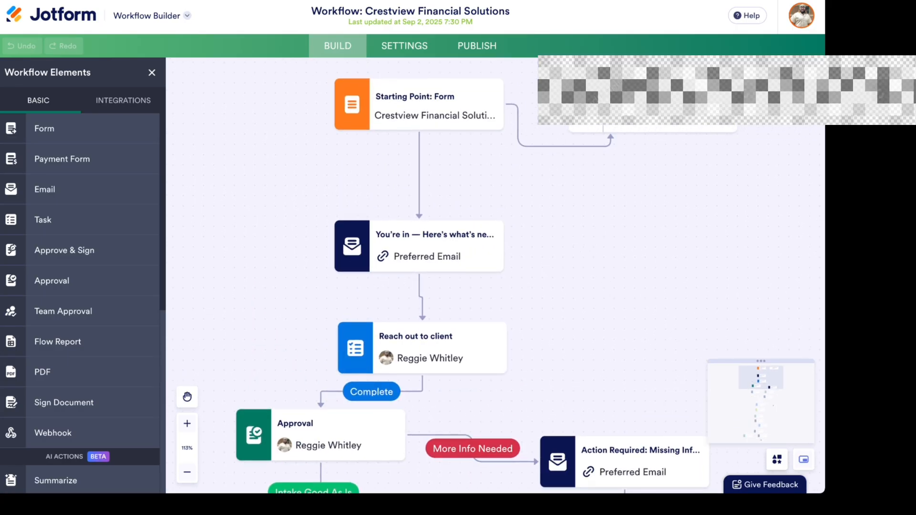
Step: Review the full content of the "You're in — Here's what's next at Crestview" email and close its properties
{"action": "left_click", "coordinate": [439, 253]}
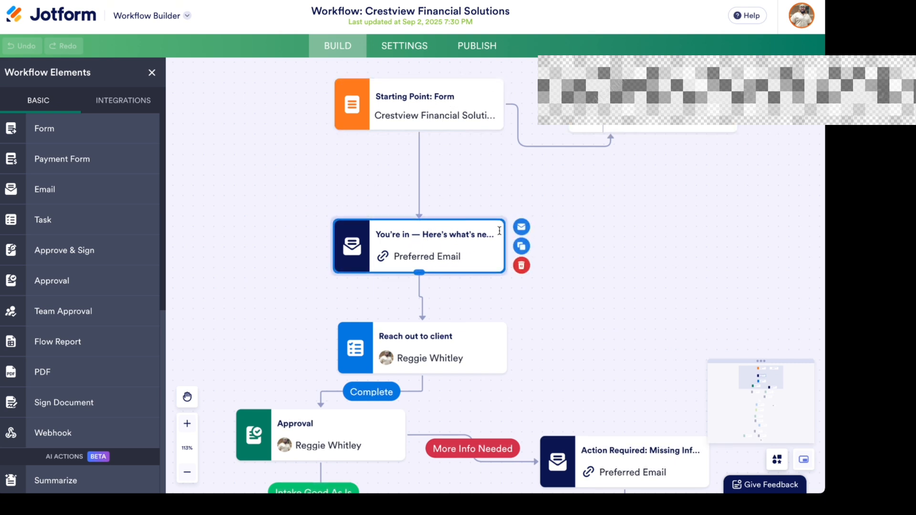
{"action": "left_click", "coordinate": [516, 228]}
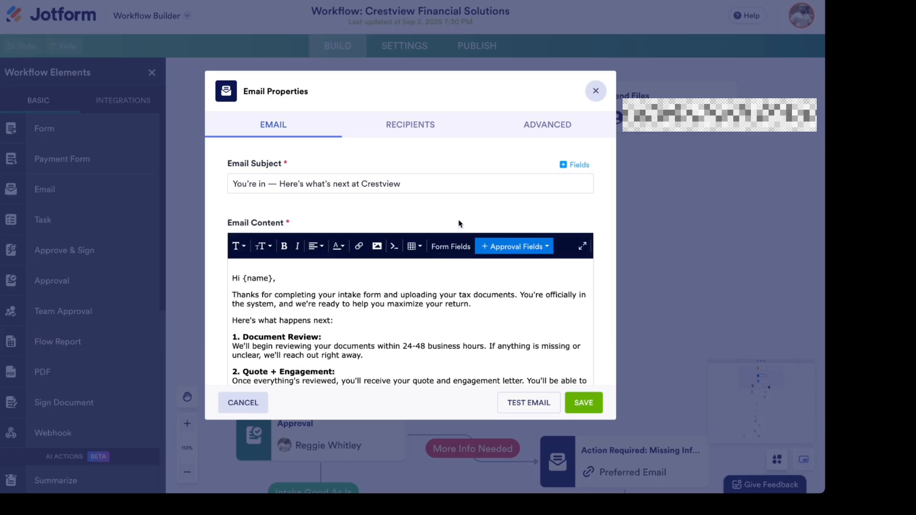
{"action": "scroll", "coordinate": [450, 319], "scroll_direction": "down", "scroll_amount": 5}
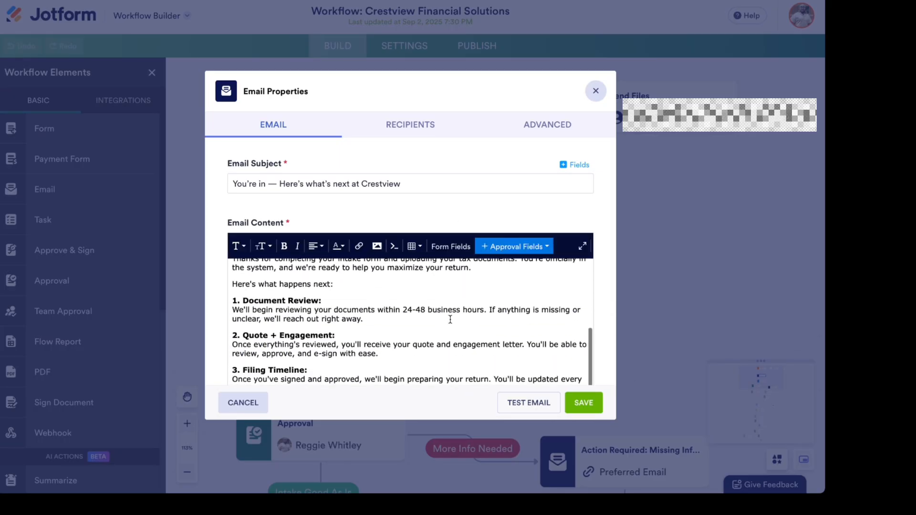
{"action": "scroll", "coordinate": [450, 319], "scroll_direction": "down", "scroll_amount": 3}
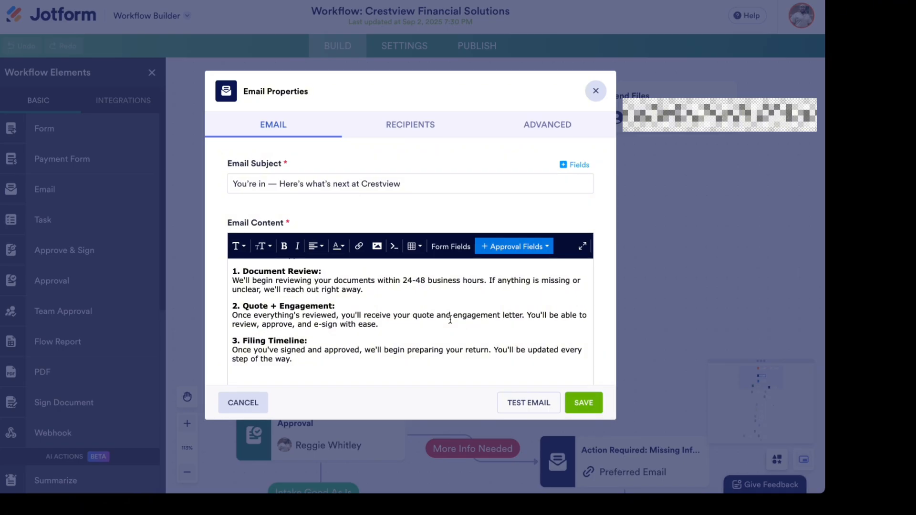
{"action": "scroll", "coordinate": [450, 320], "scroll_direction": "down", "scroll_amount": 5}
{"action": "scroll", "coordinate": [449, 320], "scroll_direction": "up", "scroll_amount": 4}
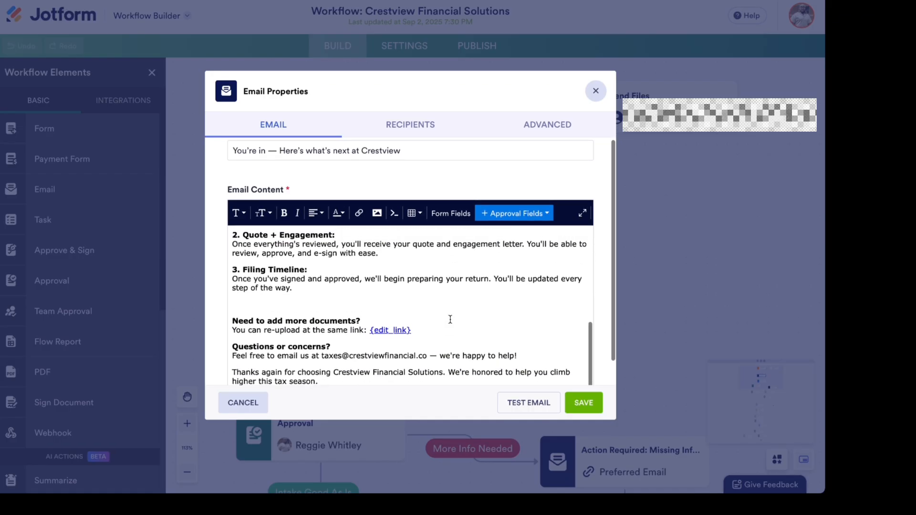
{"action": "scroll", "coordinate": [450, 319], "scroll_direction": "down", "scroll_amount": 5}
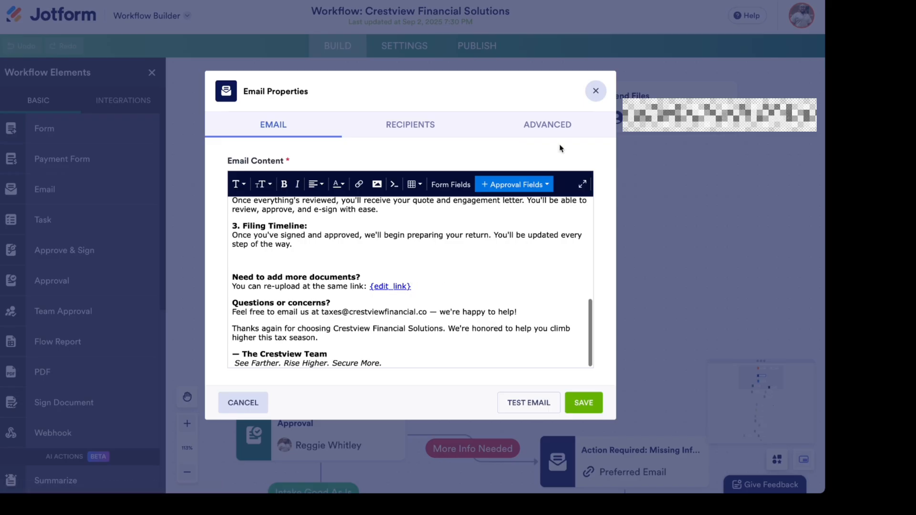
{"action": "left_click", "coordinate": [595, 91]}
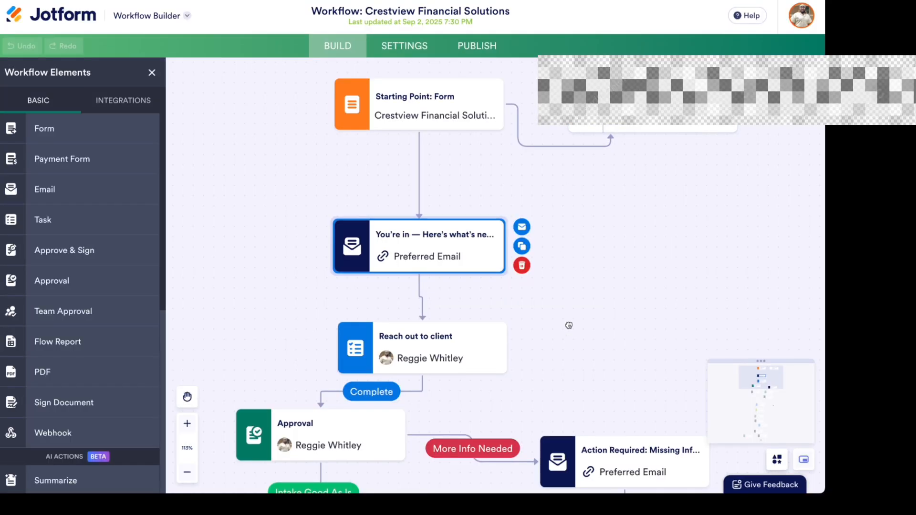
Step: Review the "You're Good to Go! What's Next at Crestview" email that follows the first approval's Intake Good As Is outcome
{"action": "left_click_drag", "start_coordinate": [566, 321], "coordinate": [580, 226]}
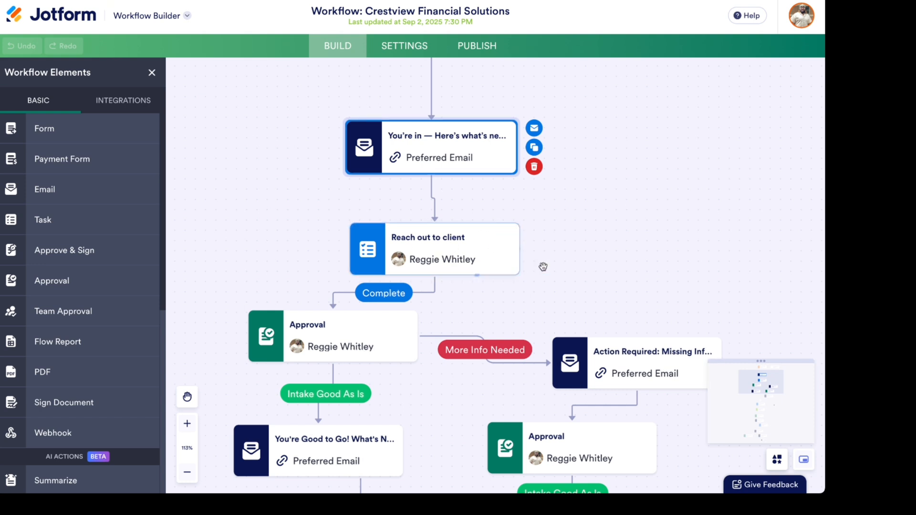
{"action": "left_click_drag", "start_coordinate": [544, 265], "coordinate": [551, 241]}
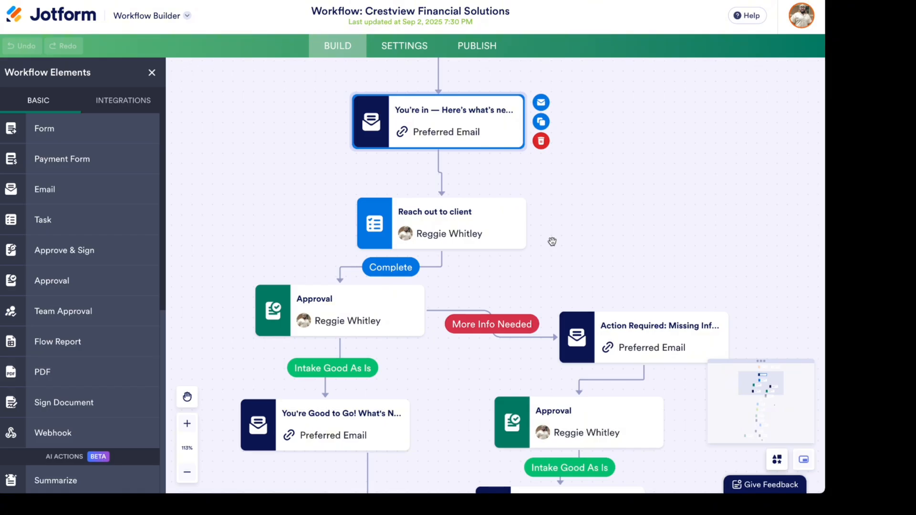
{"action": "left_click_drag", "start_coordinate": [551, 242], "coordinate": [567, 156]}
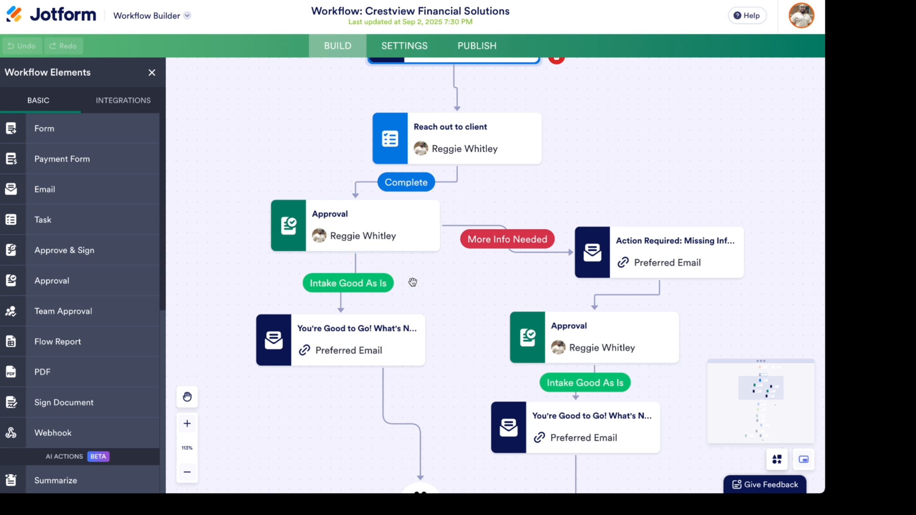
{"action": "left_click_drag", "start_coordinate": [413, 283], "coordinate": [402, 205]}
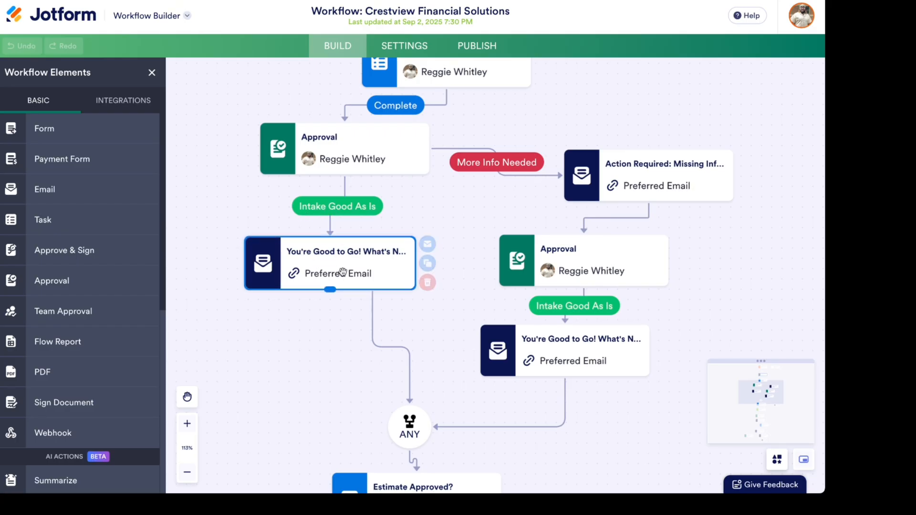
{"action": "left_click", "coordinate": [438, 246]}
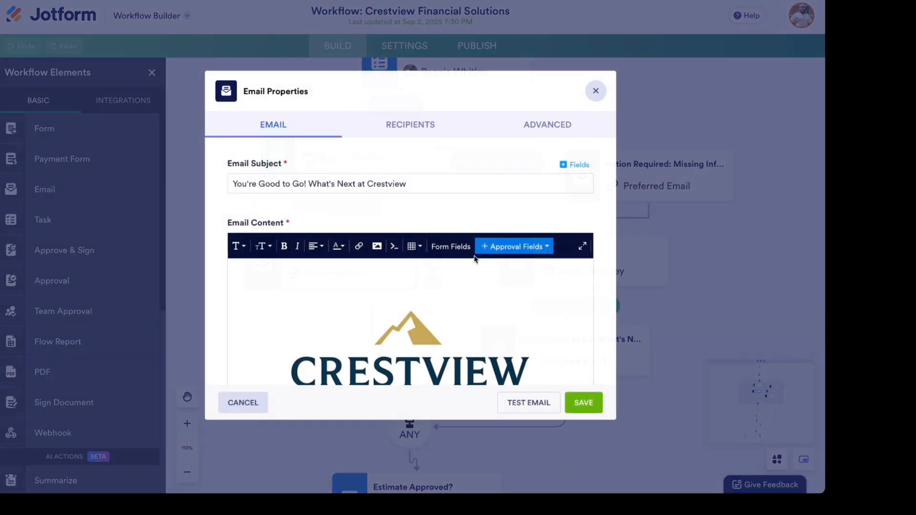
{"action": "scroll", "coordinate": [495, 341], "scroll_direction": "down", "scroll_amount": 3}
{"action": "scroll", "coordinate": [494, 340], "scroll_direction": "down", "scroll_amount": 2}
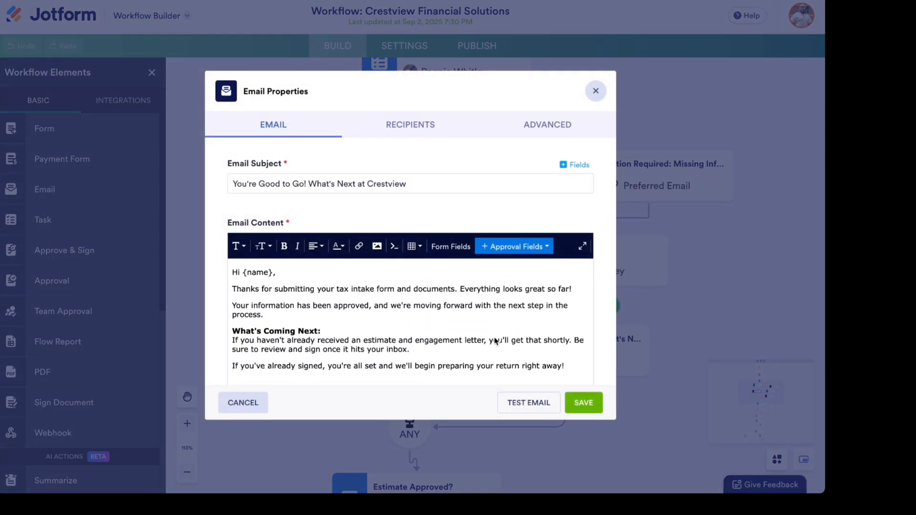
{"action": "scroll", "coordinate": [494, 341], "scroll_direction": "down", "scroll_amount": 1}
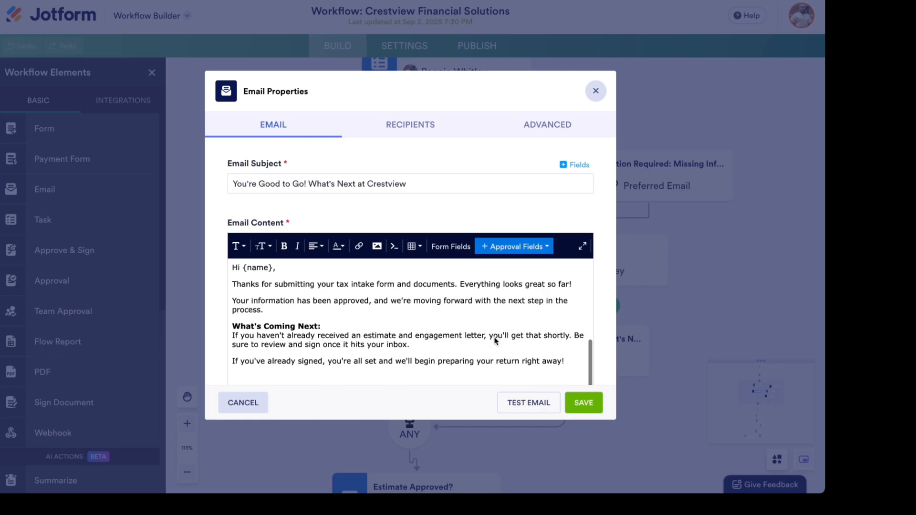
{"action": "scroll", "coordinate": [494, 340], "scroll_direction": "down", "scroll_amount": 2}
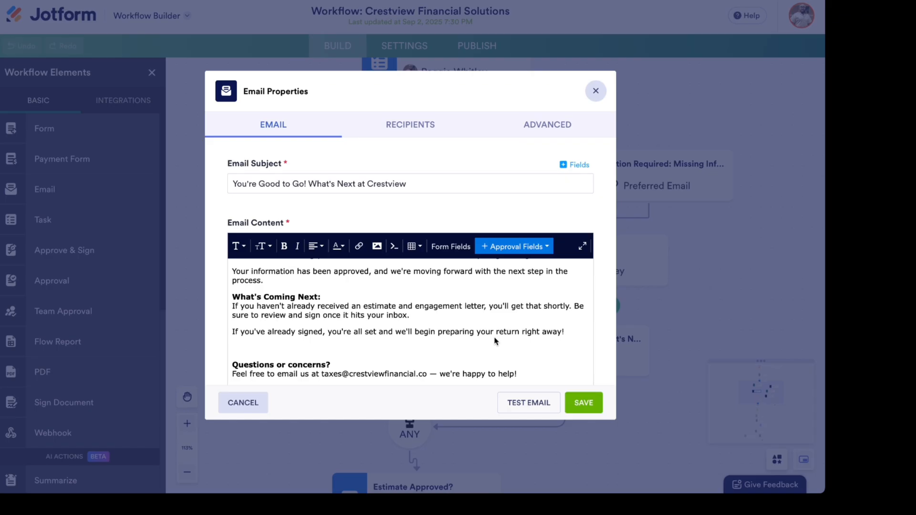
{"action": "left_click", "coordinate": [597, 92]}
Step: Reopen the "You're in" email and select its document review time frame, "24-48 business hours", closing the properties without changes
{"action": "scroll", "coordinate": [540, 164], "scroll_direction": "up", "scroll_amount": 2}
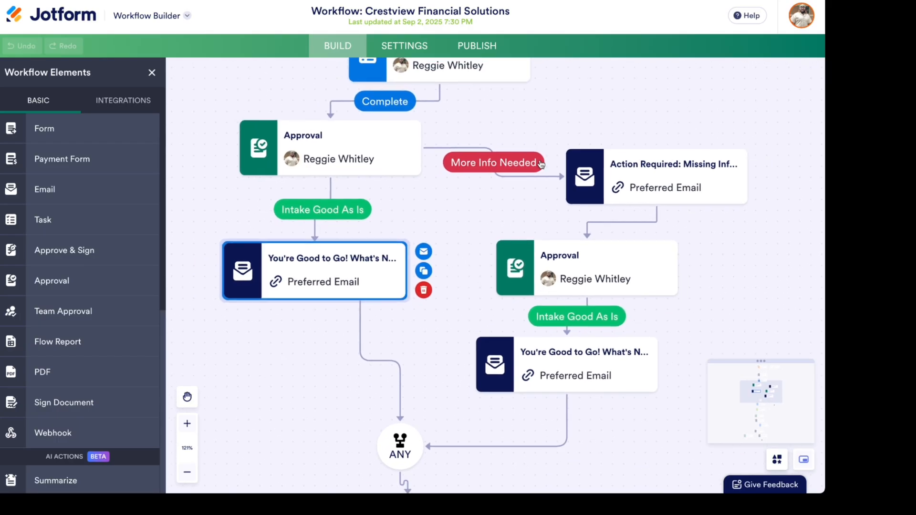
{"action": "scroll", "coordinate": [552, 107], "scroll_direction": "up", "scroll_amount": 5}
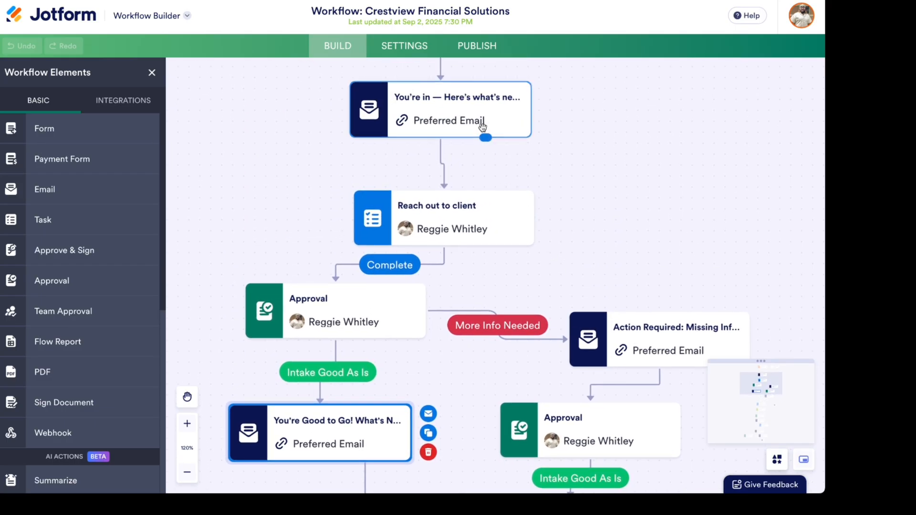
{"action": "left_click", "coordinate": [483, 127]}
{"action": "left_click", "coordinate": [548, 91]}
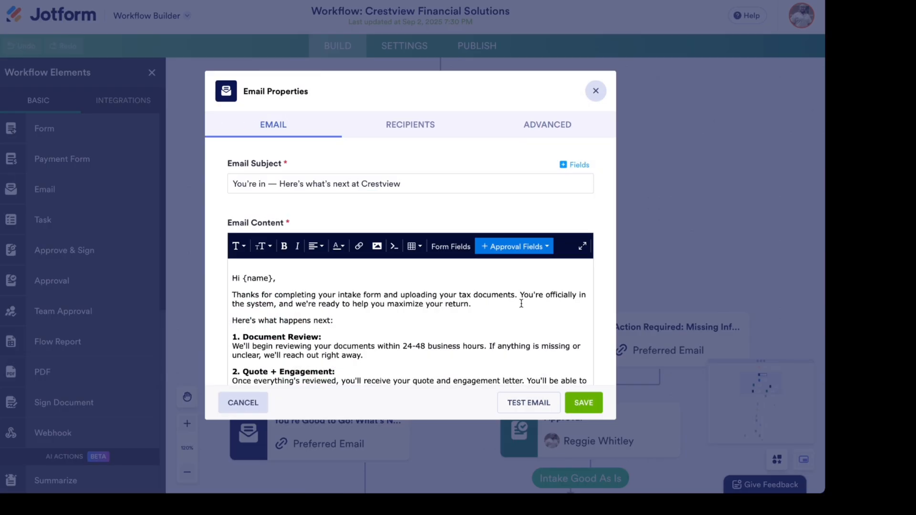
{"action": "scroll", "coordinate": [522, 315], "scroll_direction": "down", "scroll_amount": 3}
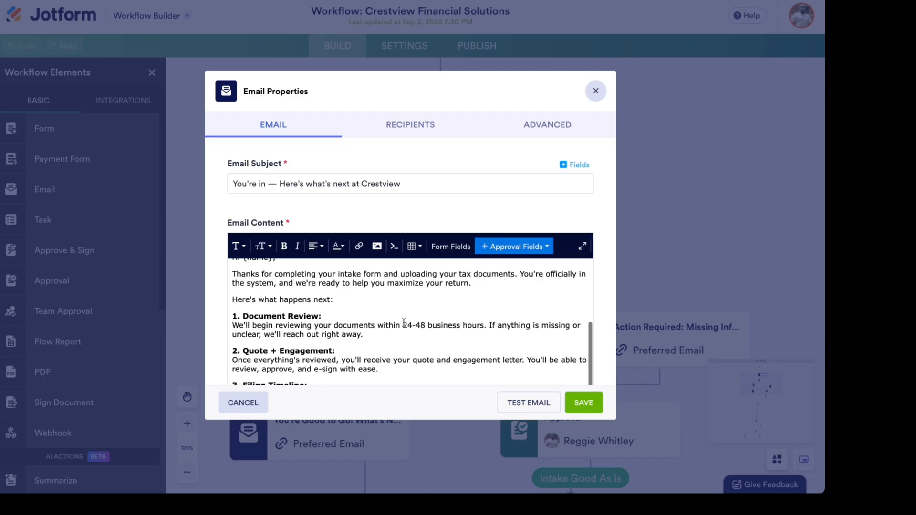
{"action": "left_click_drag", "start_coordinate": [402, 326], "coordinate": [487, 326]}
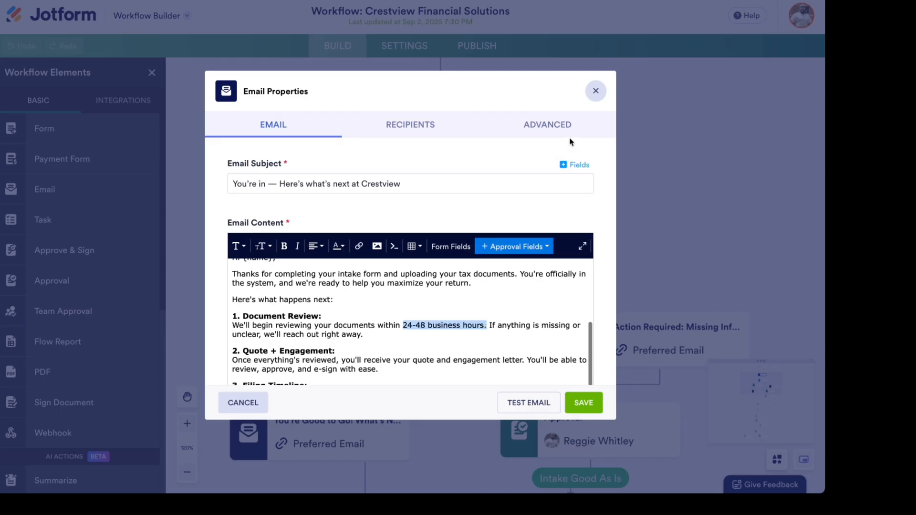
{"action": "left_click", "coordinate": [595, 93]}
Step: Review the "Action Required: Missing Info from Your Tax Intake" email on the More Info Needed branch, select its {missingFiles} field, and close the properties
{"action": "scroll", "coordinate": [579, 219], "scroll_direction": "down", "scroll_amount": 2}
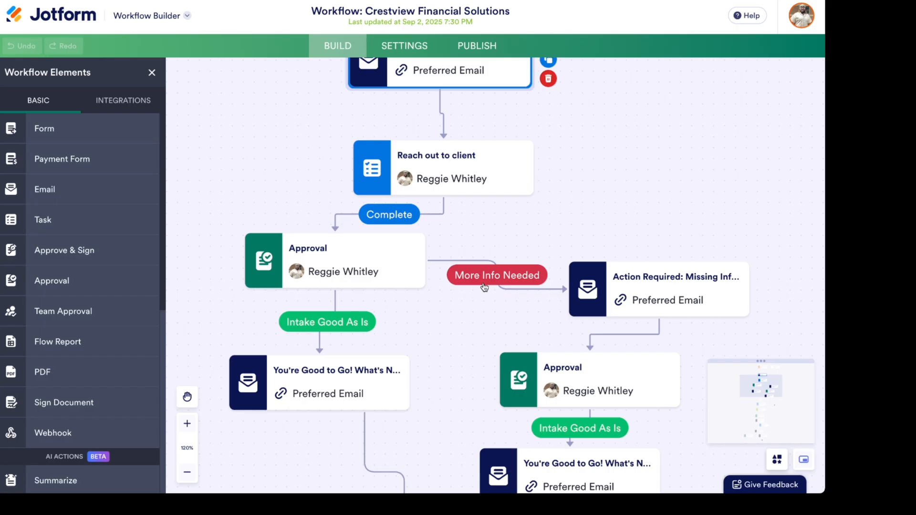
{"action": "left_click", "coordinate": [620, 272]}
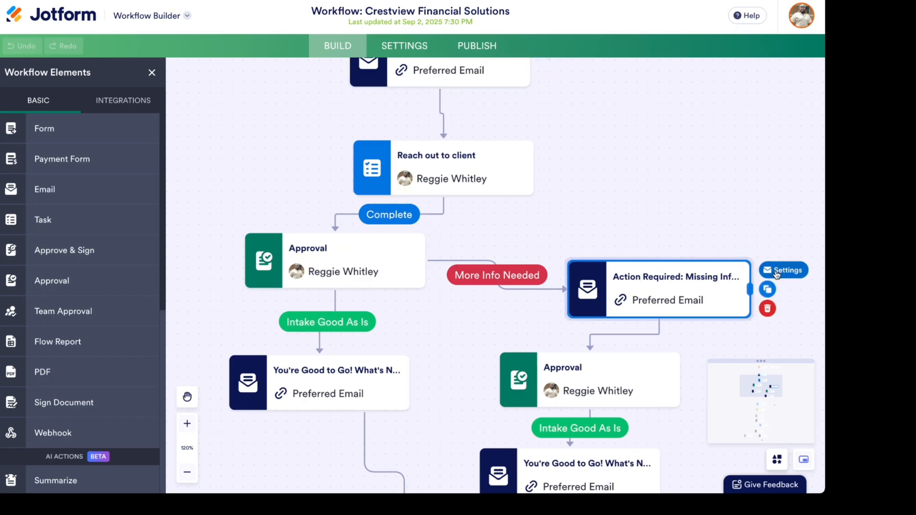
{"action": "left_click", "coordinate": [776, 272]}
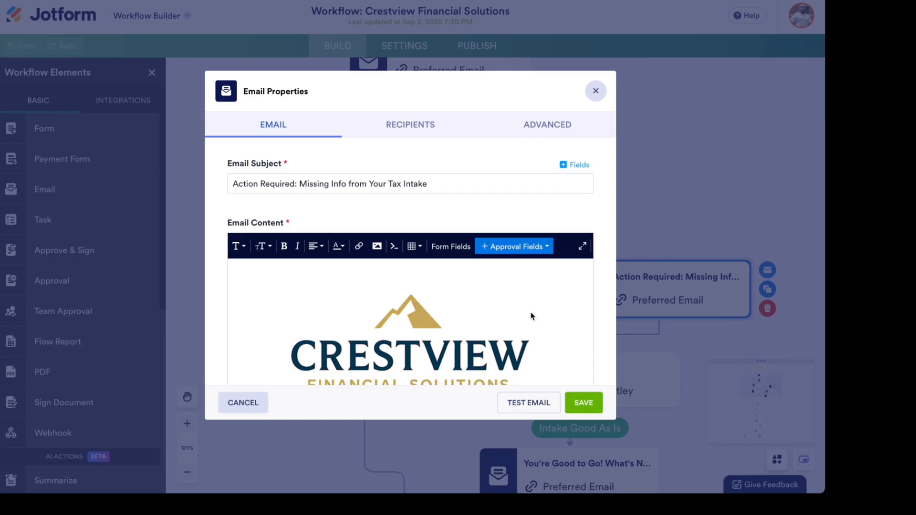
{"action": "scroll", "coordinate": [562, 335], "scroll_direction": "down", "scroll_amount": 2}
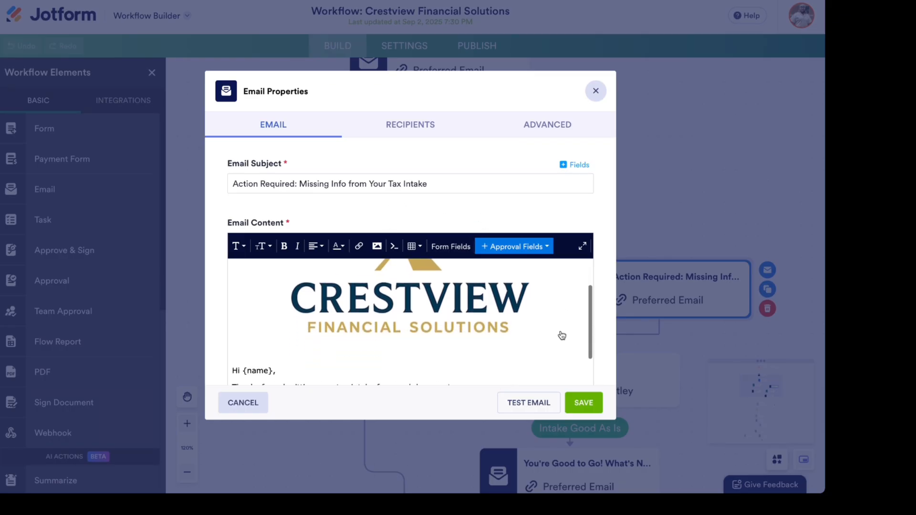
{"action": "scroll", "coordinate": [561, 335], "scroll_direction": "down", "scroll_amount": 3}
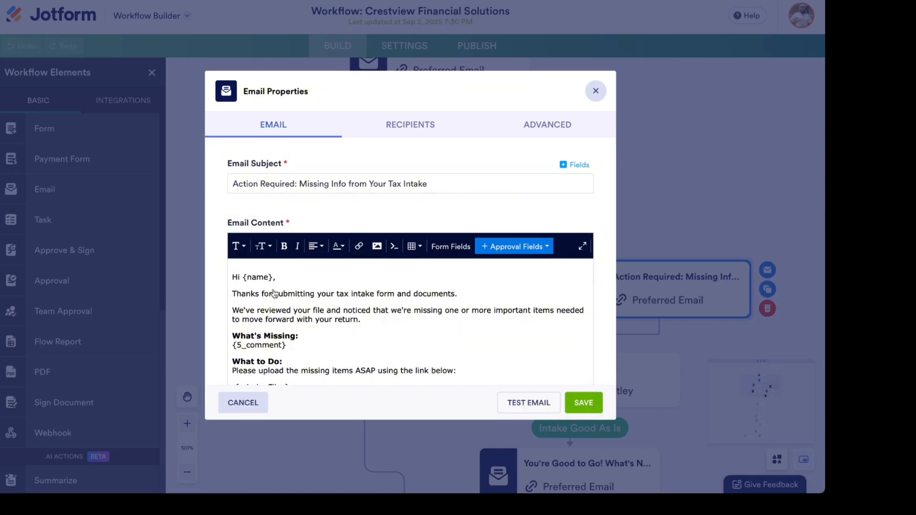
{"action": "scroll", "coordinate": [386, 304], "scroll_direction": "down", "scroll_amount": 1}
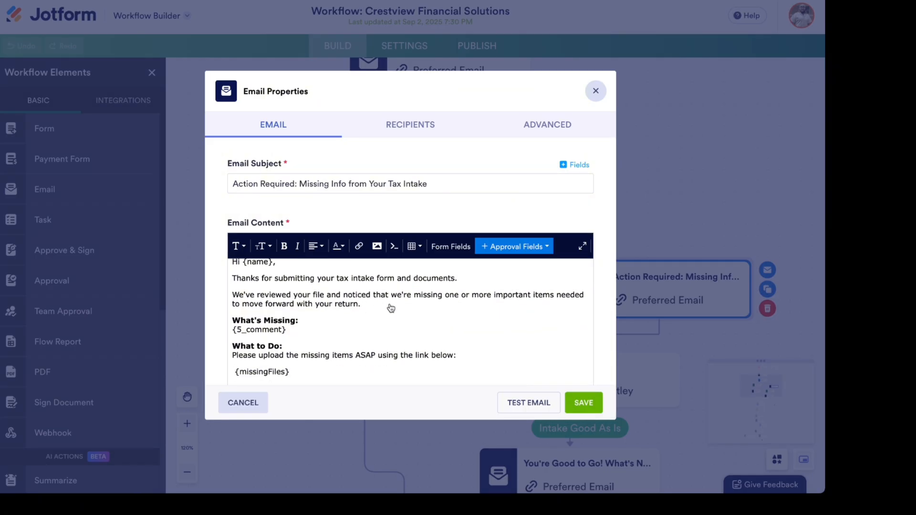
{"action": "scroll", "coordinate": [391, 307], "scroll_direction": "down", "scroll_amount": 1}
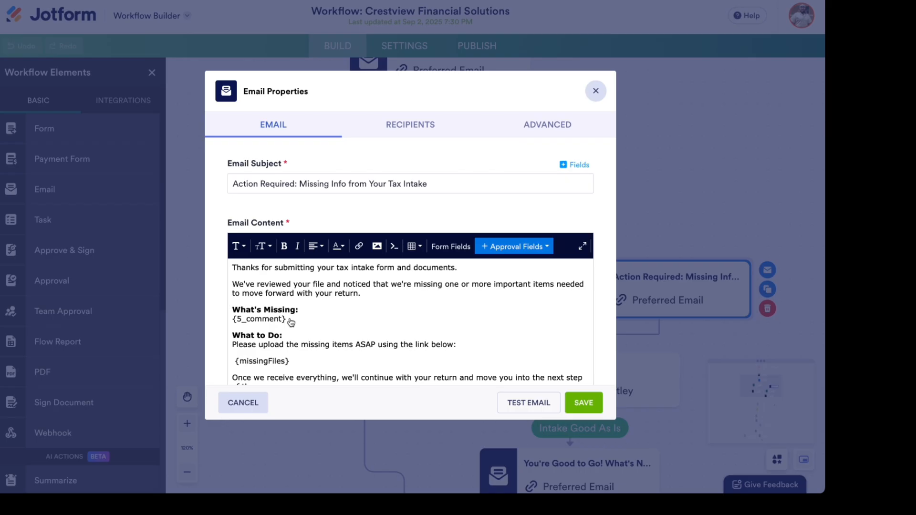
{"action": "scroll", "coordinate": [293, 322], "scroll_direction": "down", "scroll_amount": 2}
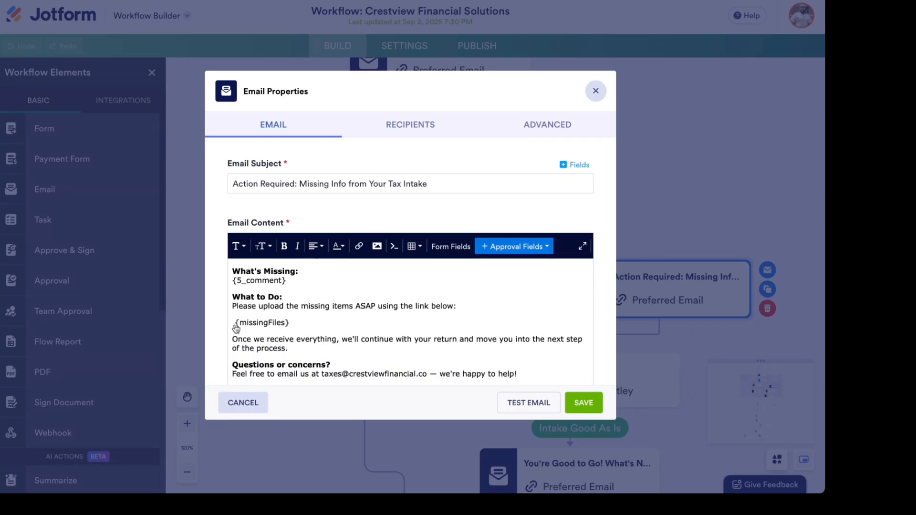
{"action": "left_click_drag", "start_coordinate": [234, 324], "coordinate": [289, 324]}
{"action": "left_click", "coordinate": [597, 91]}
Step: Examine the workflow from the second approval through the ANY junction, estimate task and engagement letter signing to the Engagement Signed outcome
{"action": "left_click_drag", "start_coordinate": [604, 203], "coordinate": [606, 107]}
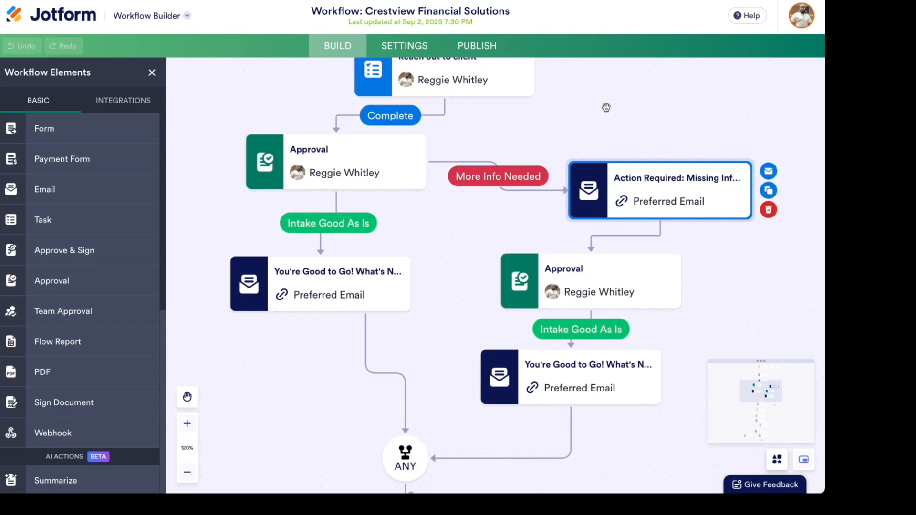
{"action": "left_click_drag", "start_coordinate": [707, 272], "coordinate": [706, 227]}
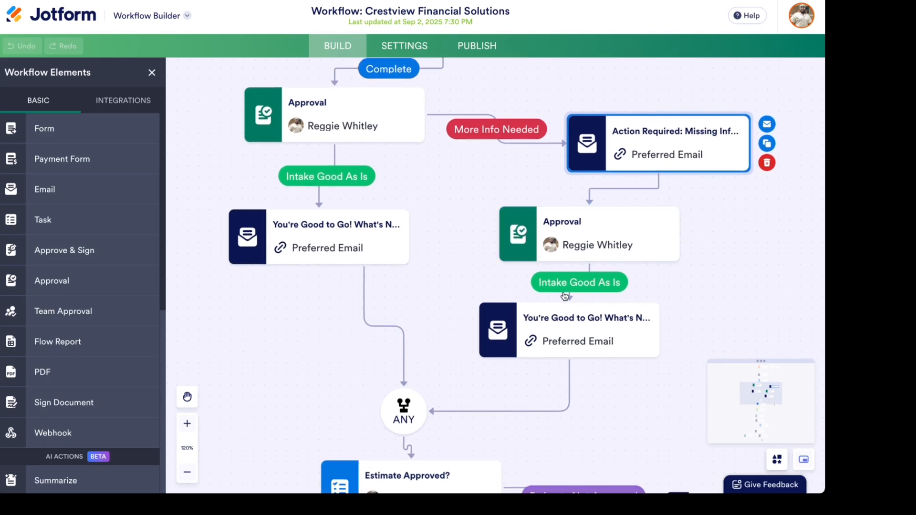
{"action": "left_click_drag", "start_coordinate": [690, 311], "coordinate": [704, 178]}
{"action": "left_click_drag", "start_coordinate": [572, 331], "coordinate": [571, 184]}
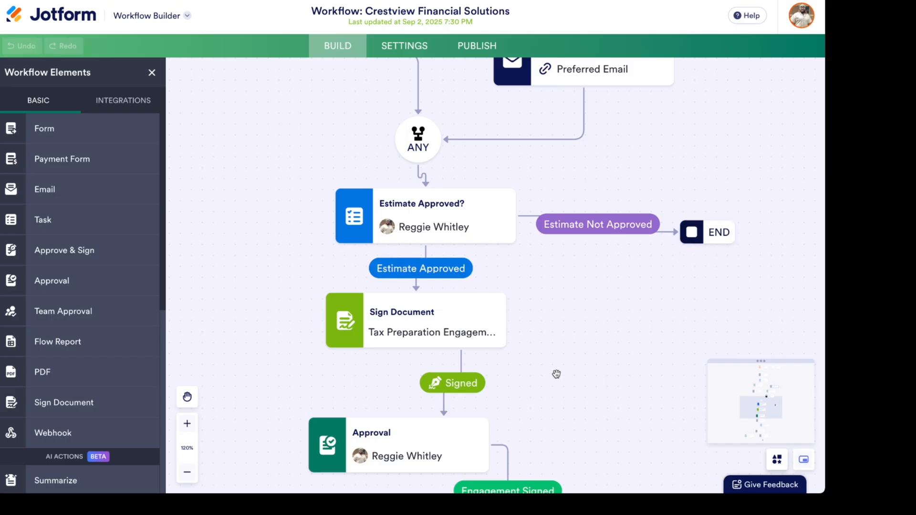
{"action": "left_click_drag", "start_coordinate": [554, 376], "coordinate": [591, 252]}
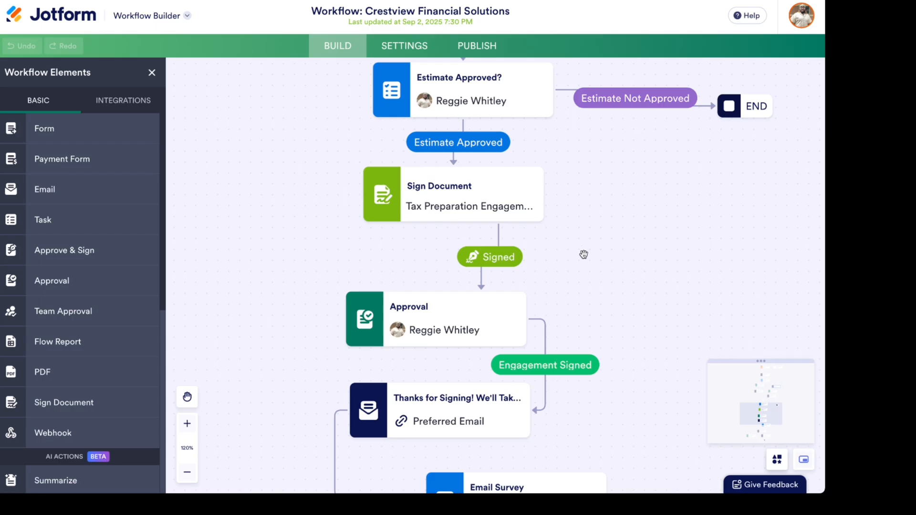
{"action": "left_click_drag", "start_coordinate": [582, 256], "coordinate": [585, 123]}
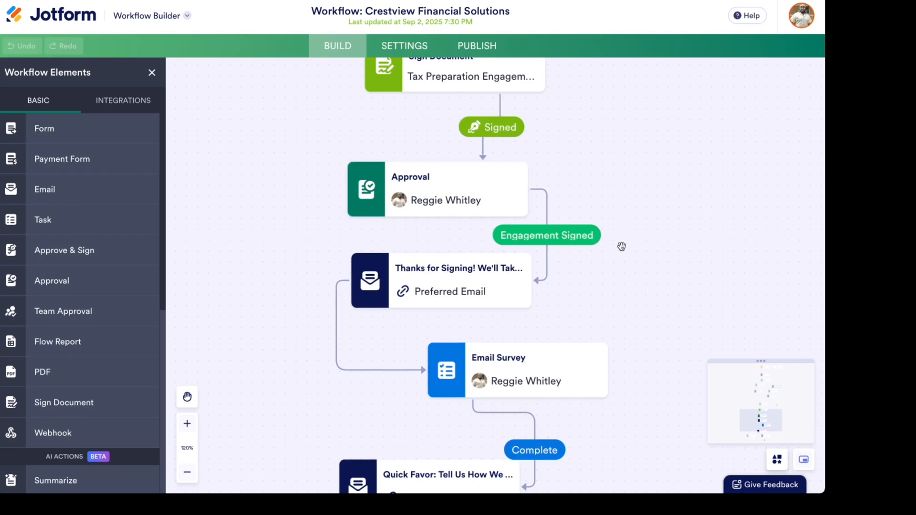
{"action": "left_click_drag", "start_coordinate": [621, 247], "coordinate": [621, 221]}
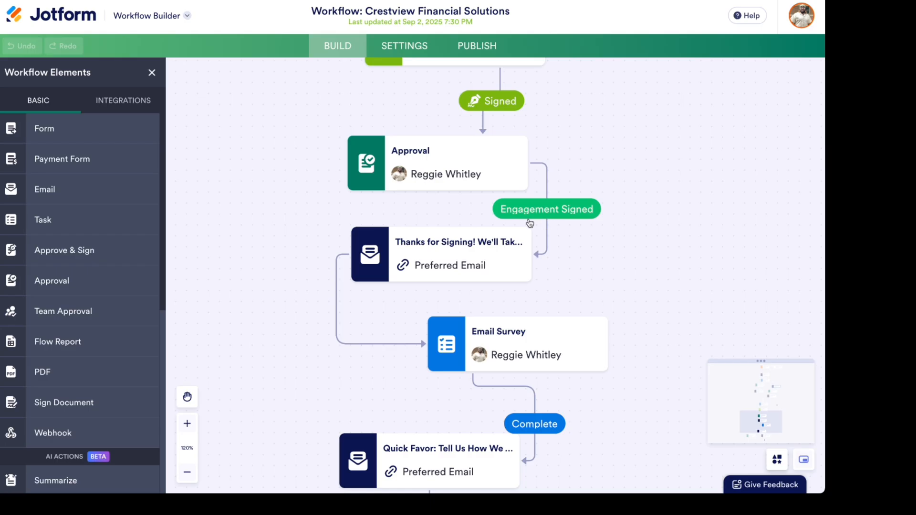
Step: Review the content of the "Thanks for Signing! We'll Take It From Here" email and close its properties
{"action": "left_click_drag", "start_coordinate": [561, 249], "coordinate": [563, 211]}
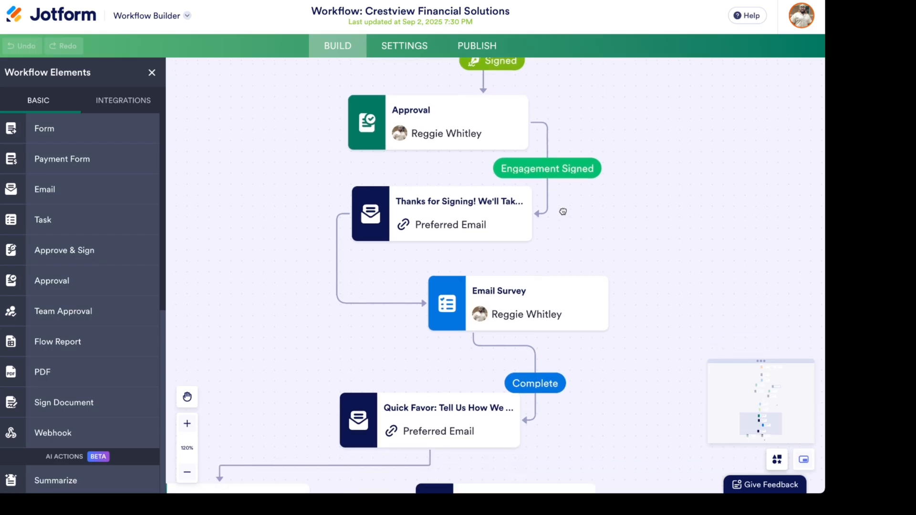
{"action": "left_click", "coordinate": [454, 218]}
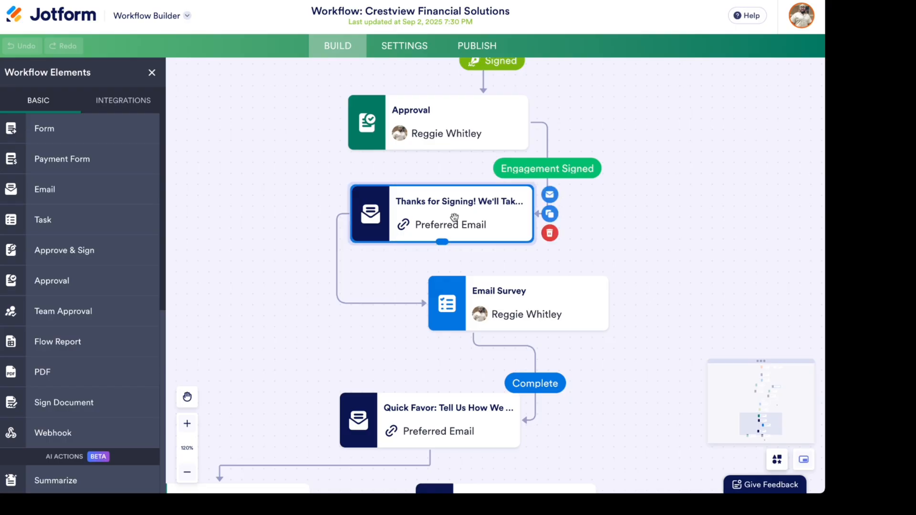
{"action": "left_click", "coordinate": [558, 195]}
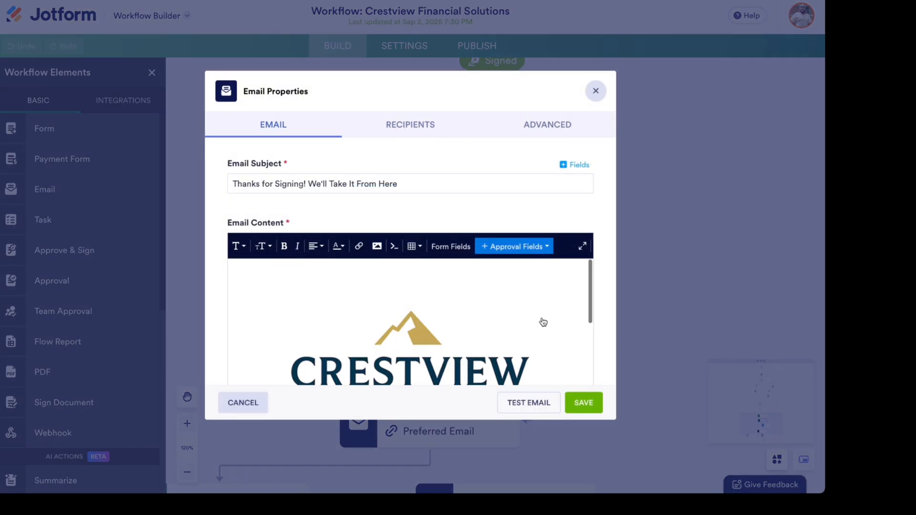
{"action": "scroll", "coordinate": [543, 322], "scroll_direction": "down", "scroll_amount": 5}
{"action": "scroll", "coordinate": [543, 322], "scroll_direction": "down", "scroll_amount": 5}
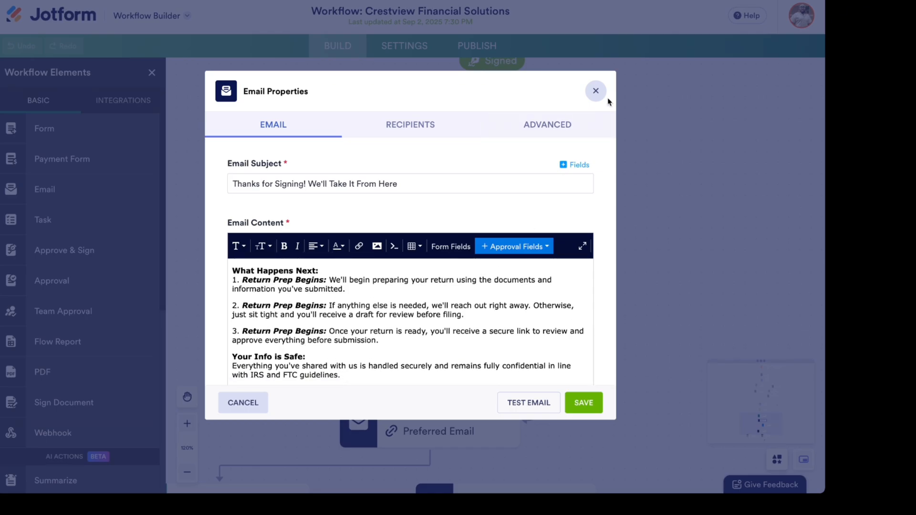
{"action": "left_click", "coordinate": [596, 93]}
Step: Examine the workflow's closing section, covering the Email Survey task, the "Quick Favor" email and the final approval
{"action": "left_click_drag", "start_coordinate": [657, 307], "coordinate": [658, 195]}
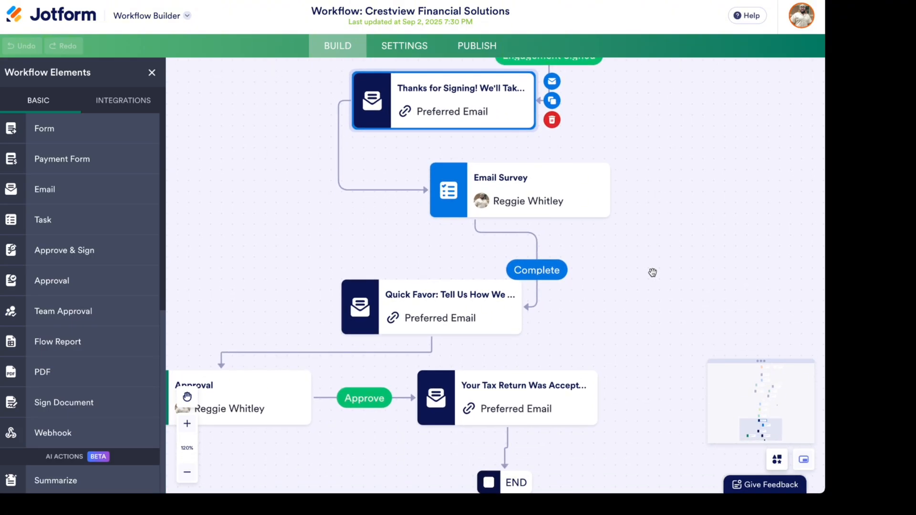
{"action": "left_click_drag", "start_coordinate": [652, 272], "coordinate": [652, 261]}
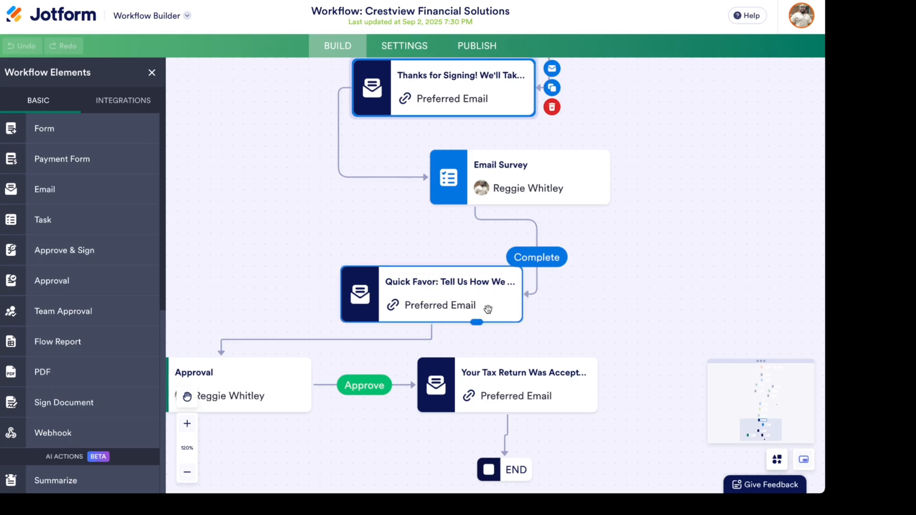
{"action": "left_click_drag", "start_coordinate": [606, 316], "coordinate": [663, 227]}
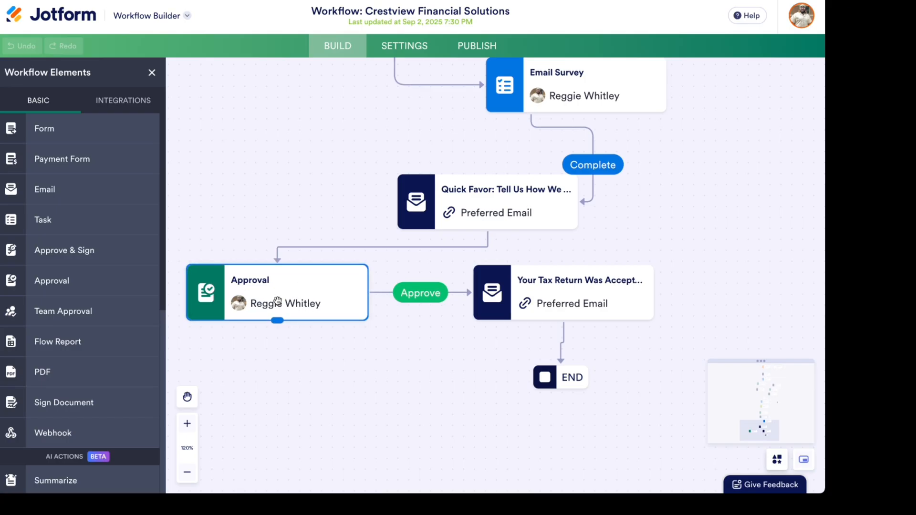
Step: Review the full "Your Tax Return Was Accepted – Here's What to Expect Next" email that follows the final approval and close its properties
{"action": "left_click", "coordinate": [546, 297]}
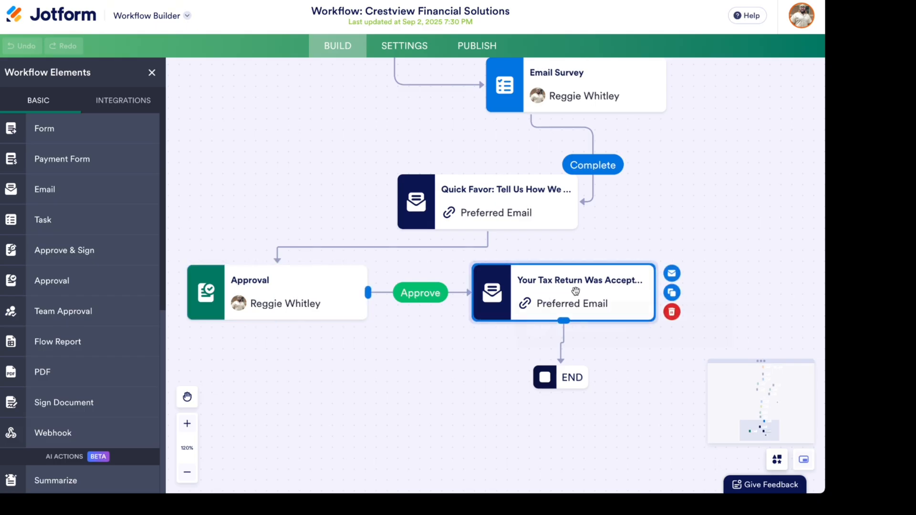
{"action": "left_click", "coordinate": [684, 275]}
{"action": "scroll", "coordinate": [521, 338], "scroll_direction": "down", "scroll_amount": 5}
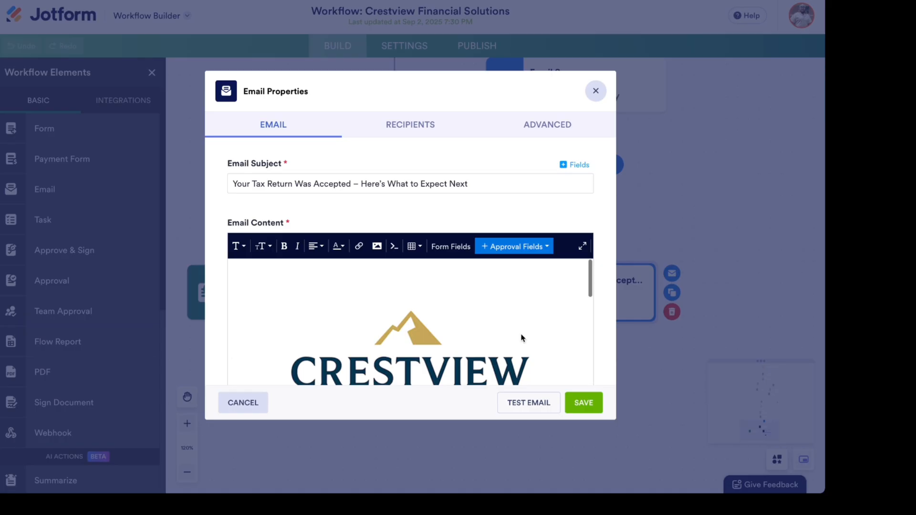
{"action": "scroll", "coordinate": [521, 338], "scroll_direction": "down", "scroll_amount": 3}
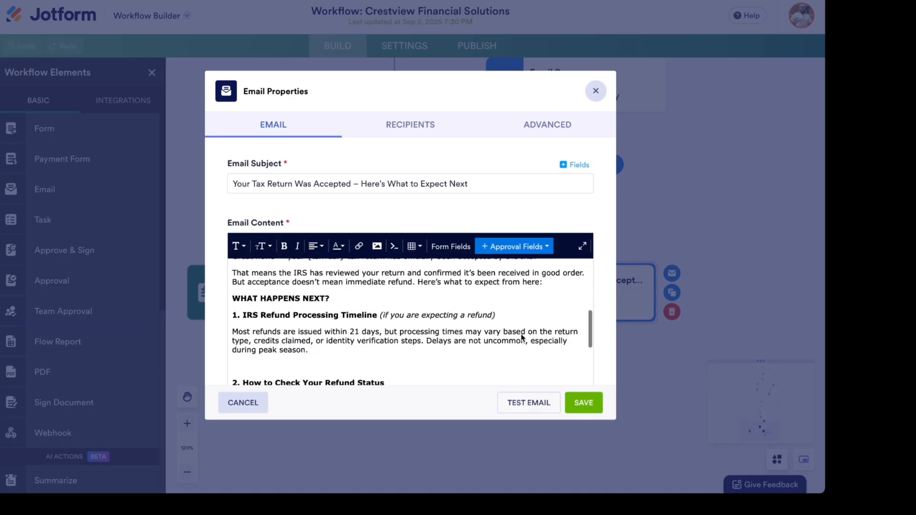
{"action": "scroll", "coordinate": [522, 338], "scroll_direction": "down", "scroll_amount": 3}
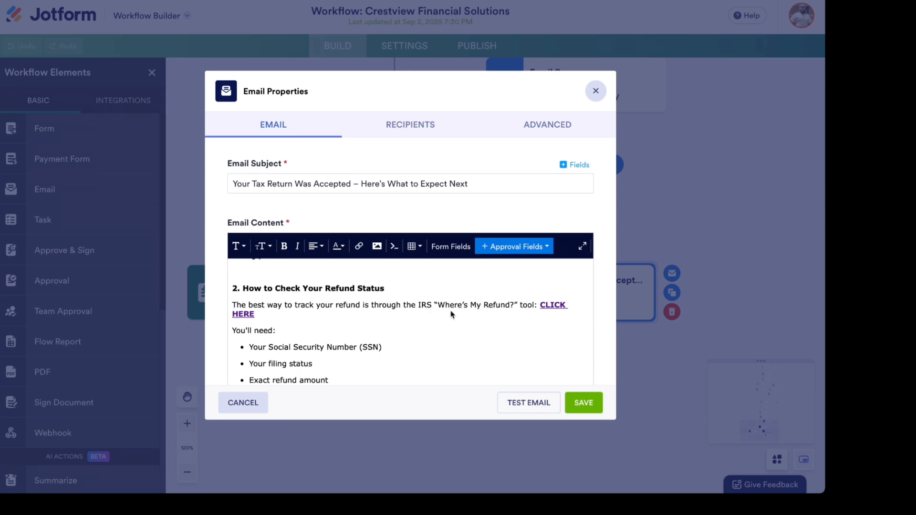
{"action": "scroll", "coordinate": [490, 309], "scroll_direction": "down", "scroll_amount": 5}
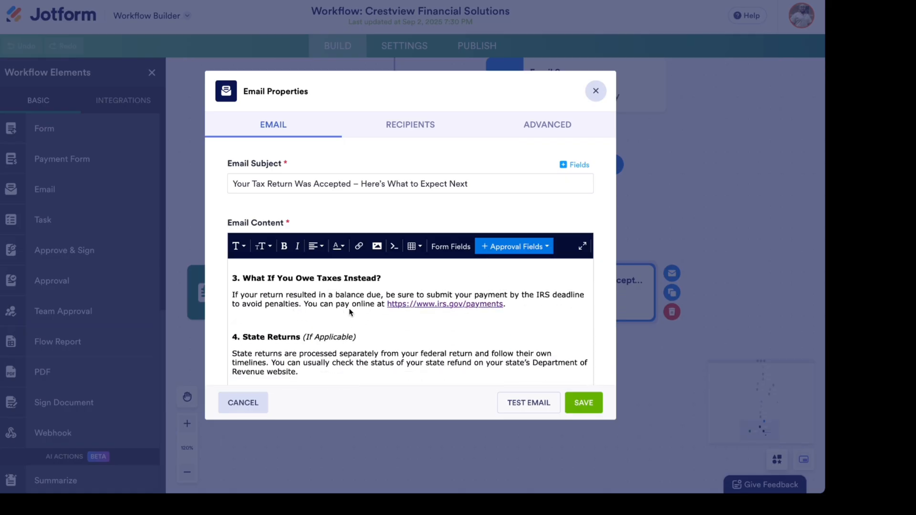
{"action": "scroll", "coordinate": [349, 313], "scroll_direction": "down", "scroll_amount": 1}
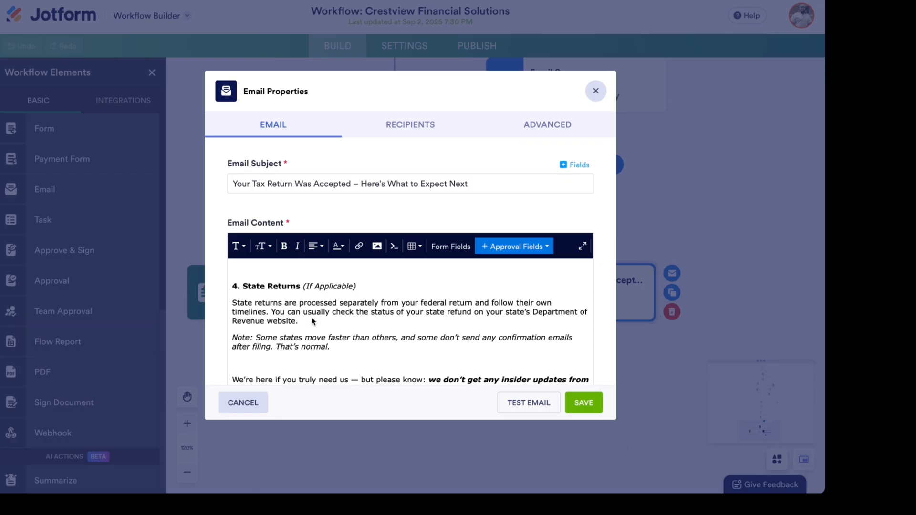
{"action": "scroll", "coordinate": [312, 320], "scroll_direction": "down", "scroll_amount": 1}
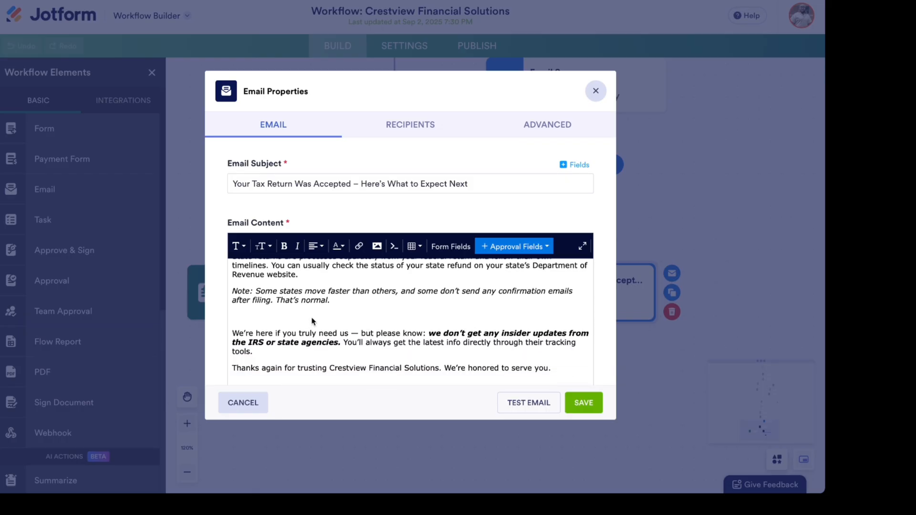
{"action": "left_click", "coordinate": [596, 90]}
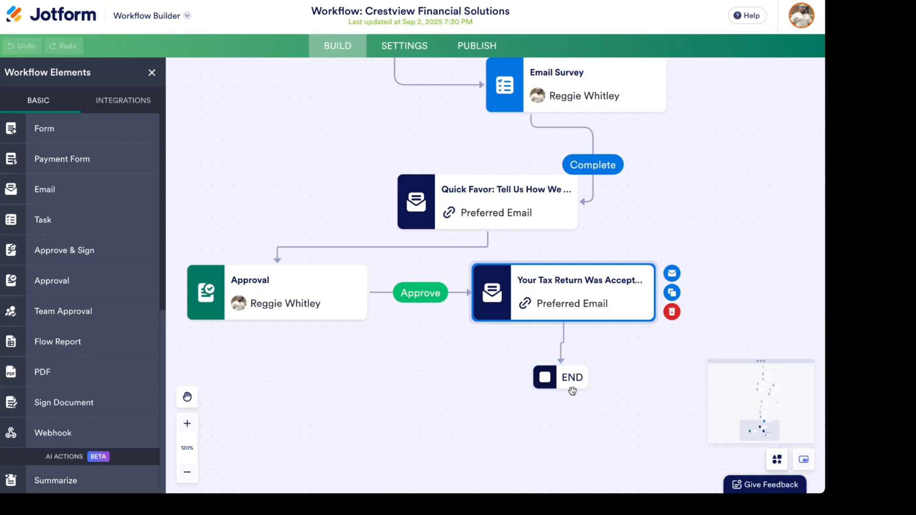
Step: Look over the lower half of the workflow in a zoomed-out overview and return to the Jotform workspace
{"action": "scroll", "coordinate": [760, 188], "scroll_direction": "down", "scroll_amount": 5}
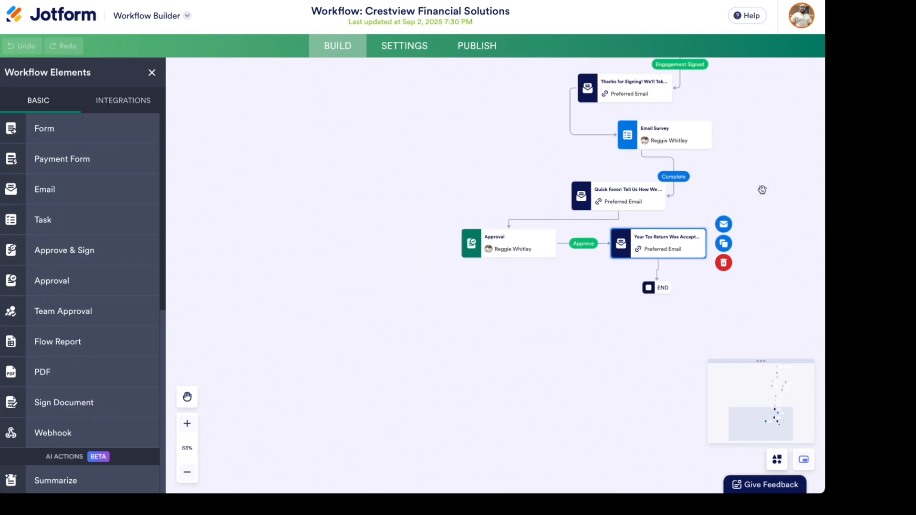
{"action": "left_click_drag", "start_coordinate": [760, 188], "coordinate": [624, 399]}
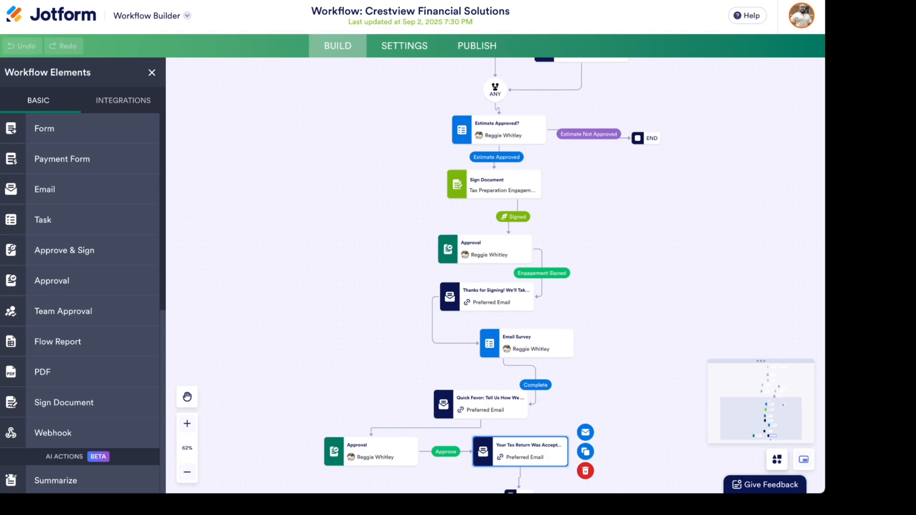
{"action": "left_click", "coordinate": [70, 14]}
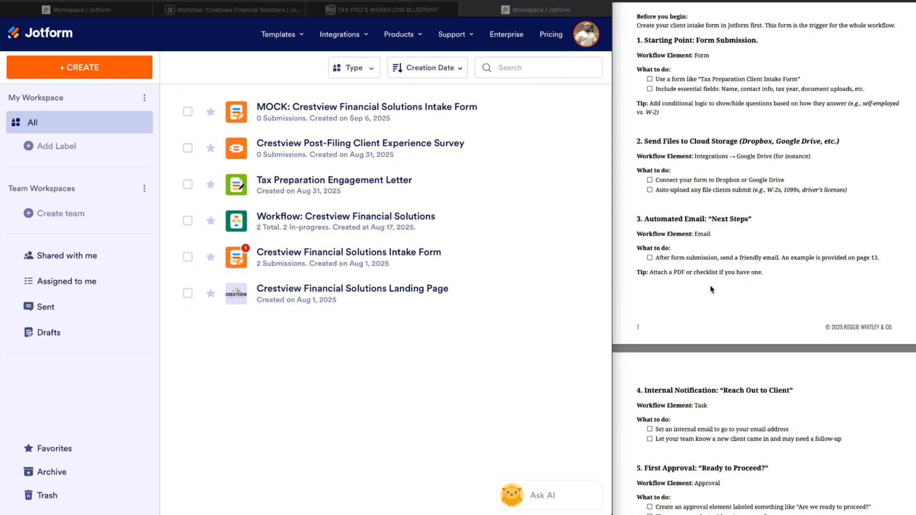
Step: Go through the Tax Pro's Workflow Blueprint guide from its cover to the first items of Section 3, Step-by-Step Build
{"action": "scroll", "coordinate": [694, 237], "scroll_direction": "up", "scroll_amount": 20}
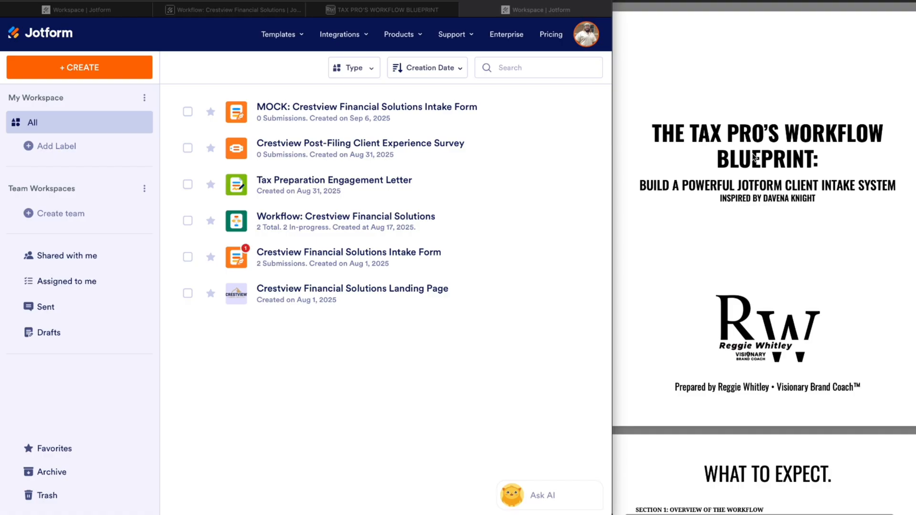
{"action": "scroll", "coordinate": [754, 157], "scroll_direction": "down", "scroll_amount": 20}
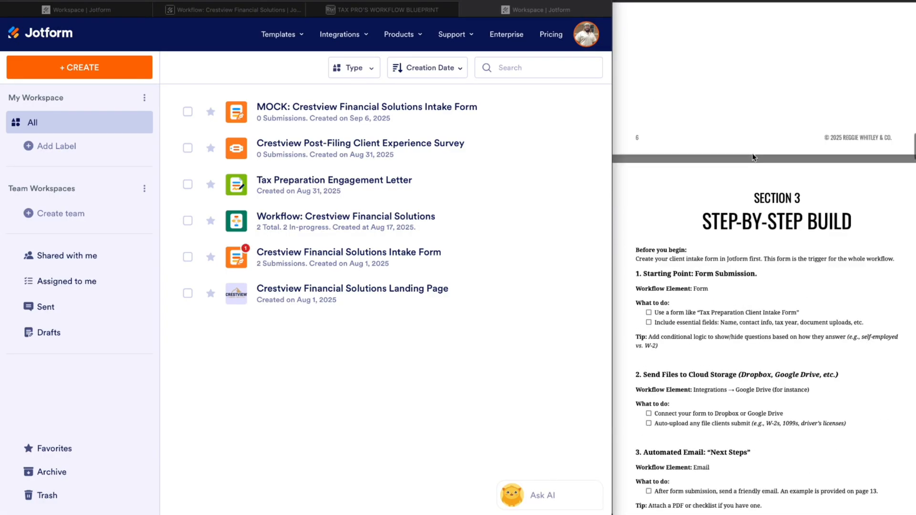
{"action": "scroll", "coordinate": [753, 158], "scroll_direction": "down", "scroll_amount": 5}
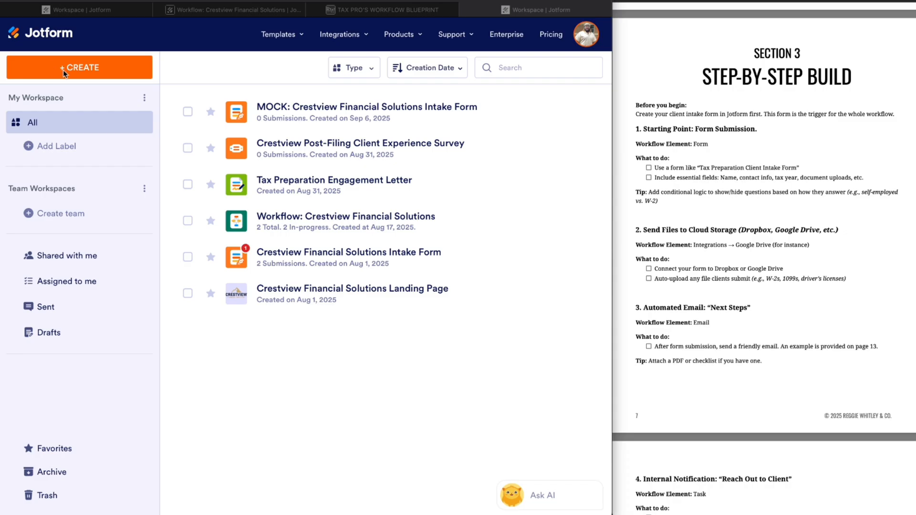
Step: Create a new workflow from scratch in the Jotform workspace
{"action": "left_click", "coordinate": [84, 76]}
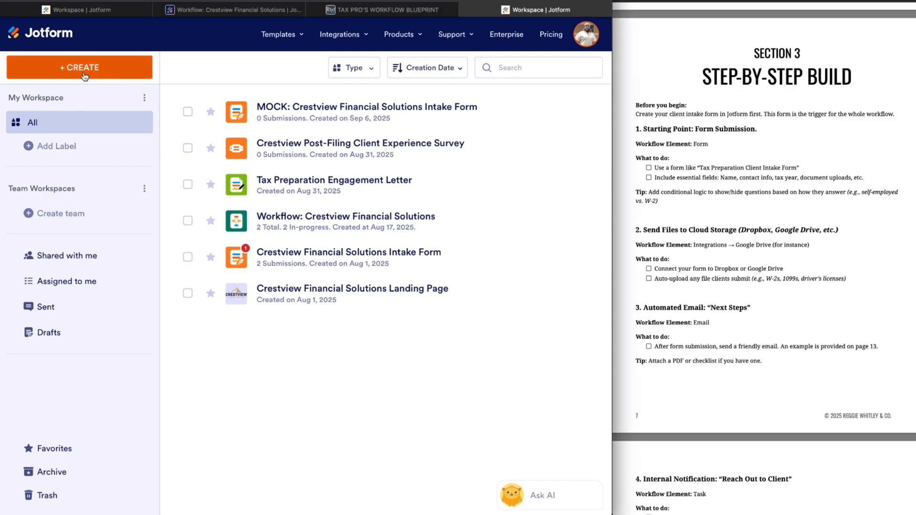
{"action": "left_click", "coordinate": [84, 76]}
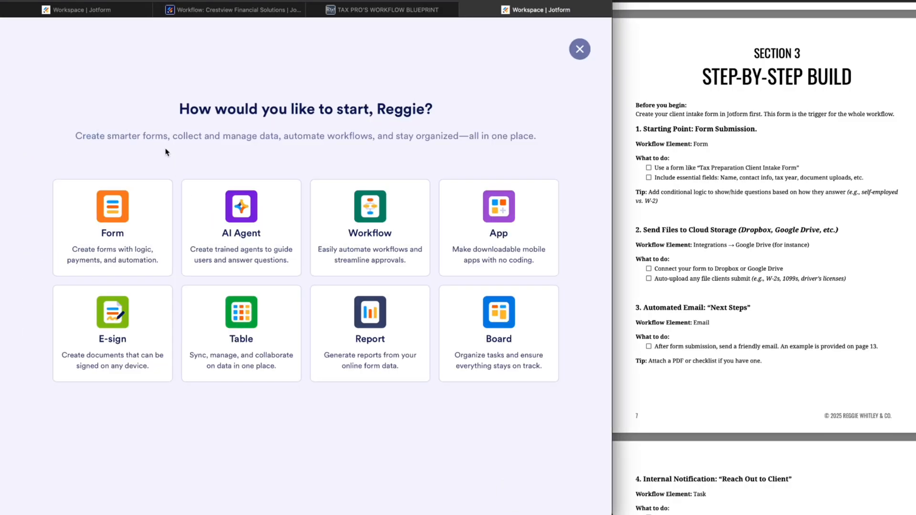
{"action": "left_click", "coordinate": [363, 245]}
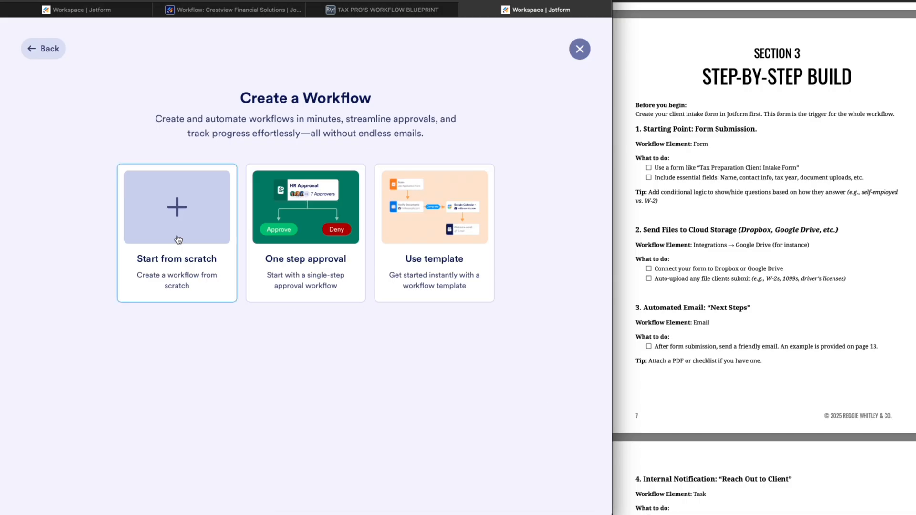
{"action": "left_click", "coordinate": [158, 287]}
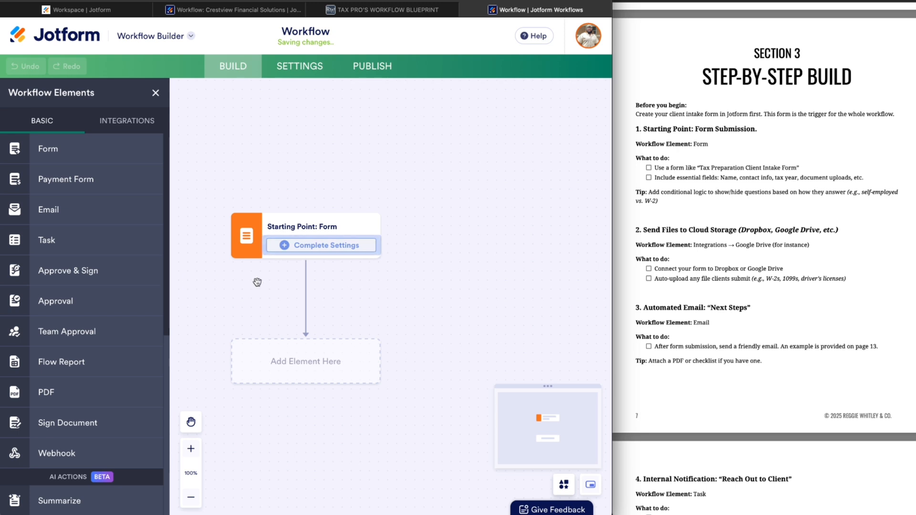
Step: Set the "MOCK: Crestview Financial Solutions Intake Form" as the workflow's starting-point form
{"action": "left_click_drag", "start_coordinate": [270, 267], "coordinate": [262, 205]}
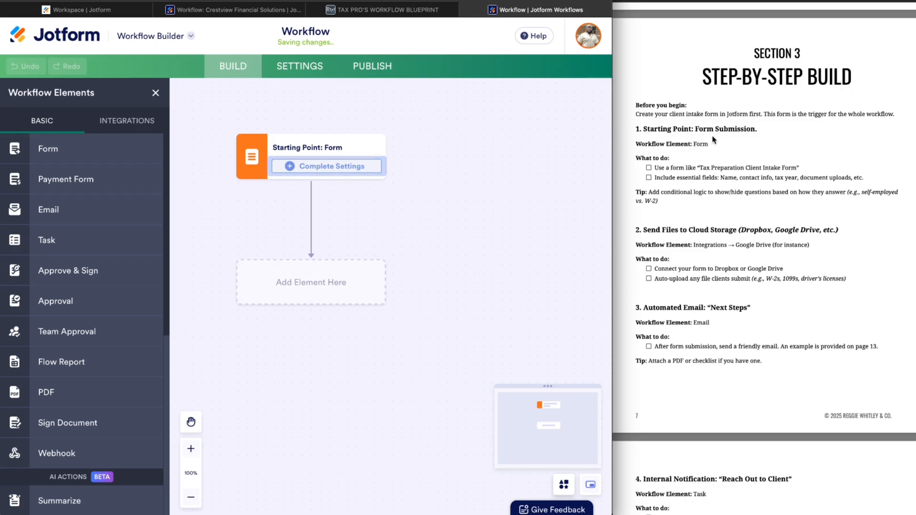
{"action": "left_click", "coordinate": [330, 170]}
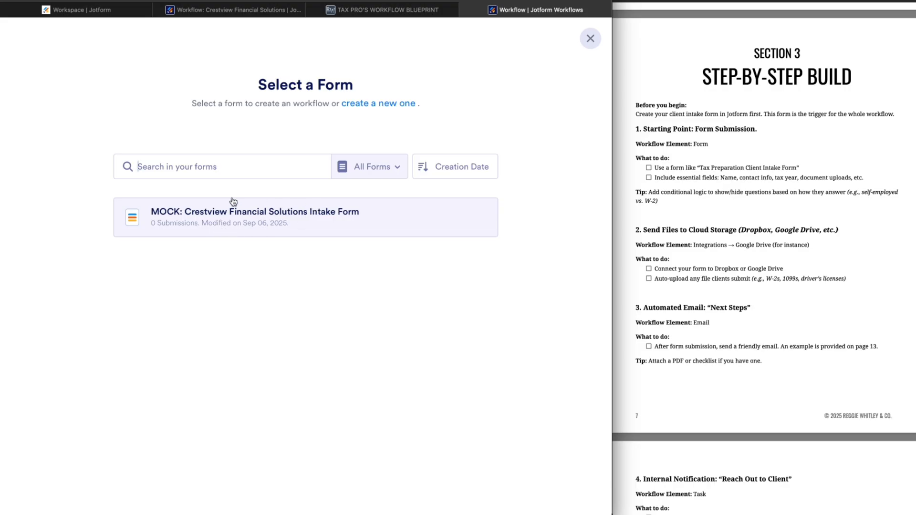
{"action": "left_click", "coordinate": [294, 227]}
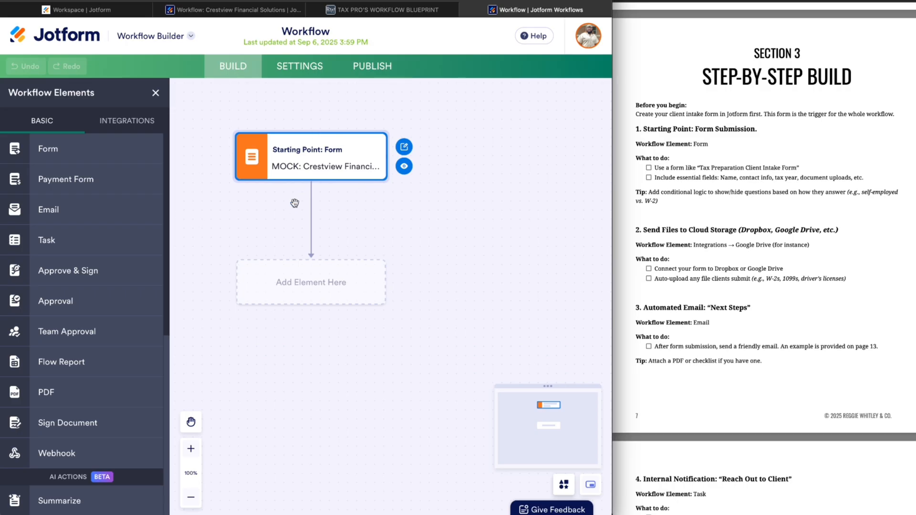
{"action": "left_click", "coordinate": [372, 208]}
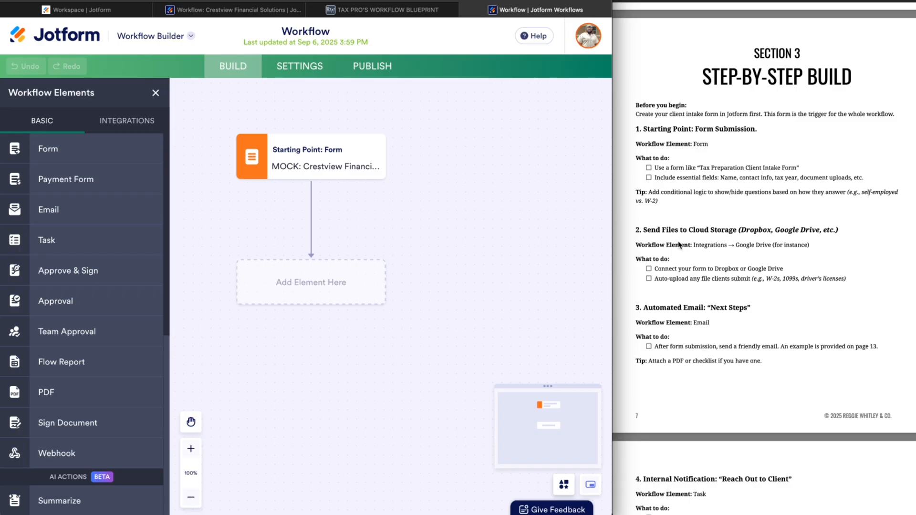
Step: Following item 2 of the blueprint, add a Google Drive integration element beside the starting-point form, level with it
{"action": "scroll", "coordinate": [682, 260], "scroll_direction": "down", "scroll_amount": 1}
{"action": "scroll", "coordinate": [682, 260], "scroll_direction": "down", "scroll_amount": 8}
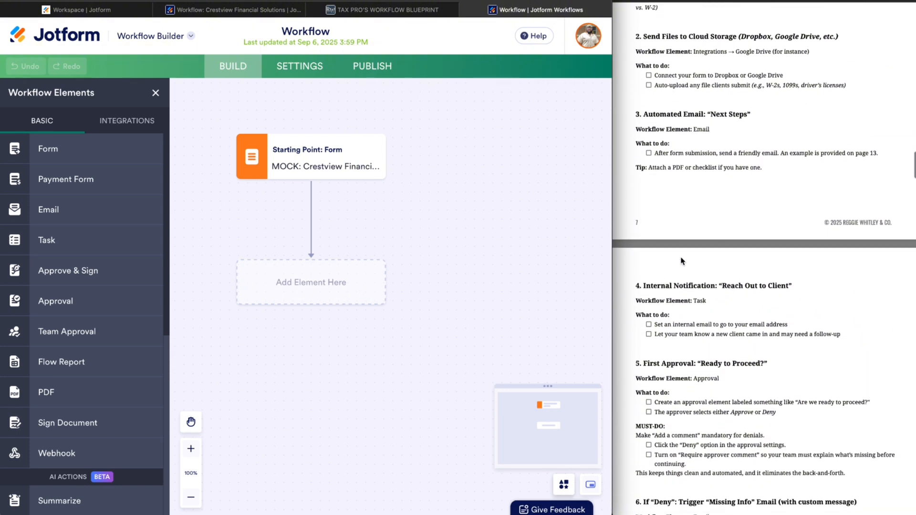
{"action": "scroll", "coordinate": [682, 260], "scroll_direction": "down", "scroll_amount": 1}
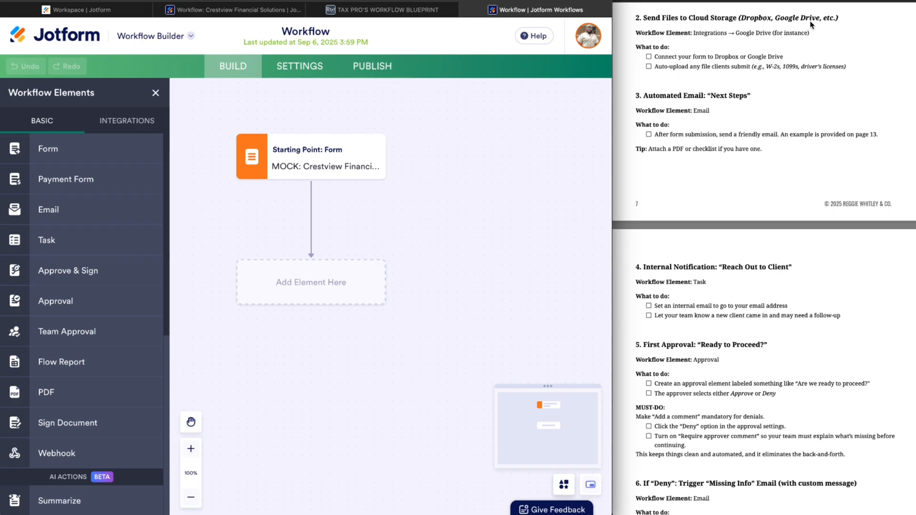
{"action": "left_click", "coordinate": [128, 121]}
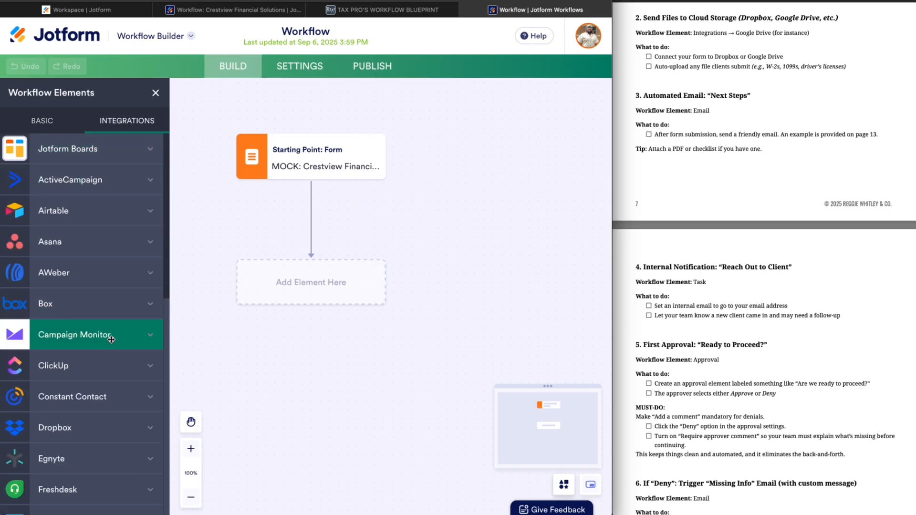
{"action": "scroll", "coordinate": [111, 340], "scroll_direction": "down", "scroll_amount": 1}
{"action": "scroll", "coordinate": [111, 339], "scroll_direction": "down", "scroll_amount": 4}
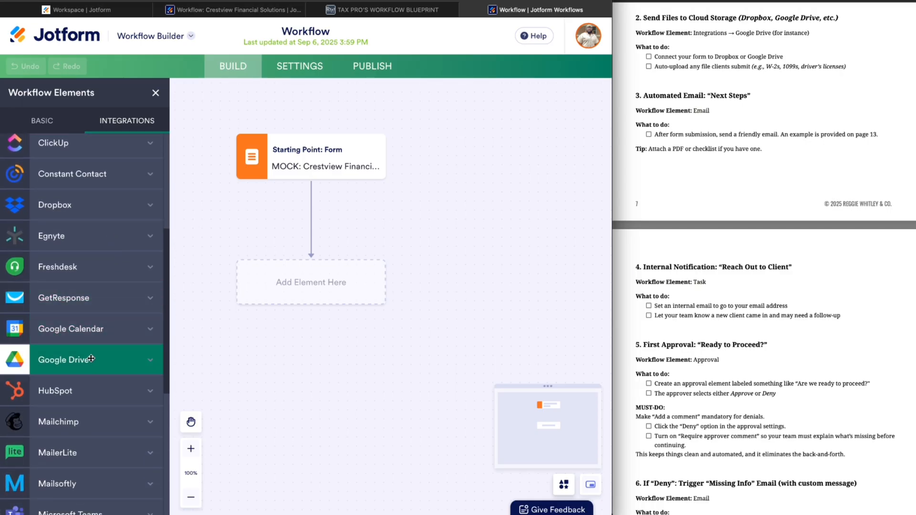
{"action": "left_click_drag", "start_coordinate": [45, 363], "coordinate": [454, 170]}
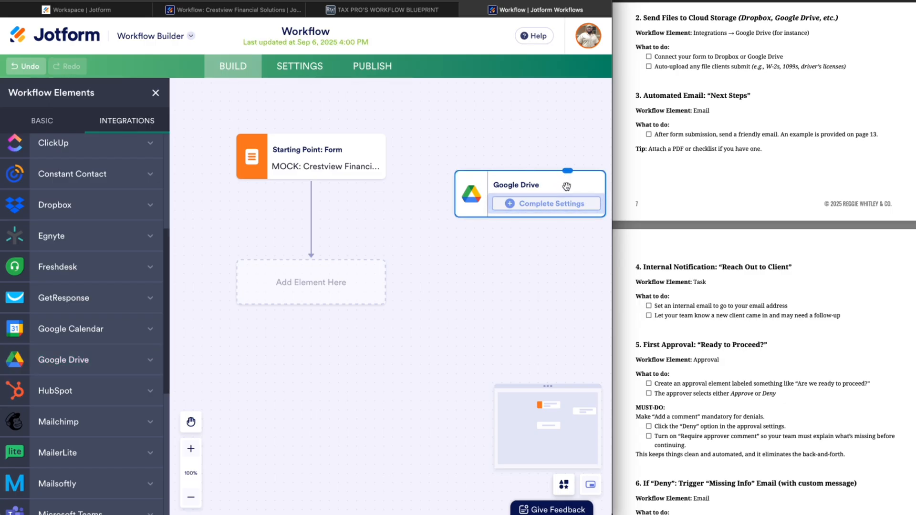
{"action": "left_click_drag", "start_coordinate": [566, 186], "coordinate": [532, 150]}
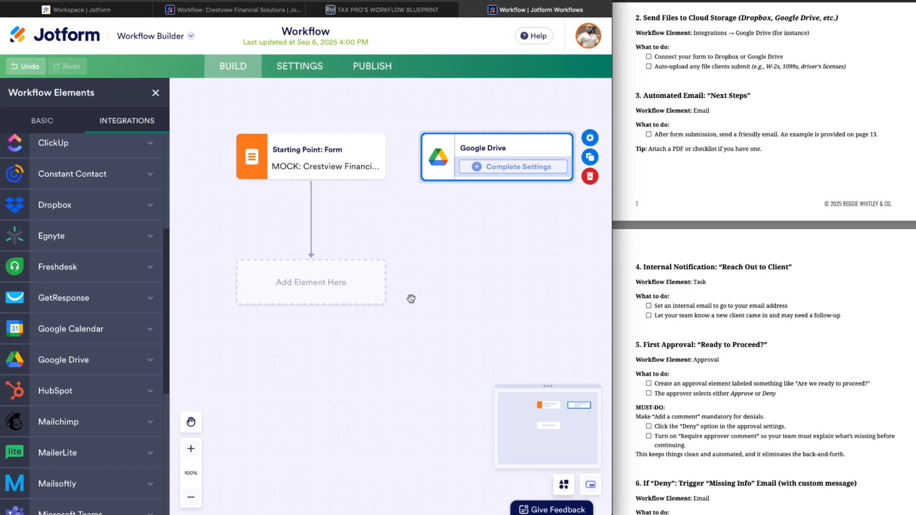
Step: Authenticate the listed Google Drive account for the new element and name its storage folder "DELETE LATER"
{"action": "left_click", "coordinate": [522, 168]}
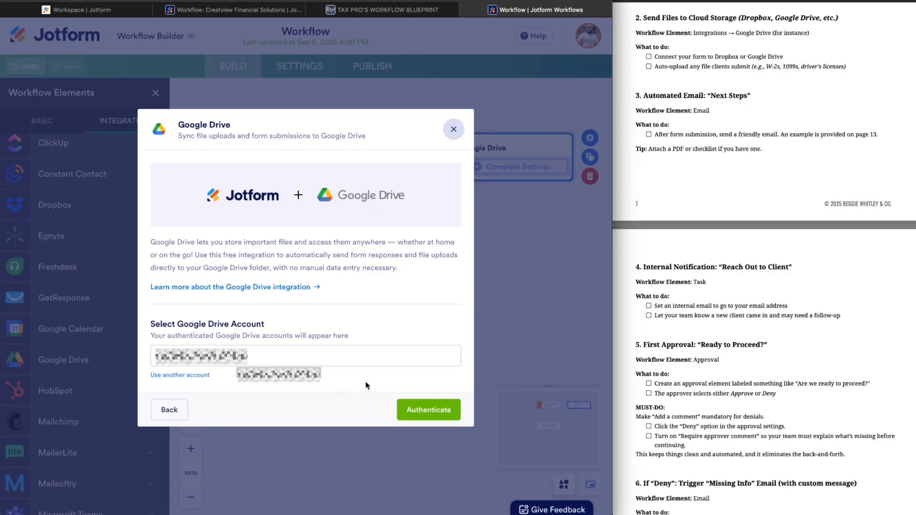
{"action": "left_click", "coordinate": [404, 405]}
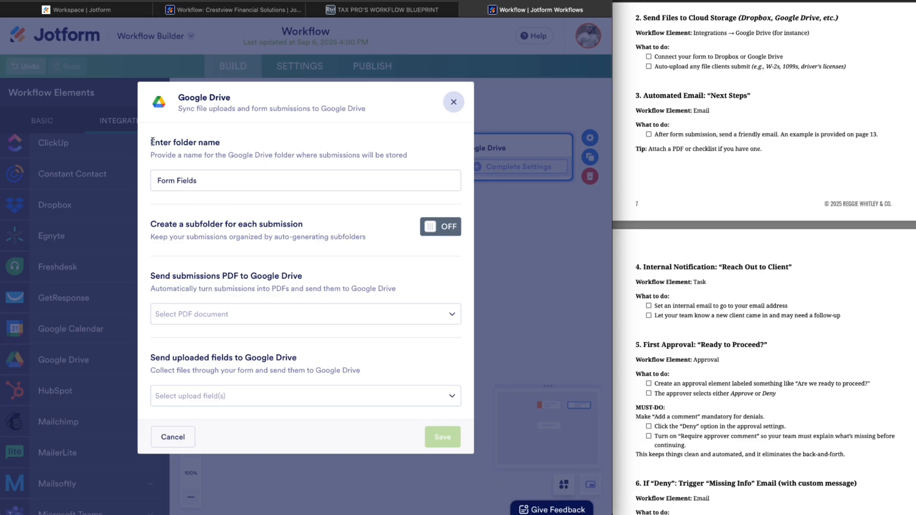
{"action": "double_click", "coordinate": [204, 185]}
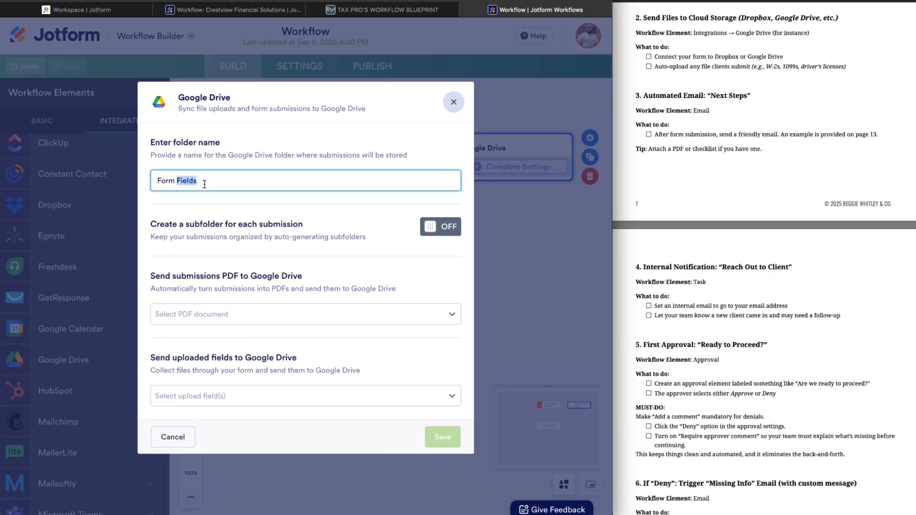
{"action": "key", "text": "ctrl+a"}
{"action": "type", "text": "DELETE LATRE"}
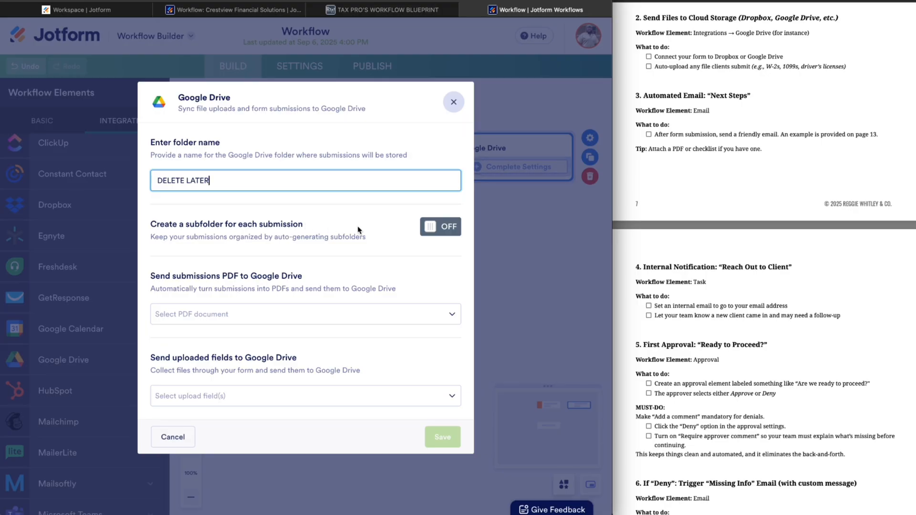
Step: Enable a subfolder for each submission and replace the Submission ID in its folder name with the Primary's Name form field
{"action": "left_click", "coordinate": [430, 228]}
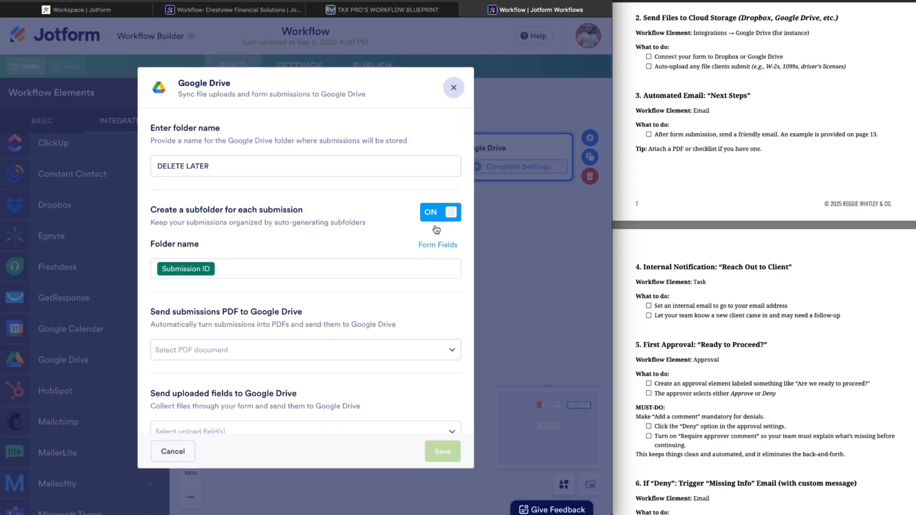
{"action": "left_click", "coordinate": [272, 270]}
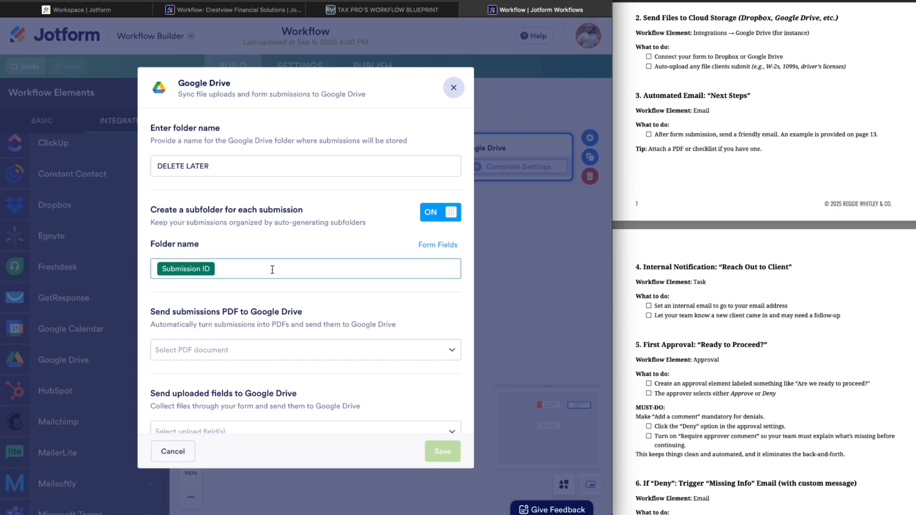
{"action": "mouse_move", "coordinate": [198, 273]}
{"action": "left_click", "coordinate": [208, 272]}
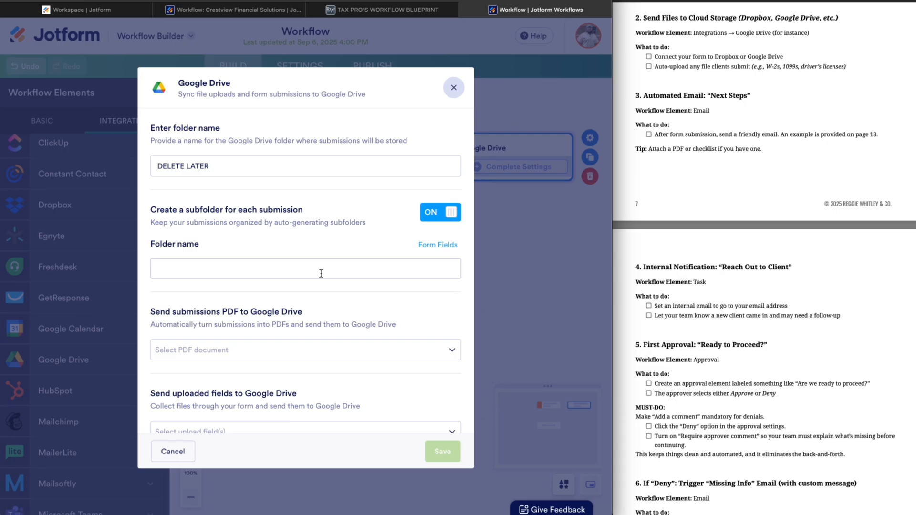
{"action": "left_click", "coordinate": [438, 245]}
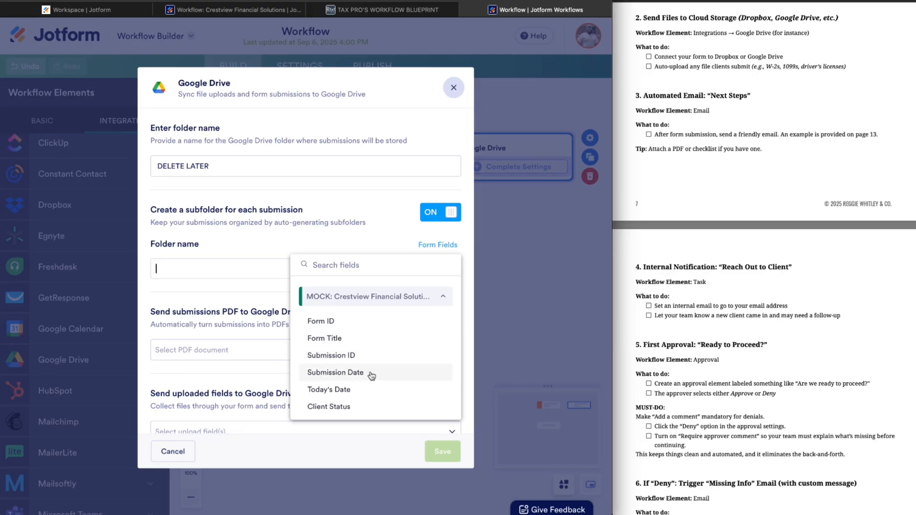
{"action": "scroll", "coordinate": [371, 374], "scroll_direction": "down", "scroll_amount": 2}
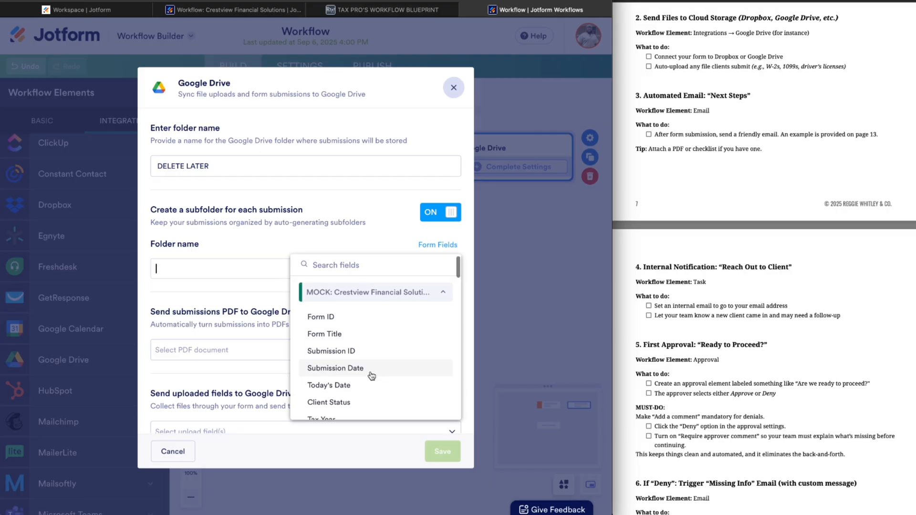
{"action": "scroll", "coordinate": [370, 381], "scroll_direction": "down", "scroll_amount": 3}
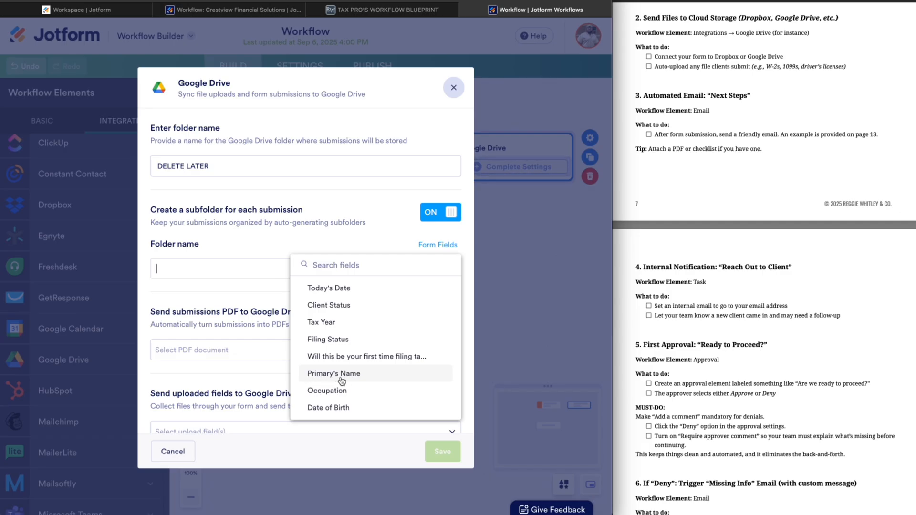
{"action": "left_click", "coordinate": [356, 379]}
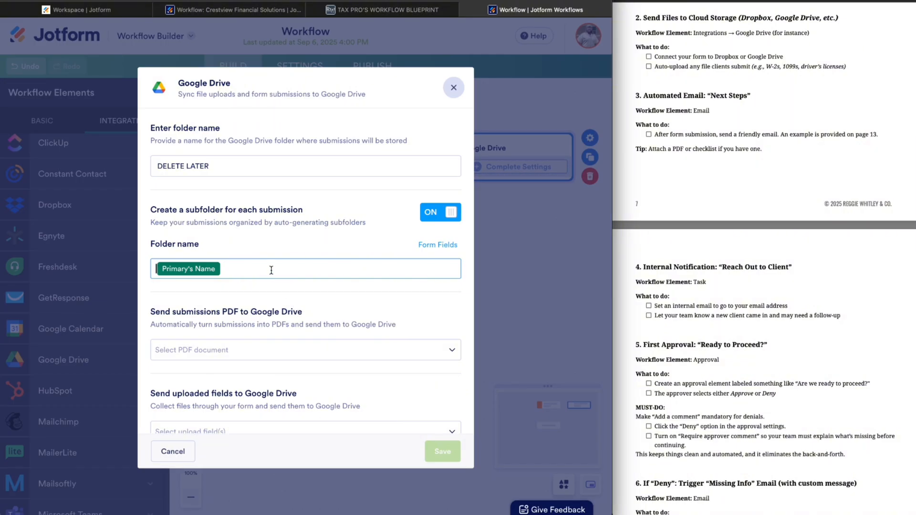
Step: Choose the Default PDF of the intake form as the submission PDF sent to Google Drive
{"action": "scroll", "coordinate": [272, 291], "scroll_direction": "down", "scroll_amount": 1}
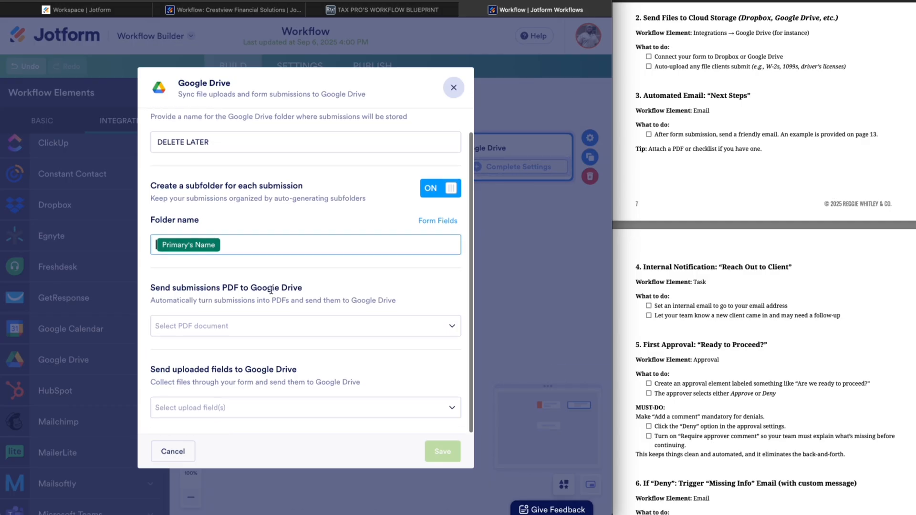
{"action": "scroll", "coordinate": [270, 290], "scroll_direction": "up", "scroll_amount": 1}
{"action": "scroll", "coordinate": [271, 290], "scroll_direction": "down", "scroll_amount": 1}
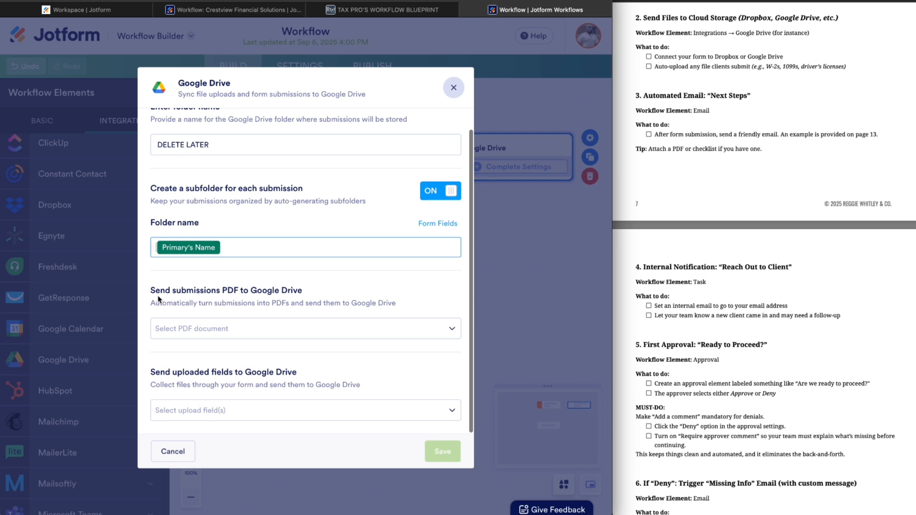
{"action": "left_click", "coordinate": [342, 322]}
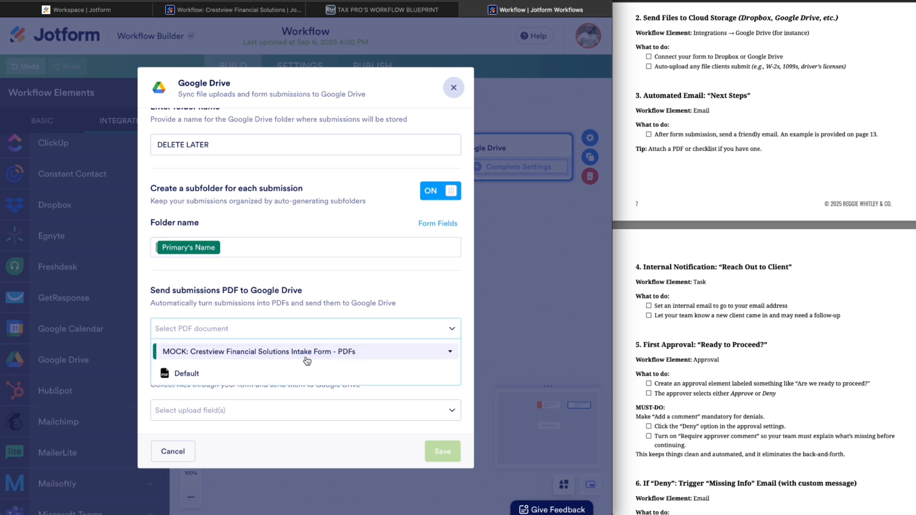
{"action": "left_click", "coordinate": [305, 373]}
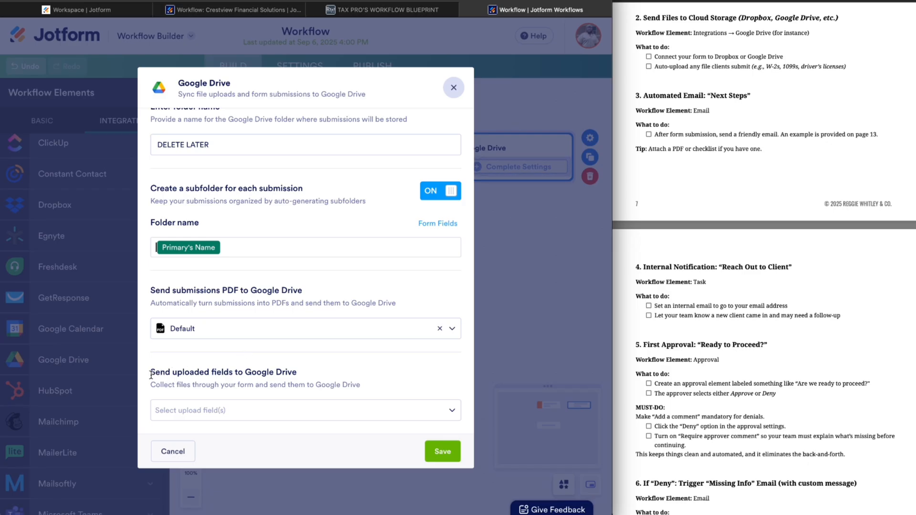
Step: Select both Social Security Card fields, Unexpired ID/Driver's License, Dependents' Social Security Card and Dependents' Birth Certificate as upload fields for Google Drive
{"action": "left_click", "coordinate": [292, 412]}
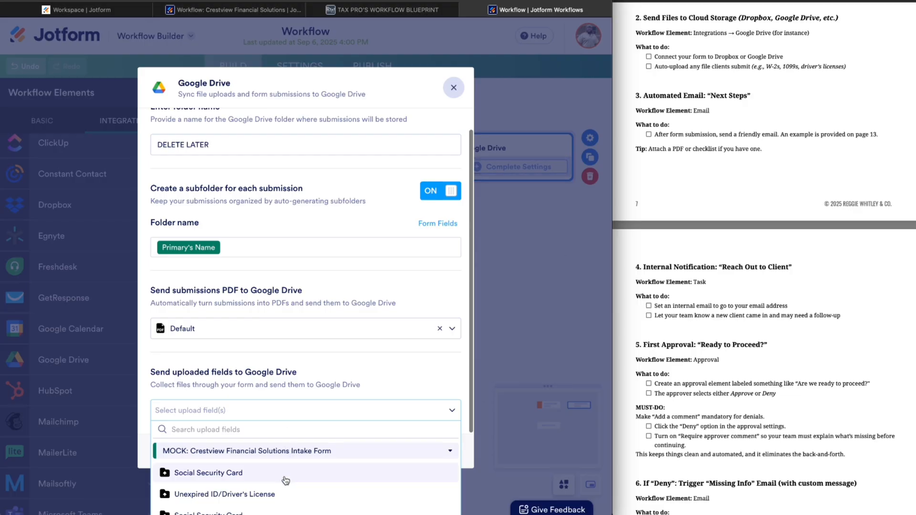
{"action": "scroll", "coordinate": [286, 479], "scroll_direction": "down", "scroll_amount": 2}
{"action": "scroll", "coordinate": [286, 479], "scroll_direction": "down", "scroll_amount": 2}
{"action": "scroll", "coordinate": [258, 478], "scroll_direction": "up", "scroll_amount": 5}
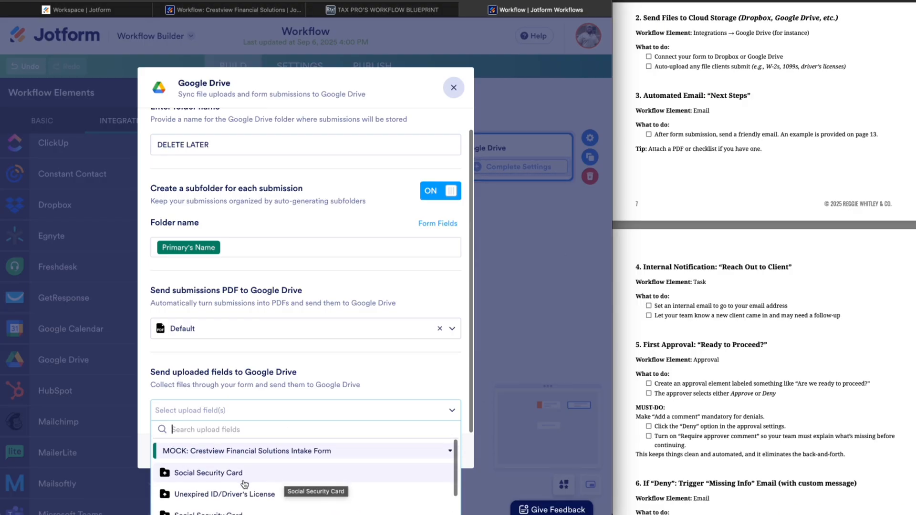
{"action": "left_click", "coordinate": [228, 478]}
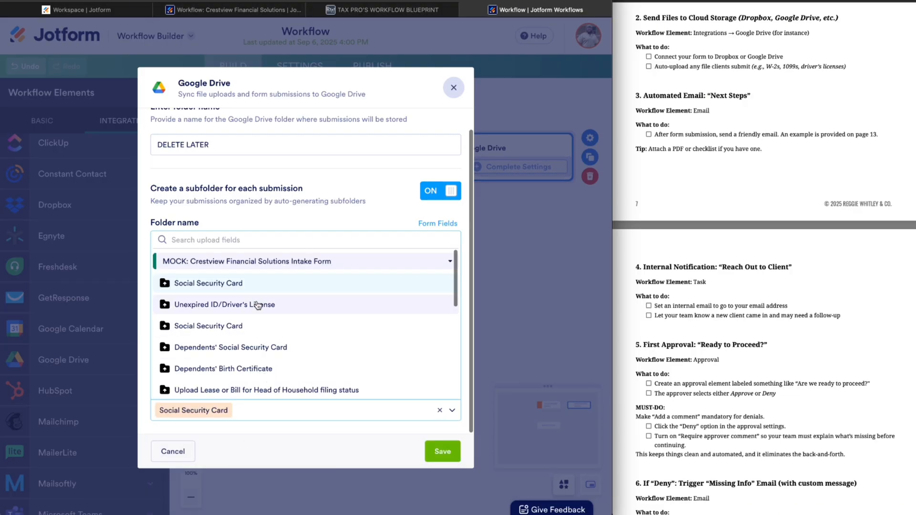
{"action": "left_click", "coordinate": [253, 284]}
{"action": "left_click", "coordinate": [253, 284]}
{"action": "left_click", "coordinate": [247, 304]}
{"action": "left_click", "coordinate": [247, 325]}
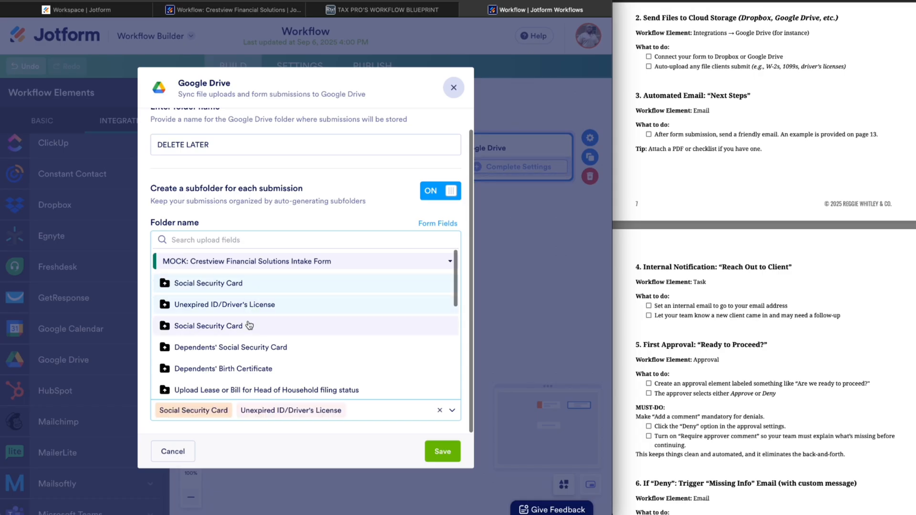
{"action": "left_click", "coordinate": [243, 347]}
{"action": "scroll", "coordinate": [240, 322], "scroll_direction": "down", "scroll_amount": 1}
{"action": "left_click", "coordinate": [241, 321]}
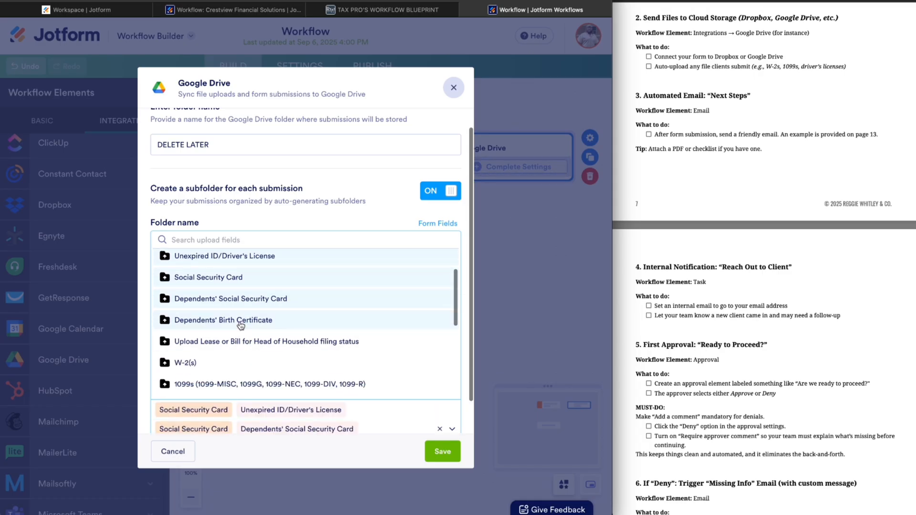
Step: Add the Head of Household lease or bill, W-2(s), 1099s, All Others, rideshare/delivery receipts and Upload Itemization Documents fields to the Google Drive upload selection
{"action": "left_click", "coordinate": [241, 342]}
{"action": "left_click", "coordinate": [239, 361]}
{"action": "scroll", "coordinate": [236, 334], "scroll_direction": "down", "scroll_amount": 3}
{"action": "left_click", "coordinate": [232, 308]}
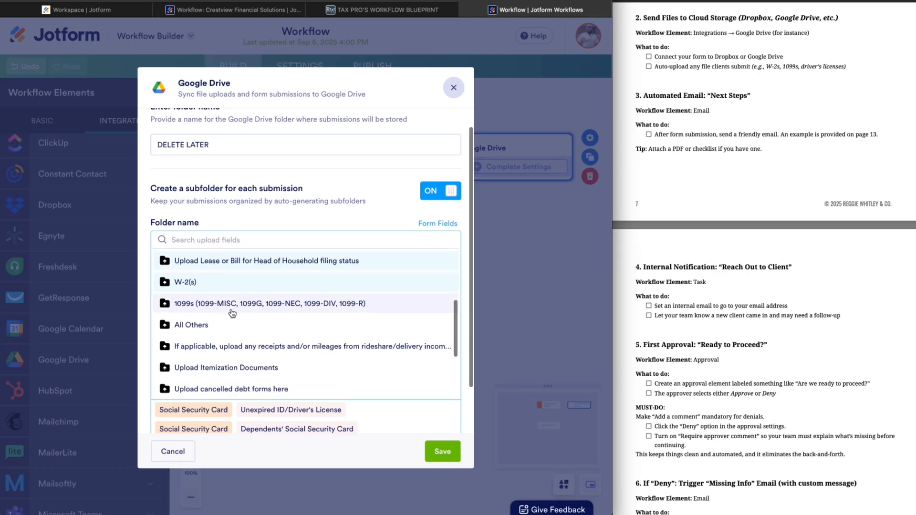
{"action": "left_click", "coordinate": [232, 324]}
{"action": "scroll", "coordinate": [229, 329], "scroll_direction": "down", "scroll_amount": 2}
{"action": "left_click", "coordinate": [223, 305]}
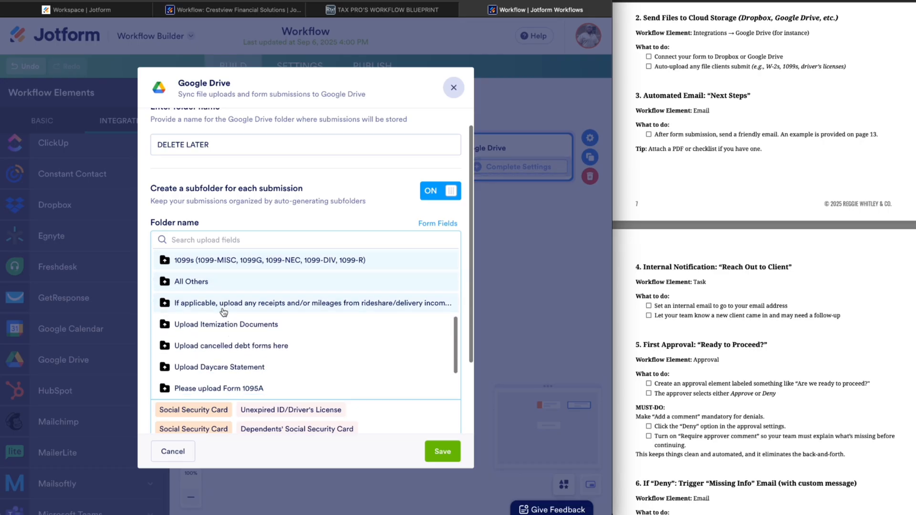
{"action": "left_click", "coordinate": [225, 325]}
Step: Also select the cancelled debt forms, Daycare Statement, Form 1095A, Please Upload, Upload 1098-T(s) and Missing Files fields for Google Drive
{"action": "scroll", "coordinate": [225, 324], "scroll_direction": "down", "scroll_amount": 2}
{"action": "left_click", "coordinate": [221, 292]}
{"action": "left_click", "coordinate": [219, 314]}
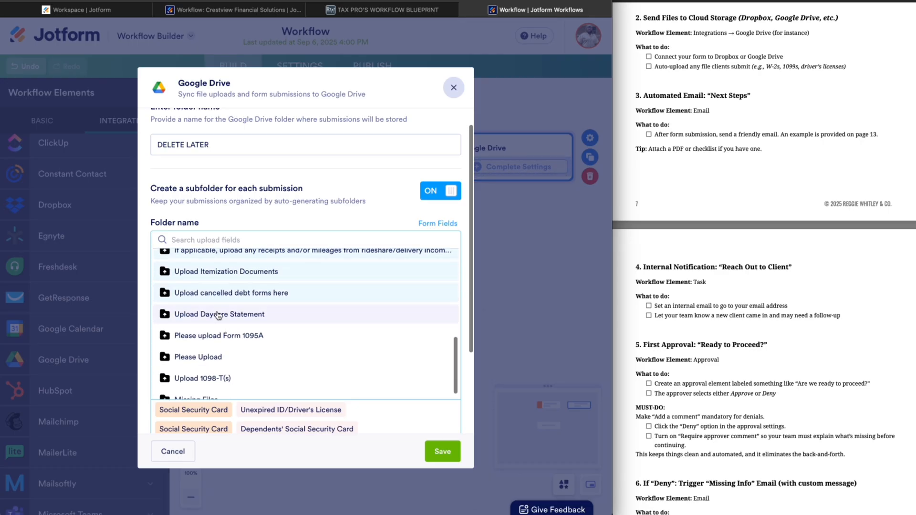
{"action": "left_click", "coordinate": [218, 338]}
{"action": "left_click", "coordinate": [218, 358]}
{"action": "scroll", "coordinate": [218, 360], "scroll_direction": "down", "scroll_amount": 1}
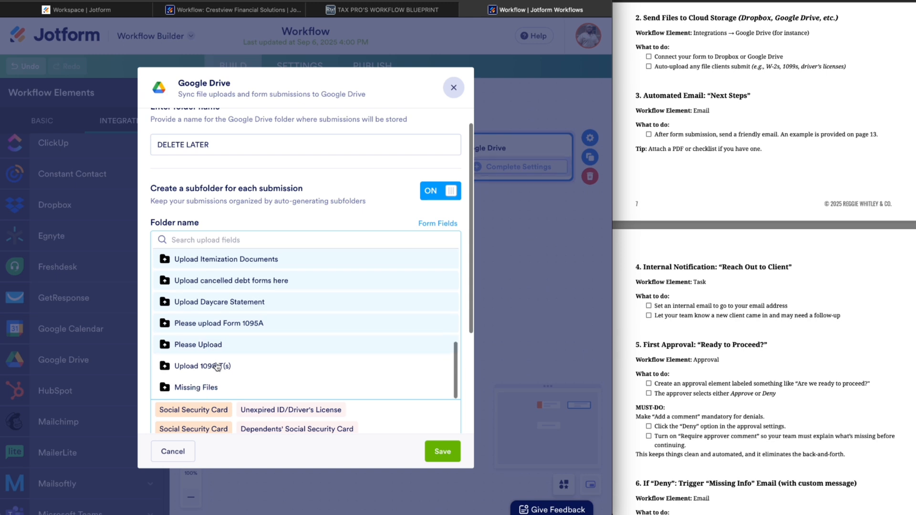
{"action": "left_click", "coordinate": [218, 367]}
{"action": "left_click", "coordinate": [215, 387]}
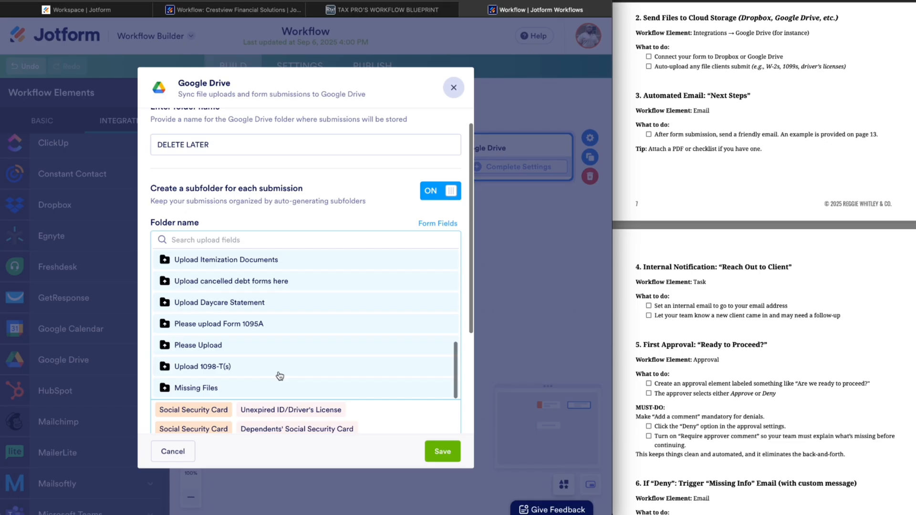
Step: Save the Google Drive integration settings and connect the starting form to the Google Drive element
{"action": "scroll", "coordinate": [282, 375], "scroll_direction": "up", "scroll_amount": 8}
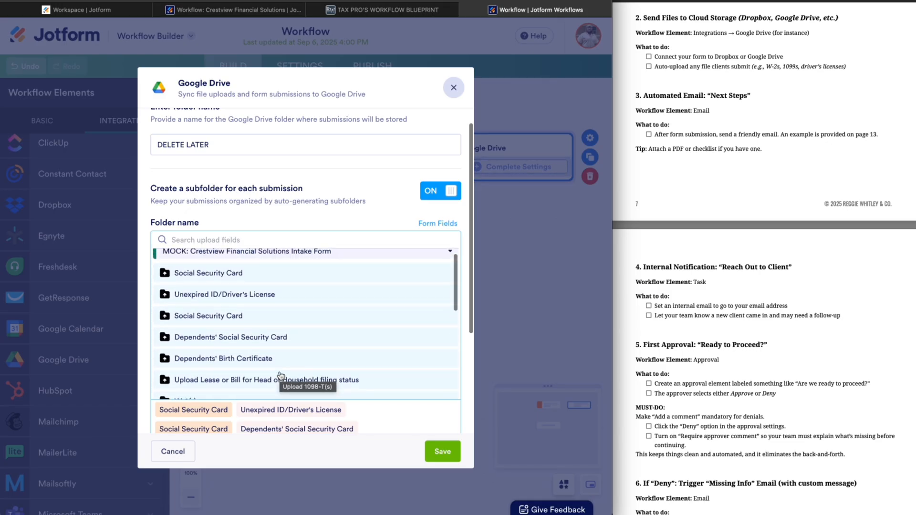
{"action": "left_click", "coordinate": [443, 454]}
{"action": "left_click", "coordinate": [443, 454]}
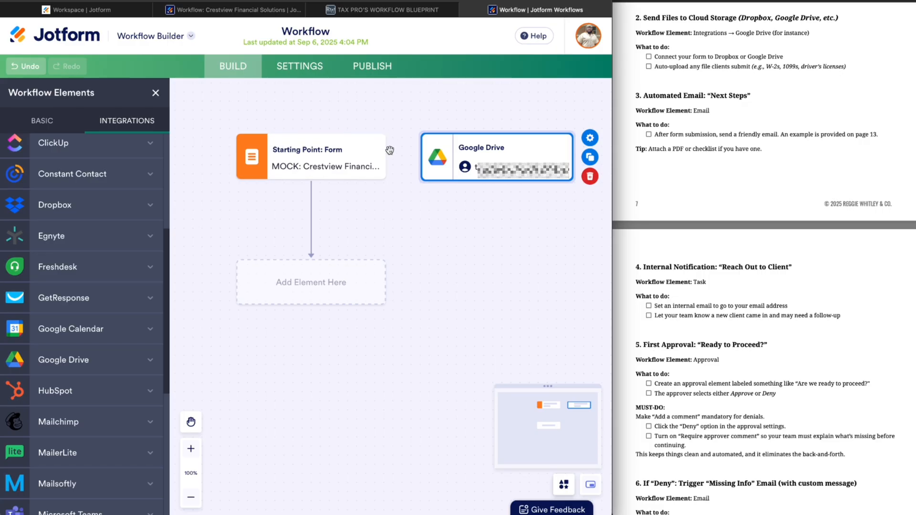
{"action": "left_click_drag", "start_coordinate": [385, 156], "coordinate": [421, 157]}
Step: Add a basic Email element directly below the starting form for blueprint item 3
{"action": "scroll", "coordinate": [684, 149], "scroll_direction": "down", "scroll_amount": 3}
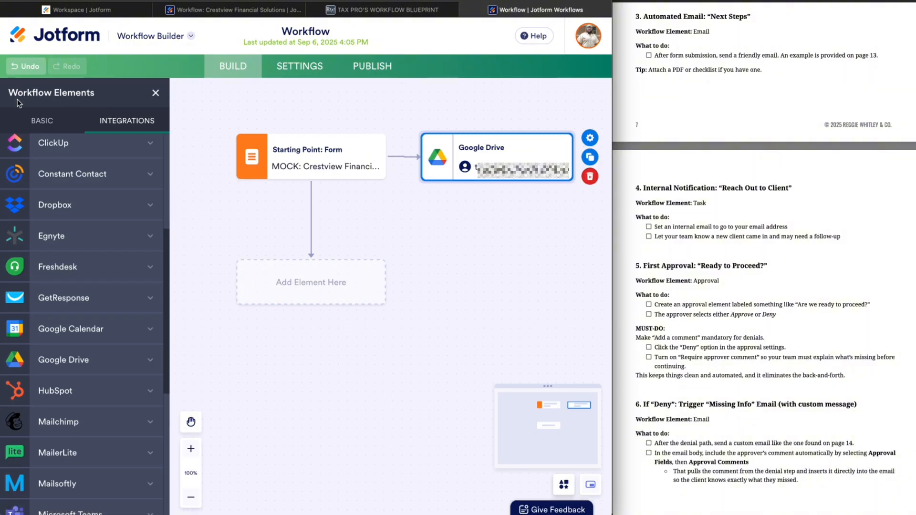
{"action": "left_click", "coordinate": [43, 121]}
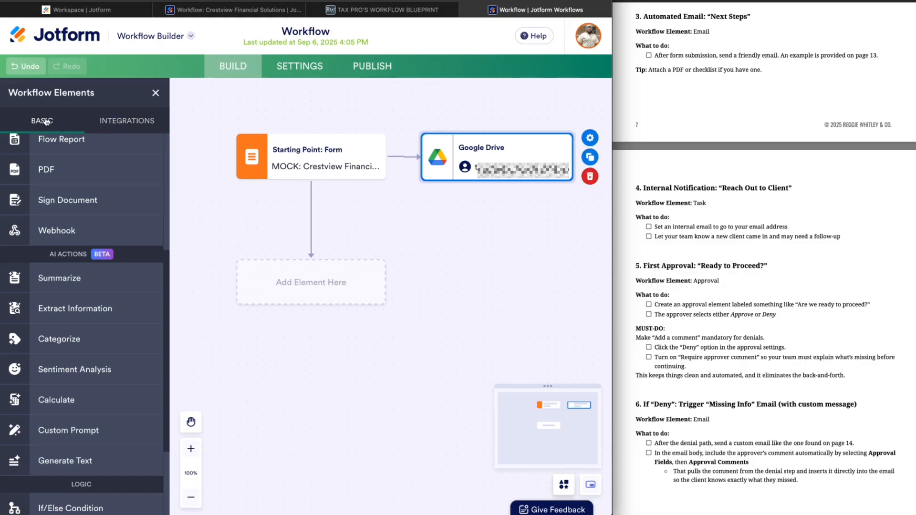
{"action": "scroll", "coordinate": [71, 201], "scroll_direction": "up", "scroll_amount": 5}
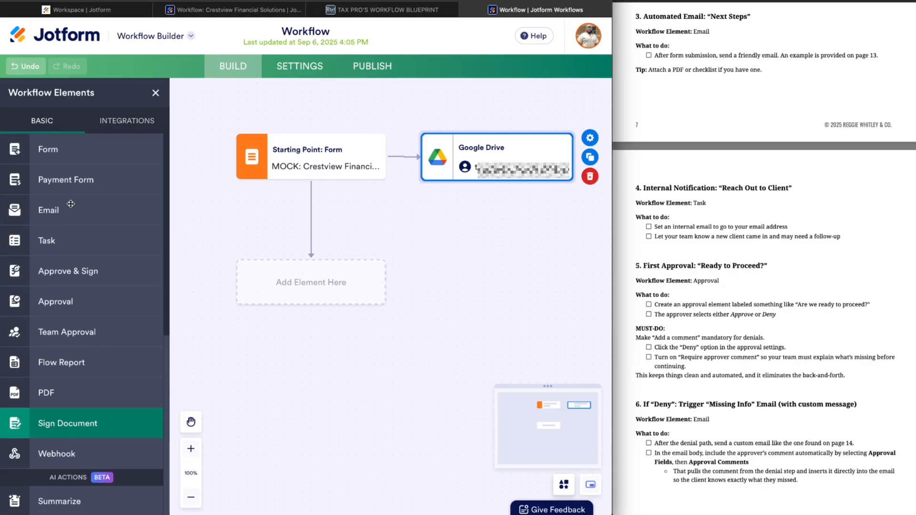
{"action": "scroll", "coordinate": [784, 153], "scroll_direction": "up", "scroll_amount": 3}
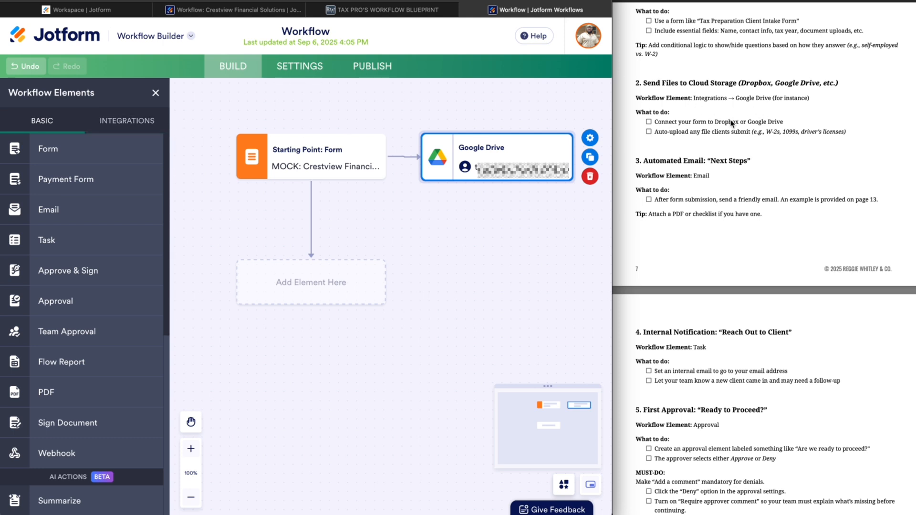
{"action": "scroll", "coordinate": [724, 207], "scroll_direction": "down", "scroll_amount": 3}
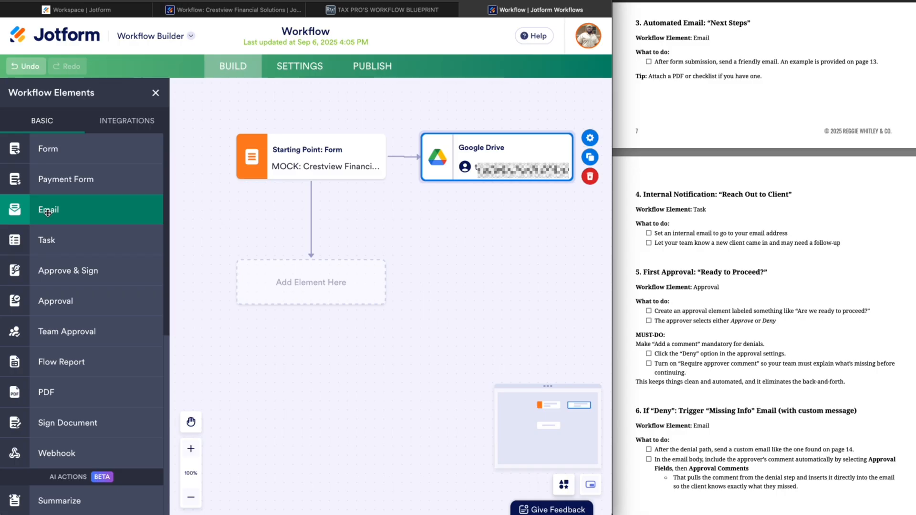
{"action": "left_click_drag", "start_coordinate": [48, 212], "coordinate": [308, 230]}
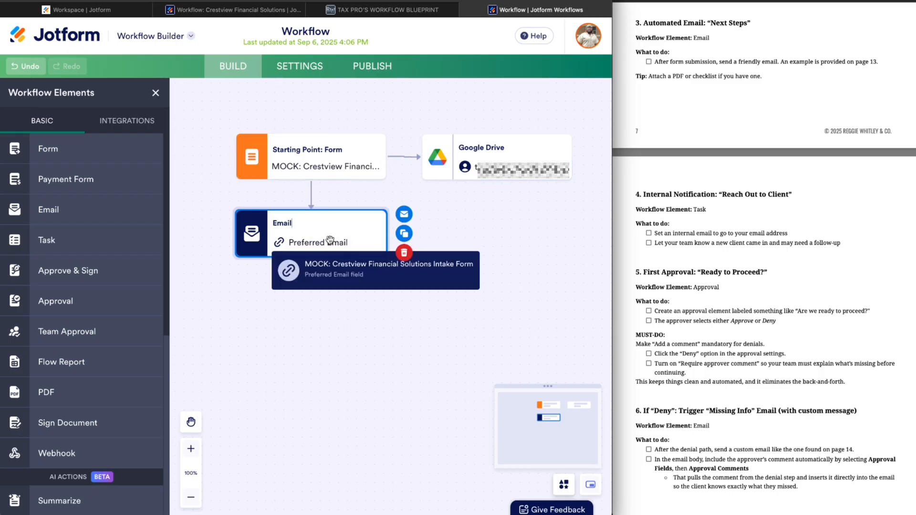
Step: Rename the new Email element as "Next Steps Email (after intake)"
{"action": "double_click", "coordinate": [284, 223]}
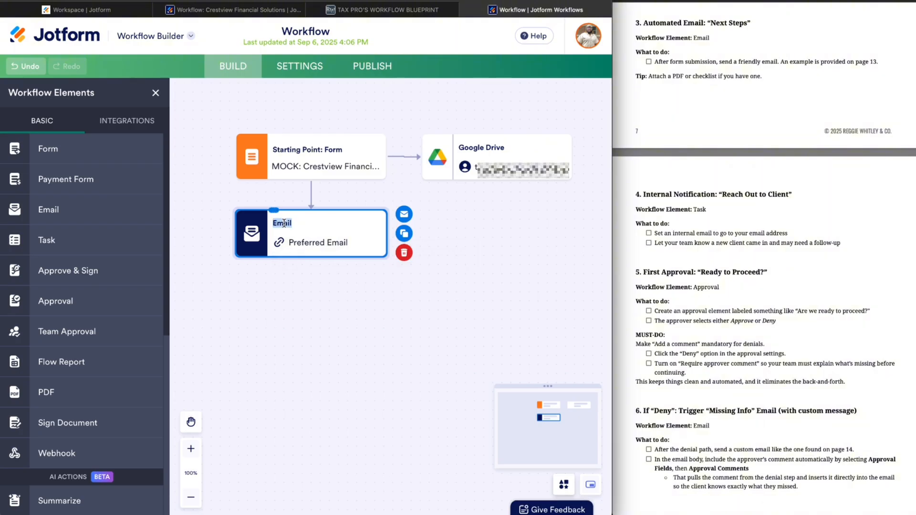
{"action": "type", "text": "Next Steps Email (after in"}
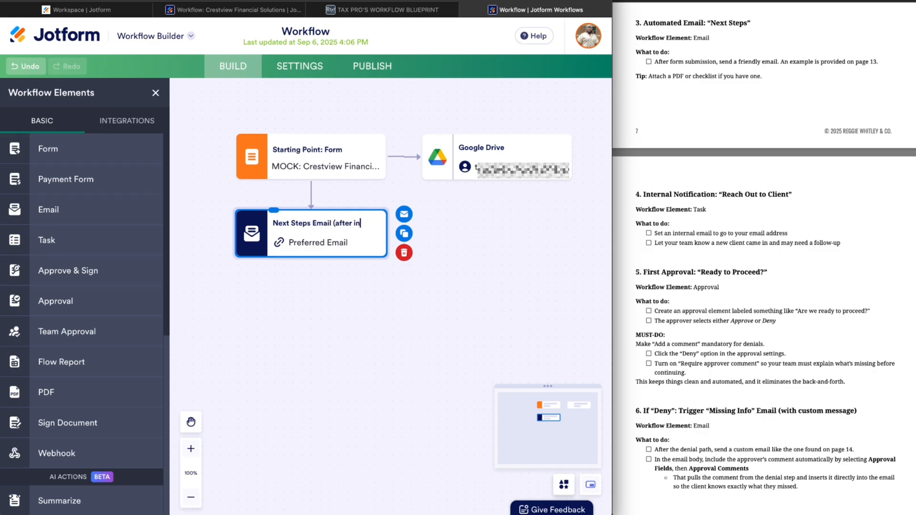
{"action": "type", "text": "take"}
Step: Set the Next Steps email's subject to "You're in! Here's What Happens Next", copied from the sample on page 13 of the blueprint
{"action": "left_click", "coordinate": [421, 215]}
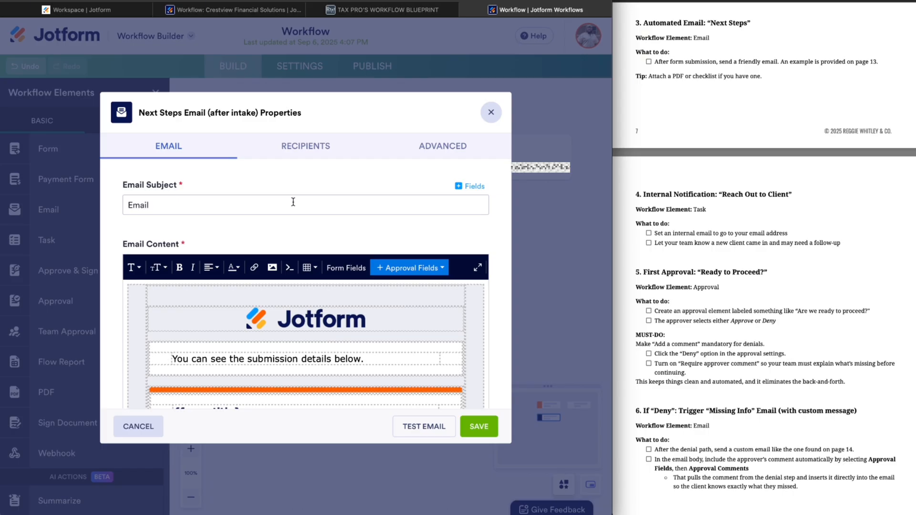
{"action": "left_click", "coordinate": [700, 66]}
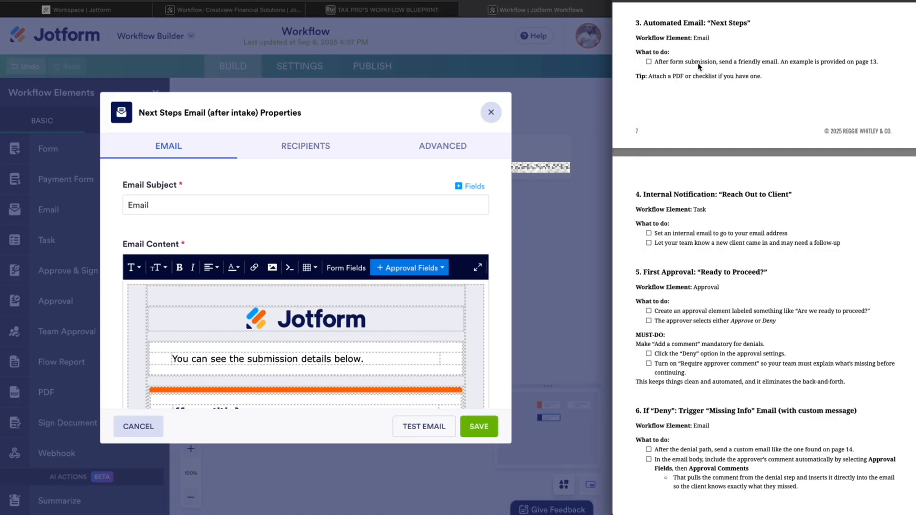
{"action": "left_click_drag", "start_coordinate": [641, 23], "coordinate": [896, 66]}
{"action": "left_click", "coordinate": [806, 66]}
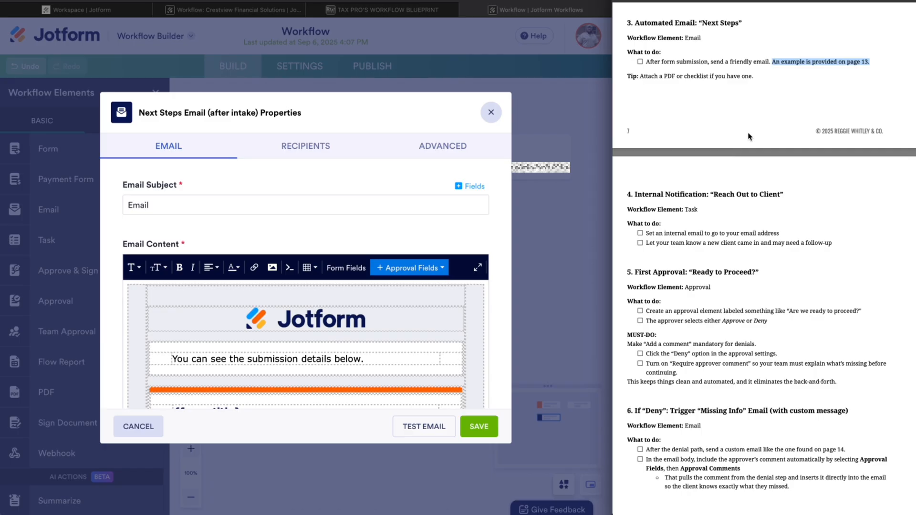
{"action": "scroll", "coordinate": [734, 156], "scroll_direction": "down", "scroll_amount": 15}
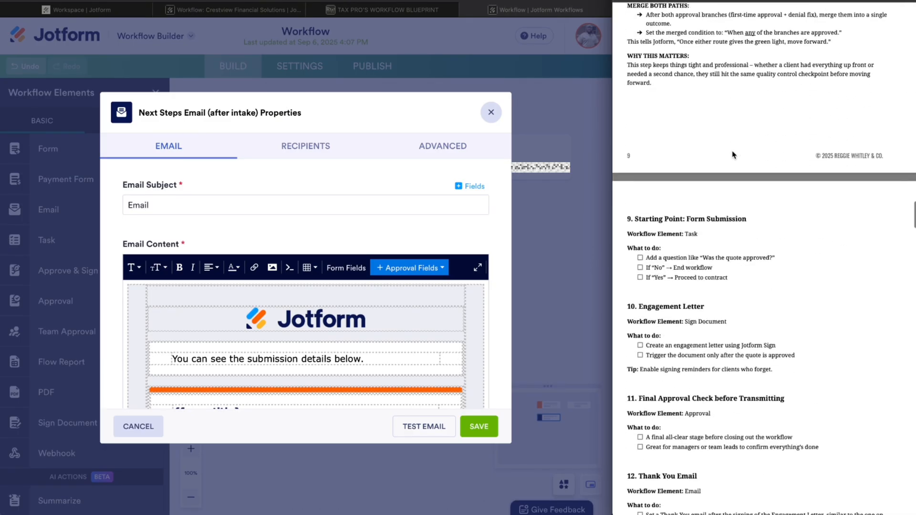
{"action": "scroll", "coordinate": [733, 154], "scroll_direction": "down", "scroll_amount": 20}
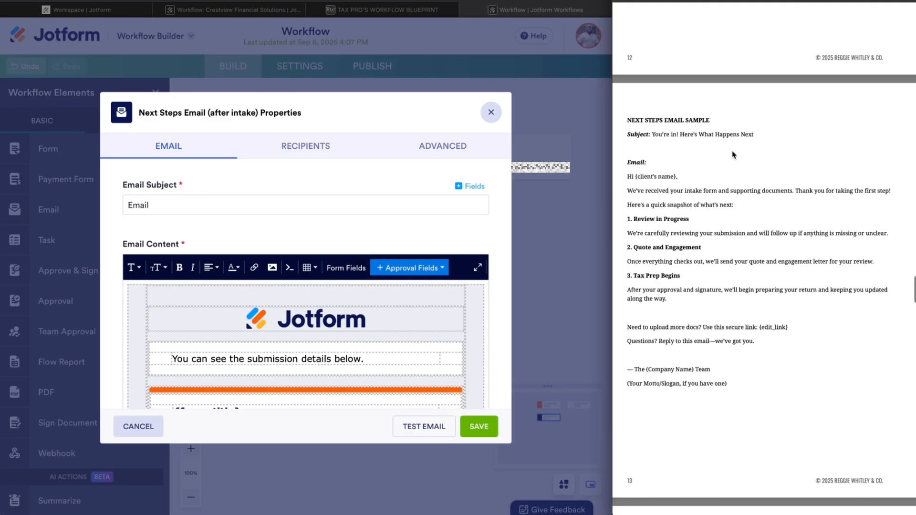
{"action": "scroll", "coordinate": [733, 155], "scroll_direction": "down", "scroll_amount": 3}
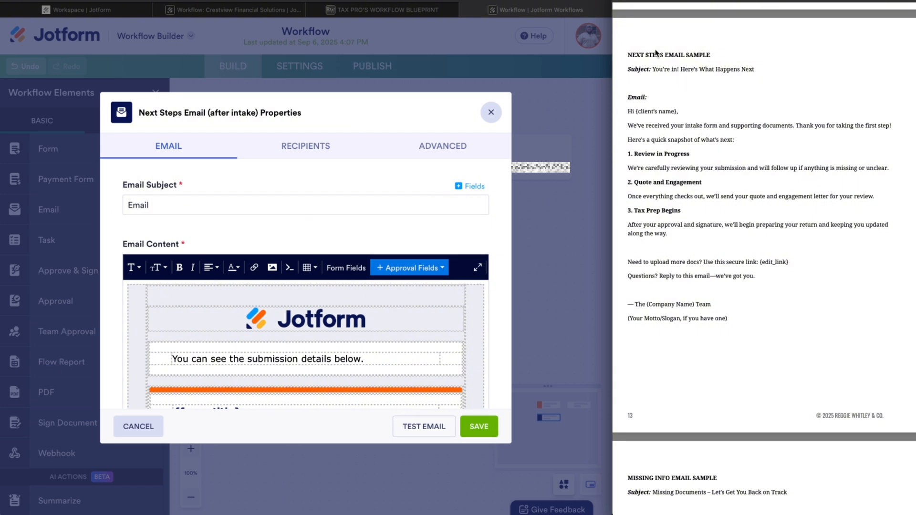
{"action": "left_click_drag", "start_coordinate": [654, 70], "coordinate": [765, 69]}
{"action": "key", "text": "ctrl+c"}
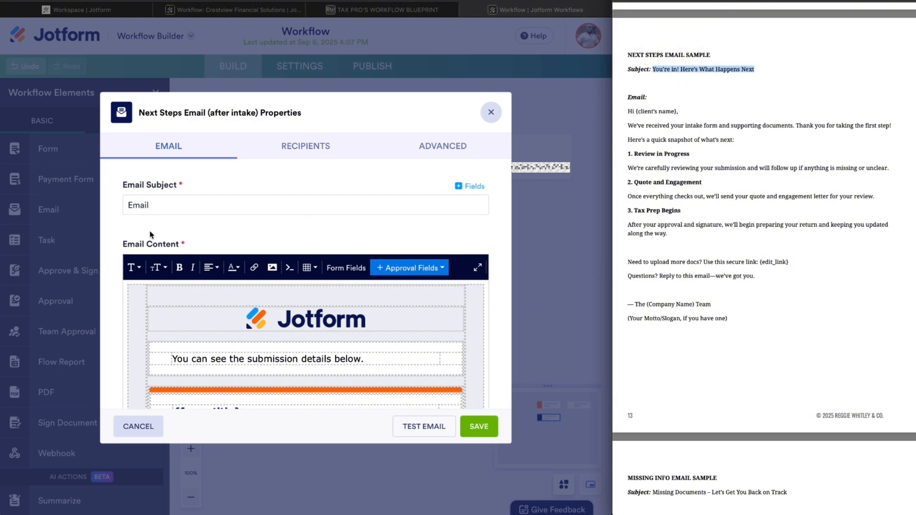
{"action": "double_click", "coordinate": [141, 205]}
{"action": "key", "text": "ctrl+v"}
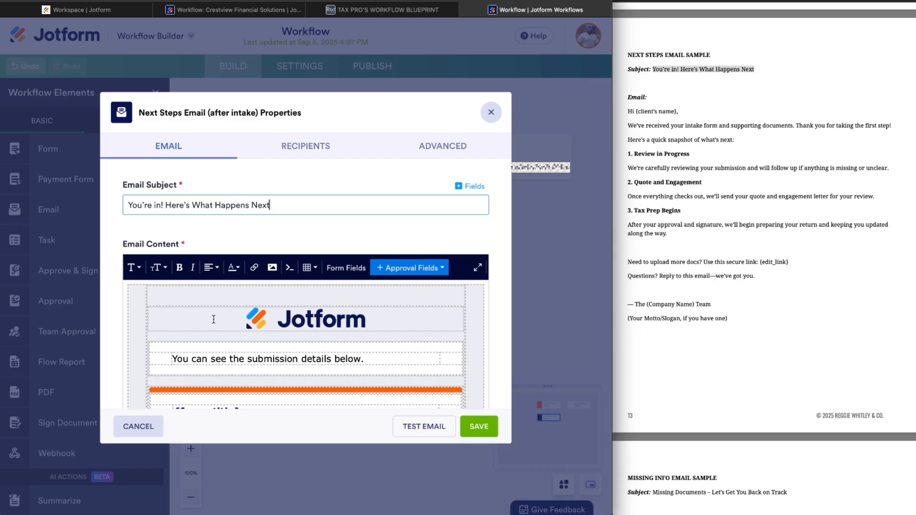
Step: Review the default email content with its form field table, and delete all of it from the body
{"action": "scroll", "coordinate": [237, 235], "scroll_direction": "down", "scroll_amount": 2}
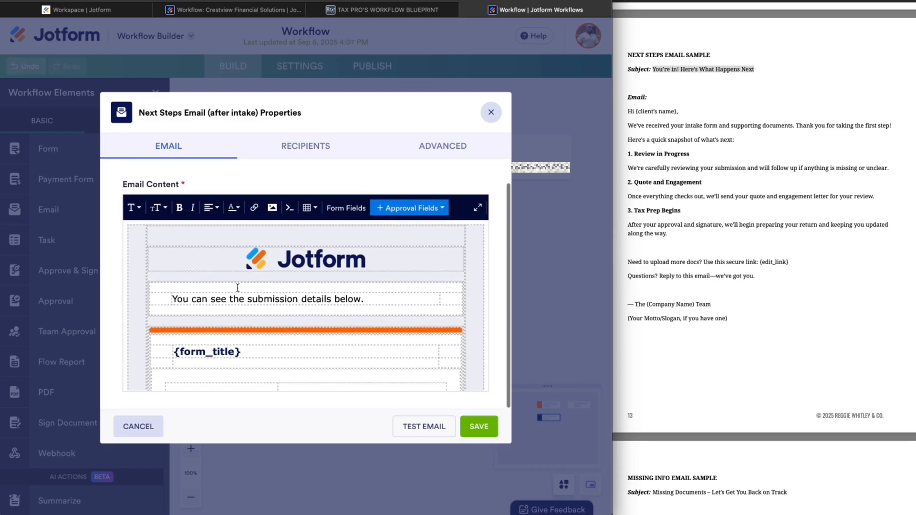
{"action": "scroll", "coordinate": [237, 288], "scroll_direction": "down", "scroll_amount": 10}
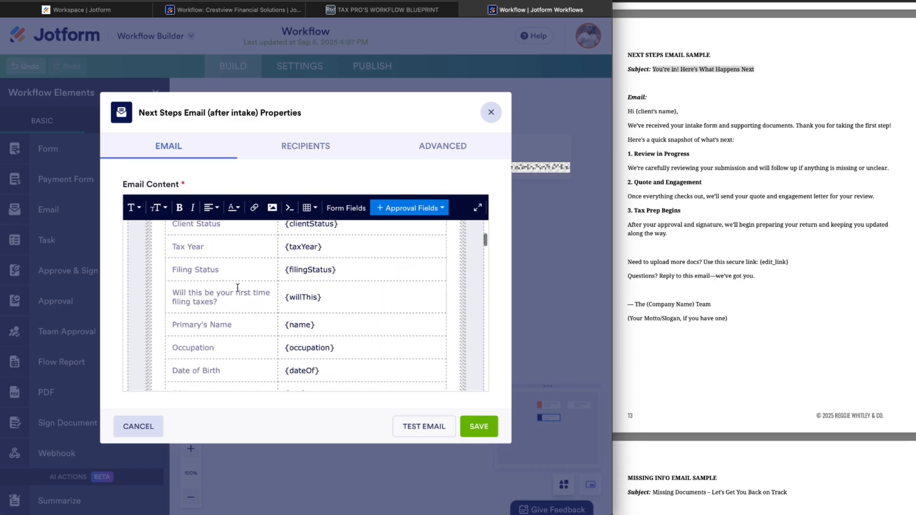
{"action": "scroll", "coordinate": [237, 288], "scroll_direction": "down", "scroll_amount": 10}
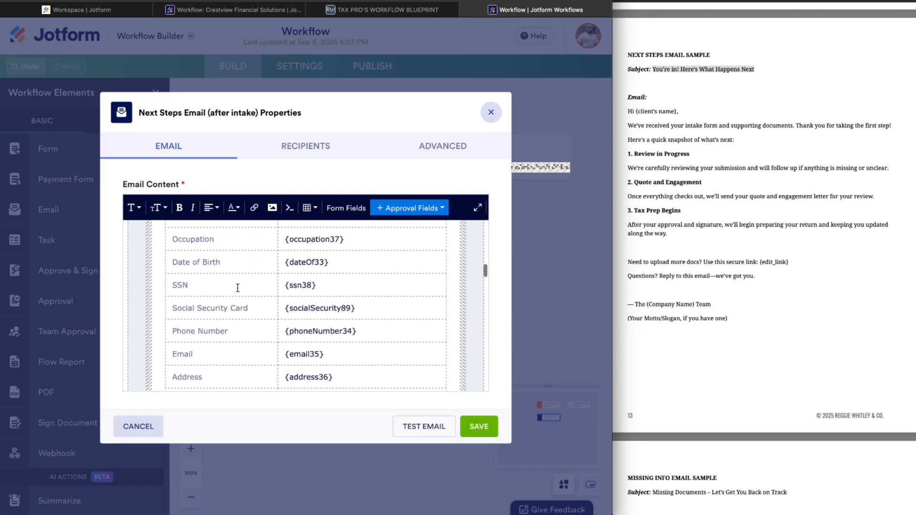
{"action": "scroll", "coordinate": [237, 287], "scroll_direction": "up", "scroll_amount": 20}
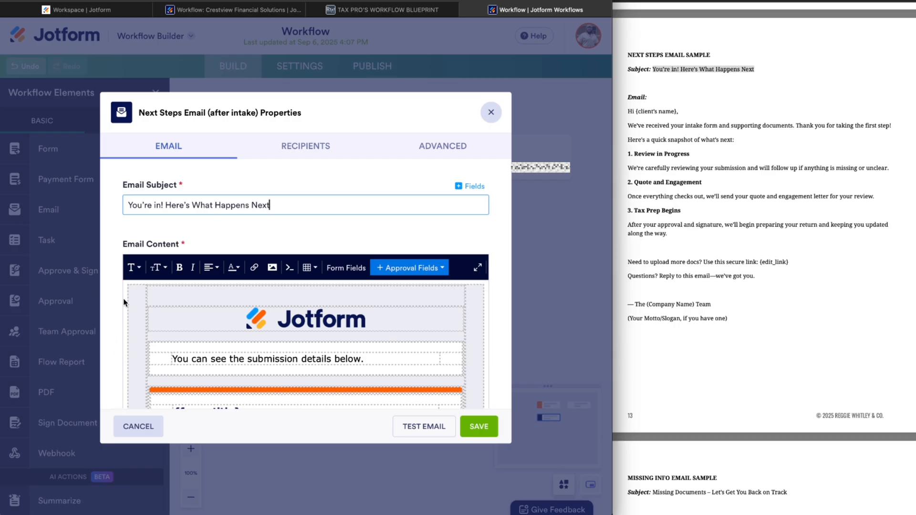
{"action": "scroll", "coordinate": [127, 303], "scroll_direction": "down", "scroll_amount": 2}
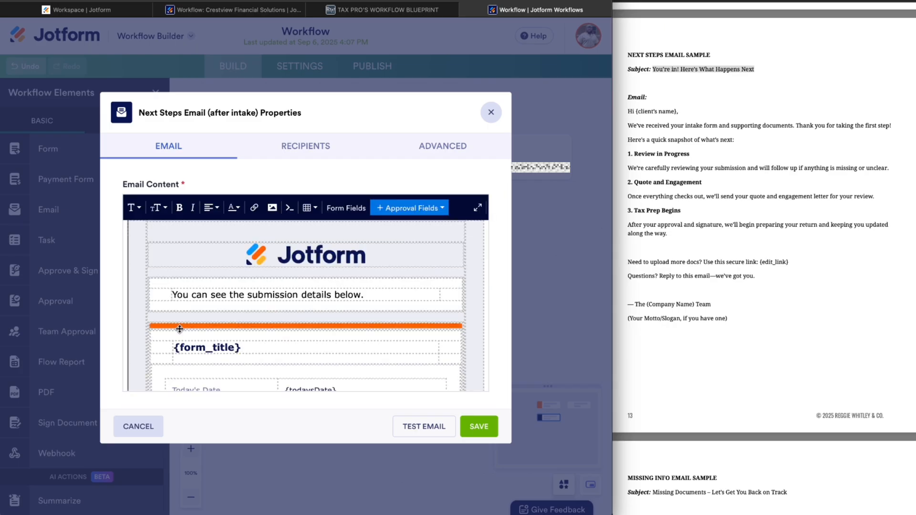
{"action": "key", "text": "ctrl+a"}
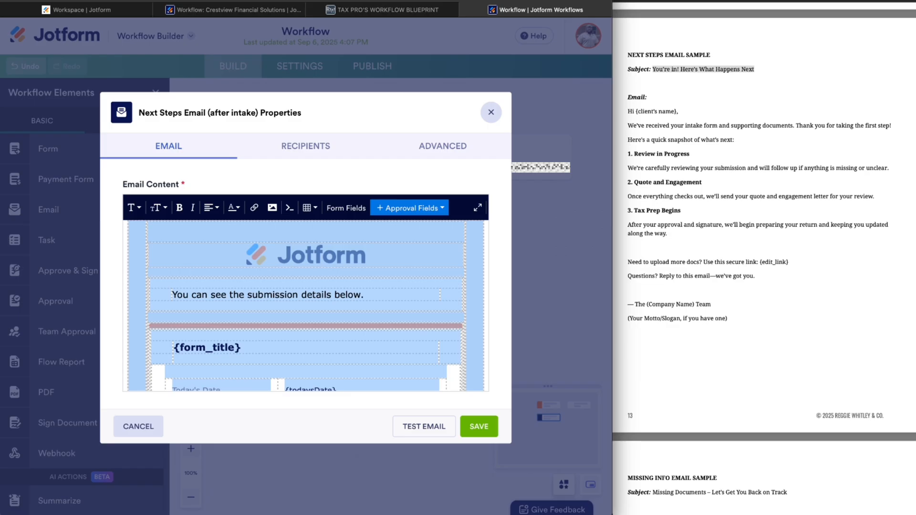
{"action": "key", "text": "BackSpace"}
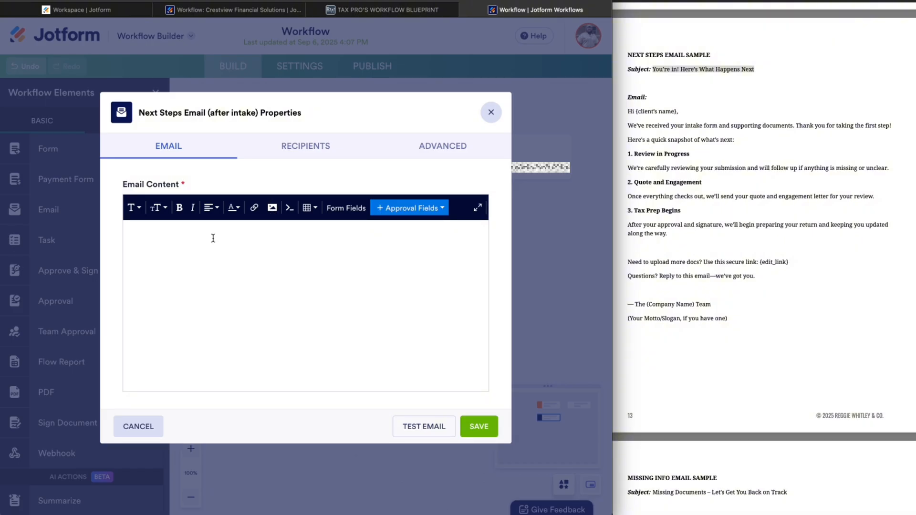
Step: Enter the placeholder text "LOGO" in the empty email body and center it
{"action": "type", "text": "LOGO"}
{"action": "left_click", "coordinate": [211, 208]}
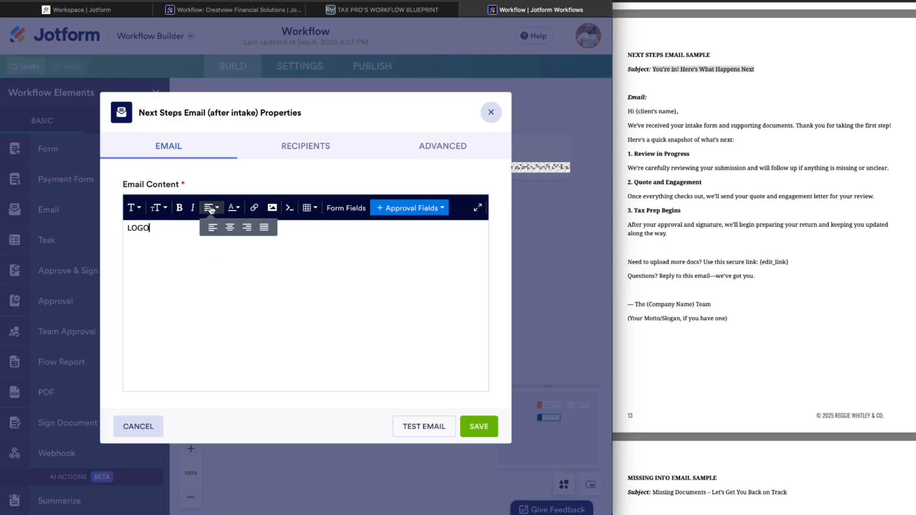
{"action": "left_click", "coordinate": [229, 227]}
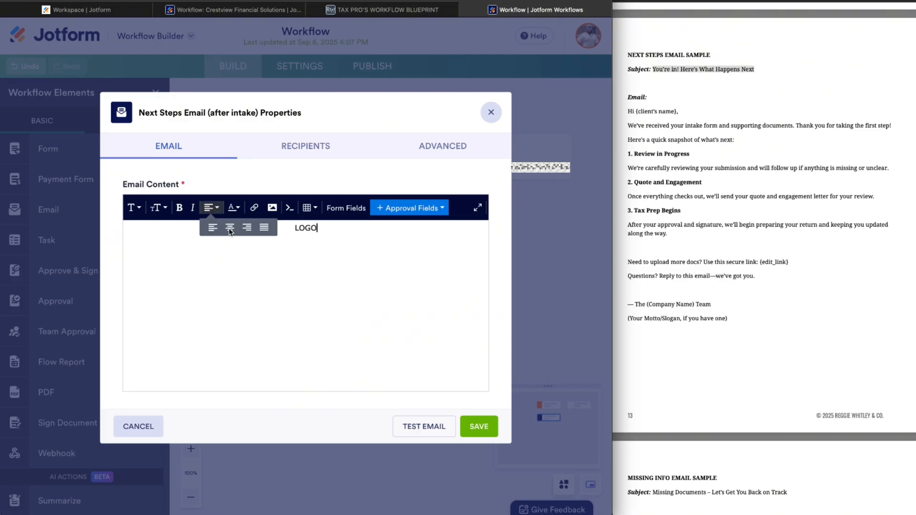
{"action": "left_click", "coordinate": [319, 229]}
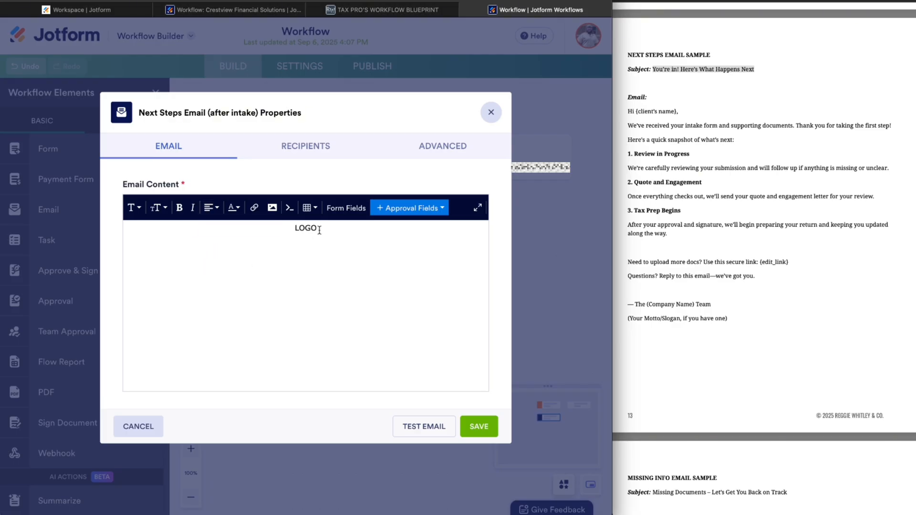
Step: Open the settings of the "You're in" email in the Crestview Financial Solutions workflow and review its subject and content
{"action": "left_click", "coordinate": [245, 10]}
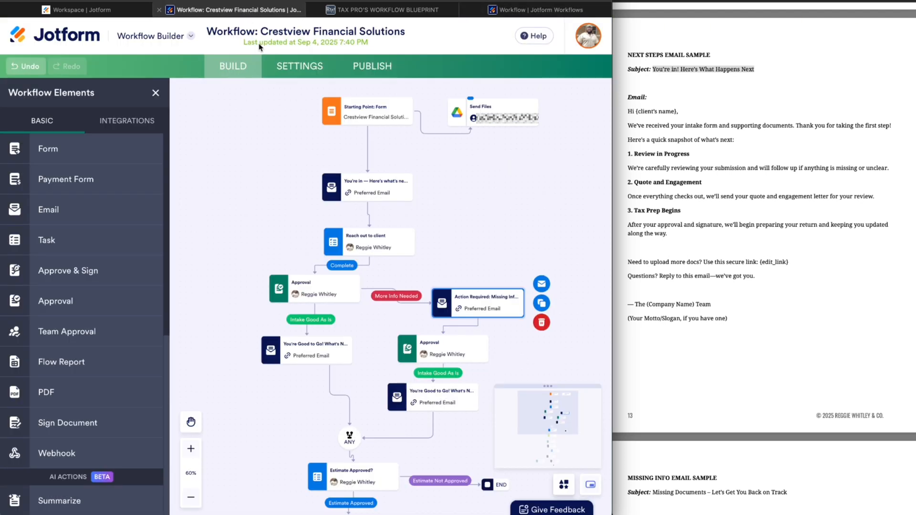
{"action": "left_click", "coordinate": [407, 190]}
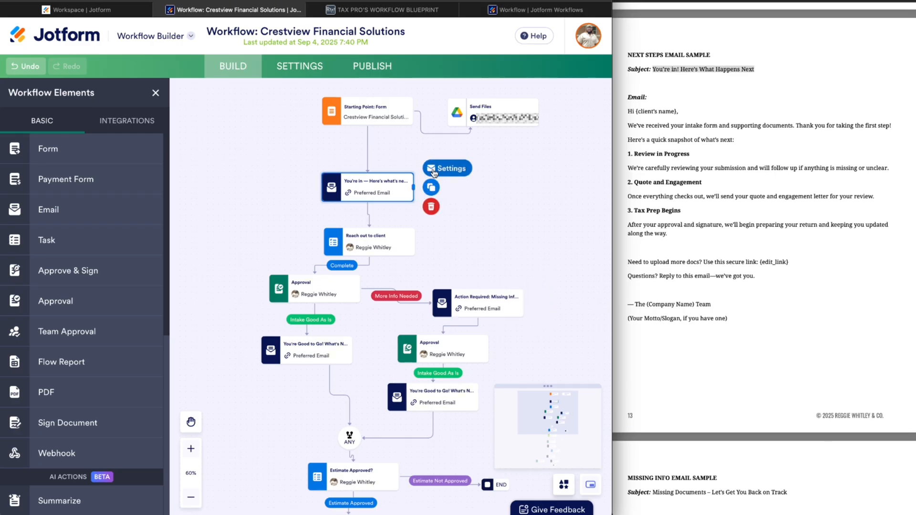
{"action": "left_click", "coordinate": [433, 172]}
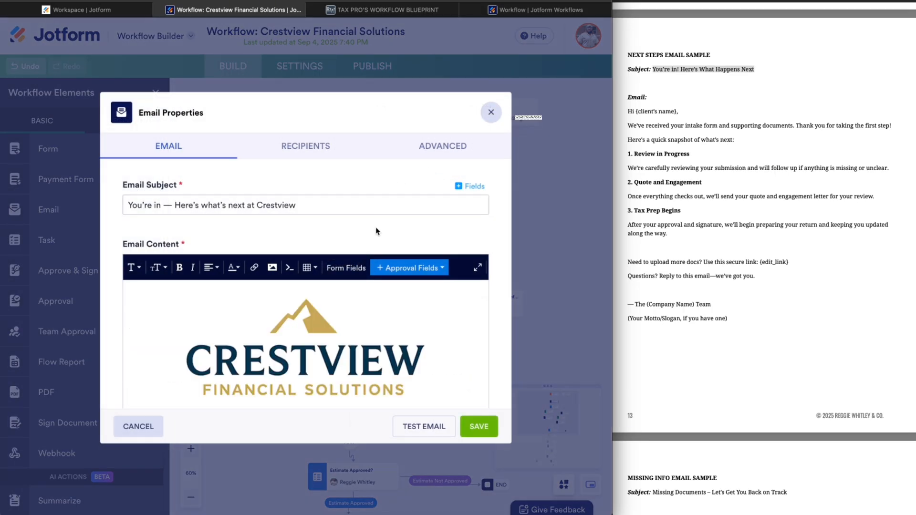
{"action": "scroll", "coordinate": [343, 358], "scroll_direction": "down", "scroll_amount": 1}
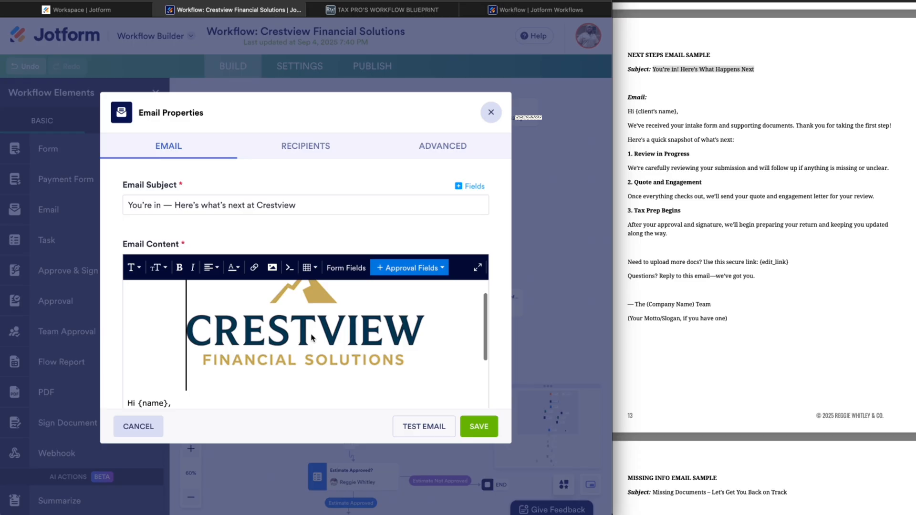
{"action": "scroll", "coordinate": [436, 316], "scroll_direction": "down", "scroll_amount": 2}
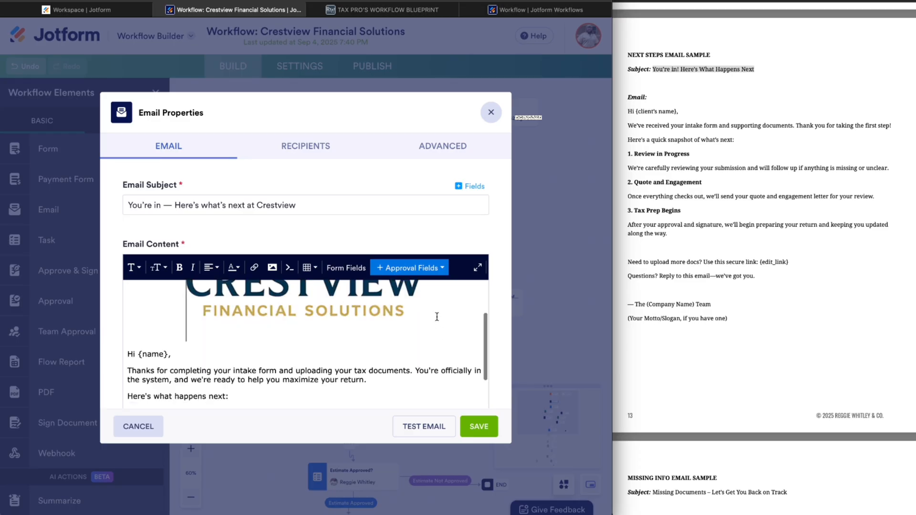
Step: Examine the Crestview logo image in the email body, including its resize handles and its placement above the greeting
{"action": "left_click", "coordinate": [421, 340]}
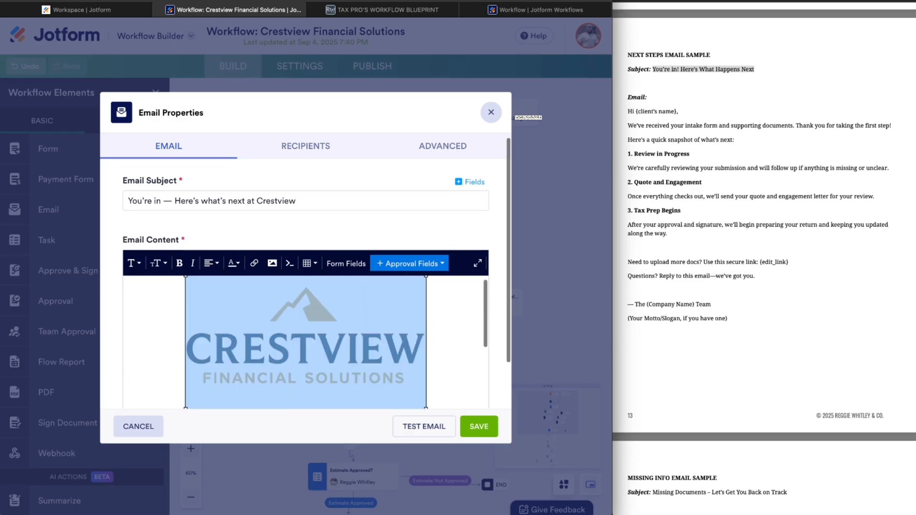
{"action": "scroll", "coordinate": [420, 343], "scroll_direction": "down", "scroll_amount": 3}
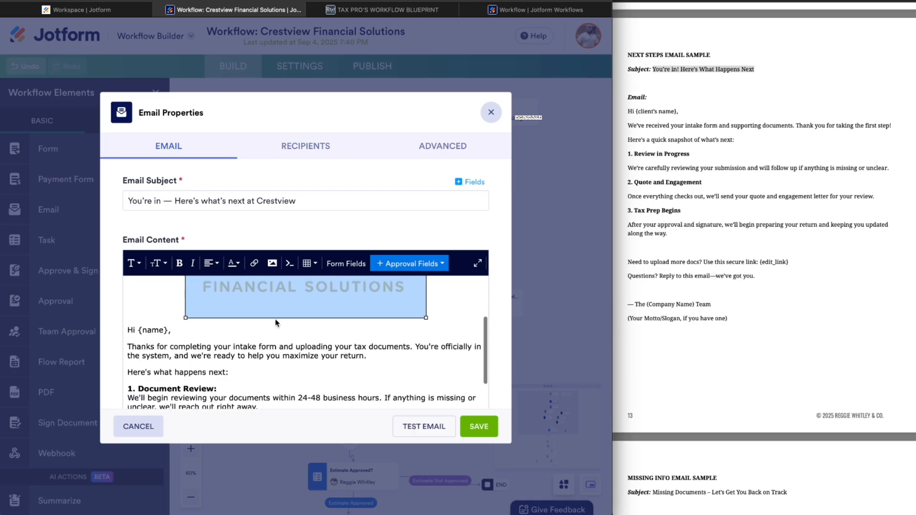
{"action": "left_click_drag", "start_coordinate": [426, 318], "coordinate": [426, 318]}
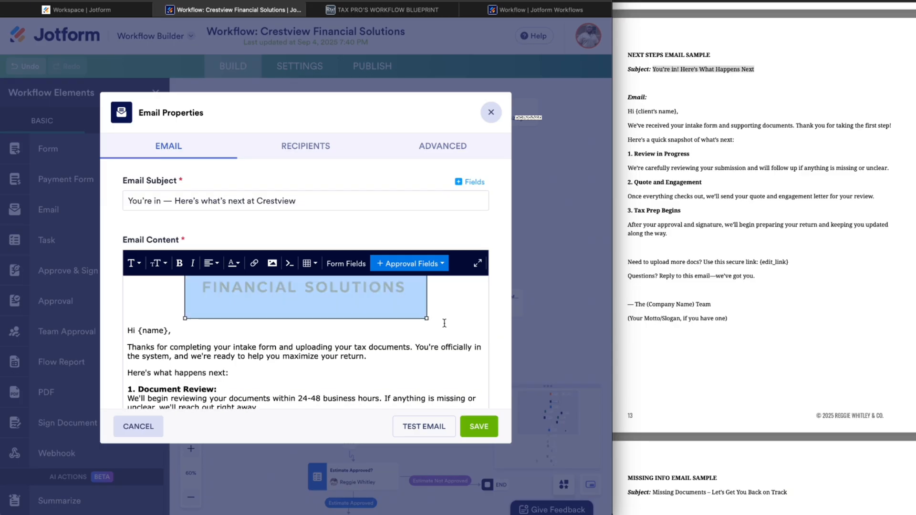
{"action": "left_click", "coordinate": [443, 324]}
{"action": "scroll", "coordinate": [444, 327], "scroll_direction": "up", "scroll_amount": 2}
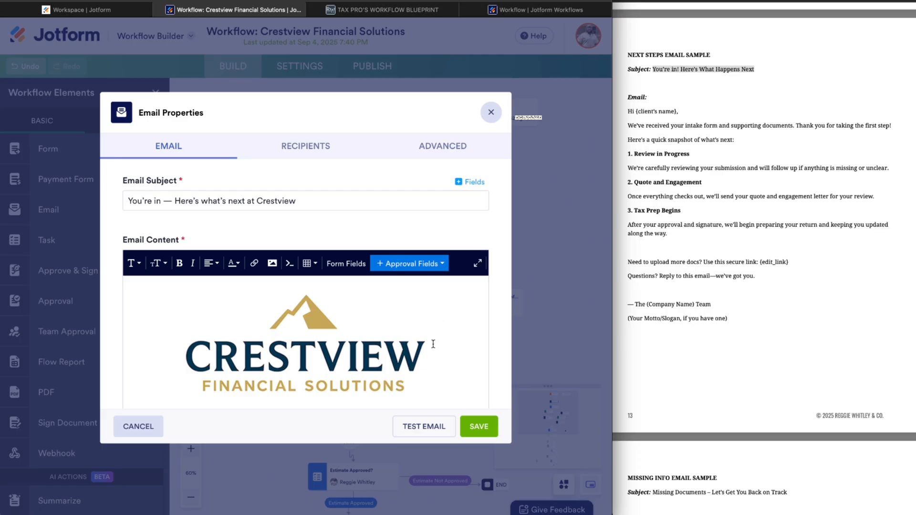
{"action": "left_click", "coordinate": [296, 342]}
{"action": "scroll", "coordinate": [293, 342], "scroll_direction": "down", "scroll_amount": 1}
{"action": "scroll", "coordinate": [293, 342], "scroll_direction": "down", "scroll_amount": 1}
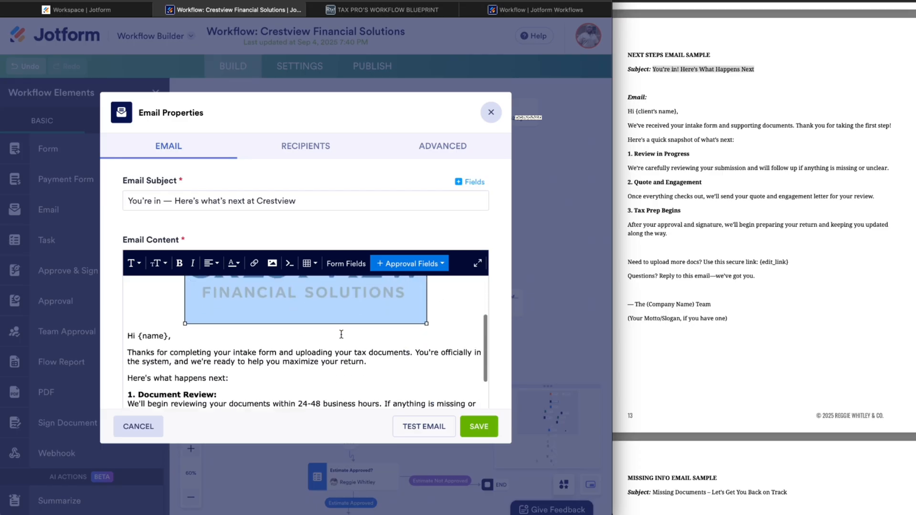
{"action": "left_click", "coordinate": [448, 303]}
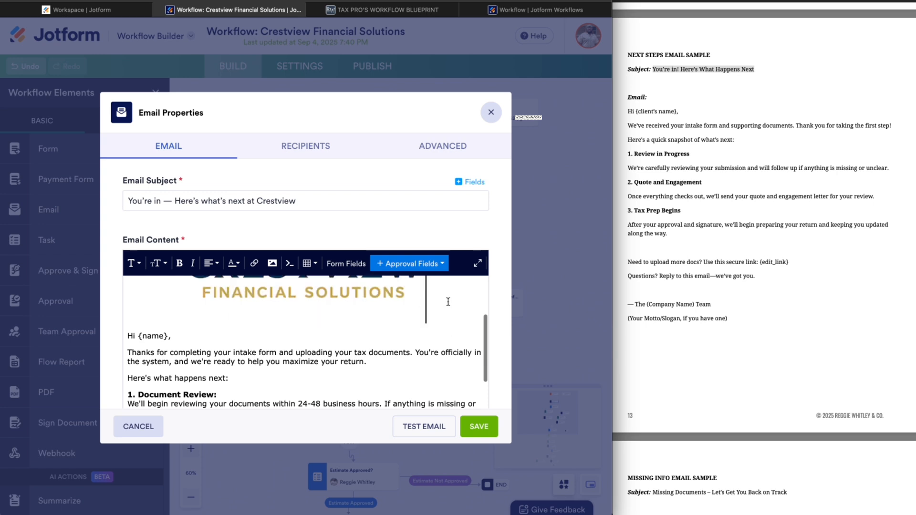
Step: Return to the Next Steps email in the new workflow and start a left-aligned line below the LOGO placeholder
{"action": "left_click", "coordinate": [511, 10]}
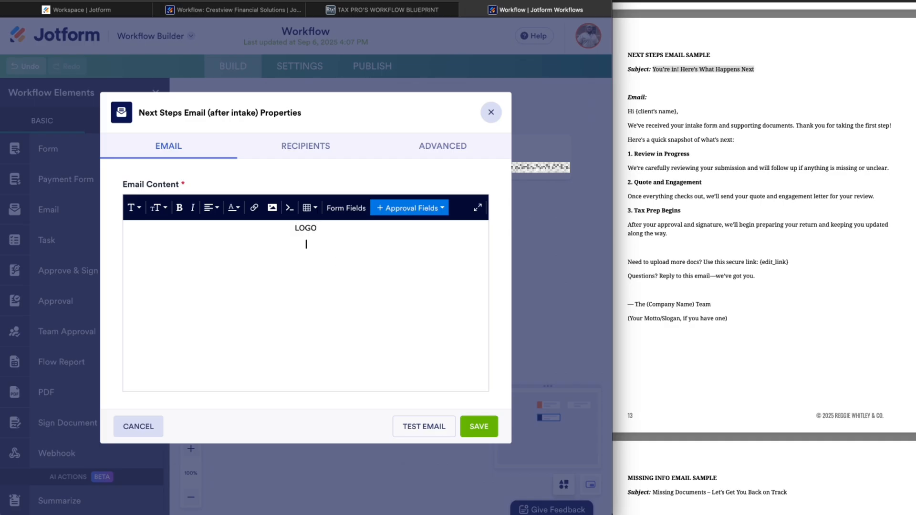
{"action": "left_click", "coordinate": [210, 208]}
{"action": "left_click", "coordinate": [210, 228]}
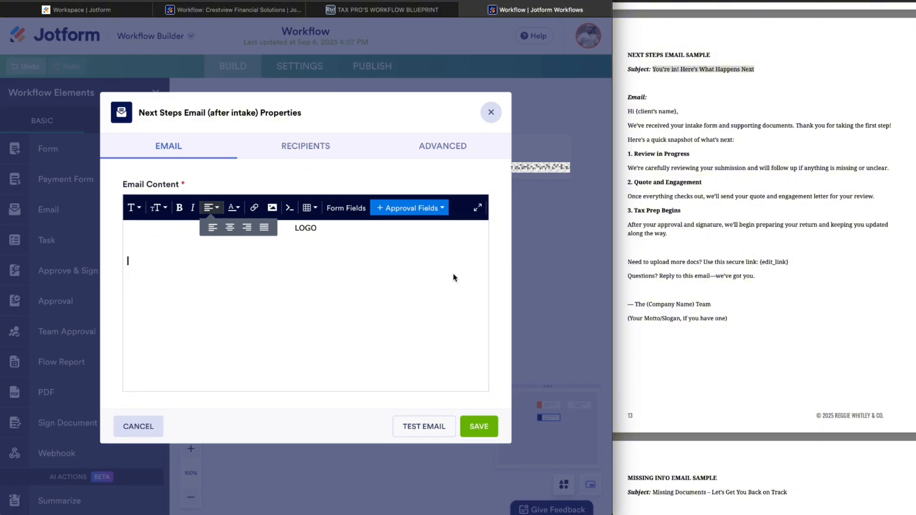
Step: Copy the full Next Steps email sample body, from the greeting to the motto line, from the blueprint into the email below LOGO
{"action": "left_click", "coordinate": [639, 121]}
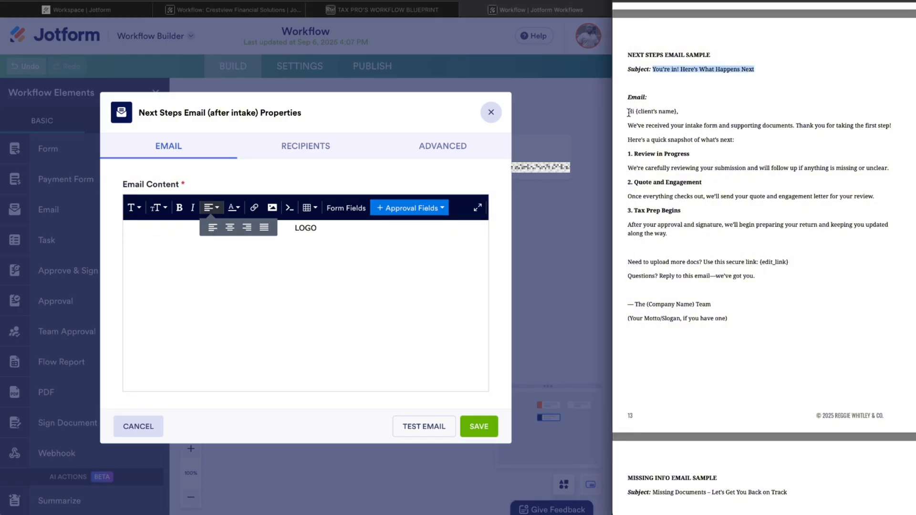
{"action": "left_click_drag", "start_coordinate": [628, 113], "coordinate": [675, 134]}
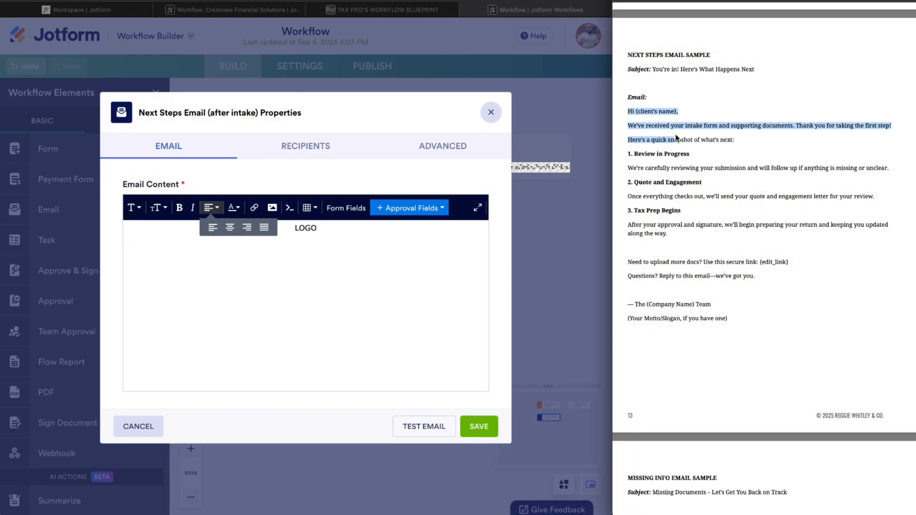
{"action": "left_click", "coordinate": [676, 139]}
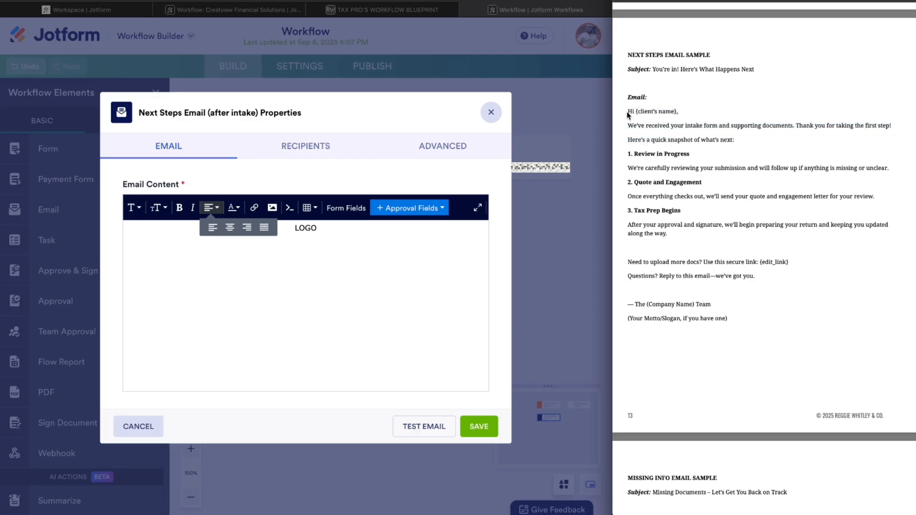
{"action": "left_click_drag", "start_coordinate": [628, 114], "coordinate": [730, 318]}
{"action": "key", "text": "ctrl+c"}
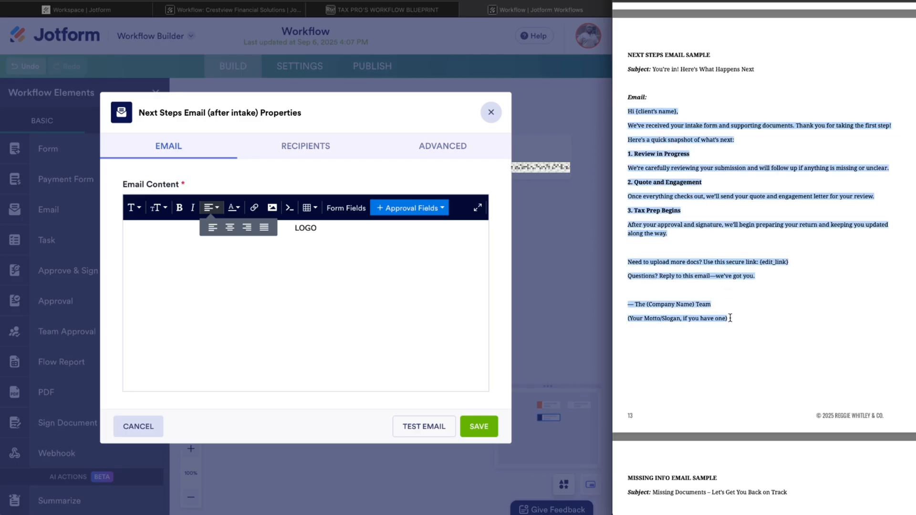
{"action": "left_click", "coordinate": [216, 295]}
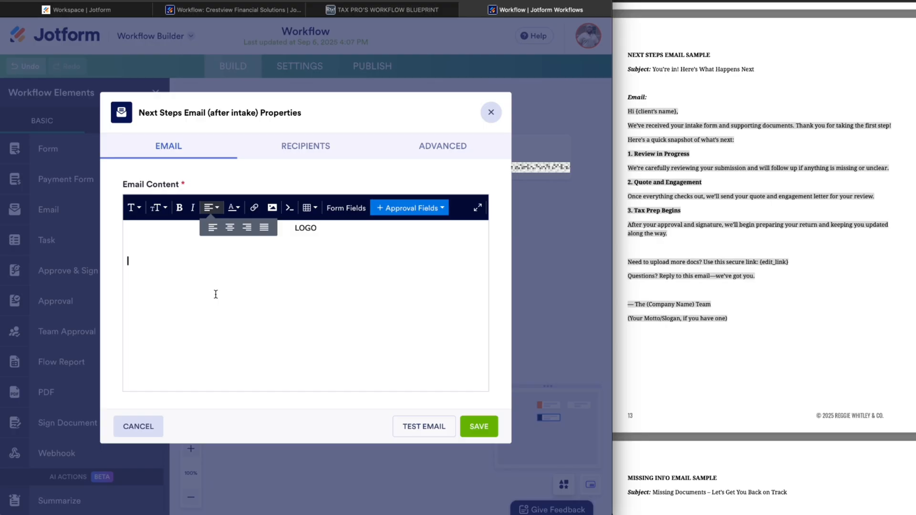
{"action": "type", "text": "Hi {client's name}, We've received your intake form and supporting documents. Thank you for taking the first step! Here's a quick snapshot of what's next: 1. Review in Progress We're carefully reviewing your submission and will follow up if anything is missing or unclear. 2. Quote and Engagement Once everything checks out, we'll send your quote and engagement letter for your review. 3. Tax Prep Begins After your approval and signature, we'll begin preparing your return and keeping you updated along the way. Need to upload more docs? Use this secure link: {edit _ link} Questions? Reply to this email—we've got you. — The (Company Name) Team (Your Motto/Slogan, if you have one)"}
{"action": "key", "text": "ctrl+z"}
{"action": "key", "text": "ctrl+v"}
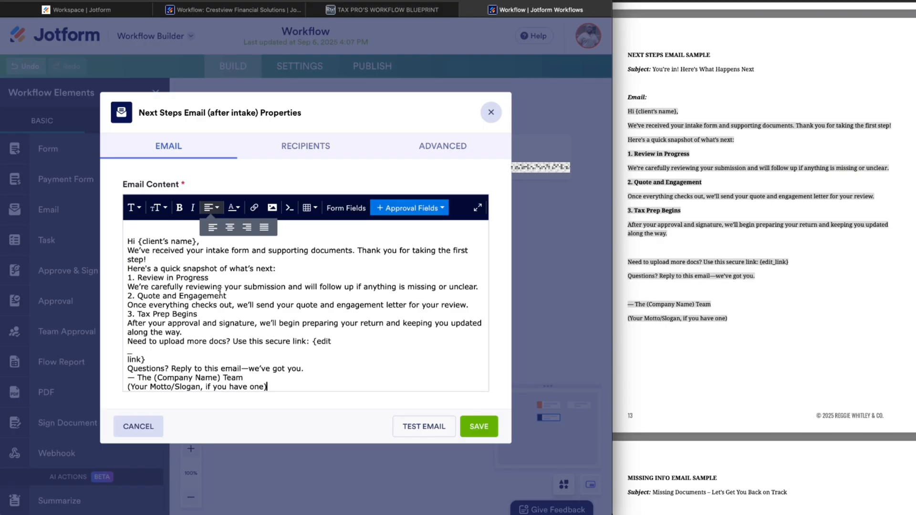
Step: Insert blank lines after the "Hi {client's name}," greeting and before "1. Review in Progress" in the email body
{"action": "left_click", "coordinate": [291, 250]}
{"action": "left_click", "coordinate": [233, 243]}
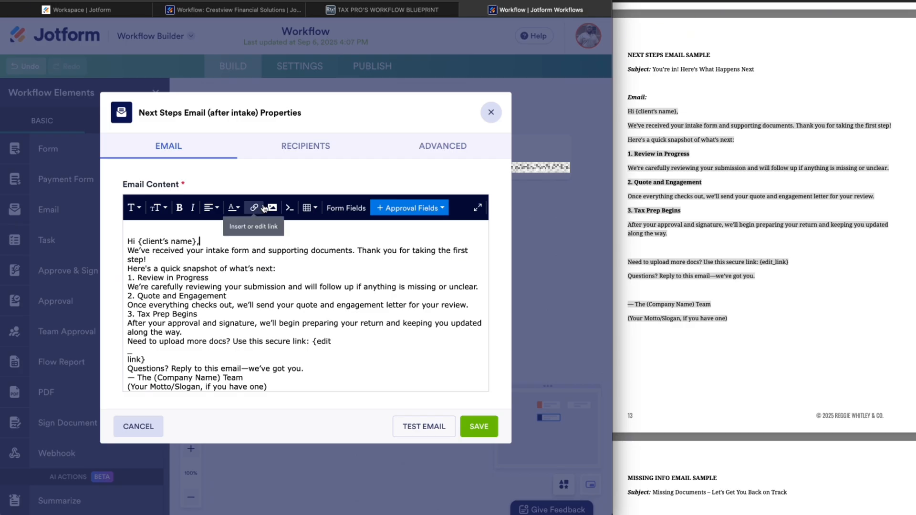
{"action": "key", "text": "Return"}
{"action": "key", "text": "Down"}
{"action": "key", "text": "Down"}
{"action": "key", "text": "Down"}
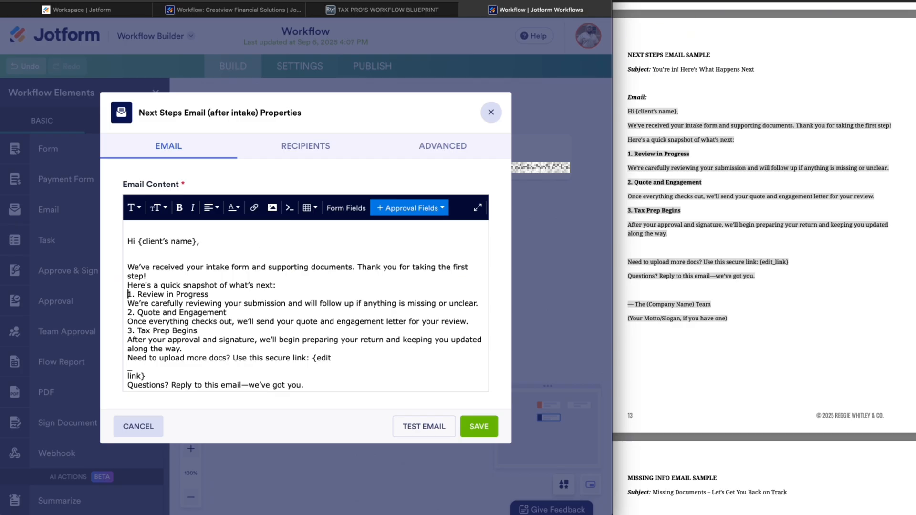
{"action": "key", "text": "Return"}
{"action": "scroll", "coordinate": [174, 342], "scroll_direction": "down", "scroll_amount": 2}
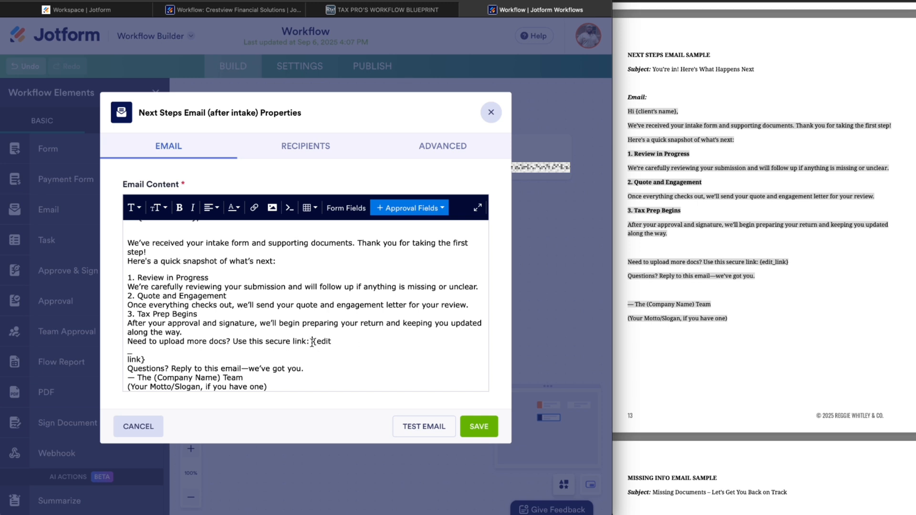
{"action": "left_click", "coordinate": [145, 359]}
Step: Replace the {client's name} placeholder in the greeting with the Primary's Name form field
{"action": "scroll", "coordinate": [312, 325], "scroll_direction": "up", "scroll_amount": 2}
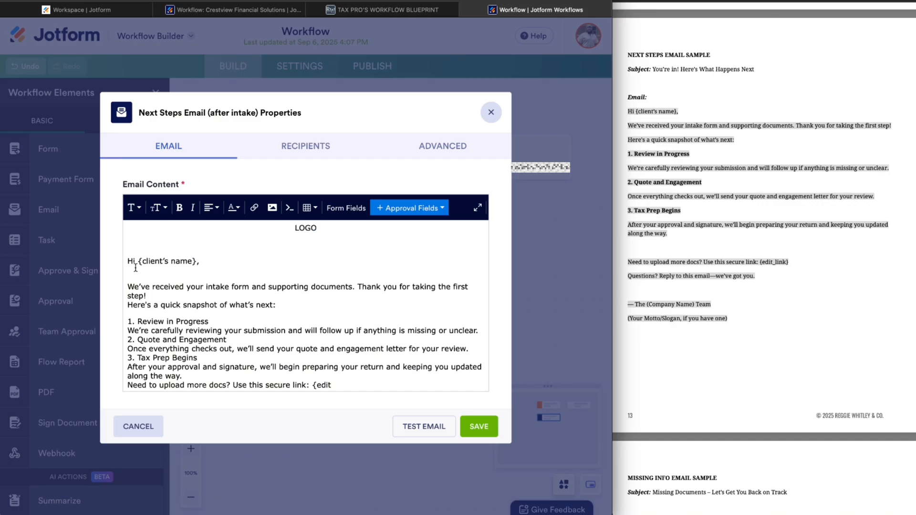
{"action": "left_click_drag", "start_coordinate": [137, 264], "coordinate": [194, 262]}
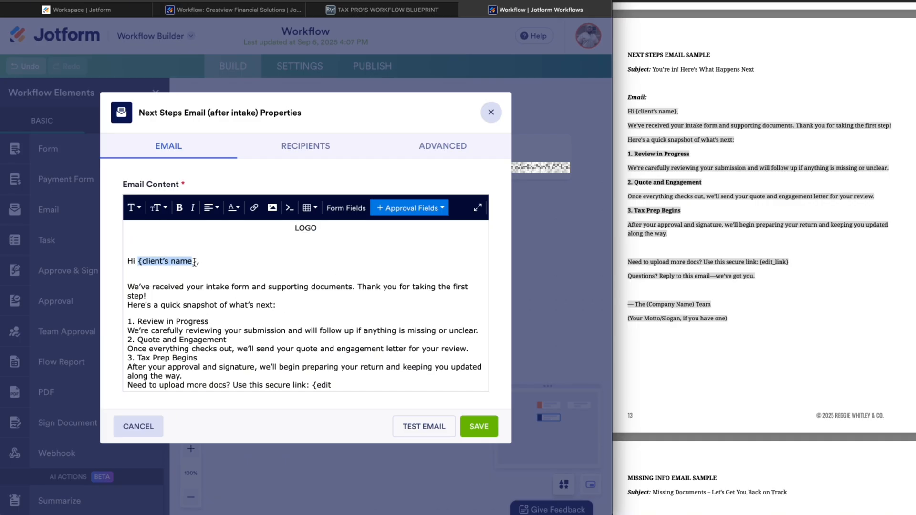
{"action": "key", "text": "BackSpace"}
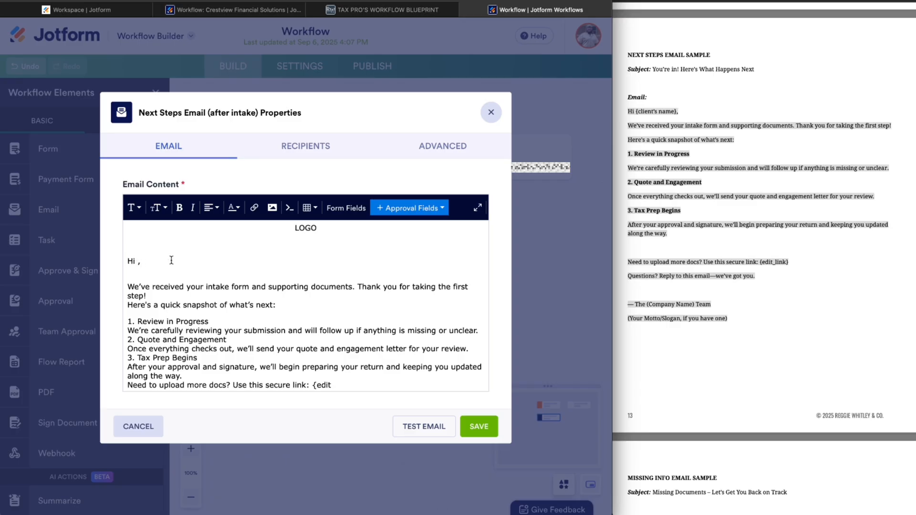
{"action": "left_click", "coordinate": [352, 217]}
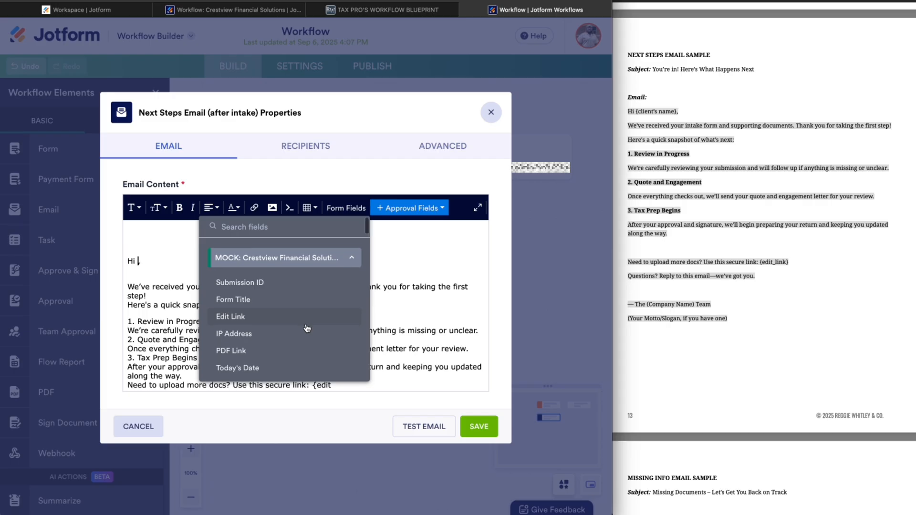
{"action": "scroll", "coordinate": [307, 328], "scroll_direction": "down", "scroll_amount": 3}
{"action": "scroll", "coordinate": [307, 328], "scroll_direction": "up", "scroll_amount": 2}
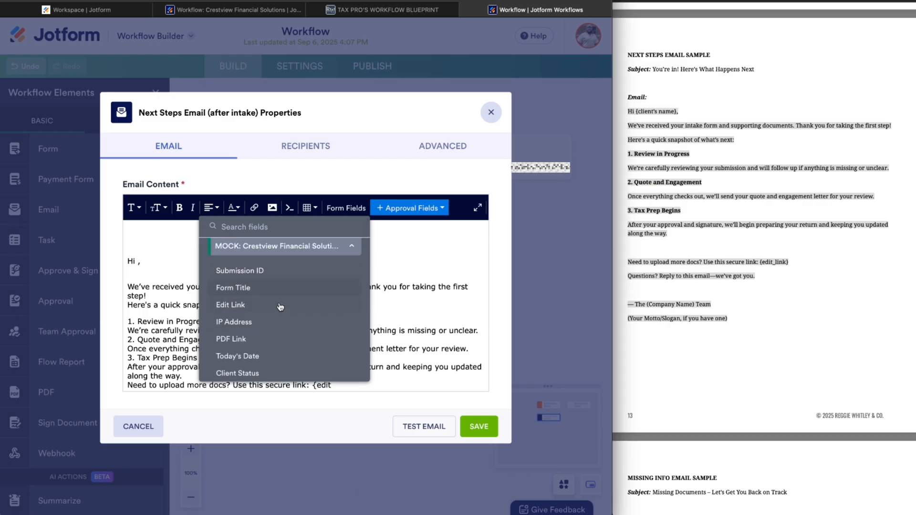
{"action": "scroll", "coordinate": [281, 314], "scroll_direction": "down", "scroll_amount": 3}
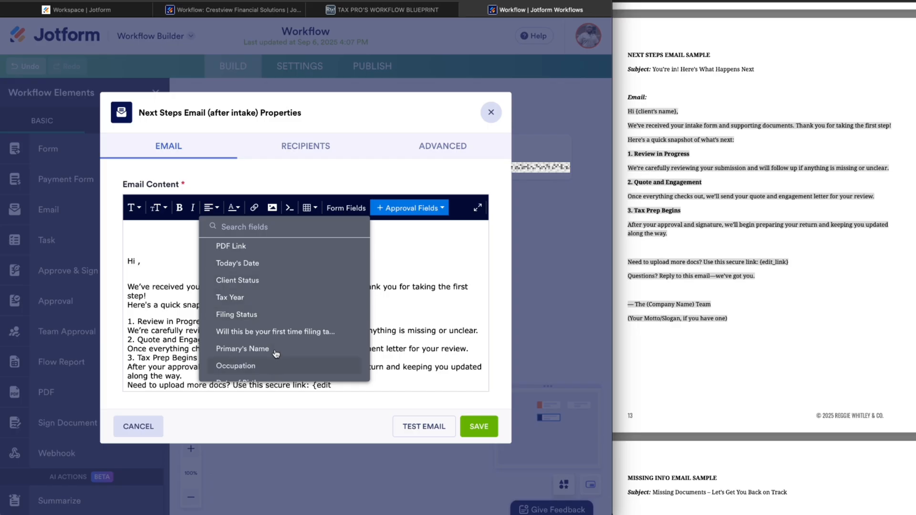
{"action": "scroll", "coordinate": [275, 283], "scroll_direction": "down", "scroll_amount": 2}
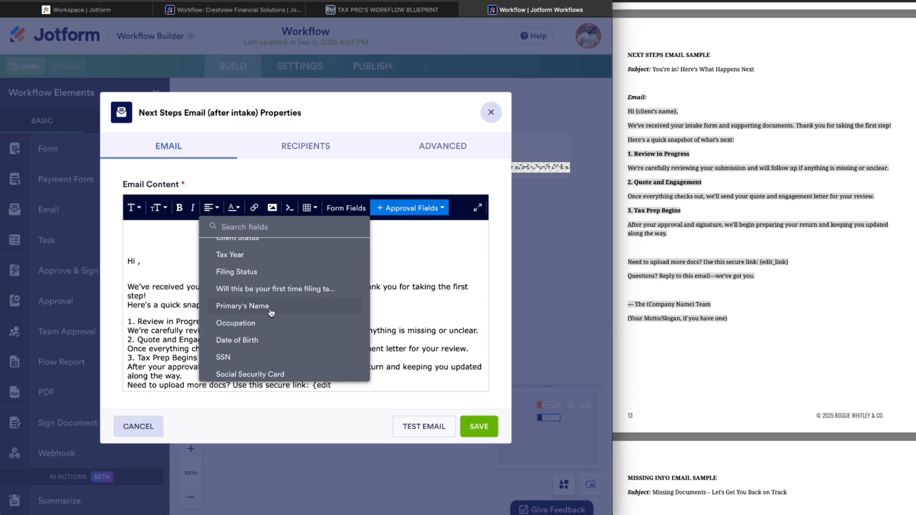
{"action": "left_click", "coordinate": [231, 308]}
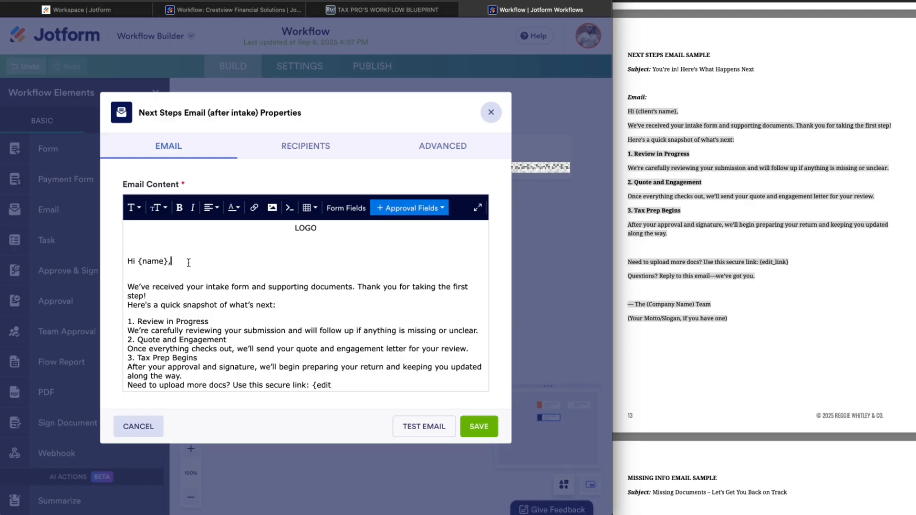
Step: Insert a blank line between the opening thank-you paragraph and "Here's a quick snapshot of what's next:"
{"action": "scroll", "coordinate": [188, 263], "scroll_direction": "down", "scroll_amount": 2}
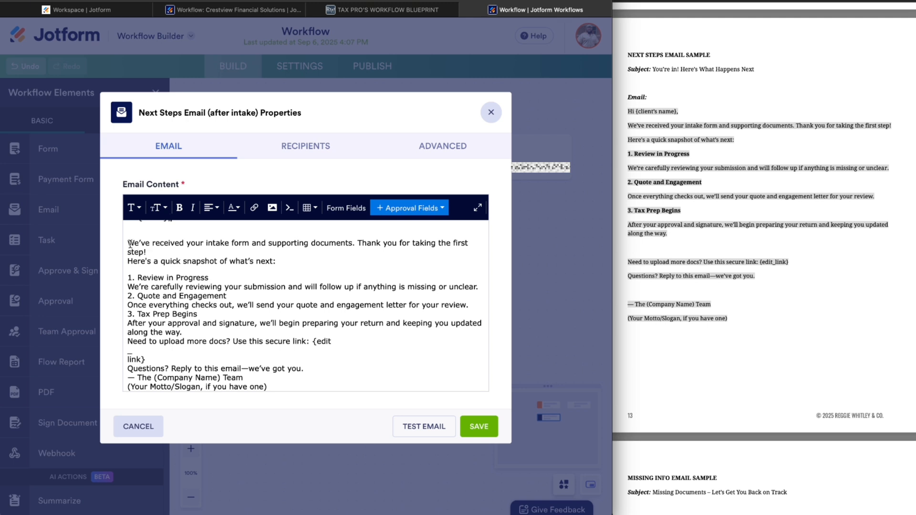
{"action": "left_click_drag", "start_coordinate": [129, 244], "coordinate": [475, 245]}
{"action": "left_click", "coordinate": [218, 250]}
{"action": "key", "text": "Return"}
{"action": "key", "text": "Return"}
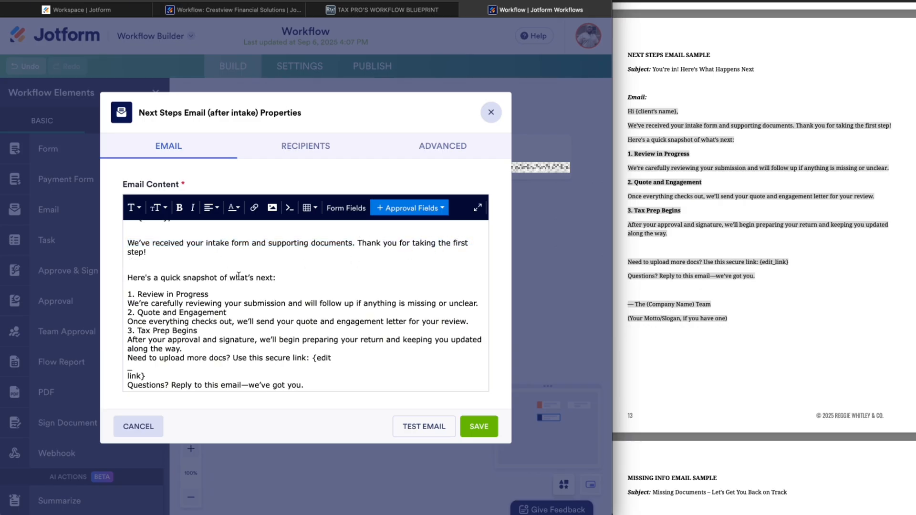
Step: Make the "1. Review in Progress" heading in the email body bold
{"action": "scroll", "coordinate": [239, 276], "scroll_direction": "down", "scroll_amount": 1}
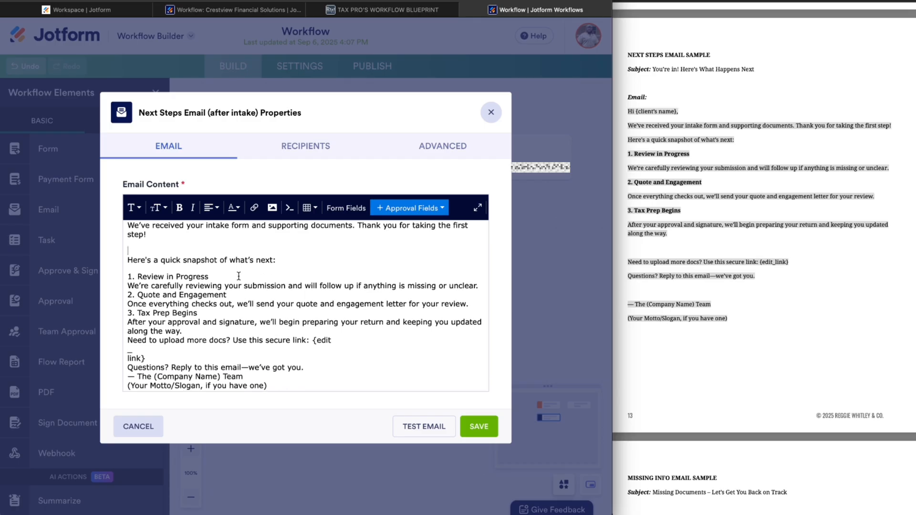
{"action": "left_click", "coordinate": [226, 278]}
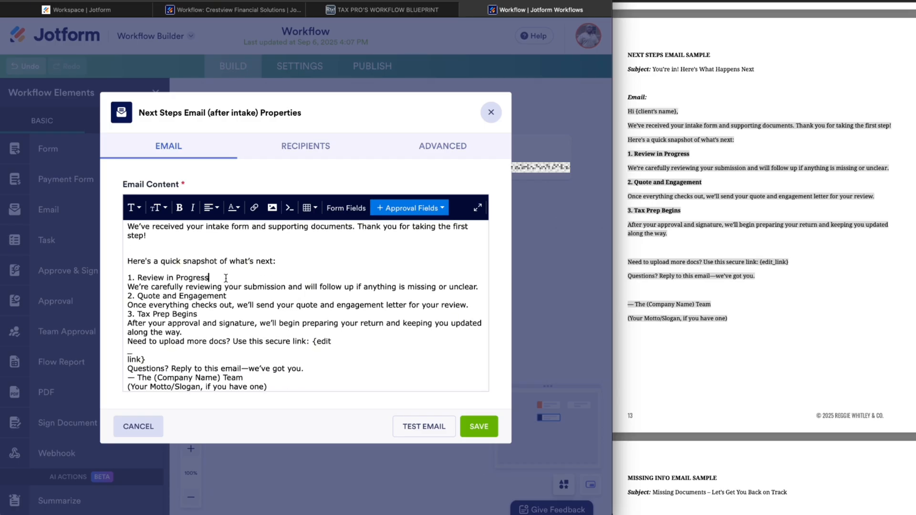
{"action": "triple_click", "coordinate": [226, 277]}
{"action": "key", "text": "ctrl+b"}
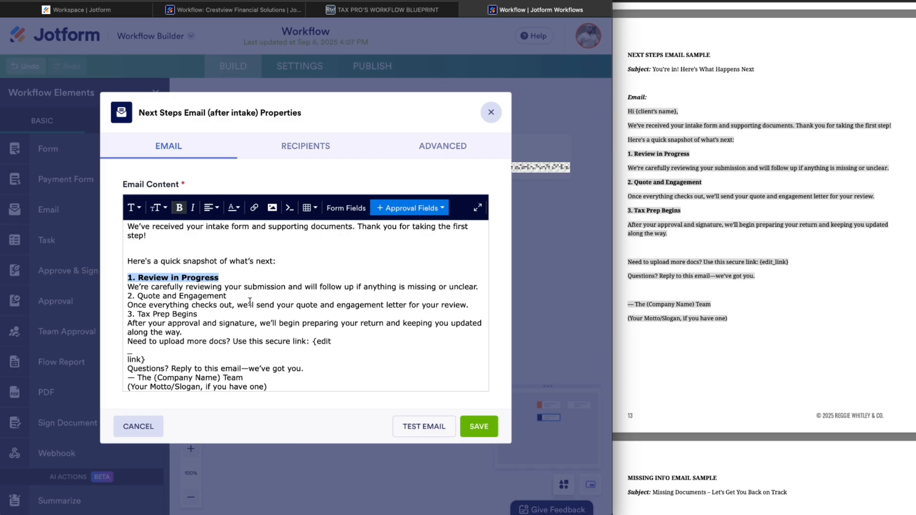
Step: Make the "2. Quote and Engagement" and "3. Tax Prep Begins" headings in the email body bold
{"action": "left_click", "coordinate": [243, 295]}
{"action": "triple_click", "coordinate": [242, 295]}
{"action": "key", "text": "ctrl+b"}
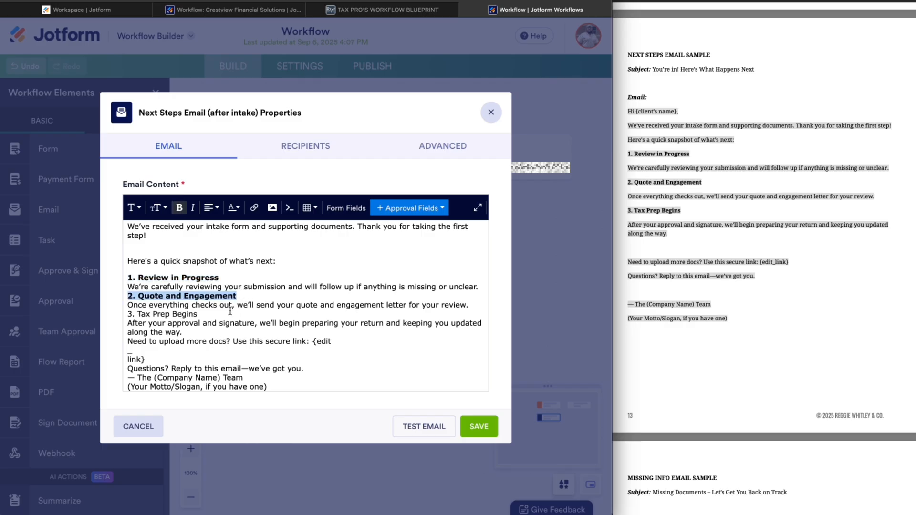
{"action": "triple_click", "coordinate": [227, 314]}
{"action": "key", "text": "ctrl+b"}
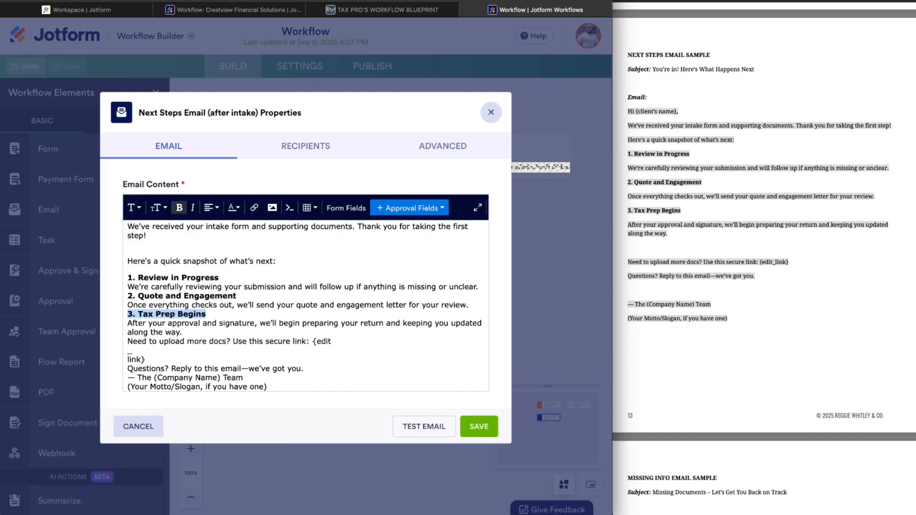
Step: Insert blank lines before "2. Quote and Engagement", "3. Tax Prep Begins" and "Need to upload more docs?" in the email body
{"action": "key", "text": "Up"}
{"action": "key", "text": "Up"}
{"action": "key", "text": "Return"}
{"action": "key", "text": "Down"}
{"action": "key", "text": "Down"}
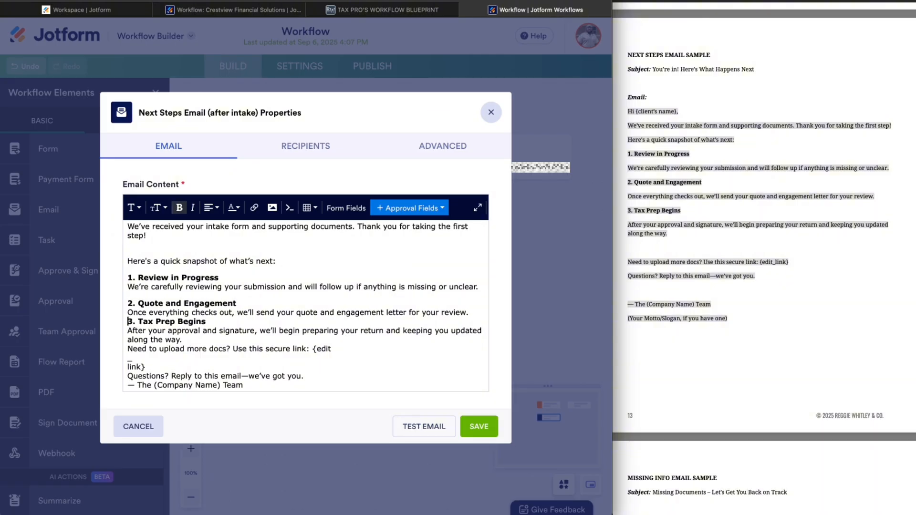
{"action": "key", "text": "Return"}
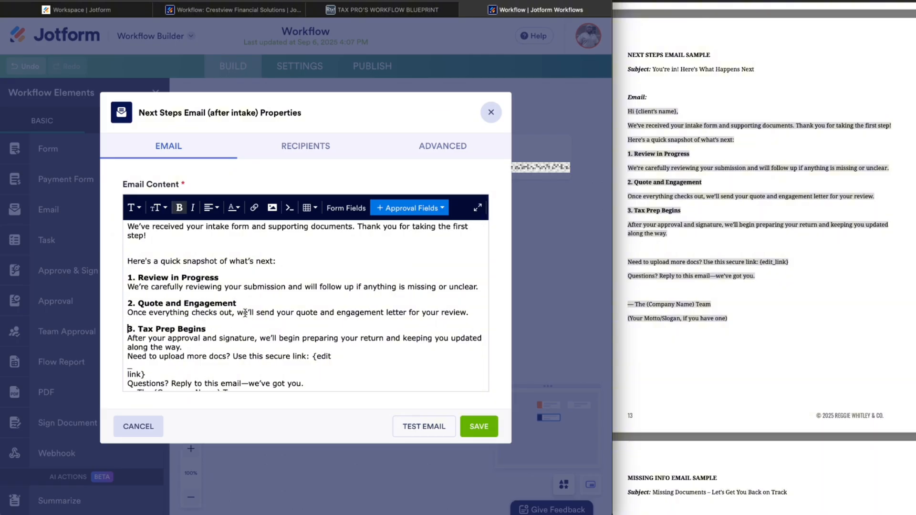
{"action": "scroll", "coordinate": [244, 313], "scroll_direction": "down", "scroll_amount": 2}
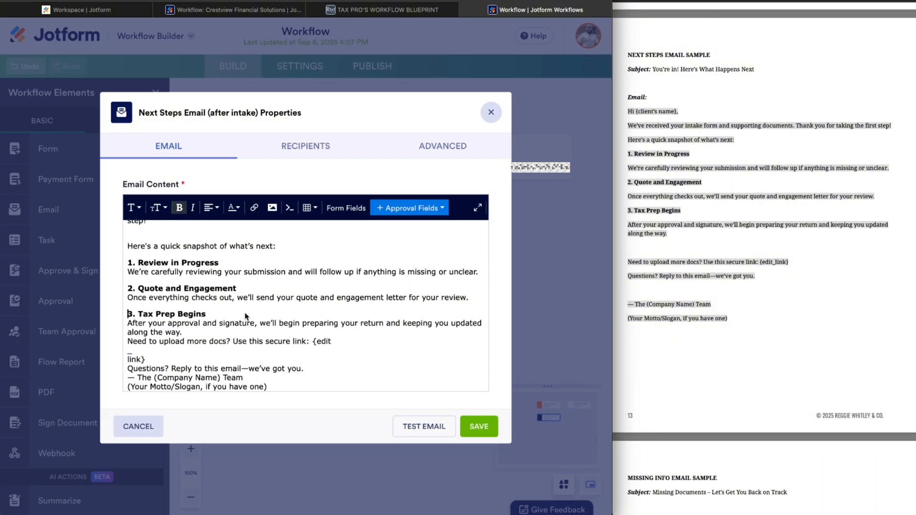
{"action": "left_click", "coordinate": [223, 334]}
{"action": "key", "text": "Return"}
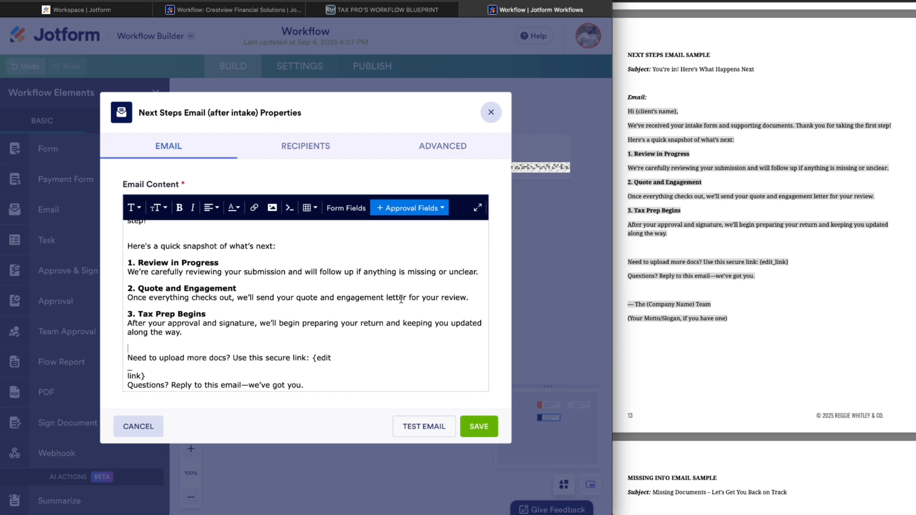
Step: Review the quote and engagement, tax prep and document upload sentences in the email body
{"action": "left_click_drag", "start_coordinate": [297, 298], "coordinate": [317, 299]}
{"action": "left_click_drag", "start_coordinate": [337, 297], "coordinate": [297, 297]}
{"action": "scroll", "coordinate": [367, 310], "scroll_direction": "down", "scroll_amount": 1}
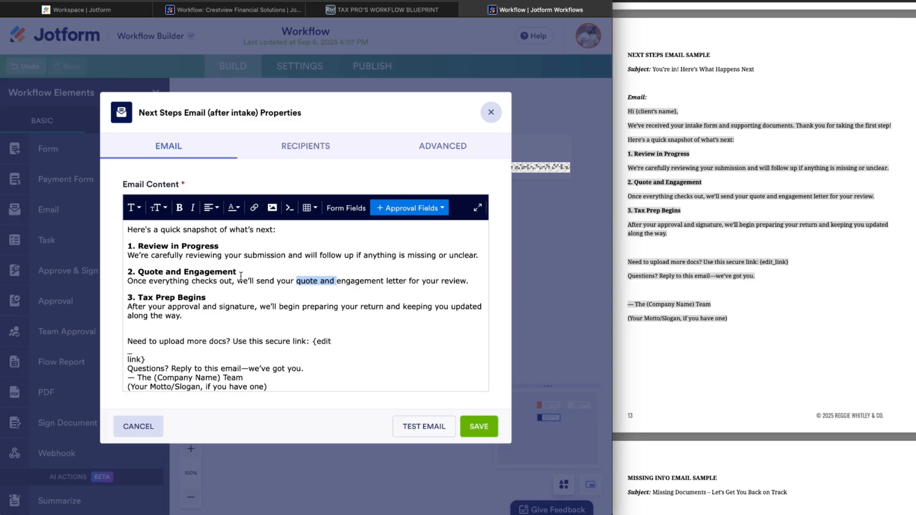
{"action": "left_click_drag", "start_coordinate": [237, 282], "coordinate": [375, 278]}
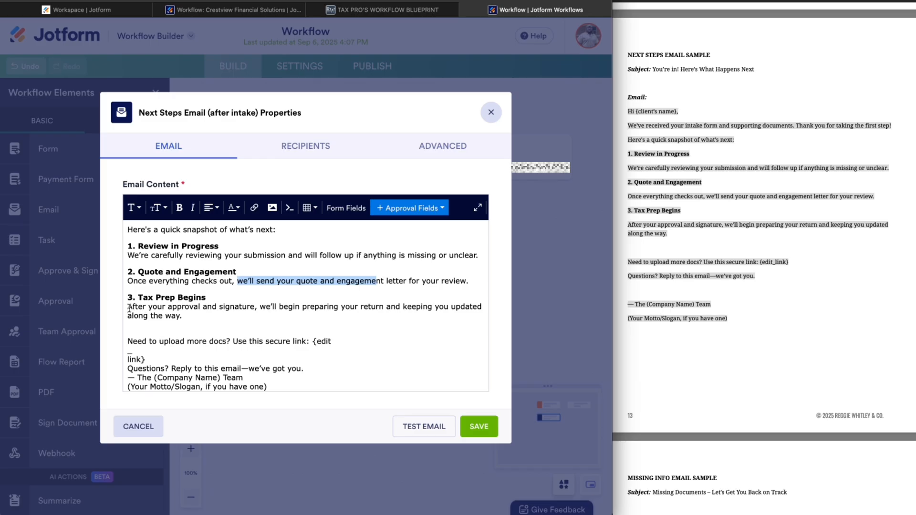
{"action": "left_click_drag", "start_coordinate": [128, 307], "coordinate": [184, 315]}
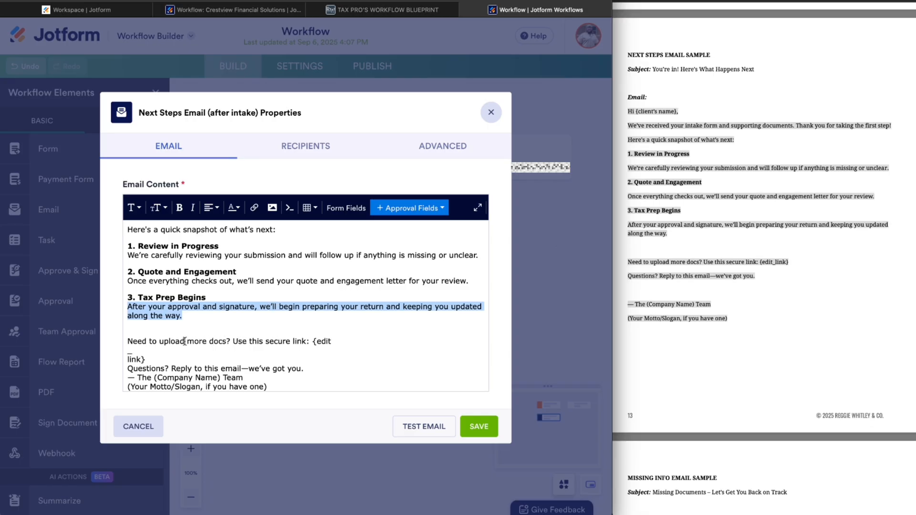
{"action": "left_click", "coordinate": [127, 342]}
{"action": "left_click_drag", "start_coordinate": [128, 341], "coordinate": [228, 342]}
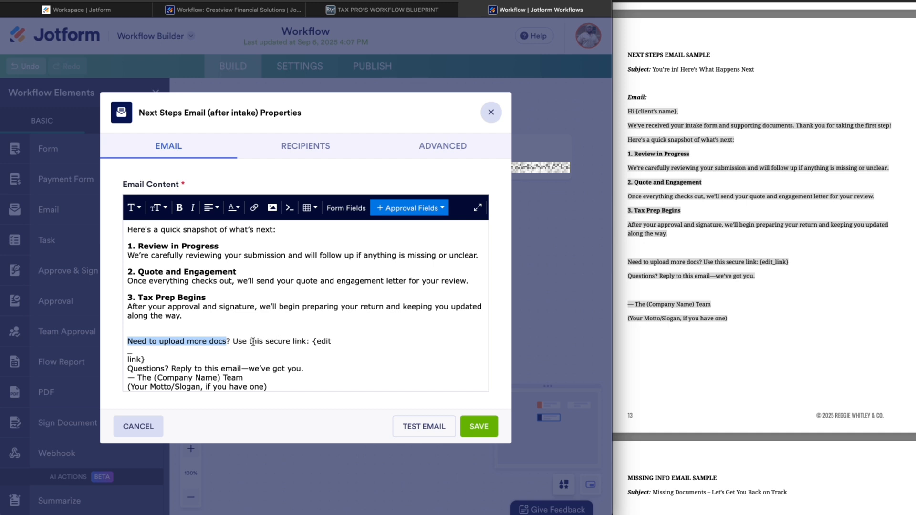
Step: Delete the broken {edit_link} placeholder text after "Use this secure link:" and insert a blank line before "Questions?"
{"action": "left_click", "coordinate": [300, 357]}
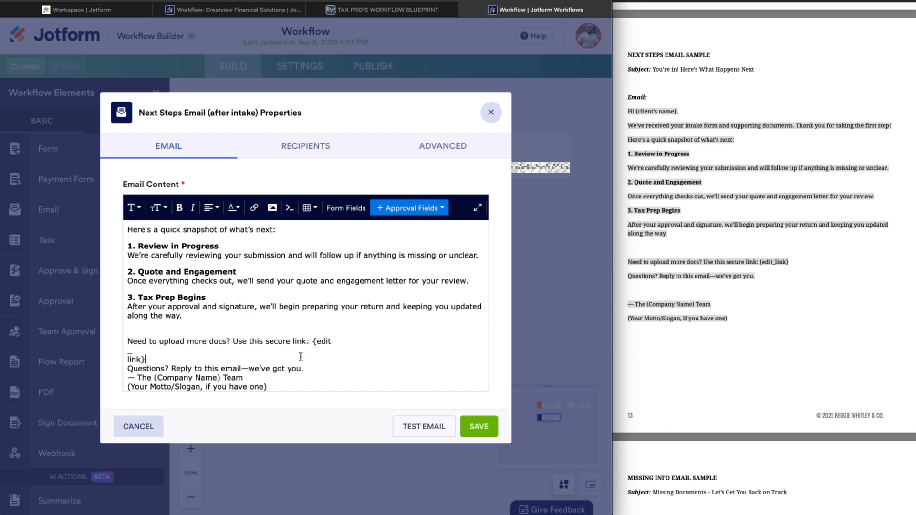
{"action": "key", "text": "shift+Left"}
{"action": "key", "text": "shift+Left"}
{"action": "key", "text": "shift+Left"}
{"action": "key", "text": "shift+Left"}
{"action": "key", "text": "shift+Left"}
{"action": "key", "text": "shift+Left"}
{"action": "key", "text": "shift+Left"}
{"action": "key", "text": "shift+Left"}
{"action": "key", "text": "shift+Left"}
{"action": "key", "text": "shift+Left"}
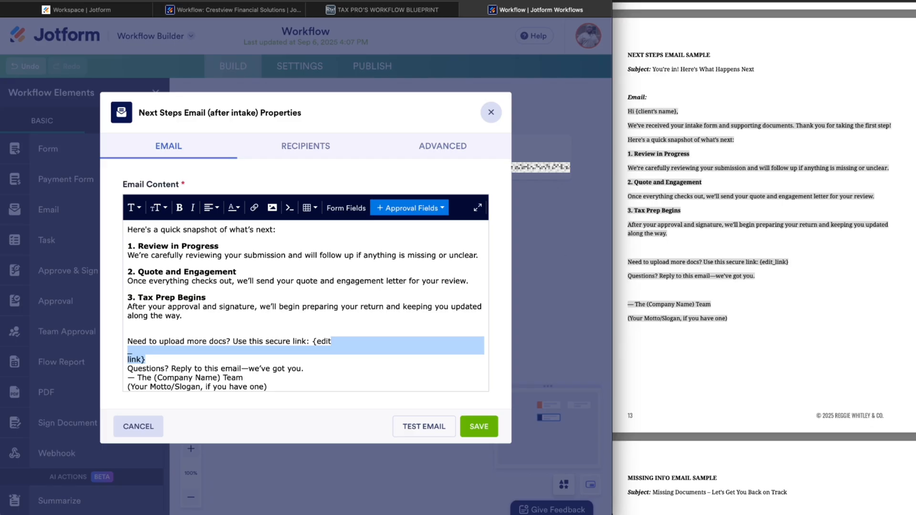
{"action": "key", "text": "shift+Left"}
{"action": "key", "text": "BackSpace"}
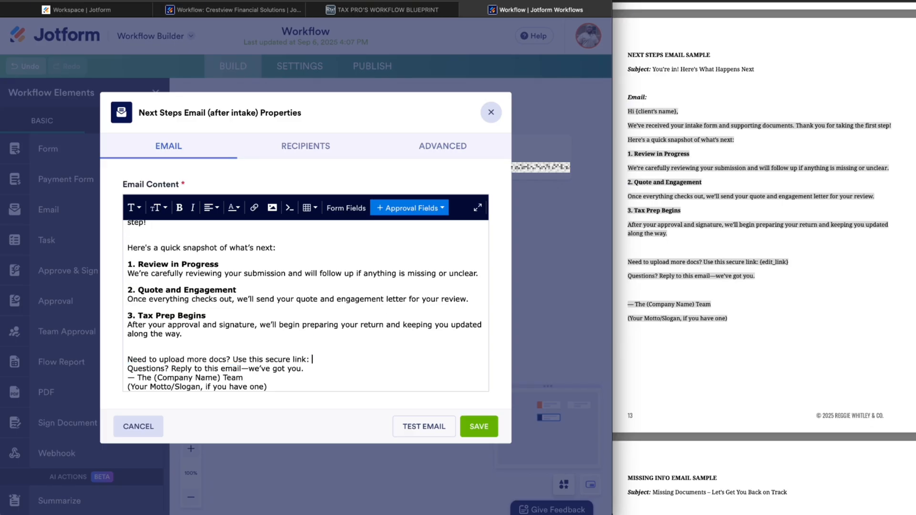
{"action": "key", "text": "Return"}
{"action": "key", "text": "Left"}
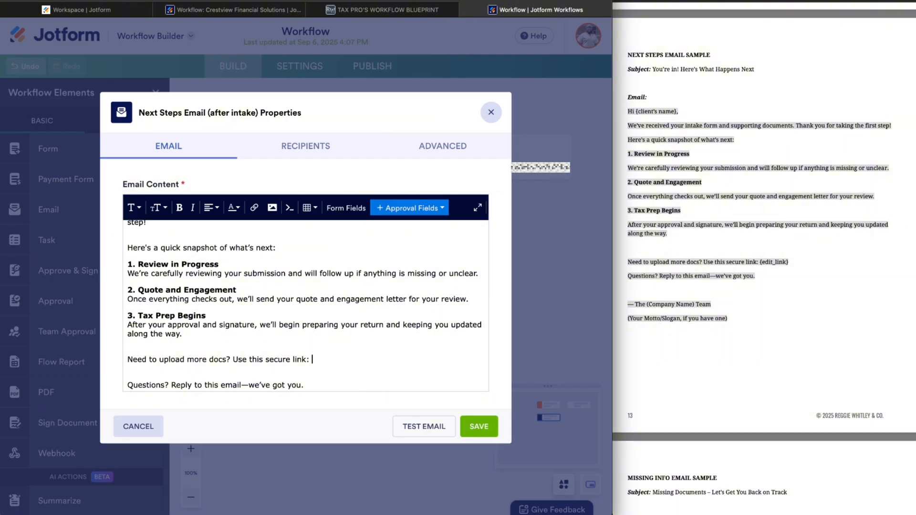
Step: Insert the Missing Files and Edit Link form fields after "Use this secure link:", separated by a vertical bar
{"action": "scroll", "coordinate": [345, 362], "scroll_direction": "down", "scroll_amount": 1}
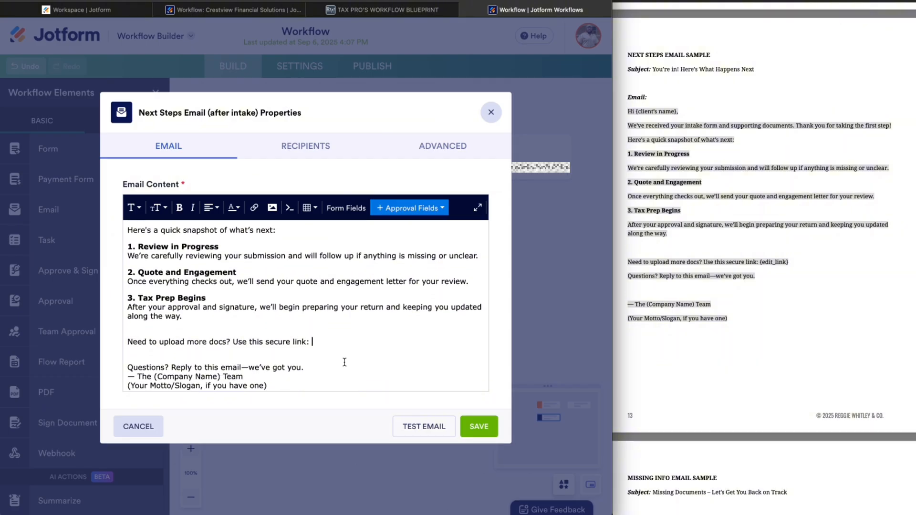
{"action": "left_click", "coordinate": [347, 211]}
{"action": "scroll", "coordinate": [310, 316], "scroll_direction": "down", "scroll_amount": 5}
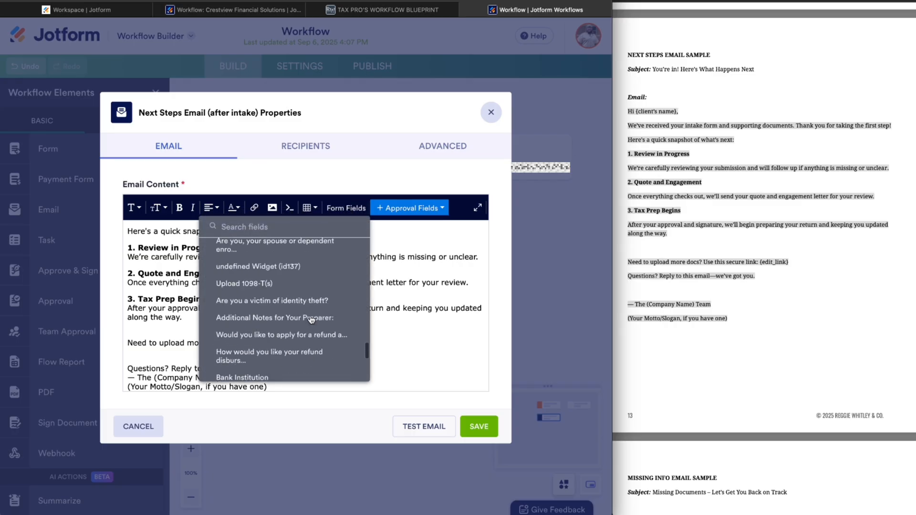
{"action": "scroll", "coordinate": [311, 318], "scroll_direction": "down", "scroll_amount": 5}
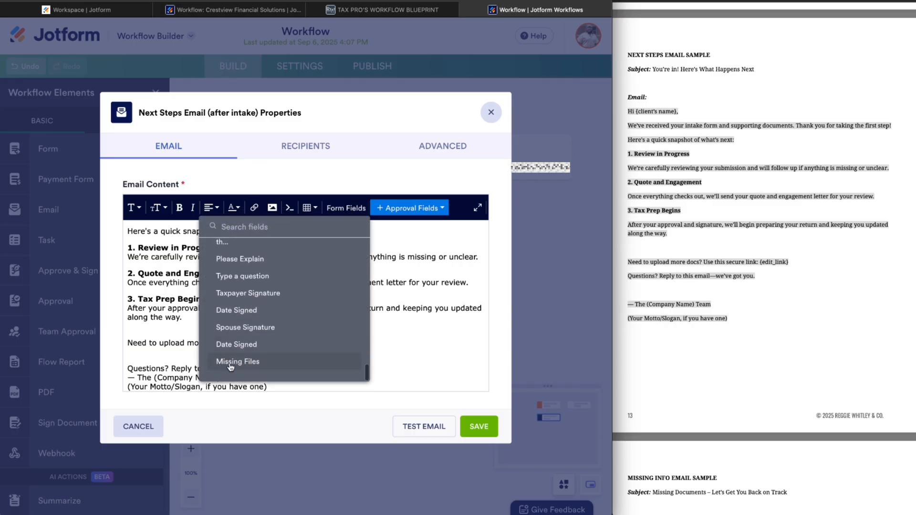
{"action": "left_click", "coordinate": [271, 365]}
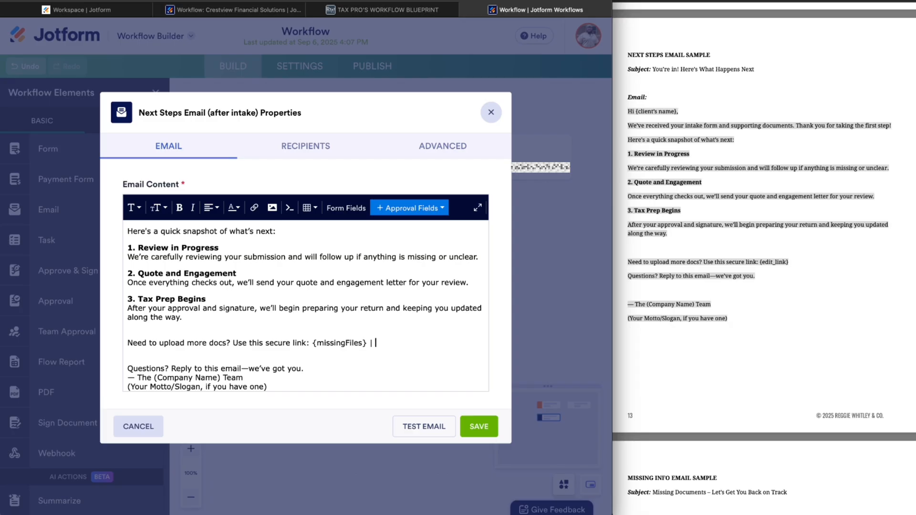
{"action": "left_click", "coordinate": [344, 210]}
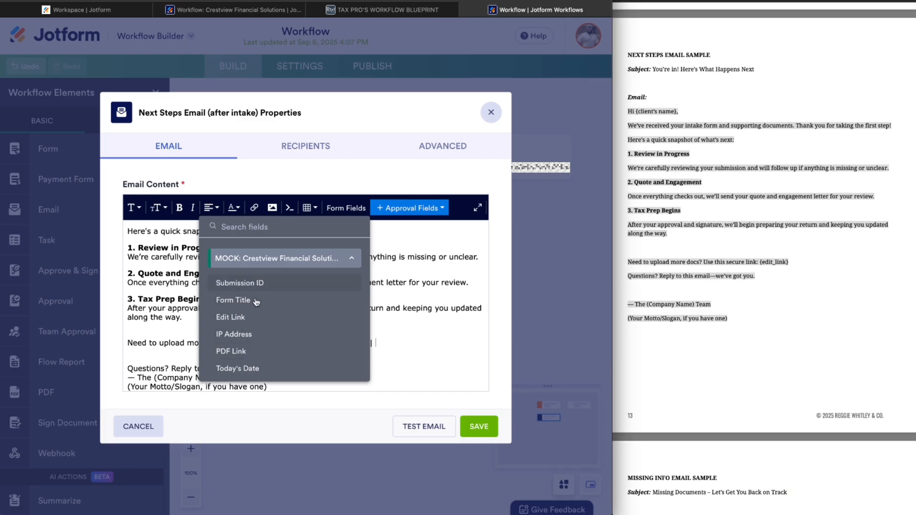
{"action": "left_click", "coordinate": [231, 317]}
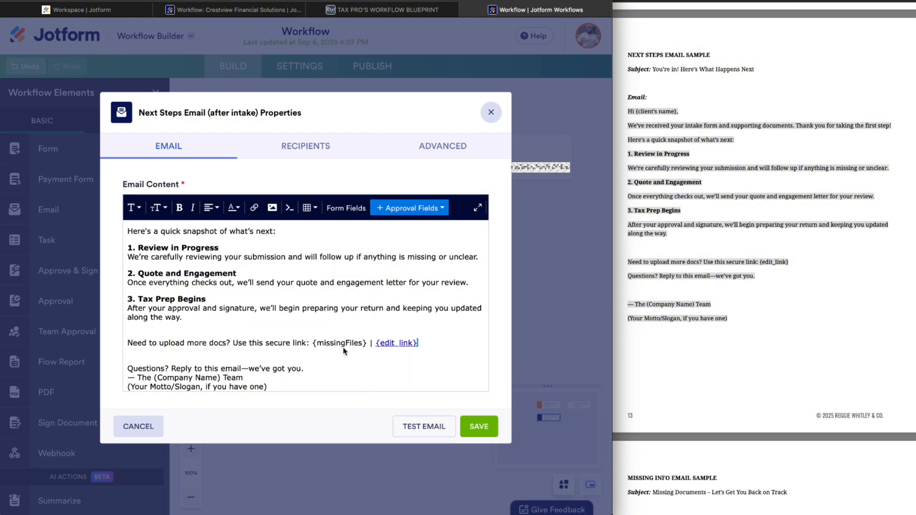
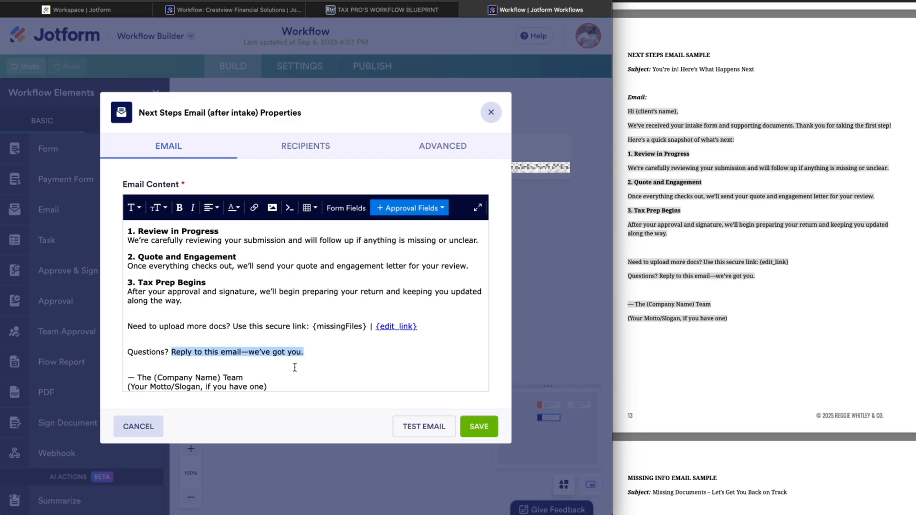
{"action": "left_click_drag", "start_coordinate": [134, 377], "coordinate": [262, 377]}
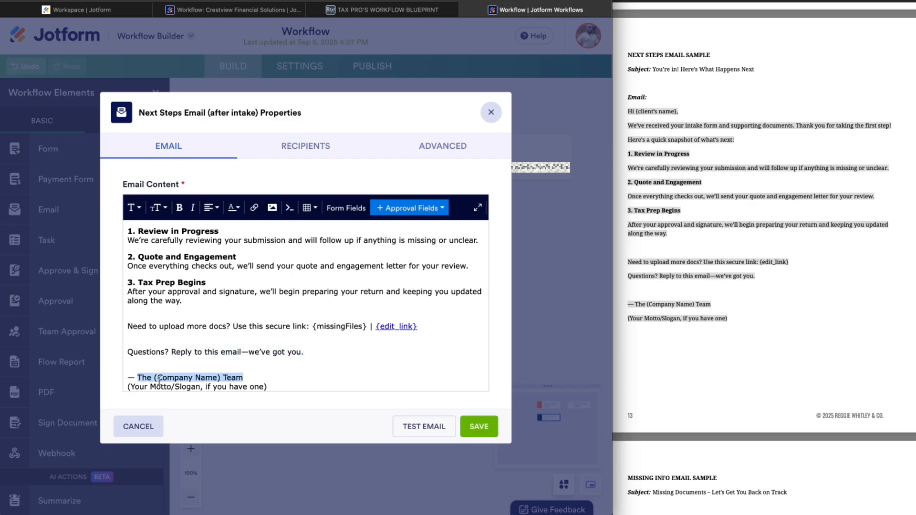
{"action": "left_click_drag", "start_coordinate": [276, 386], "coordinate": [118, 385]}
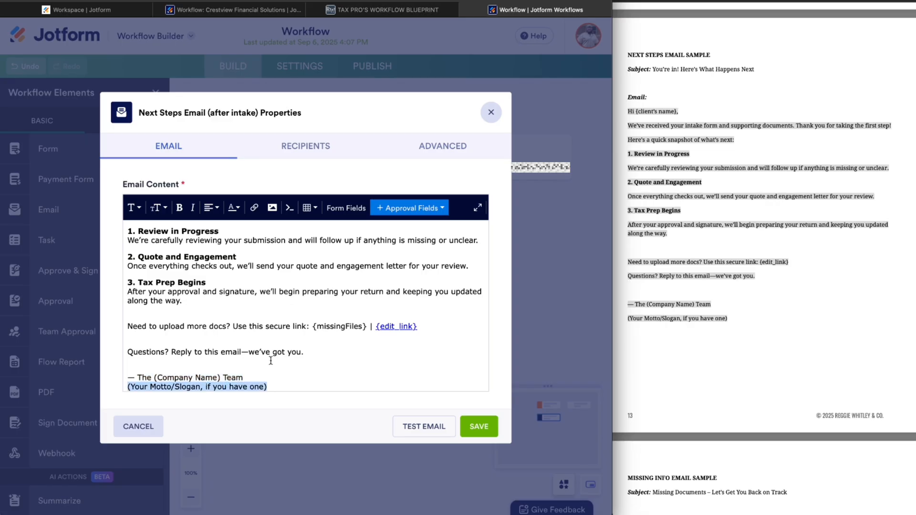
{"action": "left_click_drag", "start_coordinate": [171, 353], "coordinate": [305, 352]}
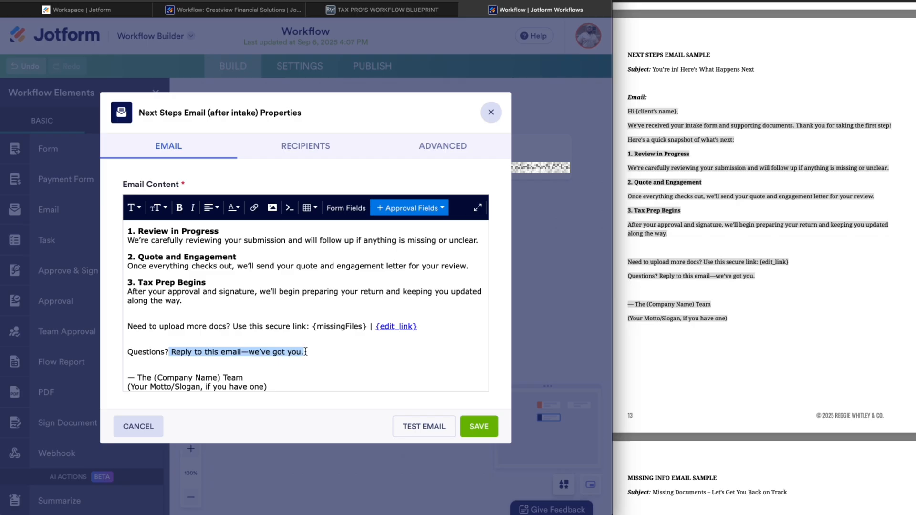
Step: Set the sender name in the email's recipient settings to "YOUR TAX BUSINESS NAME"
{"action": "left_click", "coordinate": [307, 154]}
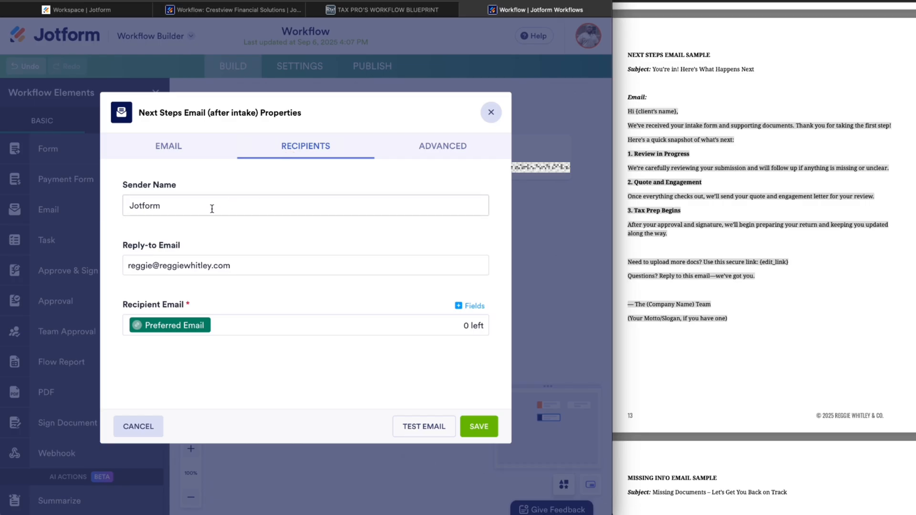
{"action": "left_click_drag", "start_coordinate": [121, 187], "coordinate": [181, 188]}
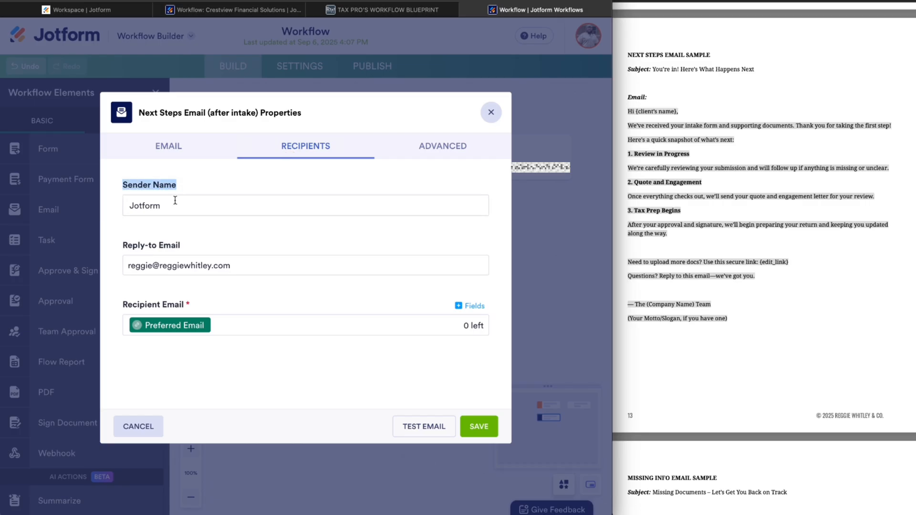
{"action": "double_click", "coordinate": [170, 209]}
{"action": "type", "text": "Y"}
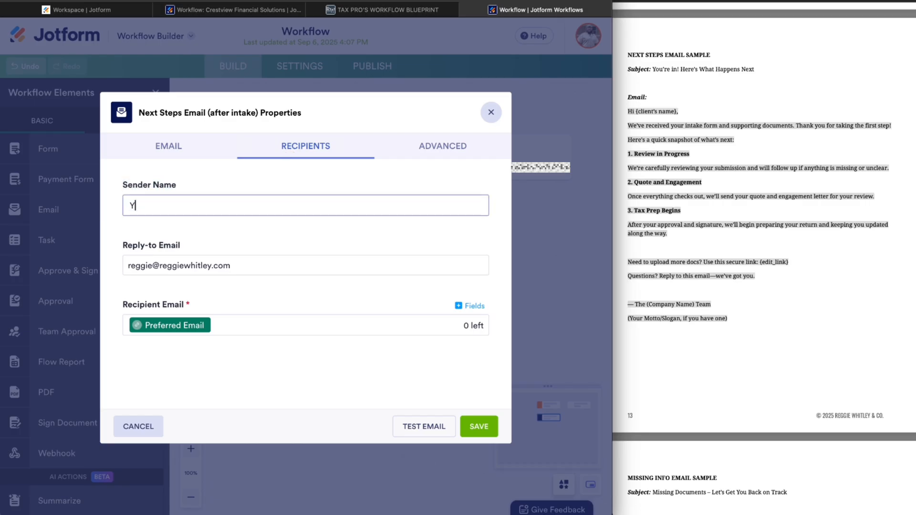
{"action": "type", "text": "OUR TAX BUSINESS NAME"}
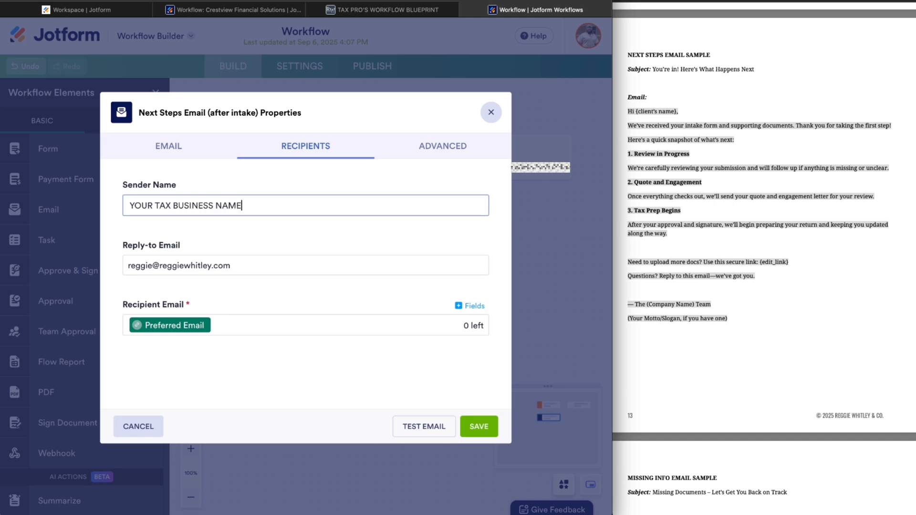
{"action": "left_click_drag", "start_coordinate": [127, 205], "coordinate": [251, 209]}
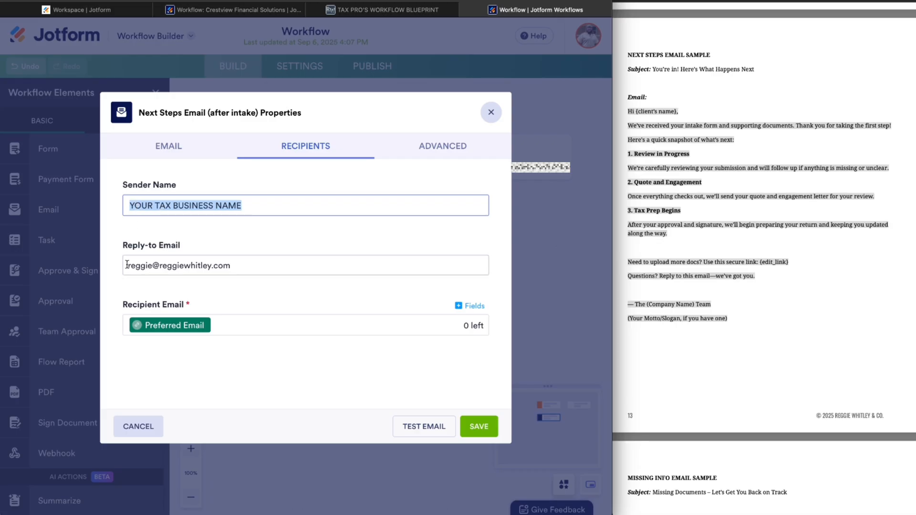
{"action": "left_click_drag", "start_coordinate": [123, 246], "coordinate": [200, 252]}
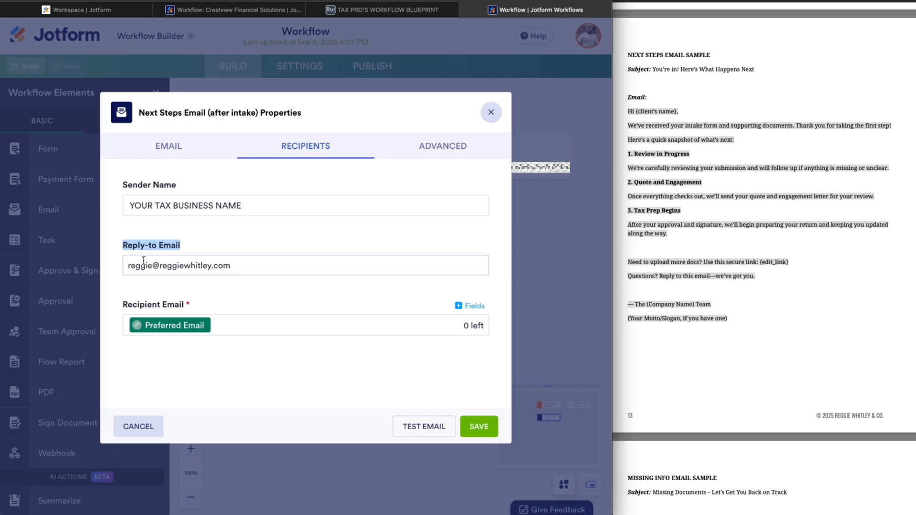
{"action": "left_click_drag", "start_coordinate": [128, 268], "coordinate": [242, 269]}
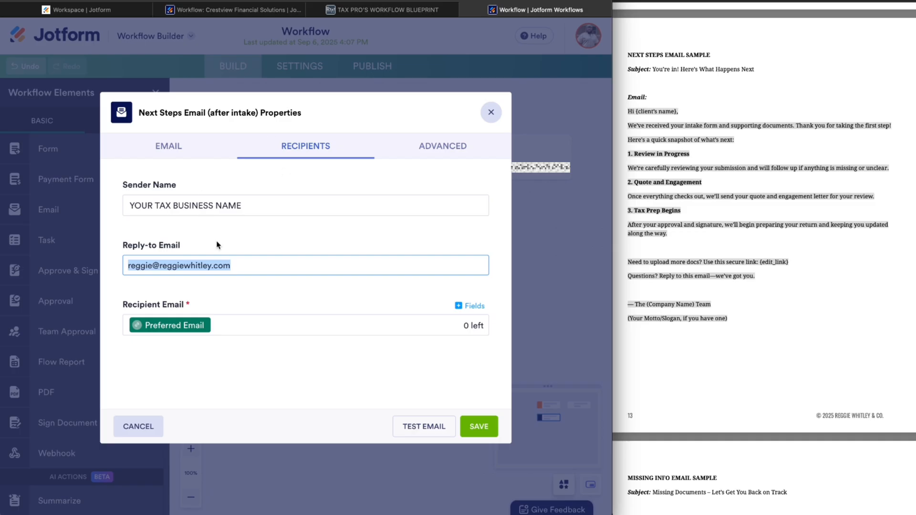
{"action": "left_click_drag", "start_coordinate": [139, 271], "coordinate": [239, 268]}
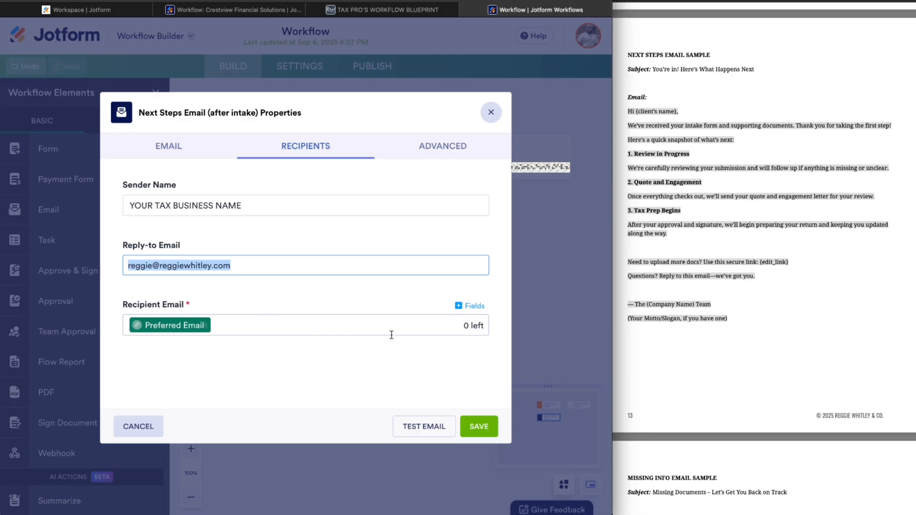
Step: Remove the Preferred Email field from the recipient email and add it again from the form fields
{"action": "left_click", "coordinate": [204, 325]}
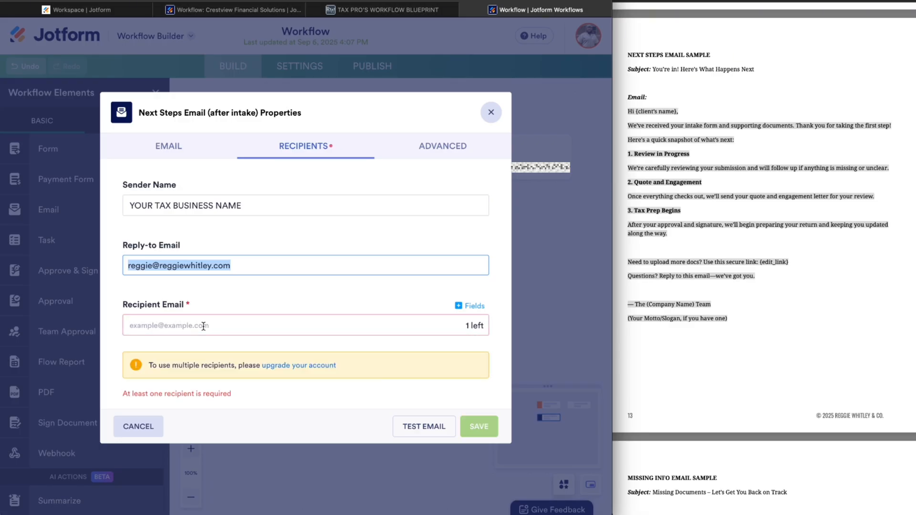
{"action": "left_click", "coordinate": [468, 310]}
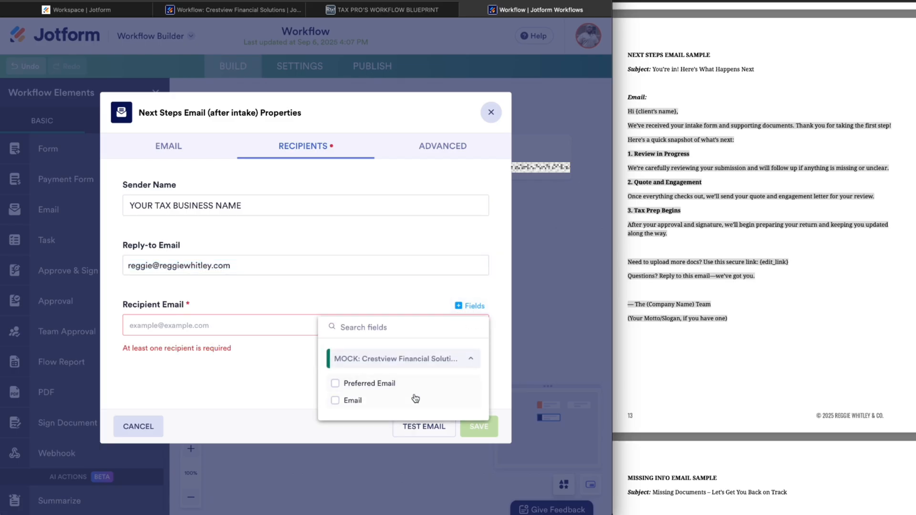
{"action": "left_click", "coordinate": [379, 385]}
{"action": "left_click", "coordinate": [382, 296]}
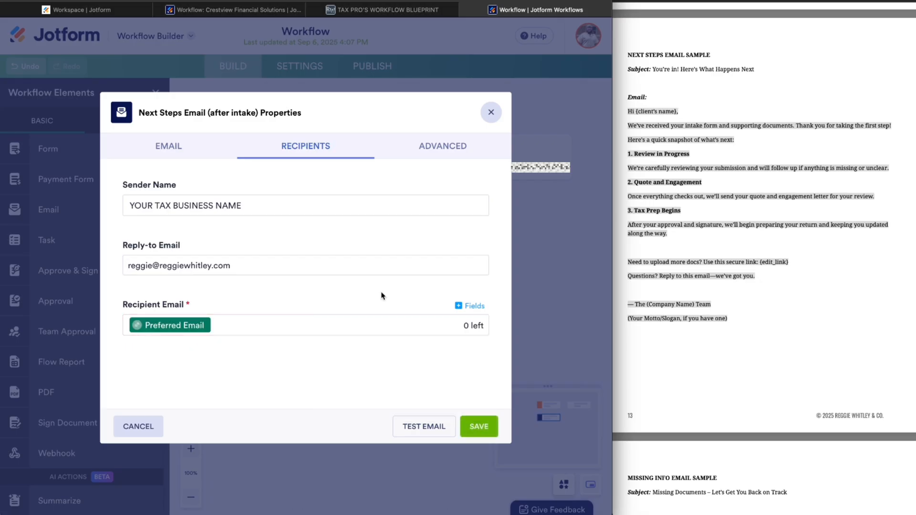
Step: Review the Next Steps email's advanced settings, keep the default Jotform no-reply sender address, and save the email
{"action": "left_click", "coordinate": [441, 156]}
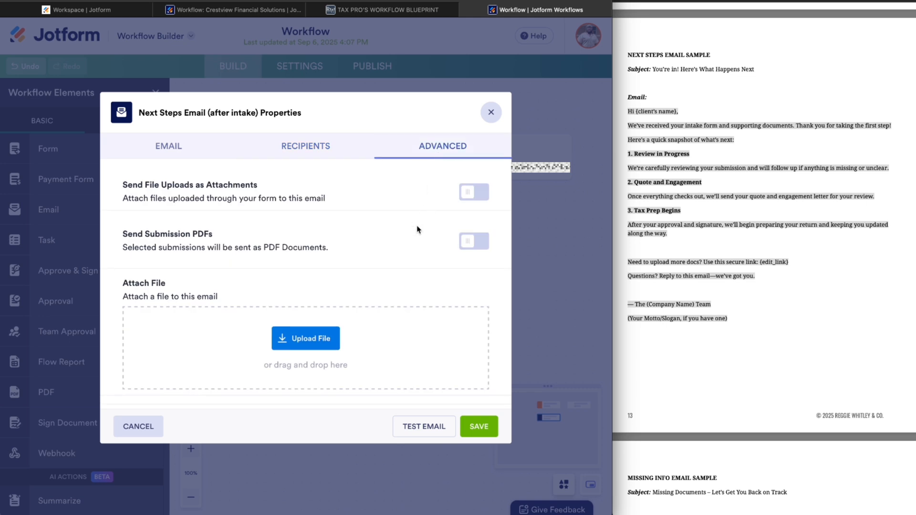
{"action": "scroll", "coordinate": [416, 229], "scroll_direction": "down", "scroll_amount": 3}
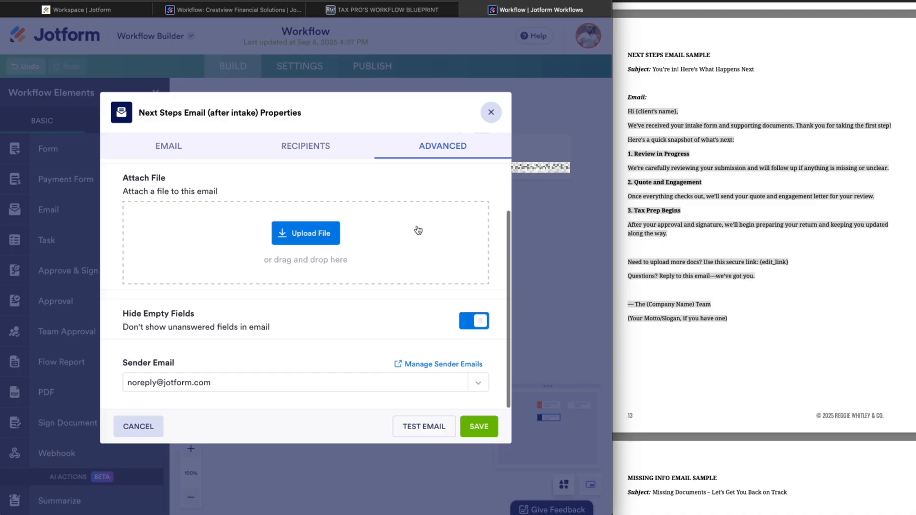
{"action": "scroll", "coordinate": [417, 230], "scroll_direction": "up", "scroll_amount": 3}
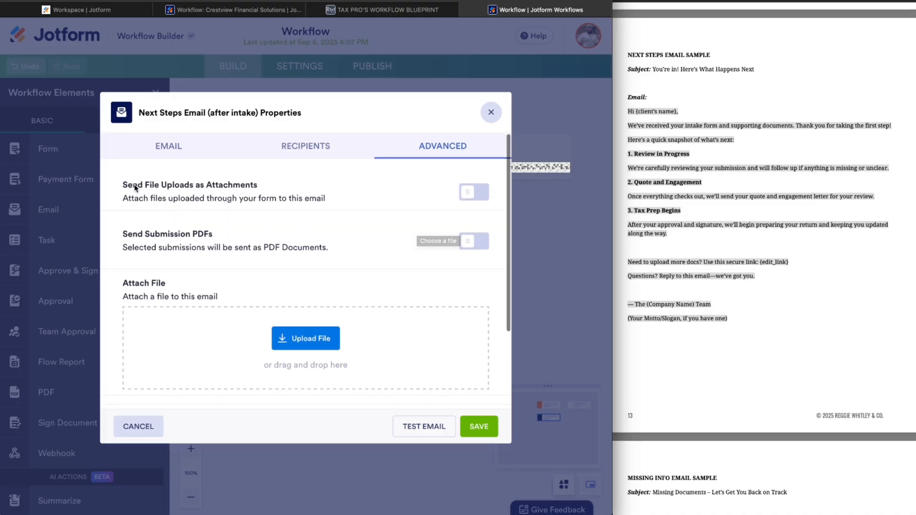
{"action": "scroll", "coordinate": [347, 296], "scroll_direction": "down", "scroll_amount": 3}
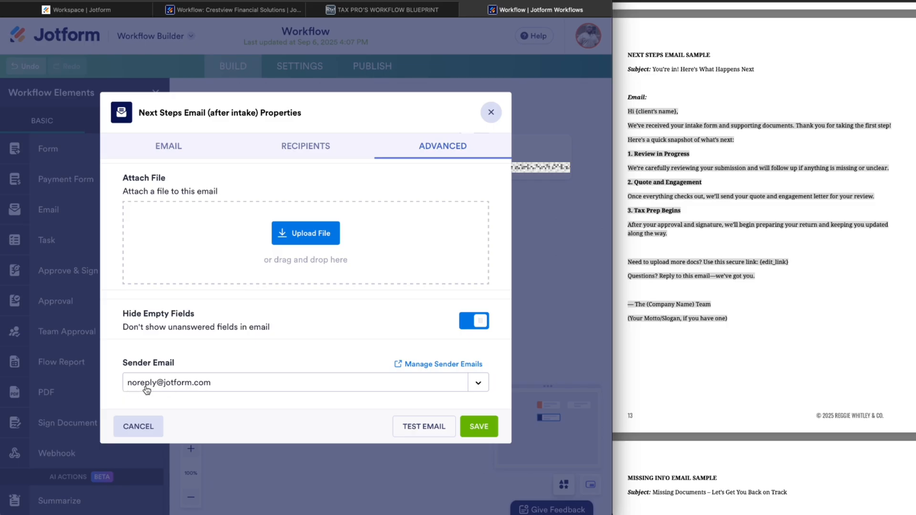
{"action": "left_click", "coordinate": [478, 387]}
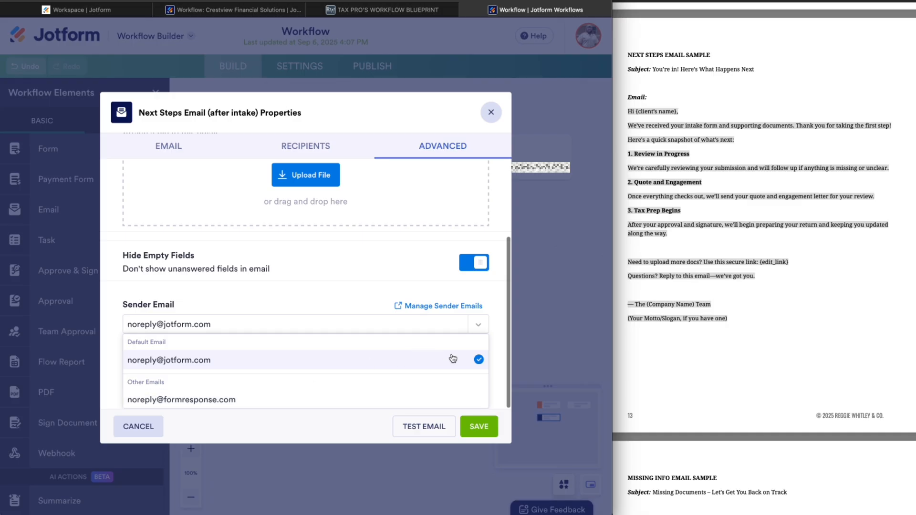
{"action": "left_click", "coordinate": [474, 359]}
{"action": "scroll", "coordinate": [408, 350], "scroll_direction": "up", "scroll_amount": 3}
{"action": "scroll", "coordinate": [286, 372], "scroll_direction": "down", "scroll_amount": 1}
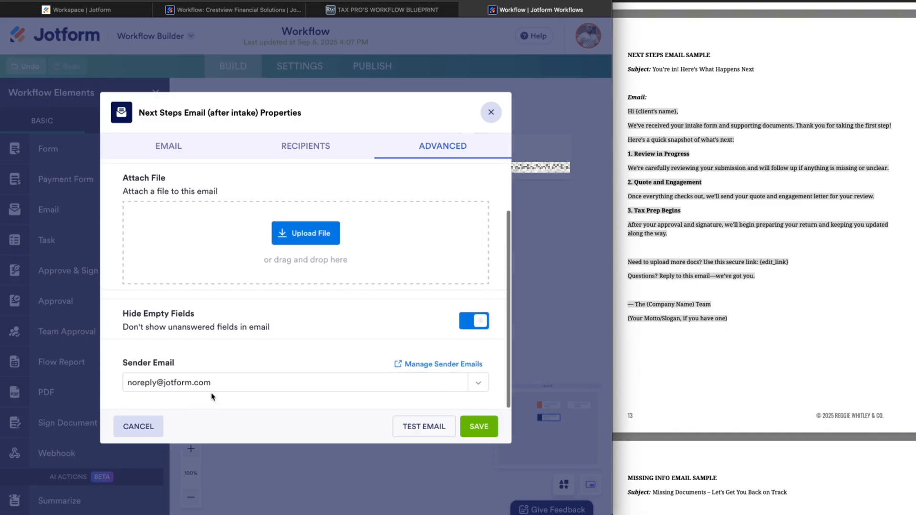
{"action": "left_click", "coordinate": [311, 150]}
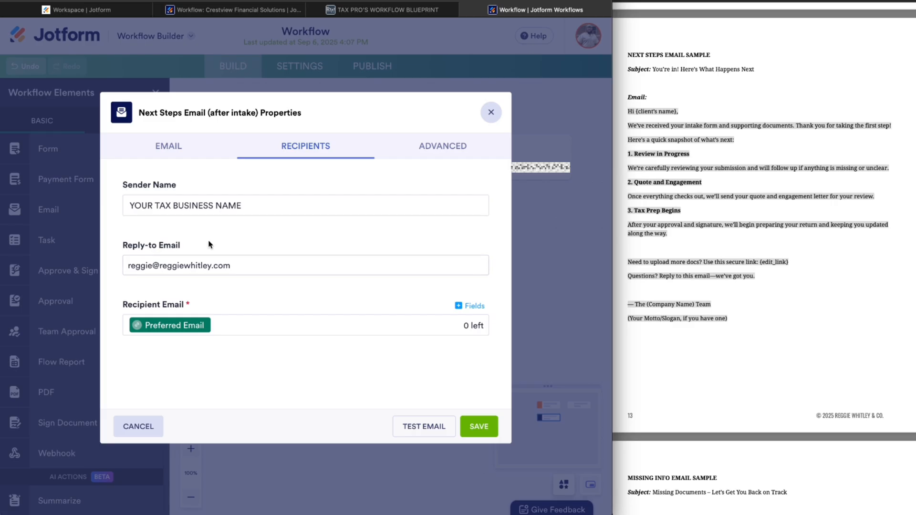
{"action": "left_click", "coordinate": [479, 426]}
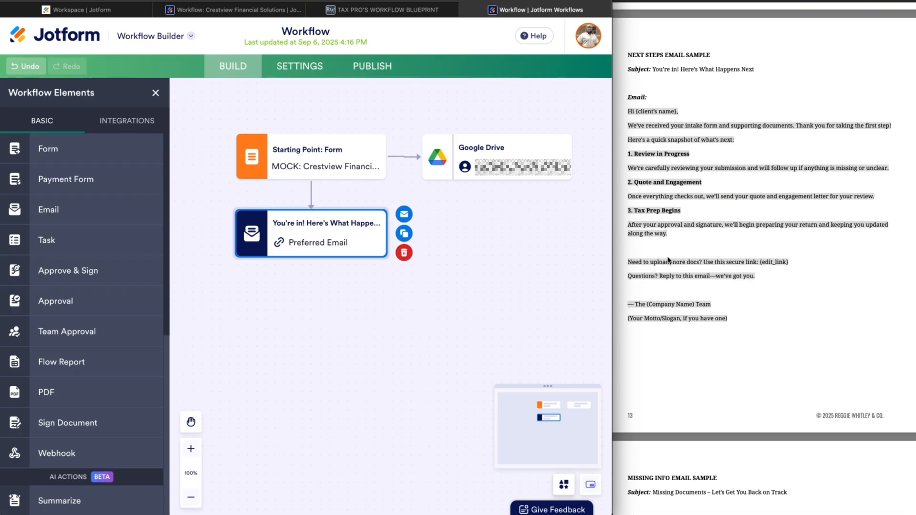
Step: Look up blueprint section 4, Internal Notification: "Reach Out to Client", to see which workflow element follows the Next Steps email
{"action": "scroll", "coordinate": [672, 300], "scroll_direction": "down", "scroll_amount": 5}
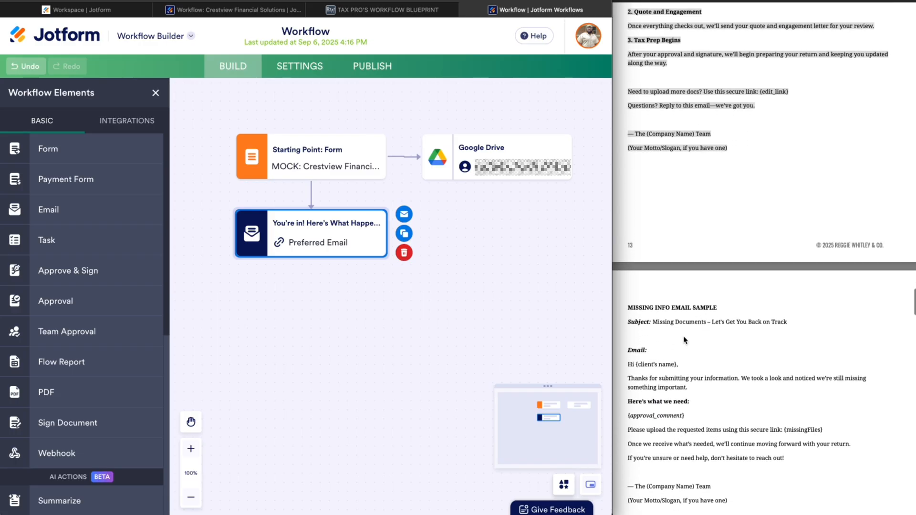
{"action": "scroll", "coordinate": [685, 340], "scroll_direction": "down", "scroll_amount": 1}
{"action": "scroll", "coordinate": [685, 340], "scroll_direction": "up", "scroll_amount": 8}
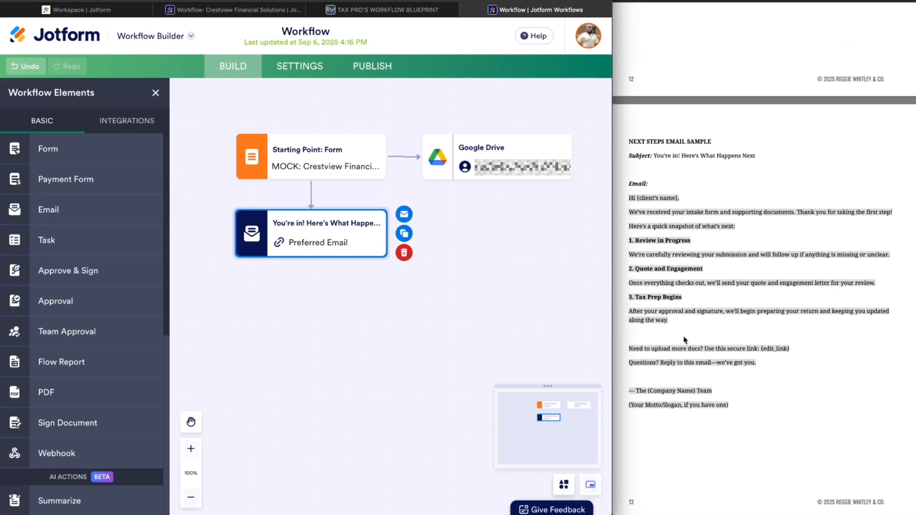
{"action": "scroll", "coordinate": [685, 340], "scroll_direction": "up", "scroll_amount": 20}
{"action": "scroll", "coordinate": [685, 341], "scroll_direction": "up", "scroll_amount": 14}
{"action": "scroll", "coordinate": [667, 170], "scroll_direction": "down", "scroll_amount": 4}
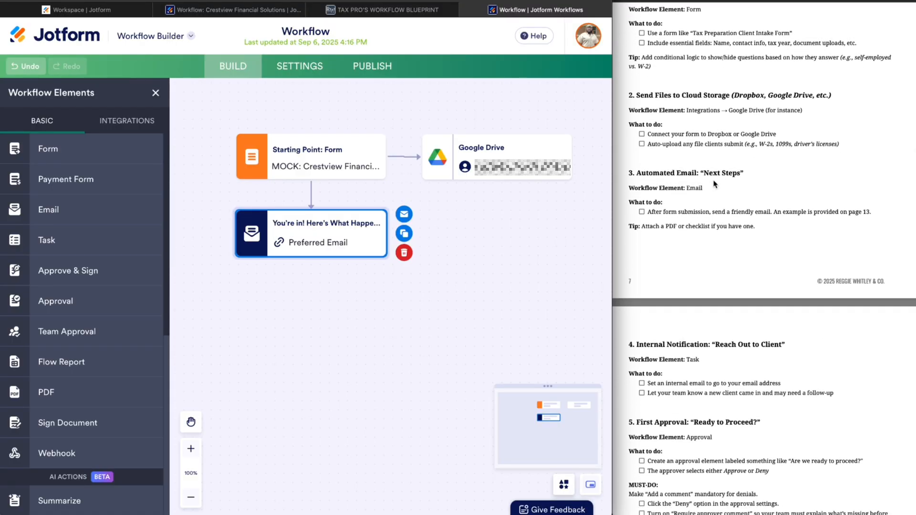
{"action": "scroll", "coordinate": [693, 230], "scroll_direction": "down", "scroll_amount": 5}
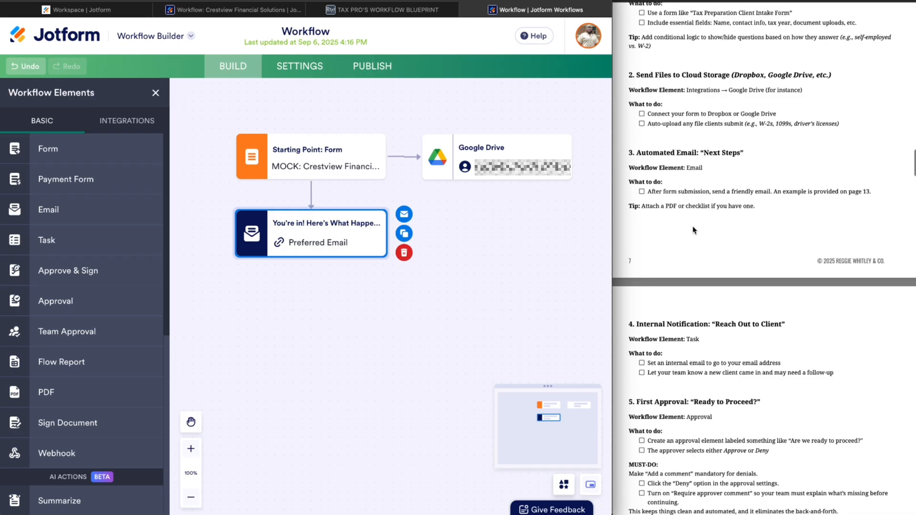
{"action": "scroll", "coordinate": [692, 229], "scroll_direction": "down", "scroll_amount": 2}
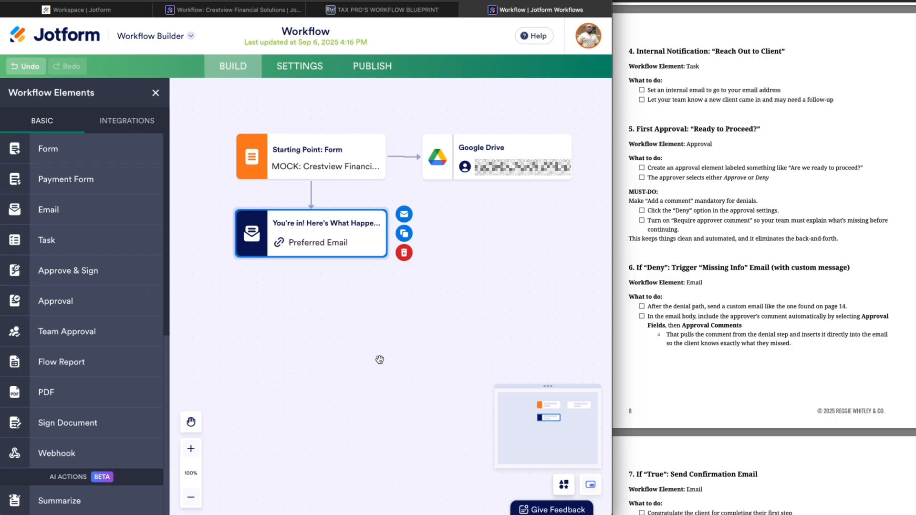
Step: Add a Task element below the Next Steps email and connect the email to it
{"action": "scroll", "coordinate": [378, 358], "scroll_direction": "down", "scroll_amount": 1}
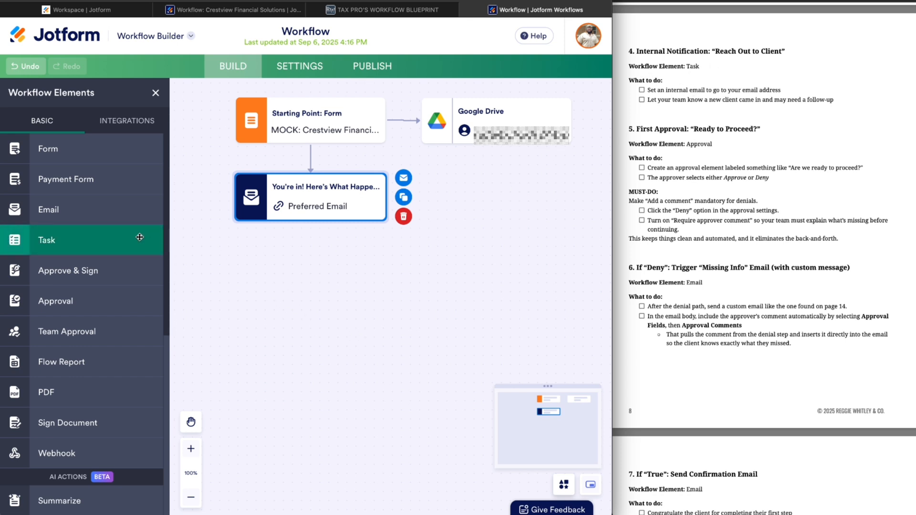
{"action": "left_click_drag", "start_coordinate": [38, 246], "coordinate": [259, 270]}
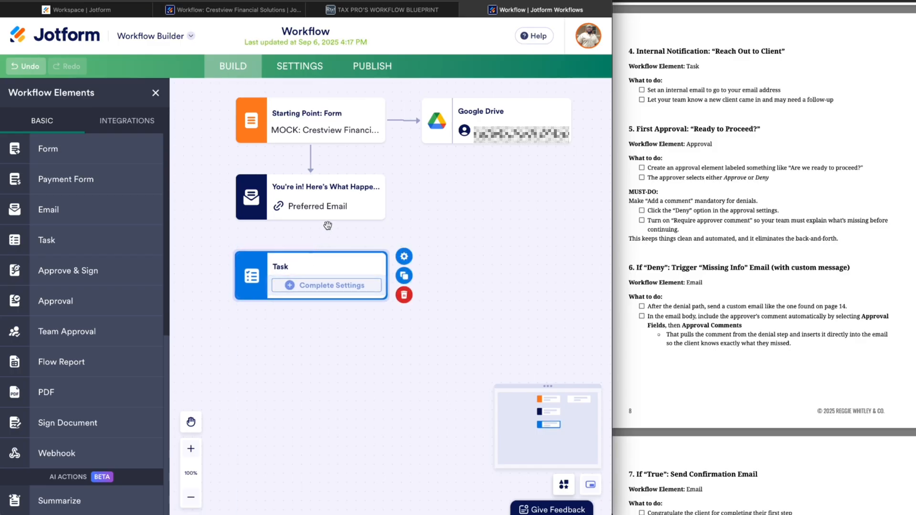
{"action": "mouse_move", "coordinate": [311, 221]}
{"action": "left_click_drag", "start_coordinate": [311, 221], "coordinate": [310, 237]}
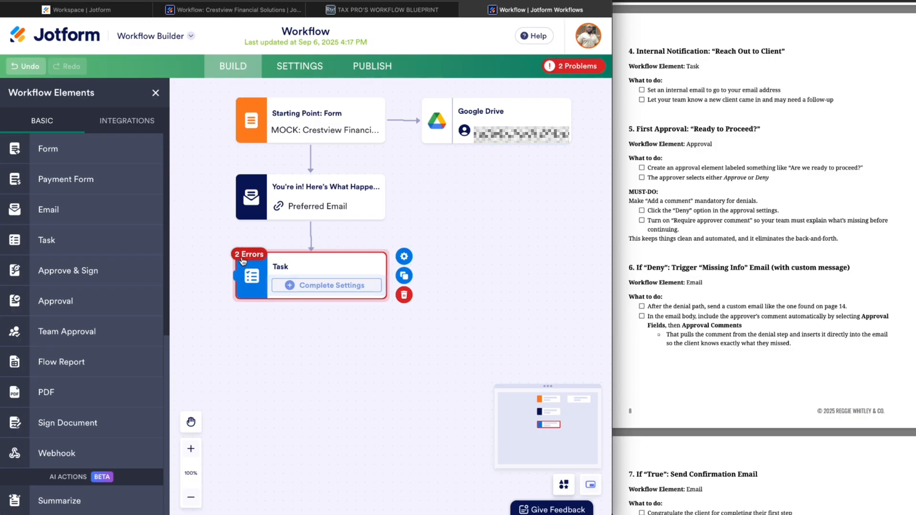
Step: Set the new task's title to "Reach Out to Client" in its properties
{"action": "left_click", "coordinate": [322, 288]}
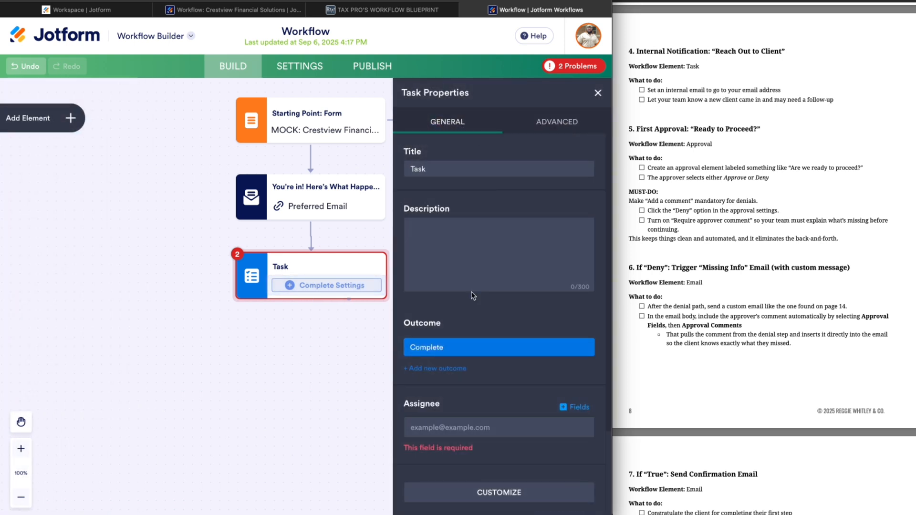
{"action": "double_click", "coordinate": [460, 169]}
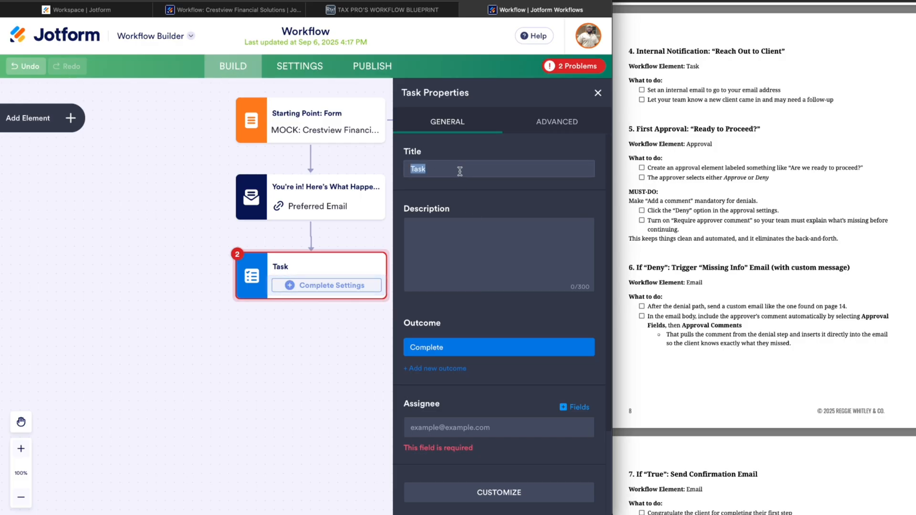
{"action": "type", "text": "REACH"}
{"action": "key", "text": "BackSpace"}
{"action": "key", "text": "BackSpace"}
{"action": "key", "text": "BackSpace"}
{"action": "key", "text": "BackSpace"}
{"action": "key", "text": "BackSpace"}
{"action": "type", "text": "Resa"}
{"action": "type", "text": "ch Out"}
{"action": "type", "text": " to Client"}
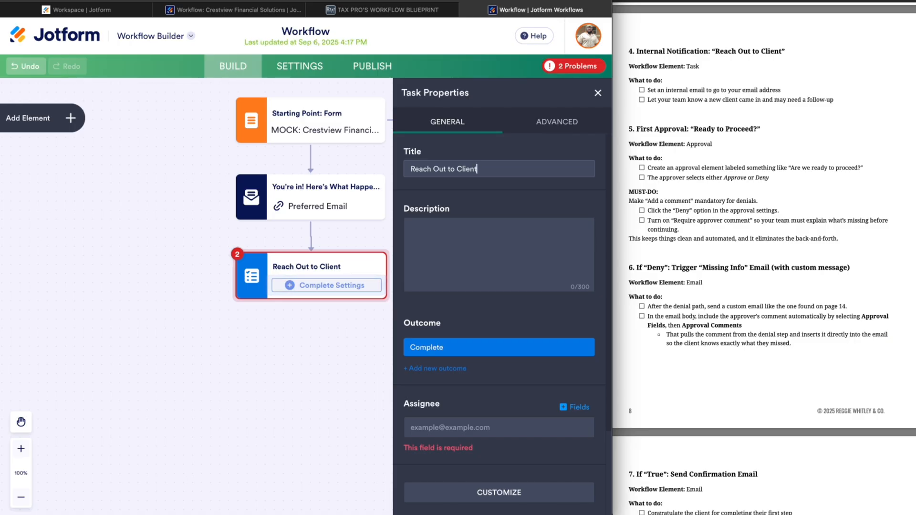
Step: Enter the task description "Intake received; email sent; time to reach out!!"
{"action": "left_click", "coordinate": [460, 245]}
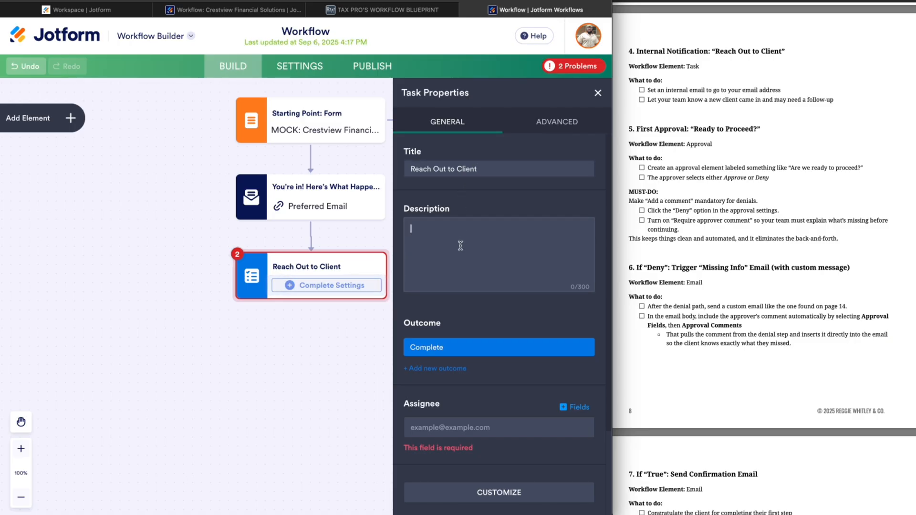
{"action": "type", "text": "Intake received; email sent;"}
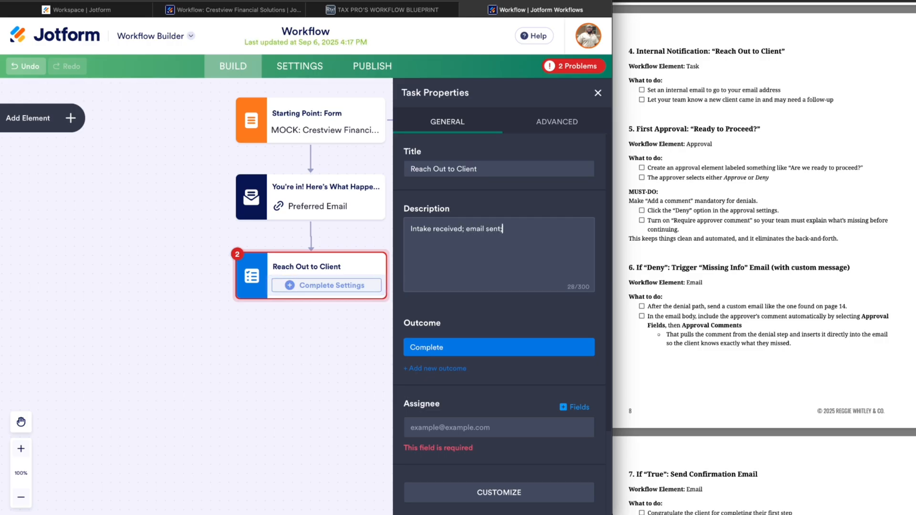
{"action": "type", "text": " time to reach out!!"}
Step: Assign the Reach Out to Client task to the account owner's suggested email address
{"action": "scroll", "coordinate": [472, 321], "scroll_direction": "down", "scroll_amount": 3}
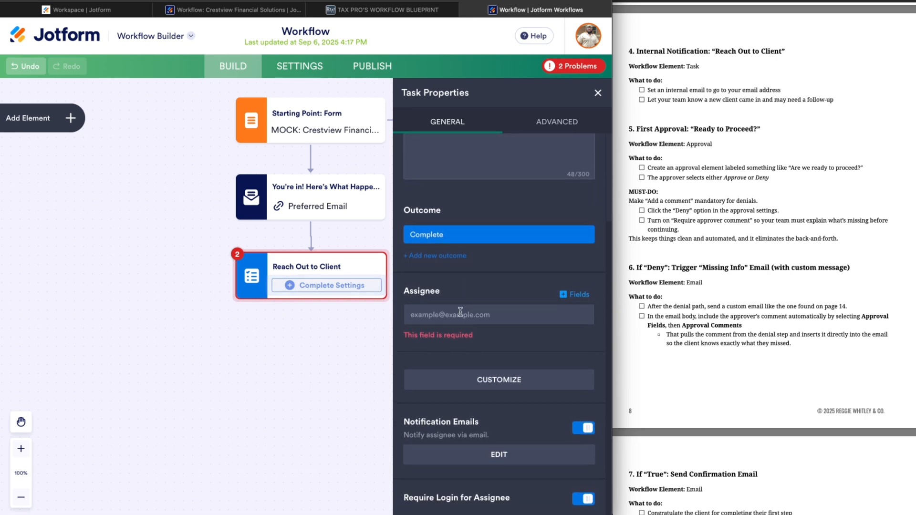
{"action": "left_click", "coordinate": [430, 314]}
{"action": "type", "text": "reg"}
{"action": "left_click", "coordinate": [477, 347]}
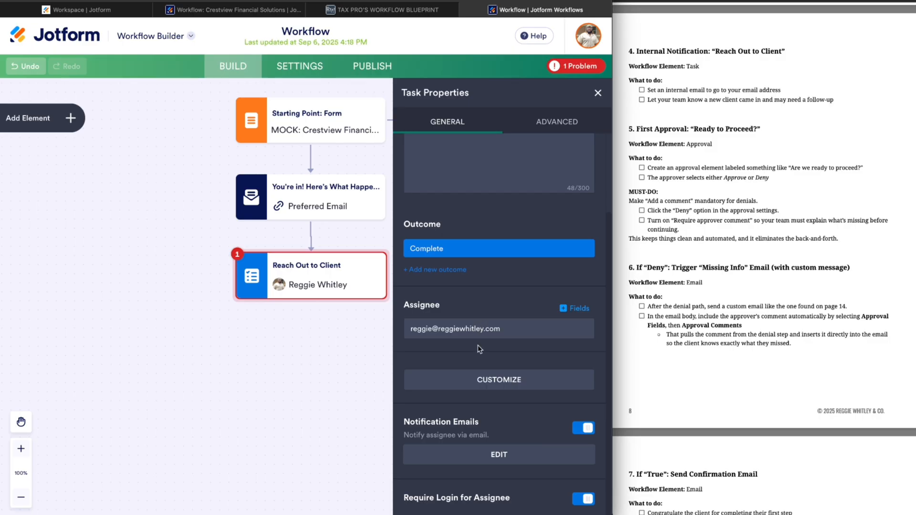
Step: Enable reminder emails for the Reach Out to Client task after 1 day and close its properties
{"action": "scroll", "coordinate": [477, 346], "scroll_direction": "up", "scroll_amount": 3}
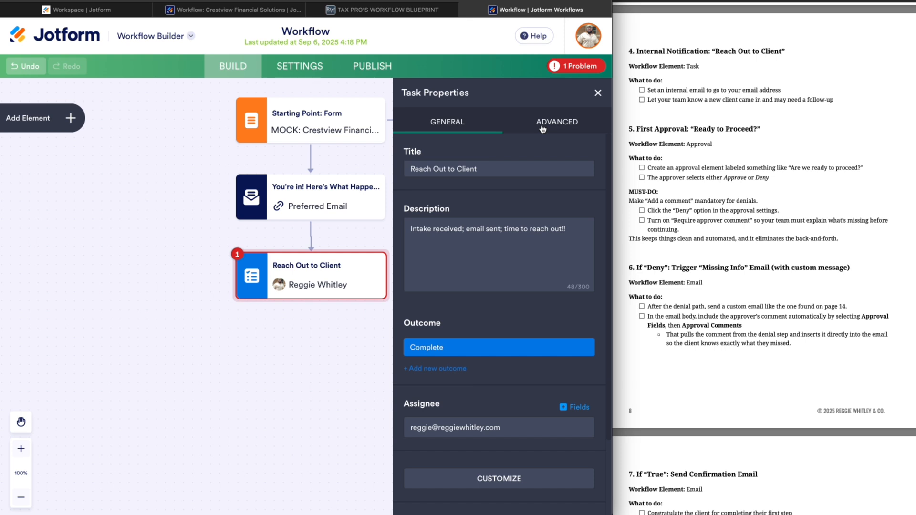
{"action": "left_click", "coordinate": [561, 132]}
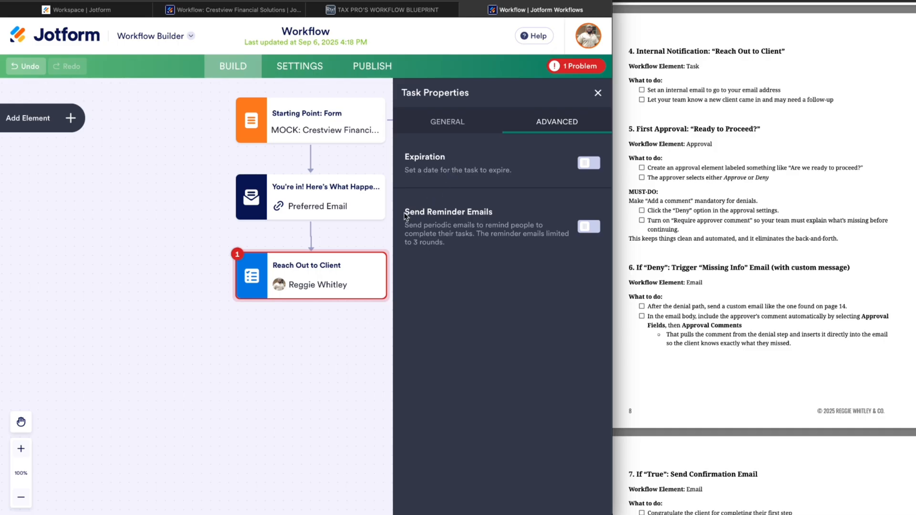
{"action": "left_click", "coordinate": [589, 229]}
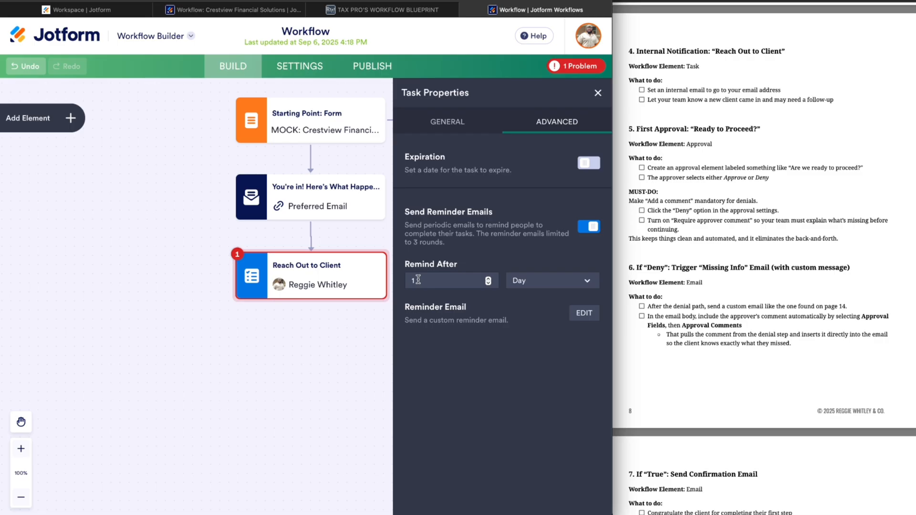
{"action": "left_click", "coordinate": [551, 285]}
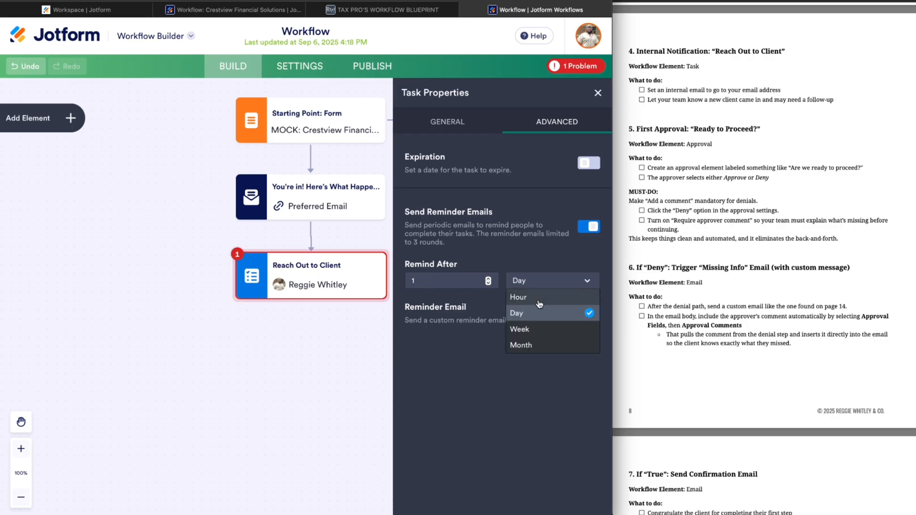
{"action": "double_click", "coordinate": [444, 283]}
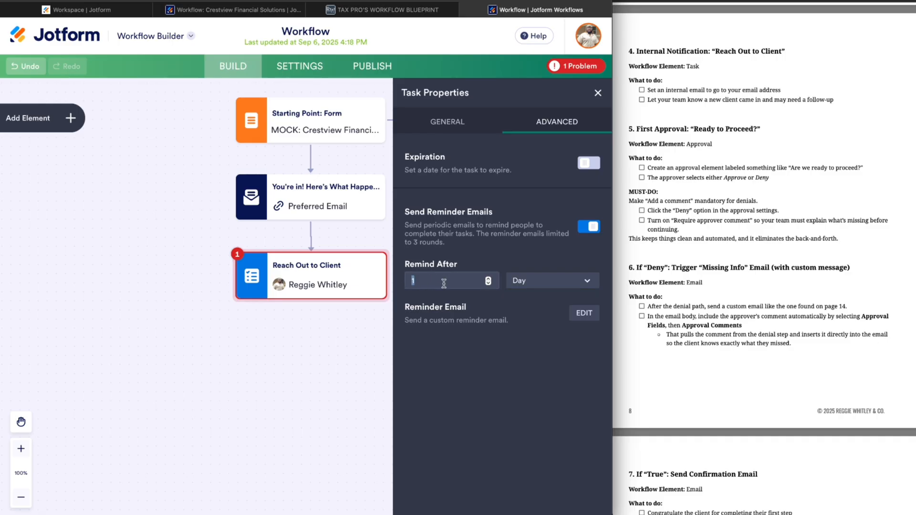
{"action": "key", "text": "BackSpace"}
{"action": "type", "text": "1"}
{"action": "left_click", "coordinate": [460, 125]}
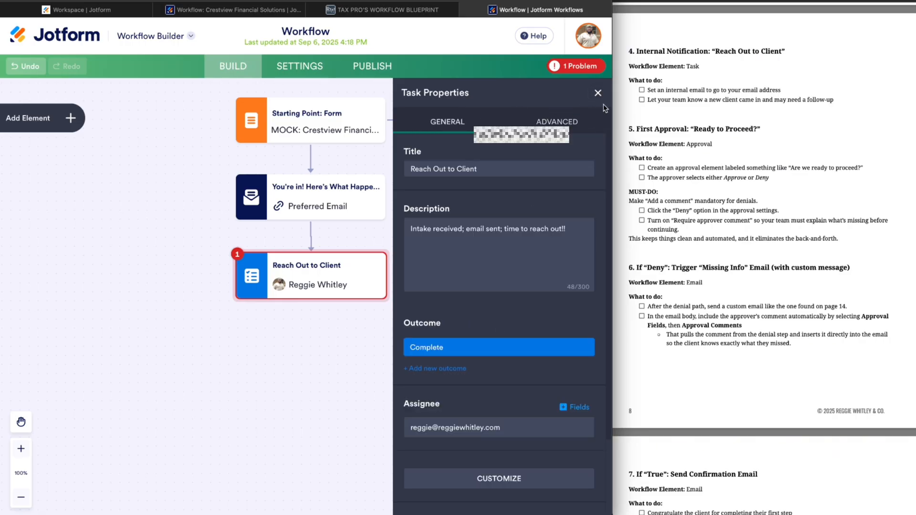
{"action": "left_click", "coordinate": [600, 97]}
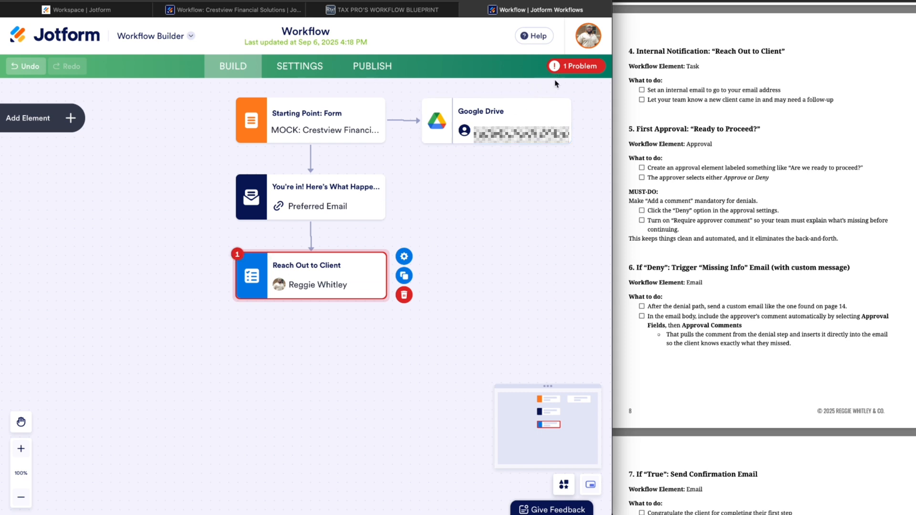
Step: Add an Approval element below the Reach Out to Client task, following blueprint section 5, and open its properties
{"action": "left_click_drag", "start_coordinate": [446, 293], "coordinate": [450, 254]}
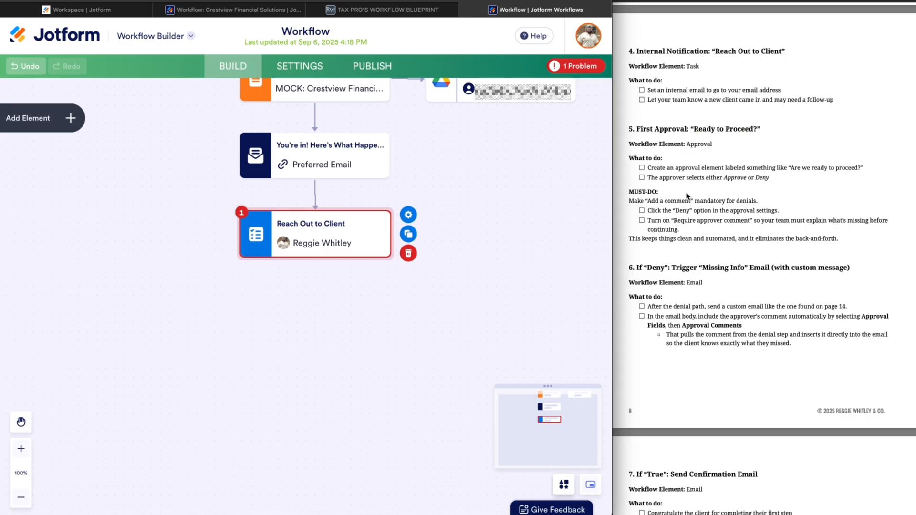
{"action": "scroll", "coordinate": [687, 196], "scroll_direction": "down", "scroll_amount": 3}
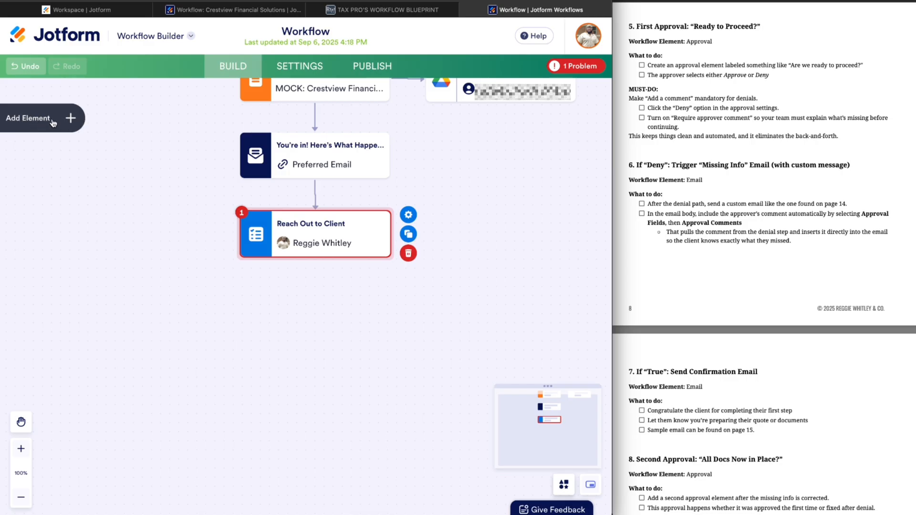
{"action": "left_click", "coordinate": [71, 119]}
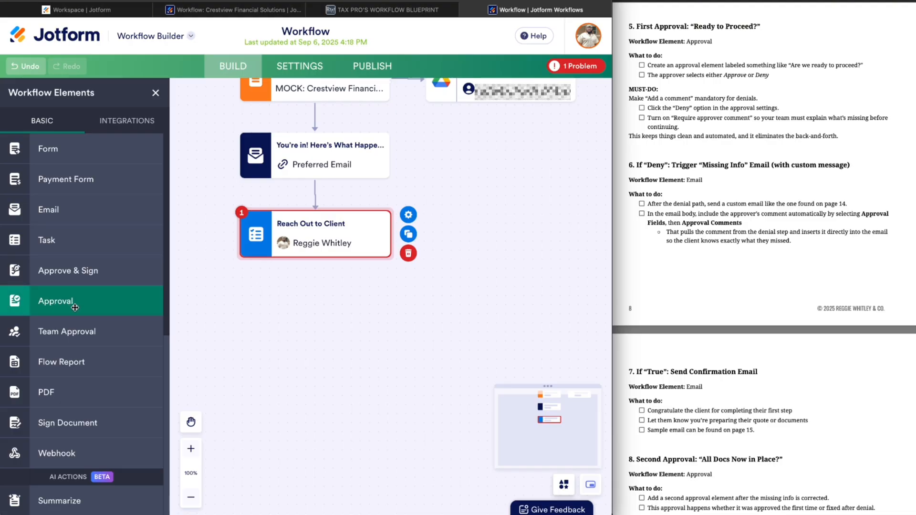
{"action": "left_click_drag", "start_coordinate": [75, 307], "coordinate": [310, 305]}
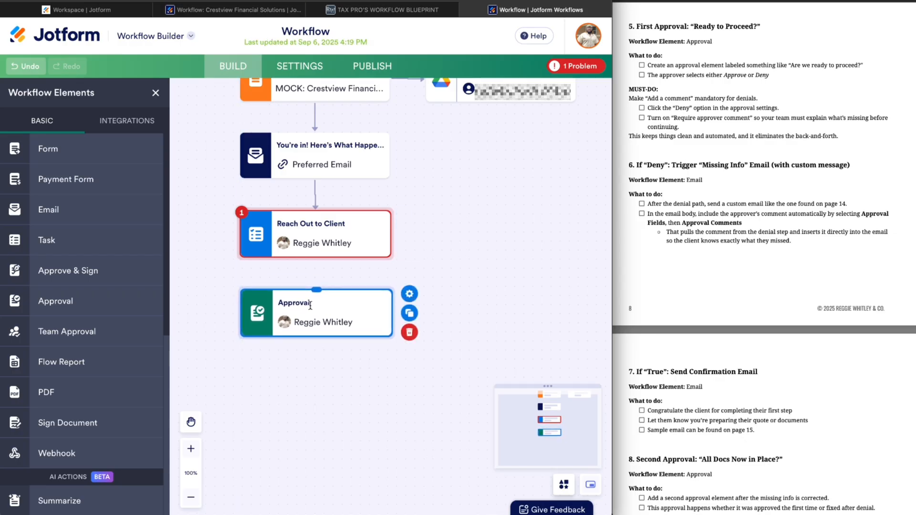
{"action": "left_click", "coordinate": [427, 294]}
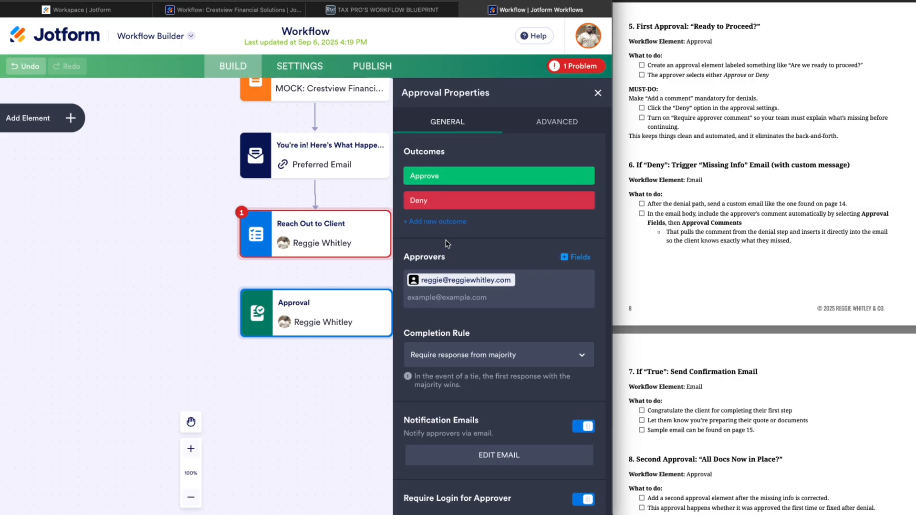
Step: Rename the approval outcomes Approve and Deny to "Good As Is" and "Missing Info"
{"action": "double_click", "coordinate": [430, 177]}
{"action": "type", "text": "Good as"}
{"action": "double_click", "coordinate": [418, 201]}
{"action": "type", "text": "Missing Info"}
{"action": "left_click", "coordinate": [432, 175]}
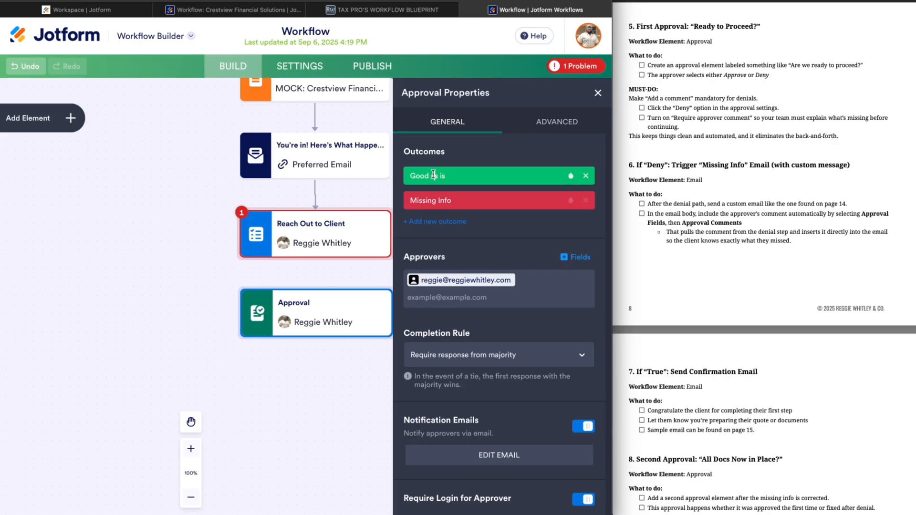
{"action": "type", "text": "A"}
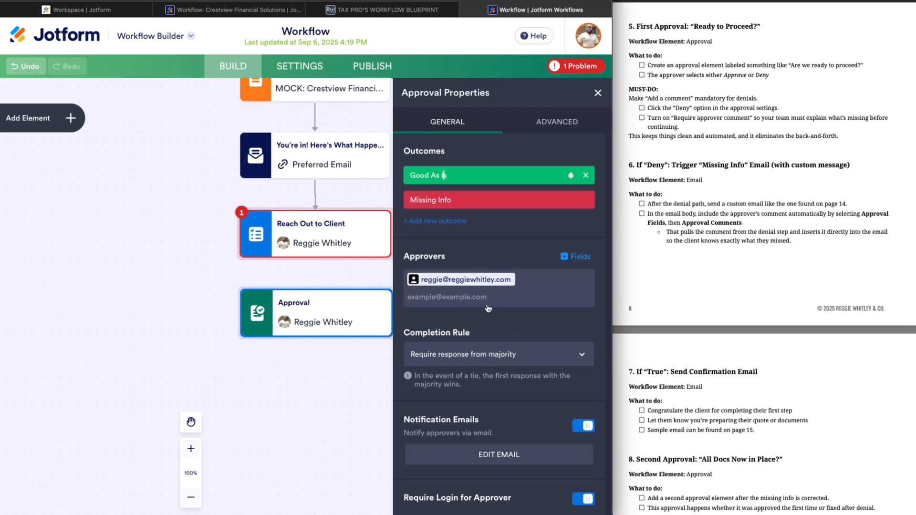
Step: Turn on Require Comments for the Approval element and close its properties
{"action": "left_click", "coordinate": [545, 125]}
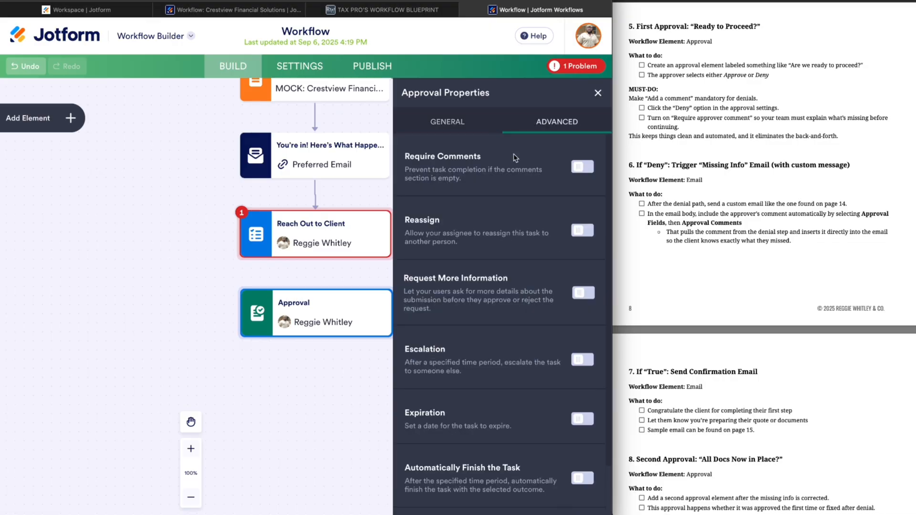
{"action": "left_click", "coordinate": [576, 170]}
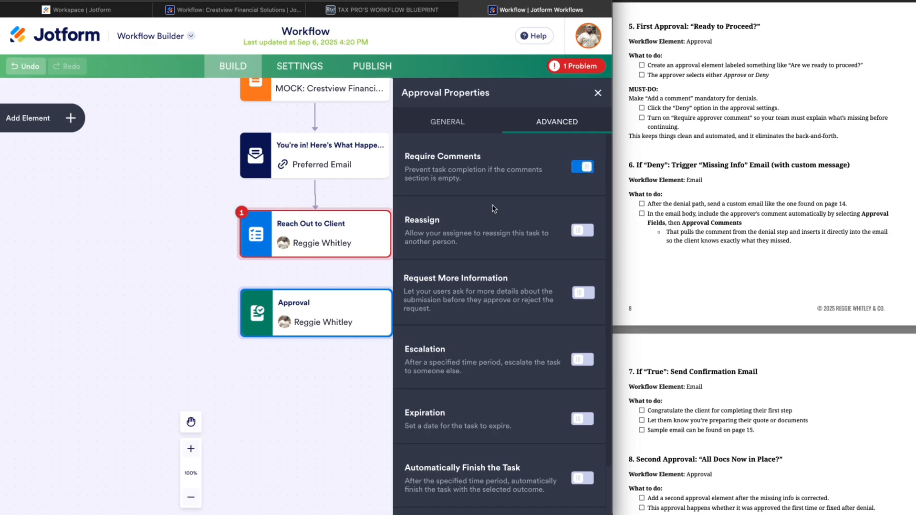
{"action": "scroll", "coordinate": [493, 209], "scroll_direction": "down", "scroll_amount": 2}
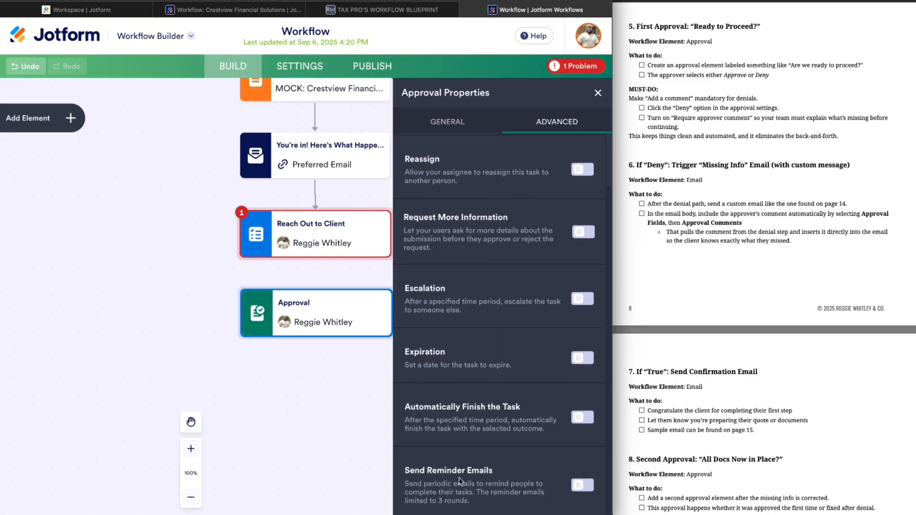
{"action": "scroll", "coordinate": [459, 481], "scroll_direction": "up", "scroll_amount": 2}
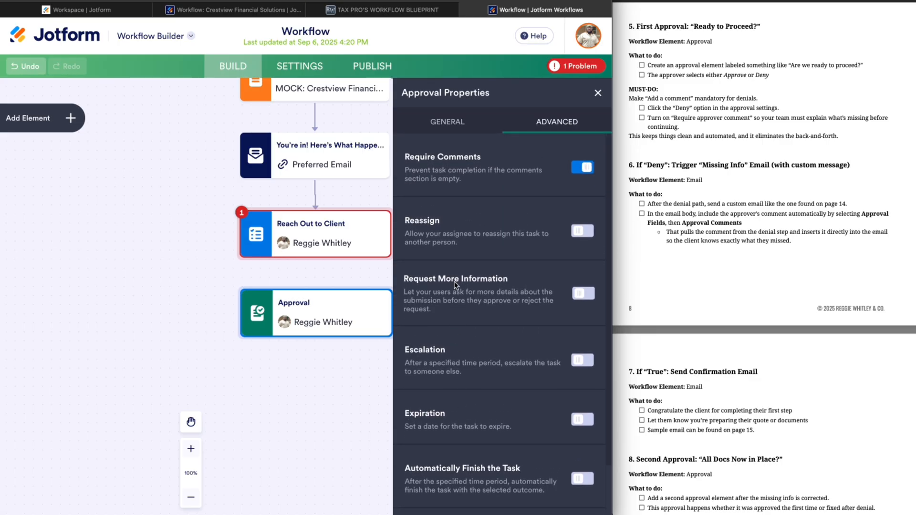
{"action": "left_click", "coordinate": [441, 128]}
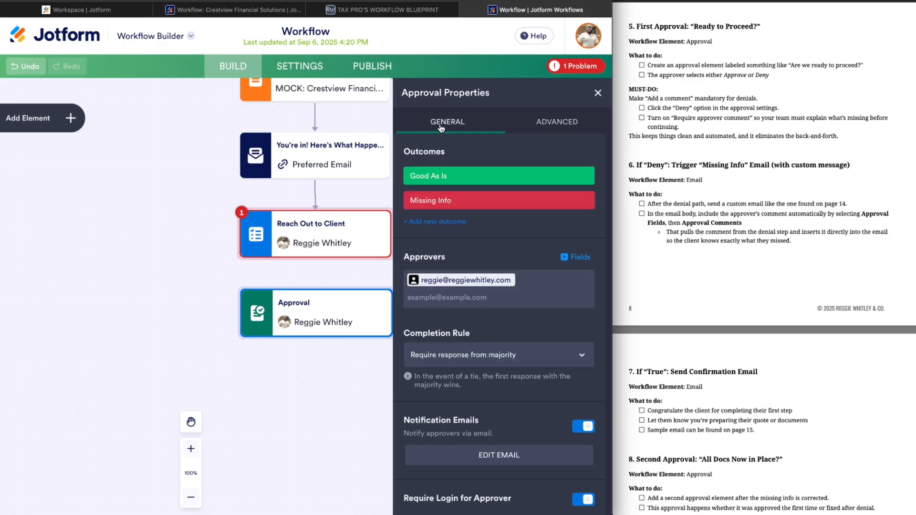
{"action": "left_click", "coordinate": [597, 94]}
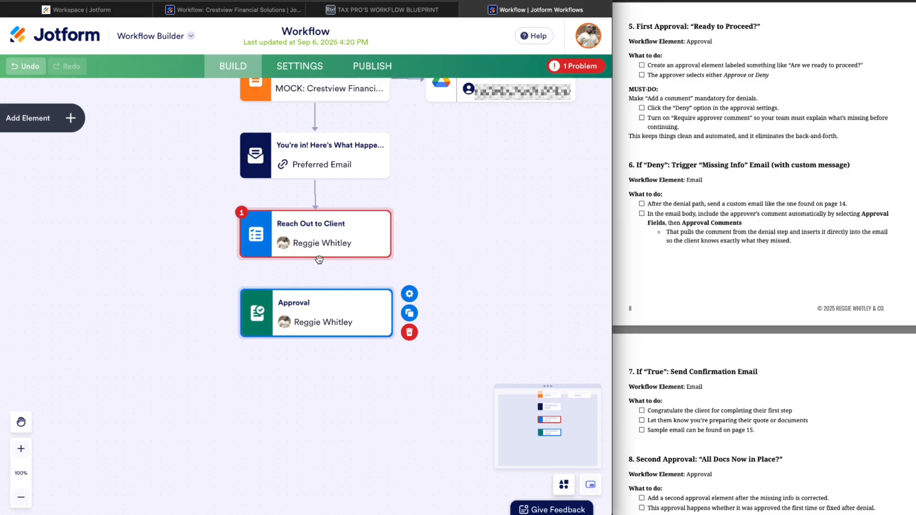
Step: Connect the Reach Out to Client task to the Approval element using the Complete outcome
{"action": "left_click_drag", "start_coordinate": [315, 257], "coordinate": [313, 287]}
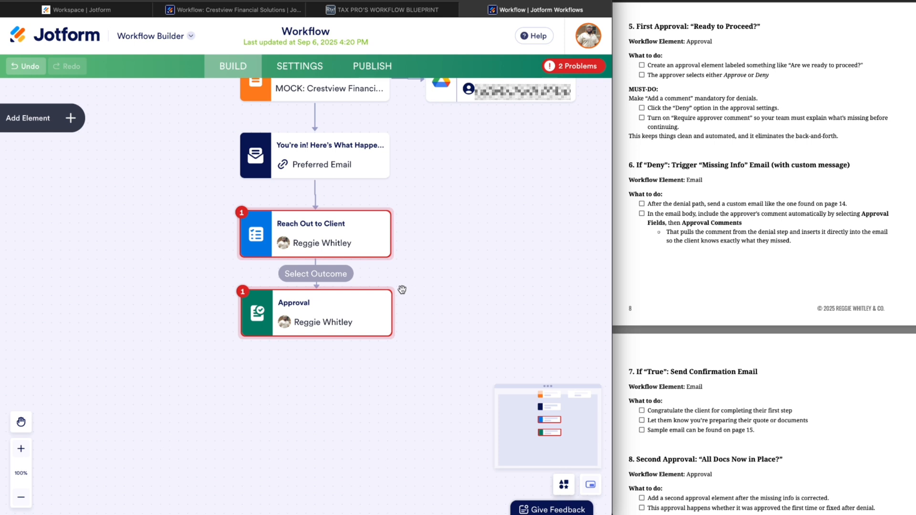
{"action": "left_click", "coordinate": [329, 276]}
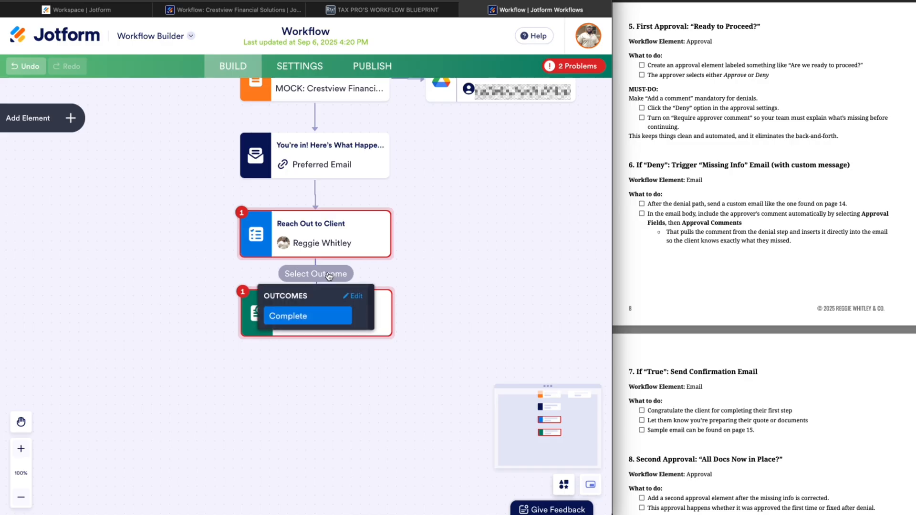
{"action": "left_click", "coordinate": [295, 316]}
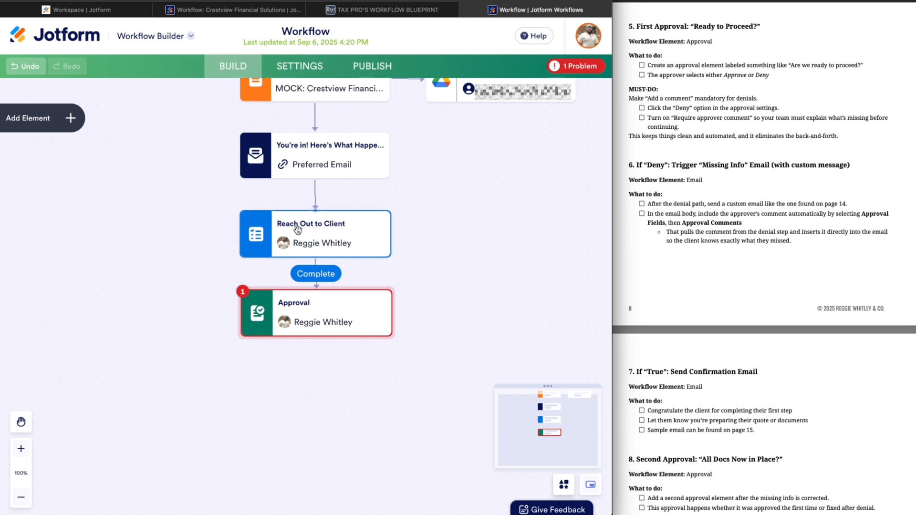
Step: Add two Email elements to the workflow, one below the Approval element and one to its right
{"action": "scroll", "coordinate": [321, 414], "scroll_direction": "down", "scroll_amount": 3}
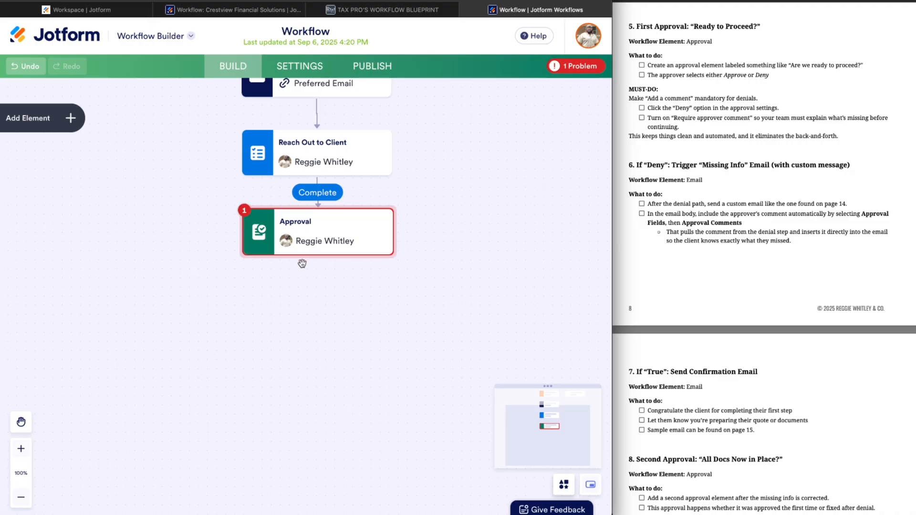
{"action": "left_click", "coordinate": [70, 118]}
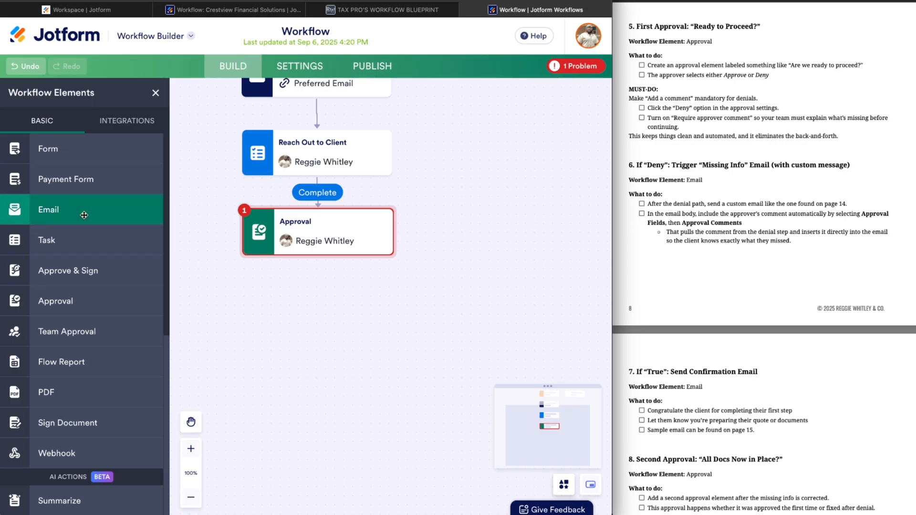
{"action": "left_click_drag", "start_coordinate": [73, 215], "coordinate": [294, 306]}
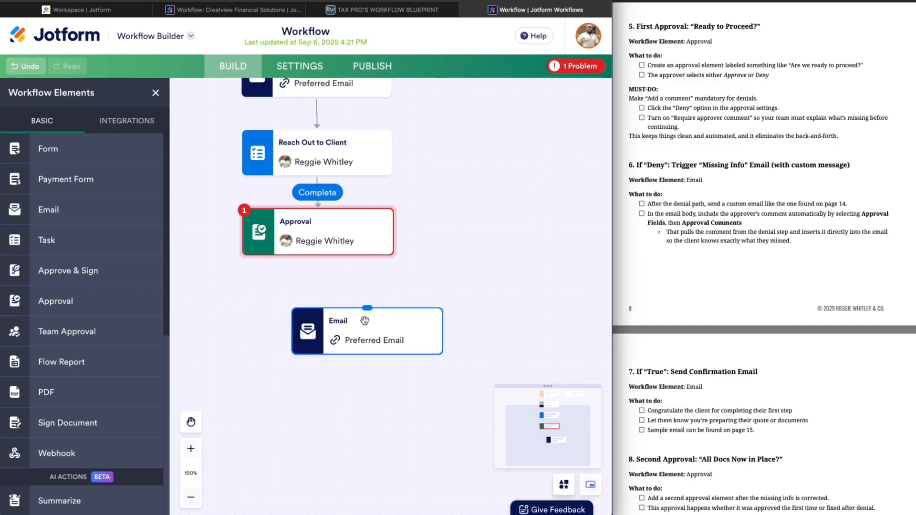
{"action": "left_click_drag", "start_coordinate": [46, 212], "coordinate": [508, 263]}
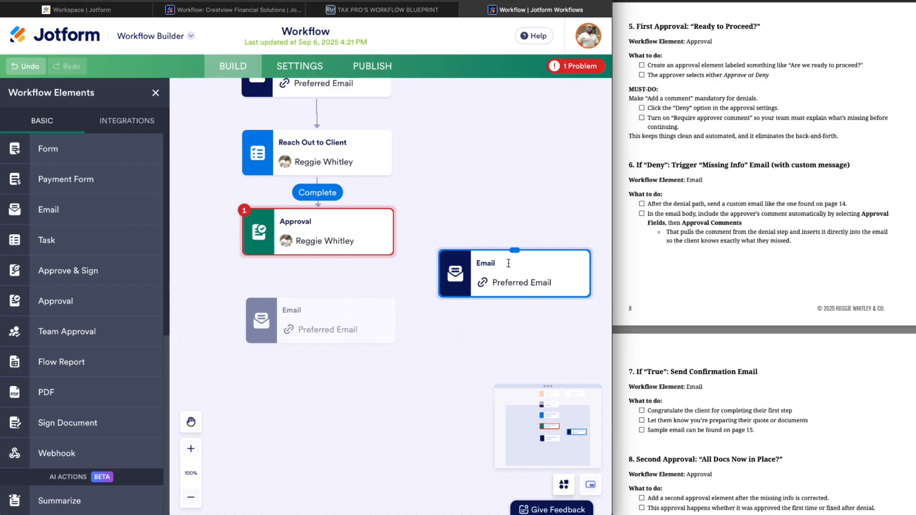
{"action": "left_click_drag", "start_coordinate": [341, 323], "coordinate": [283, 332]}
{"action": "left_click", "coordinate": [156, 97]}
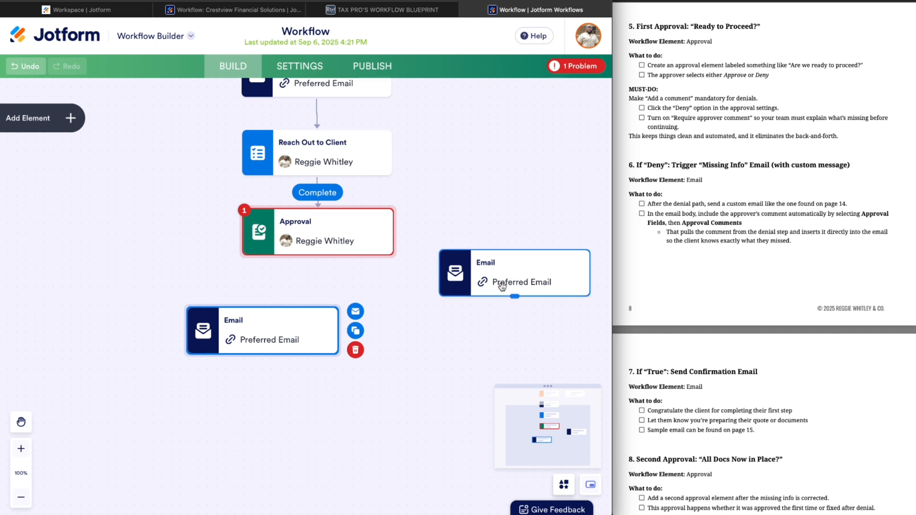
Step: Following blueprint section 6, rename the Email element to the right of the Approval as "More Info Needed"
{"action": "scroll", "coordinate": [671, 224], "scroll_direction": "down", "scroll_amount": 3}
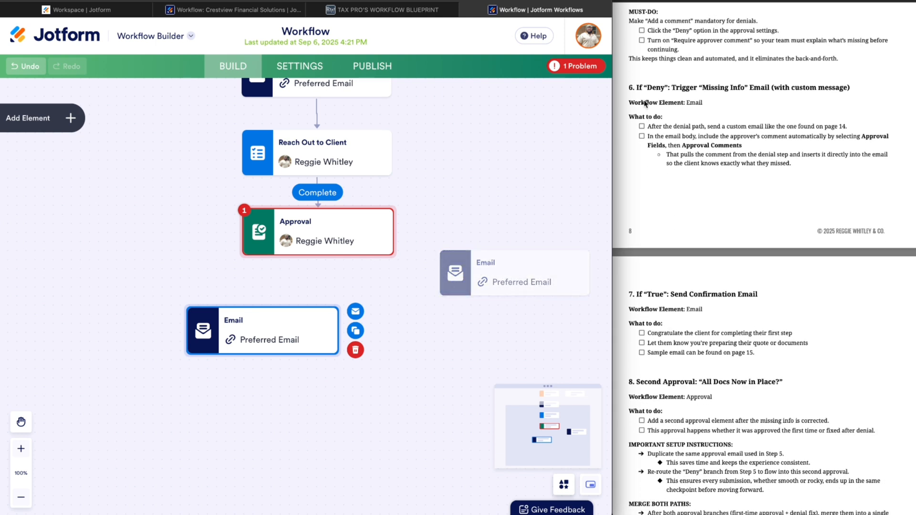
{"action": "scroll", "coordinate": [656, 135], "scroll_direction": "down", "scroll_amount": 3}
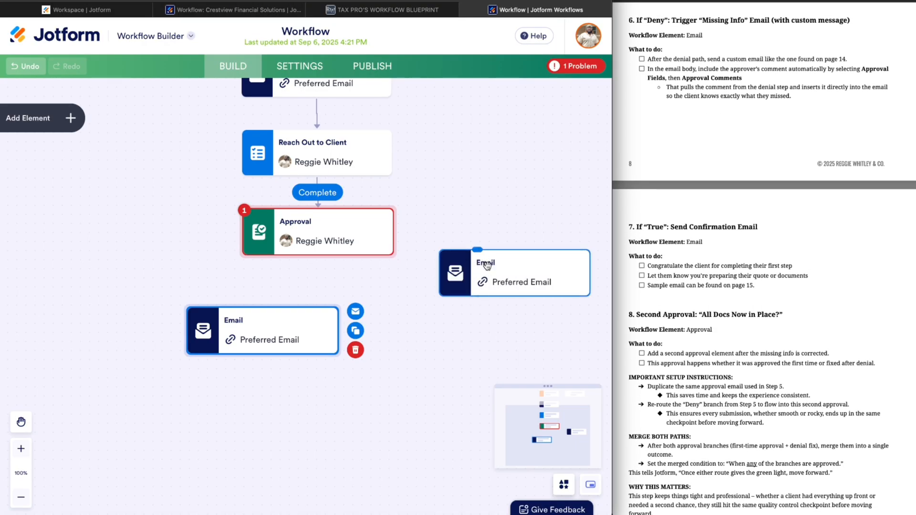
{"action": "left_click", "coordinate": [504, 270]}
{"action": "double_click", "coordinate": [489, 265]}
{"action": "type", "text": "Mo"}
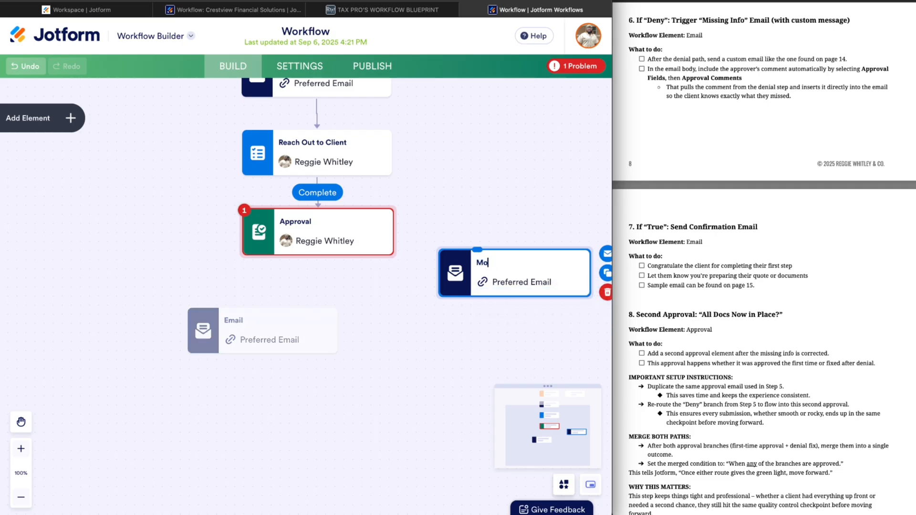
{"action": "type", "text": "re Info Needed"}
{"action": "left_click_drag", "start_coordinate": [534, 194], "coordinate": [485, 197]}
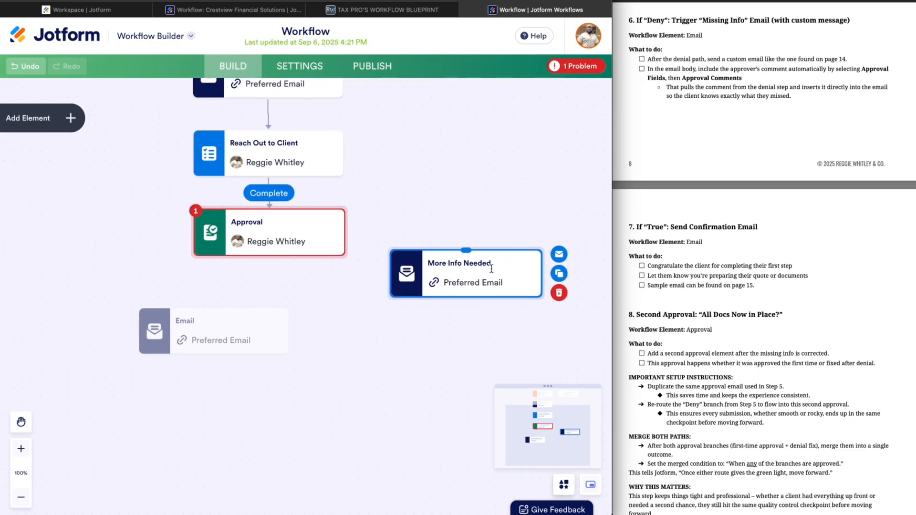
Step: Open the More Info Needed email's properties and set the email subject to "Subject"
{"action": "left_click", "coordinate": [564, 259]}
{"action": "left_click", "coordinate": [287, 202]}
{"action": "key", "text": "super+a"}
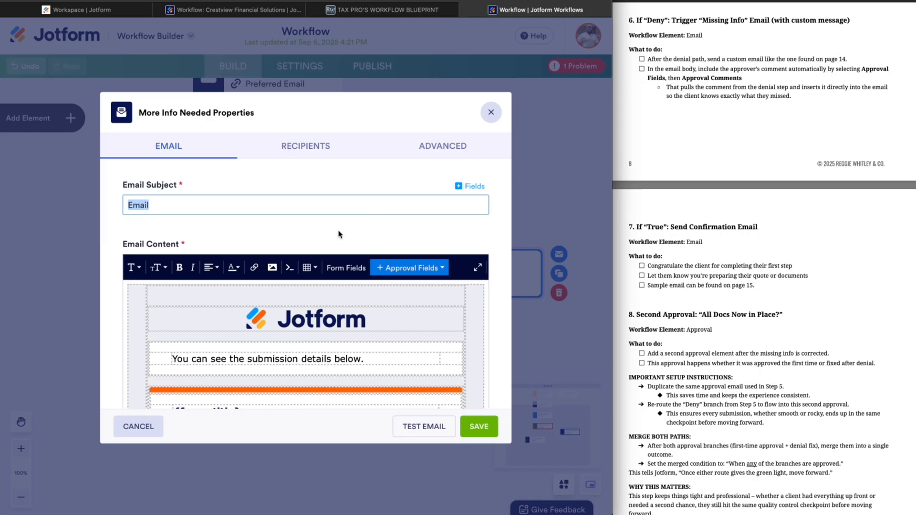
{"action": "type", "text": "Subject"}
Step: Replace the default email content with "Logo" and, after a blank line, "Hey missing info"
{"action": "scroll", "coordinate": [126, 326], "scroll_direction": "down", "scroll_amount": 2}
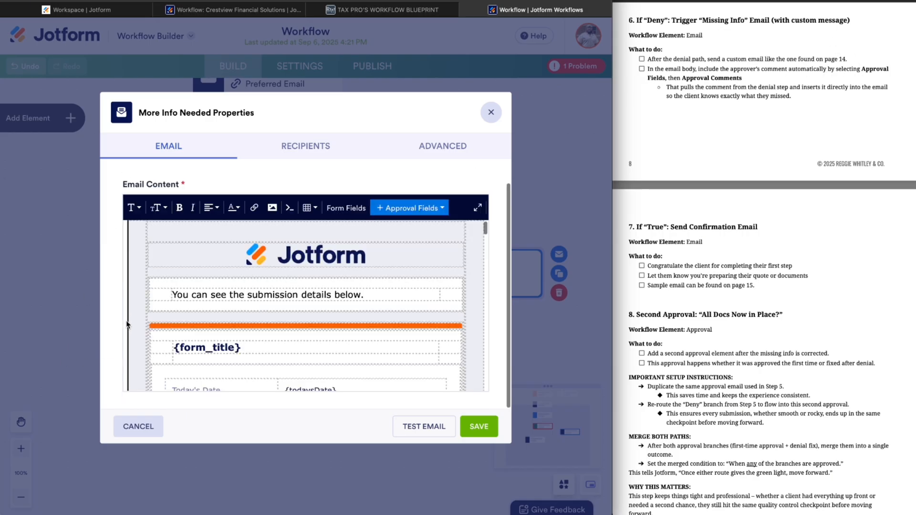
{"action": "left_click", "coordinate": [125, 359]}
{"action": "key", "text": "ctrl+a"}
{"action": "key", "text": "BackSpace"}
{"action": "type", "text": "Logo  "}
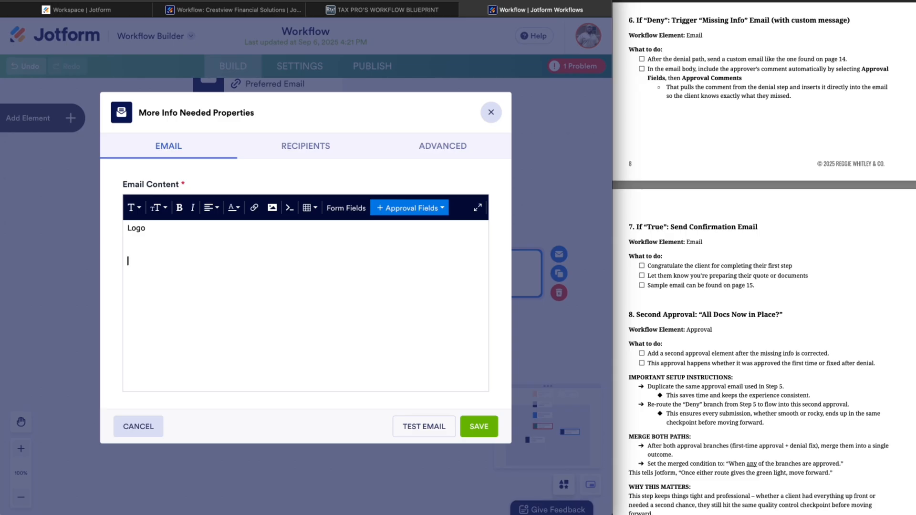
{"action": "type", "text": "Hey missing info"}
{"action": "key", "text": "Return"}
Step: Insert the Approval comment field on the line below "Hey missing info" and highlight it
{"action": "left_click", "coordinate": [441, 213]}
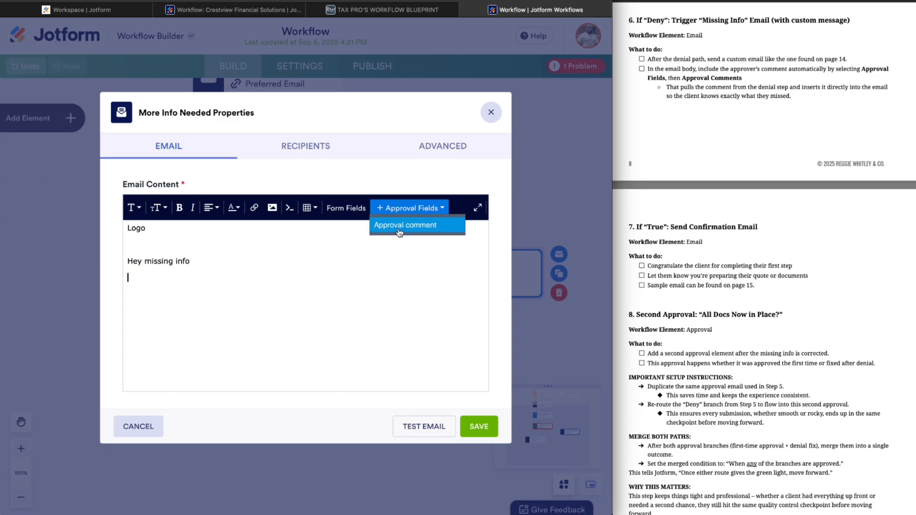
{"action": "left_click", "coordinate": [420, 230]}
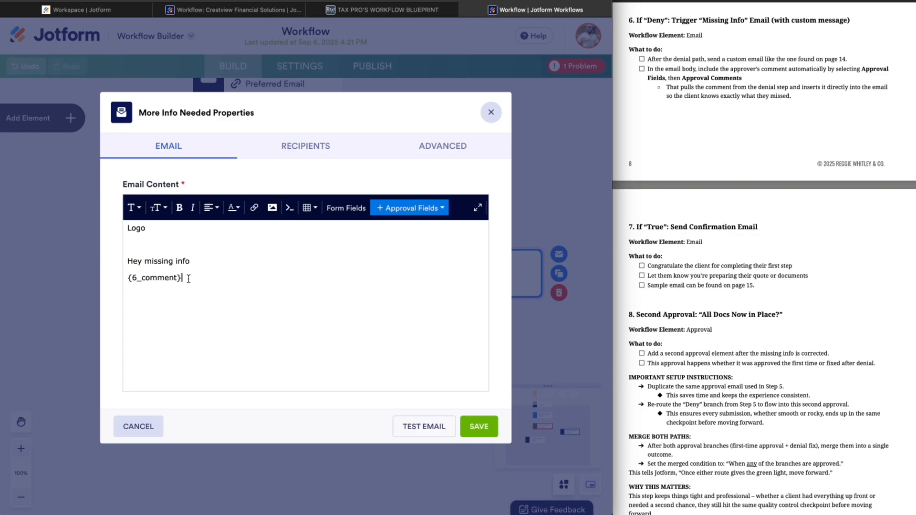
{"action": "left_click_drag", "start_coordinate": [188, 279], "coordinate": [116, 279]}
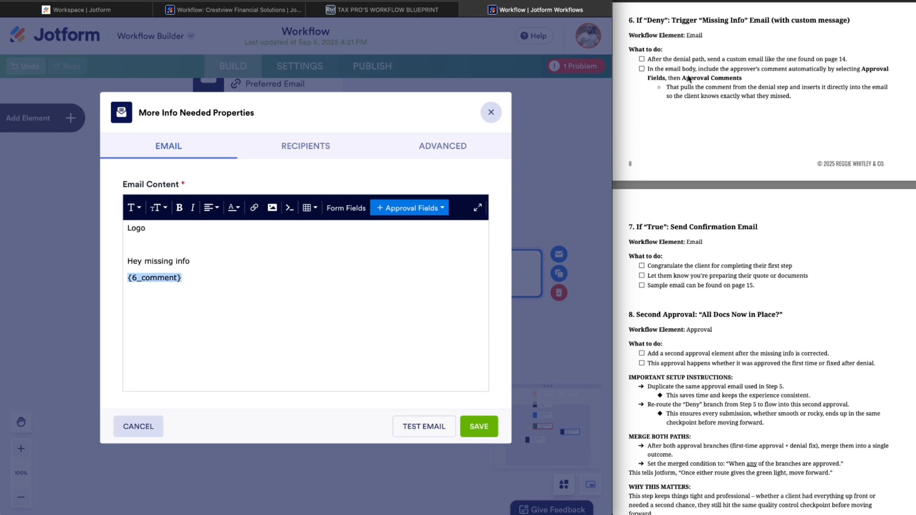
Step: Review blueprint section 6 and the Missing Info email sample on page 14, including its client name, approval comment and missing files placeholders
{"action": "left_click_drag", "start_coordinate": [664, 61], "coordinate": [863, 56]}
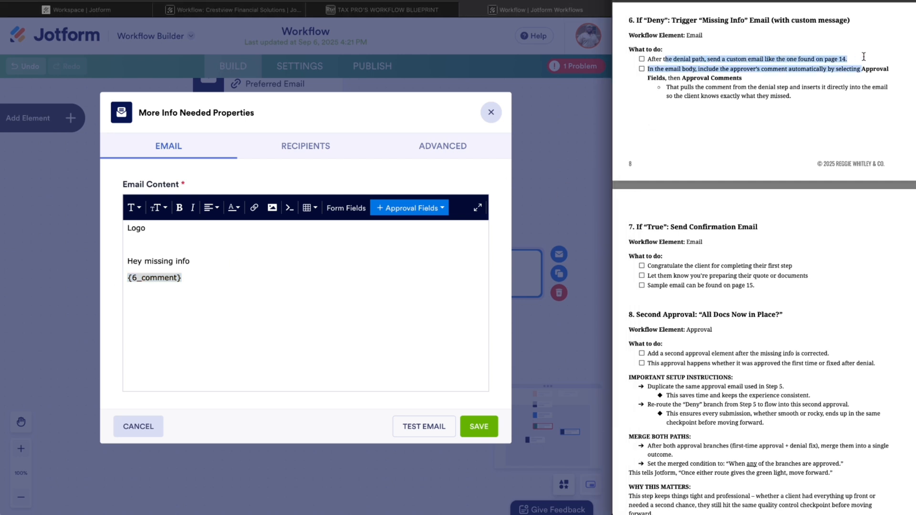
{"action": "scroll", "coordinate": [816, 151], "scroll_direction": "down", "scroll_amount": 20}
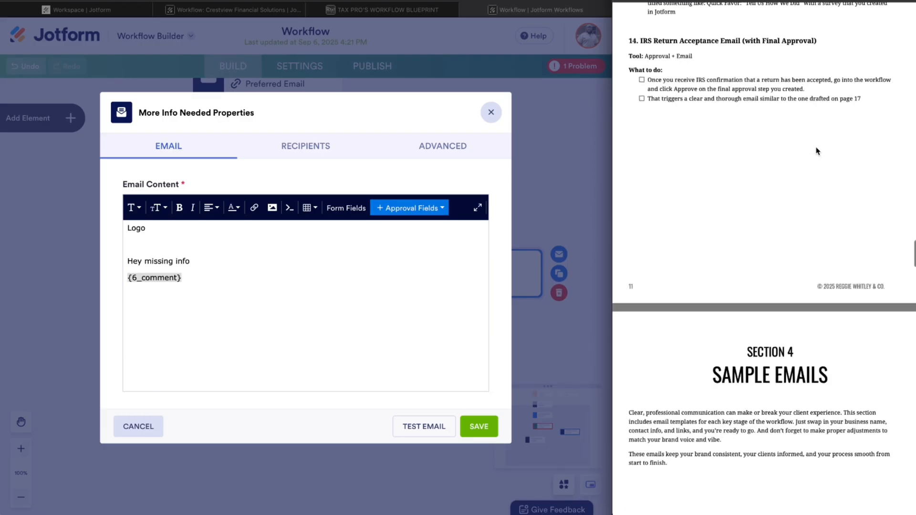
{"action": "scroll", "coordinate": [817, 151], "scroll_direction": "down", "scroll_amount": 13}
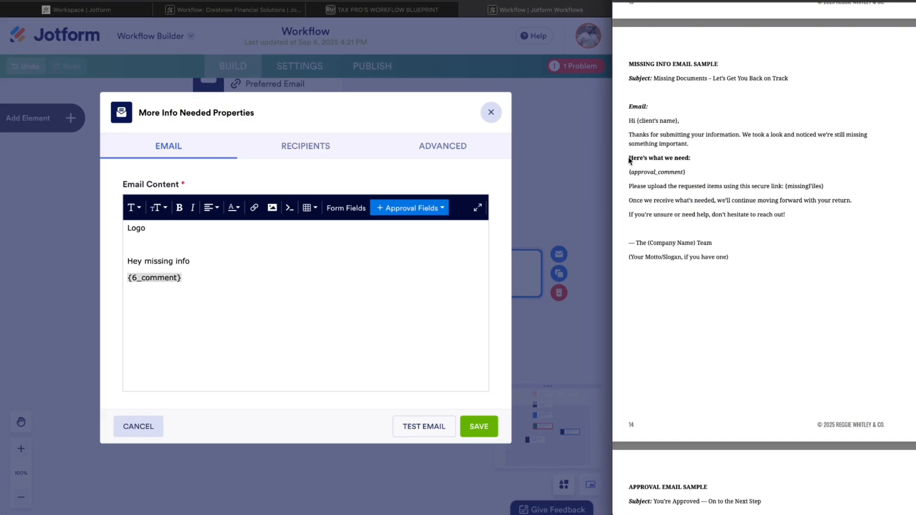
{"action": "left_click_drag", "start_coordinate": [629, 159], "coordinate": [695, 157]}
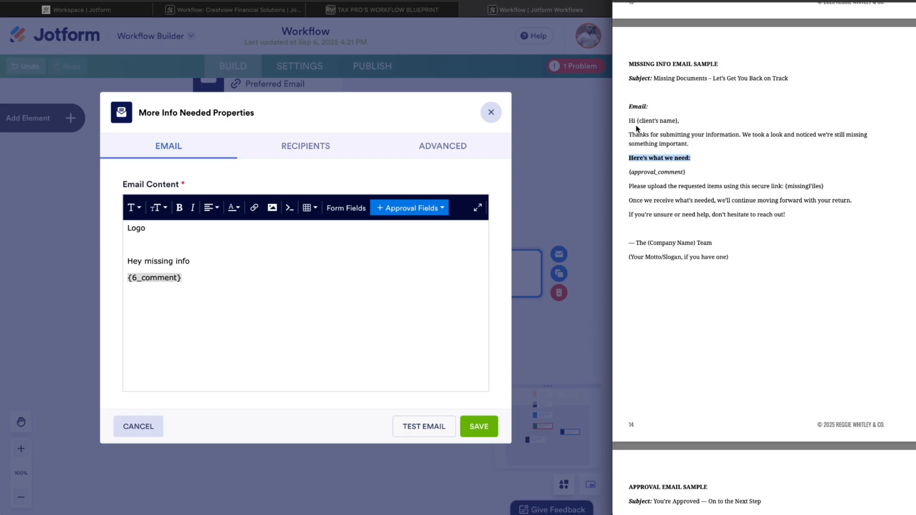
{"action": "left_click_drag", "start_coordinate": [629, 122], "coordinate": [698, 135]}
{"action": "left_click", "coordinate": [670, 122]}
{"action": "left_click_drag", "start_coordinate": [637, 122], "coordinate": [674, 122]}
{"action": "left_click_drag", "start_coordinate": [632, 136], "coordinate": [780, 143]}
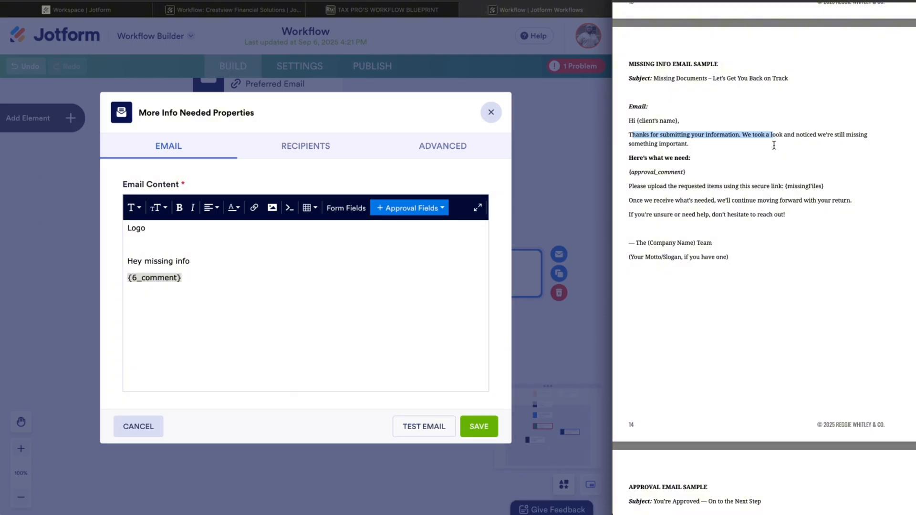
{"action": "left_click_drag", "start_coordinate": [771, 146], "coordinate": [711, 158]}
{"action": "left_click", "coordinate": [628, 175]}
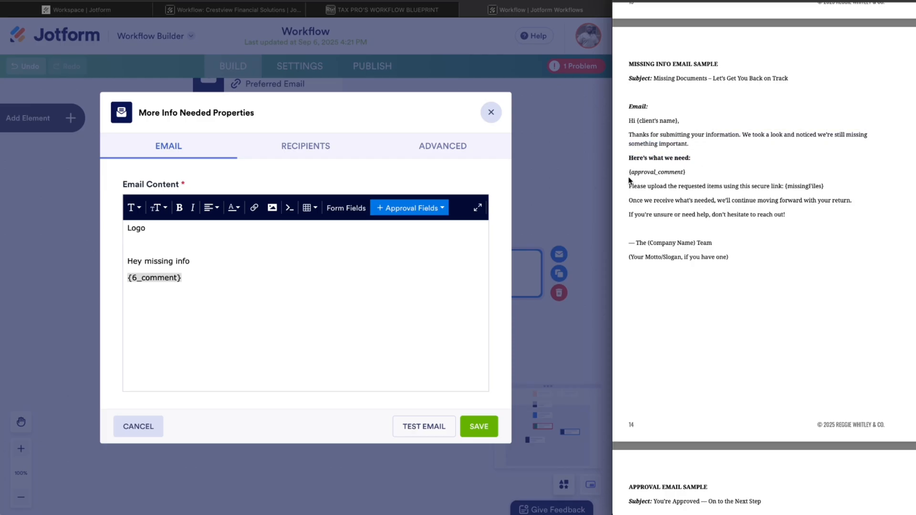
{"action": "left_click_drag", "start_coordinate": [629, 176], "coordinate": [690, 171]}
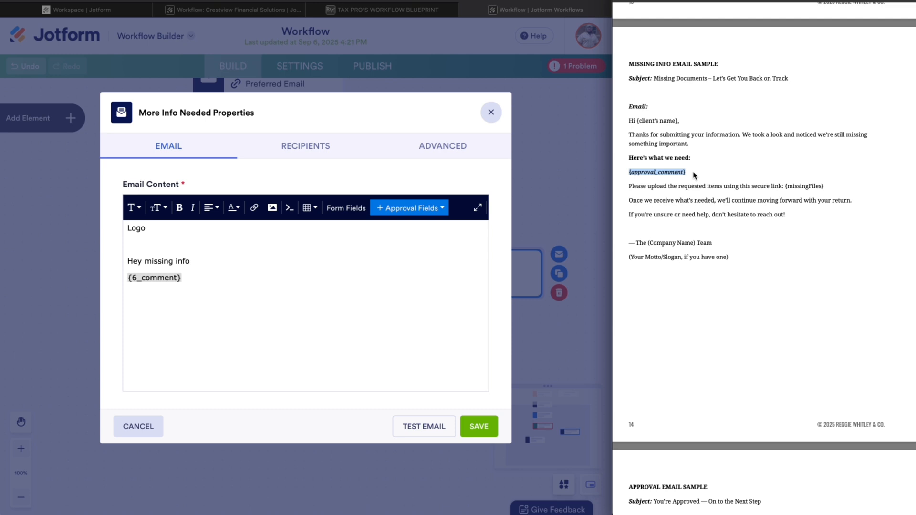
{"action": "left_click", "coordinate": [786, 188]}
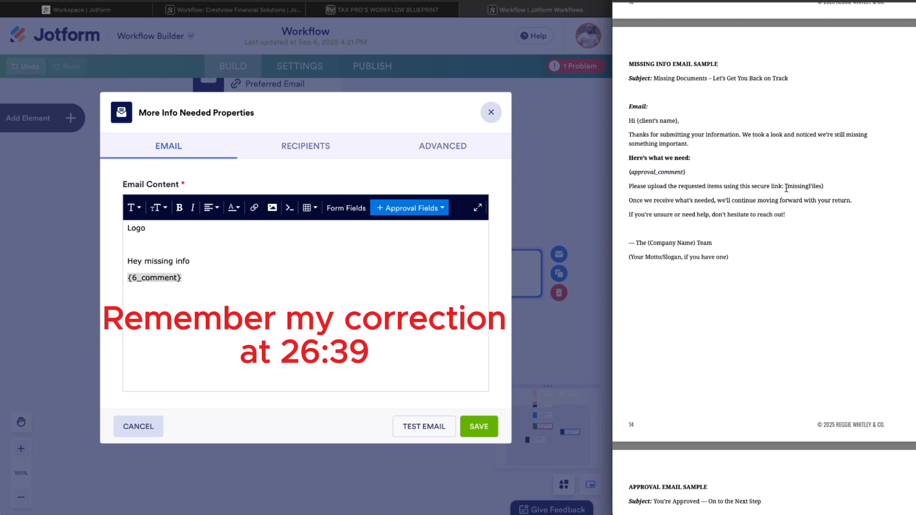
{"action": "left_click_drag", "start_coordinate": [784, 188], "coordinate": [828, 185]}
{"action": "left_click", "coordinate": [800, 186]}
{"action": "left_click_drag", "start_coordinate": [785, 186], "coordinate": [822, 186]}
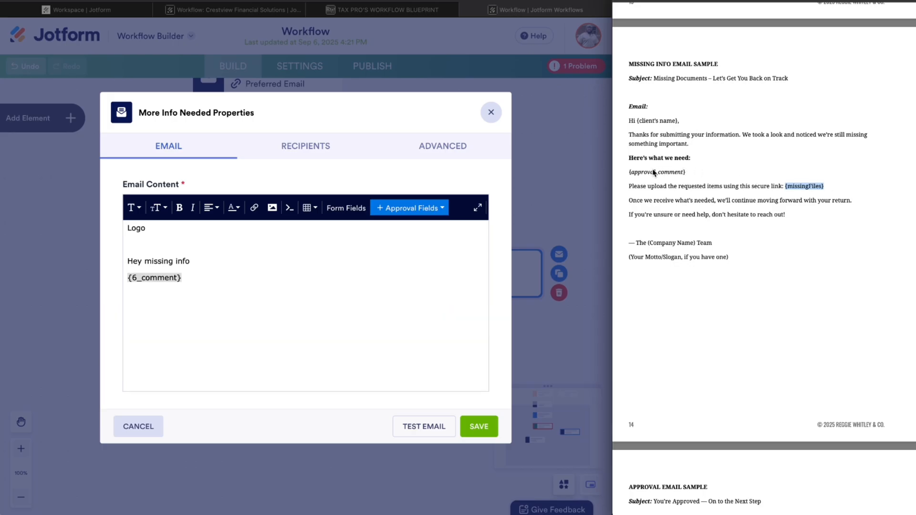
Step: Go back from the email samples to section 6 of the blueprint, on the Missing Info email triggered by a denial
{"action": "scroll", "coordinate": [724, 198], "scroll_direction": "up", "scroll_amount": 20}
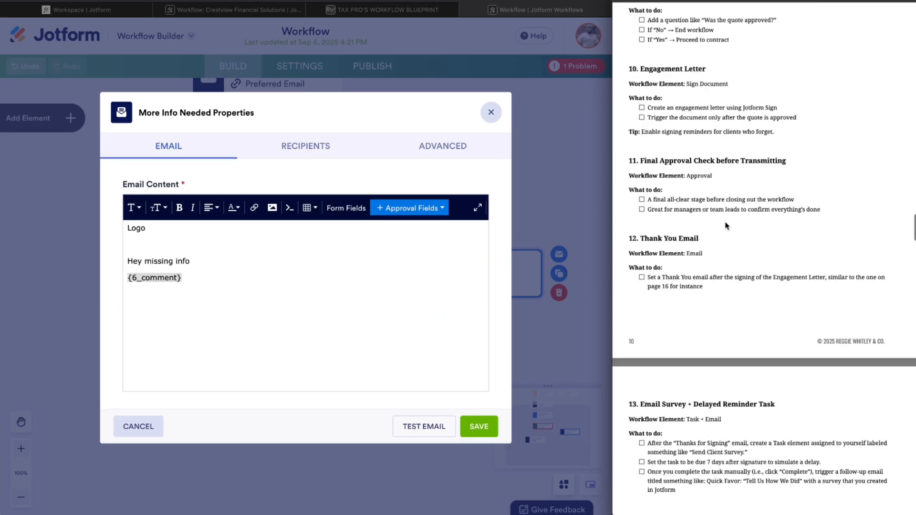
{"action": "scroll", "coordinate": [725, 227], "scroll_direction": "up", "scroll_amount": 10}
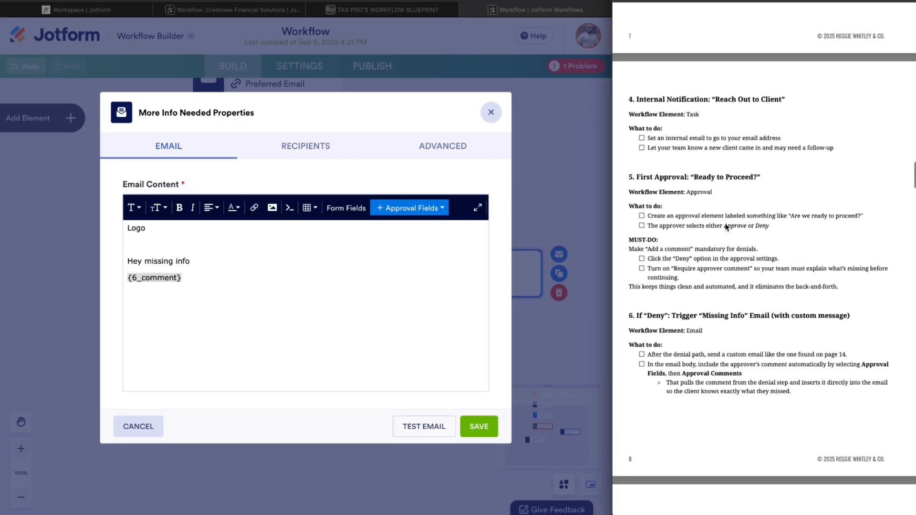
{"action": "scroll", "coordinate": [725, 226], "scroll_direction": "down", "scroll_amount": 1}
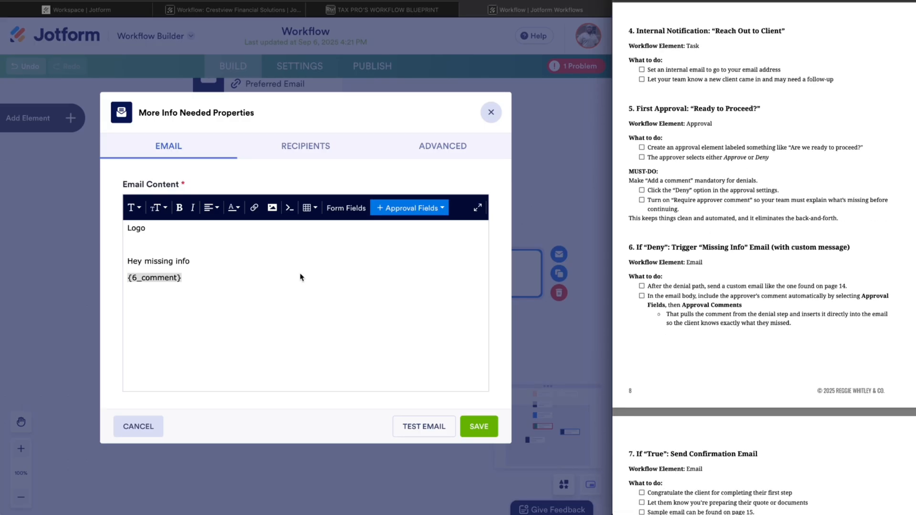
Step: Set the sender name of the More Info Needed email to "YOUR NAME!!!!" in its recipient settings
{"action": "left_click", "coordinate": [241, 281]}
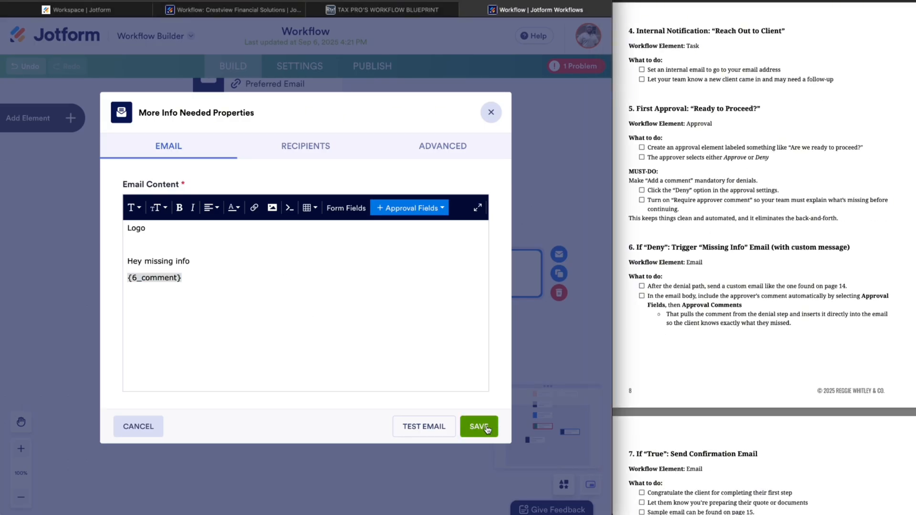
{"action": "left_click", "coordinate": [296, 155]}
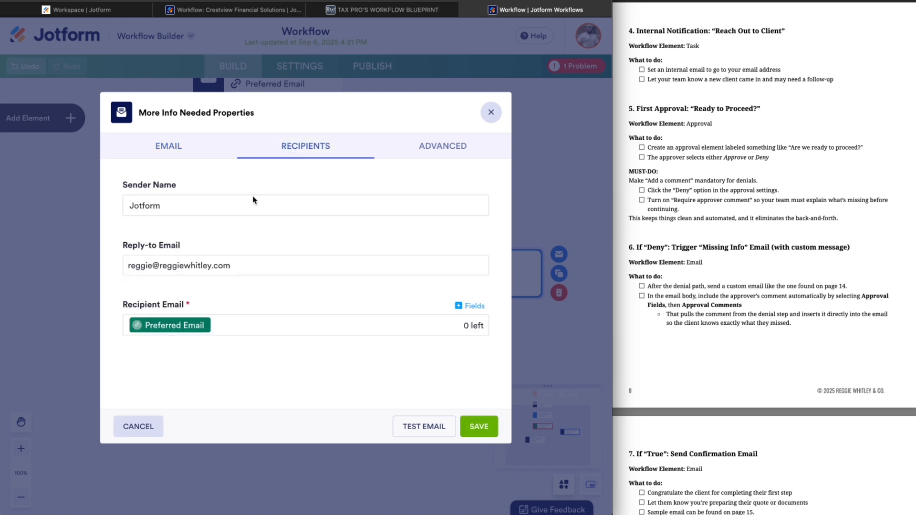
{"action": "double_click", "coordinate": [138, 206]}
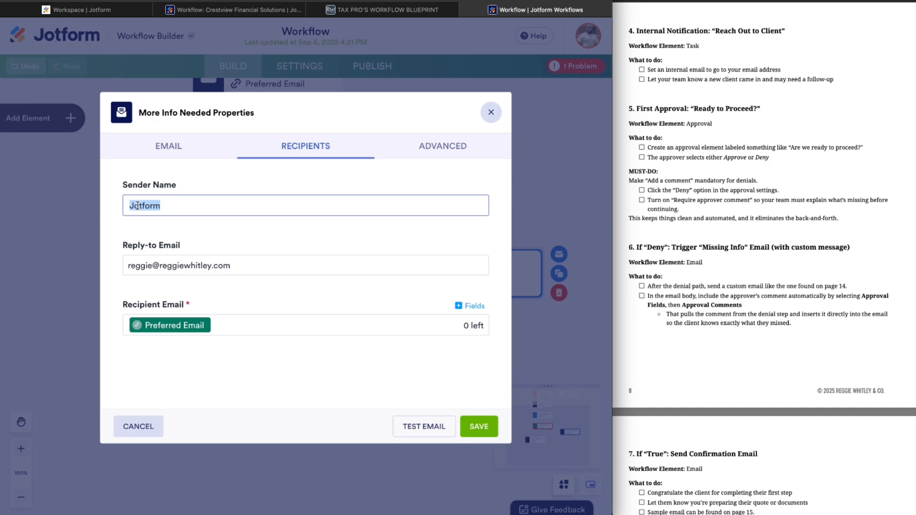
{"action": "type", "text": "YOUR NAME!!!!"}
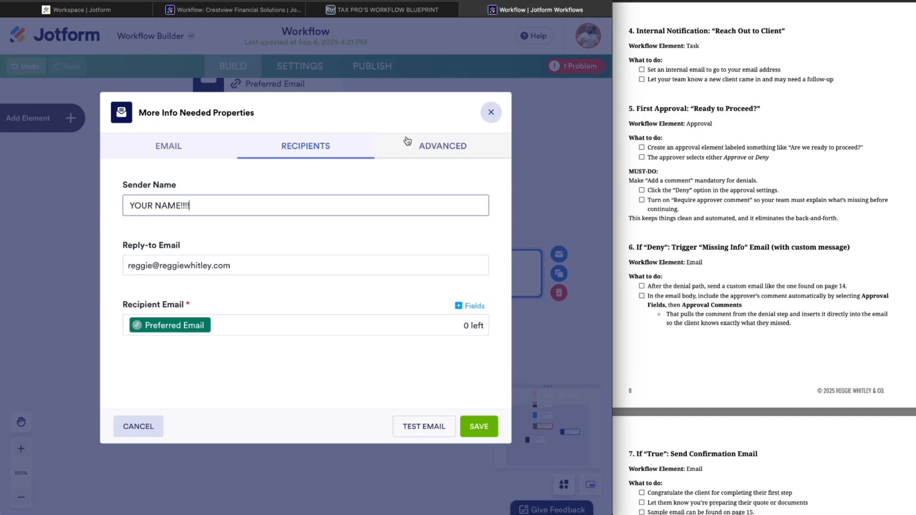
Step: Look through the advanced options of the More Info Needed email and save its properties
{"action": "left_click", "coordinate": [426, 153]}
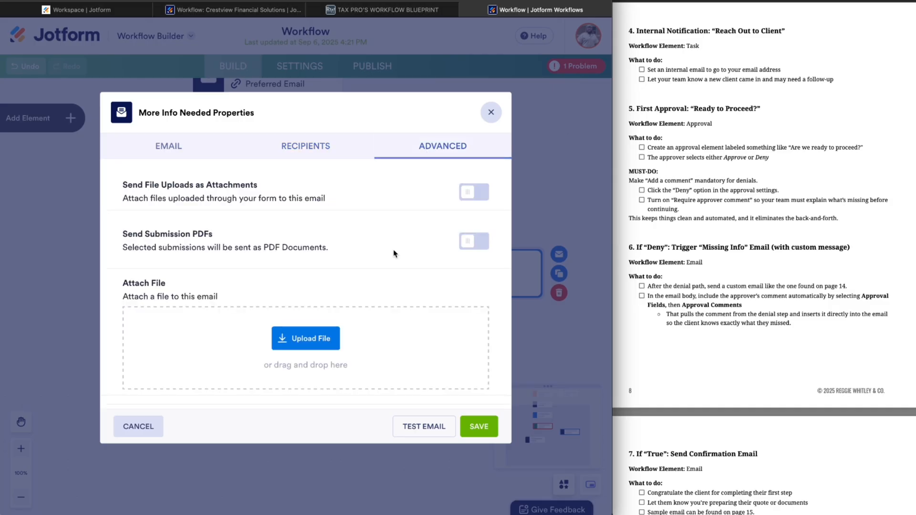
{"action": "scroll", "coordinate": [393, 253], "scroll_direction": "down", "scroll_amount": 3}
{"action": "scroll", "coordinate": [392, 253], "scroll_direction": "up", "scroll_amount": 3}
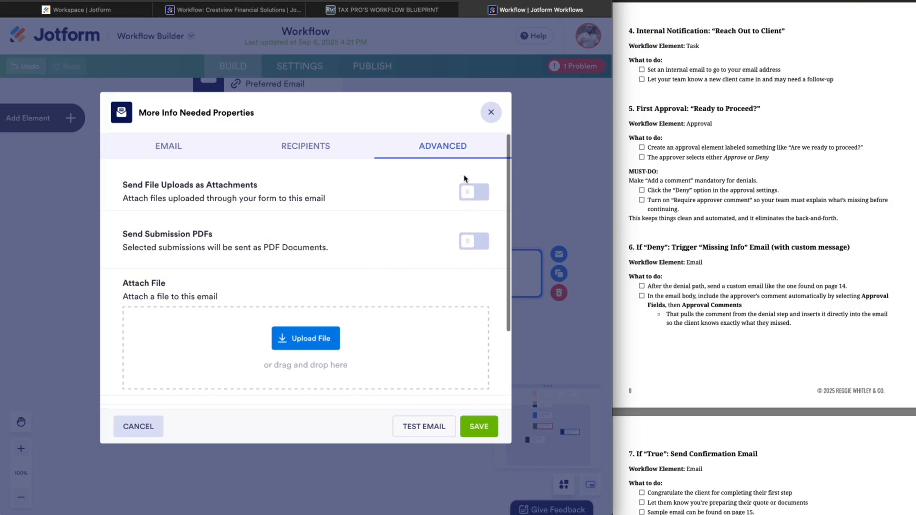
{"action": "left_click", "coordinate": [477, 426]}
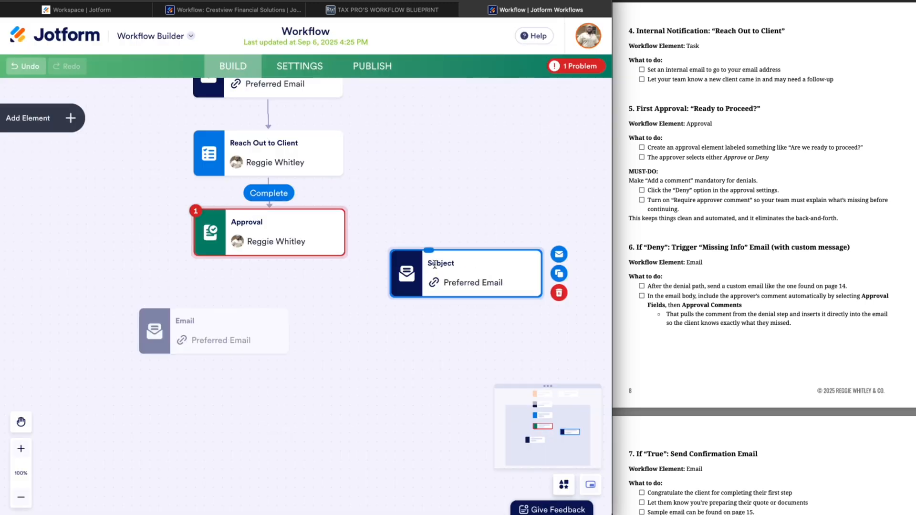
Step: Connect the Approval element to the Subject email and assign the Missing Info outcome to that branch
{"action": "mouse_move", "coordinate": [342, 234]}
{"action": "left_click_drag", "start_coordinate": [344, 232], "coordinate": [465, 238]}
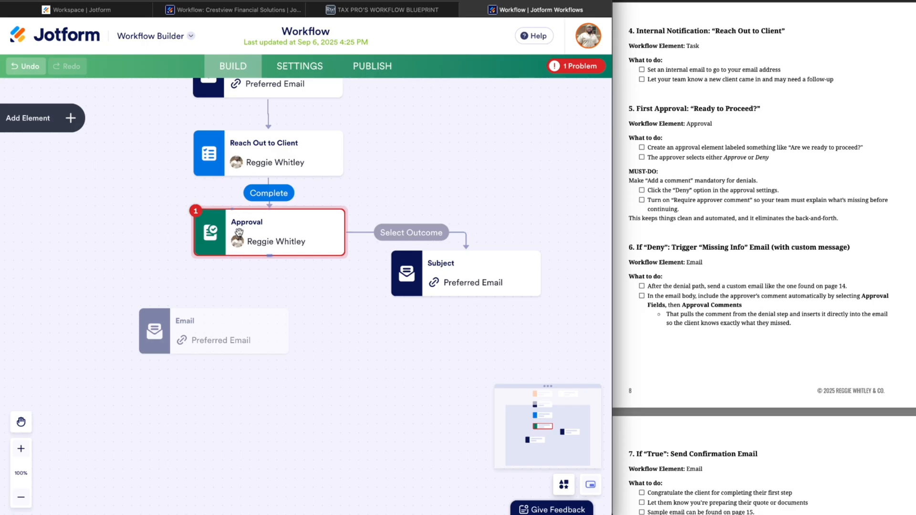
{"action": "left_click", "coordinate": [274, 229]}
{"action": "left_click", "coordinate": [362, 213]}
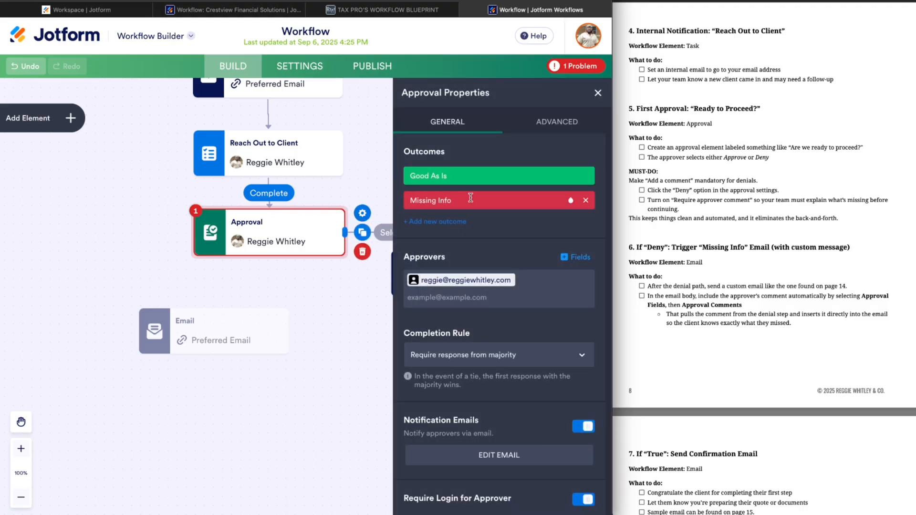
{"action": "left_click", "coordinate": [598, 93]}
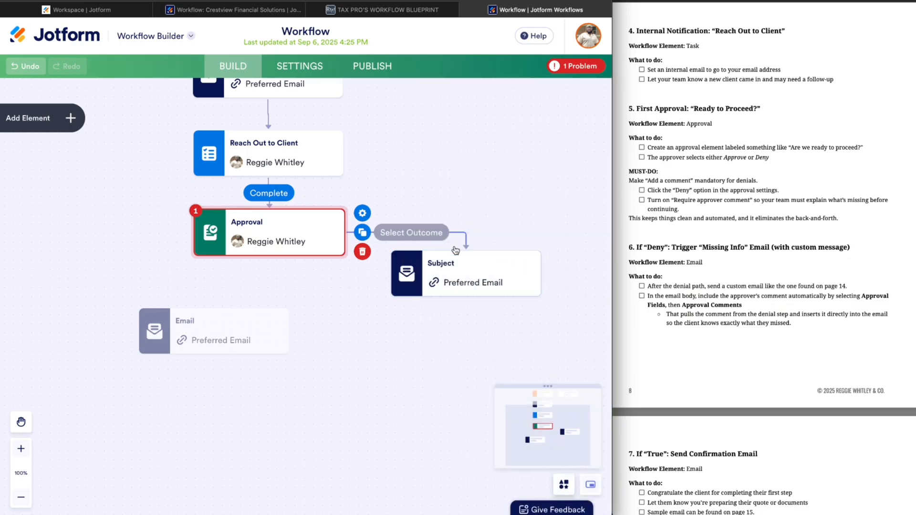
{"action": "left_click", "coordinate": [410, 233]}
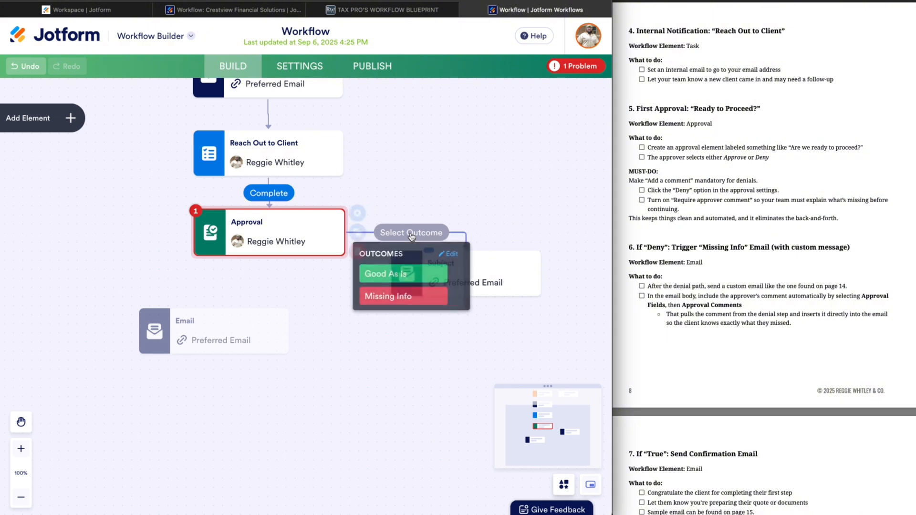
{"action": "left_click", "coordinate": [403, 298]}
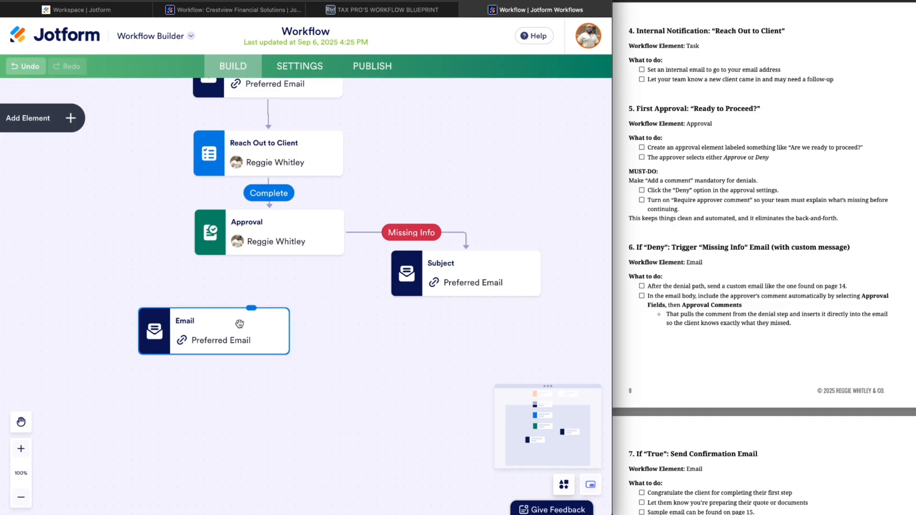
Step: Position the unconnected Email element directly below Approval and rename it Approved Email
{"action": "left_click_drag", "start_coordinate": [213, 329], "coordinate": [269, 301]}
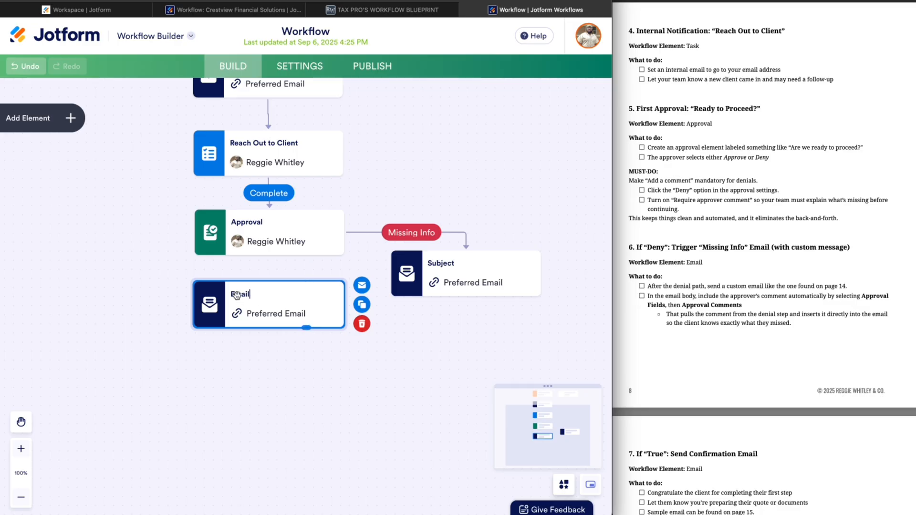
{"action": "left_click_drag", "start_coordinate": [210, 286], "coordinate": [210, 307]}
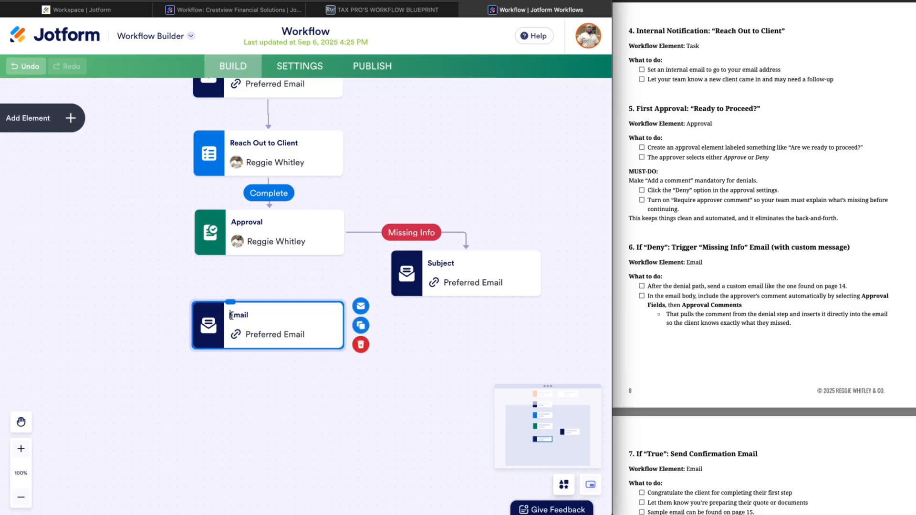
{"action": "type", "text": "APPRO"}
{"action": "key", "text": "BackSpace"}
{"action": "key", "text": "BackSpace"}
{"action": "key", "text": "BackSpace"}
{"action": "key", "text": "BackSpace"}
{"action": "type", "text": "pproved"}
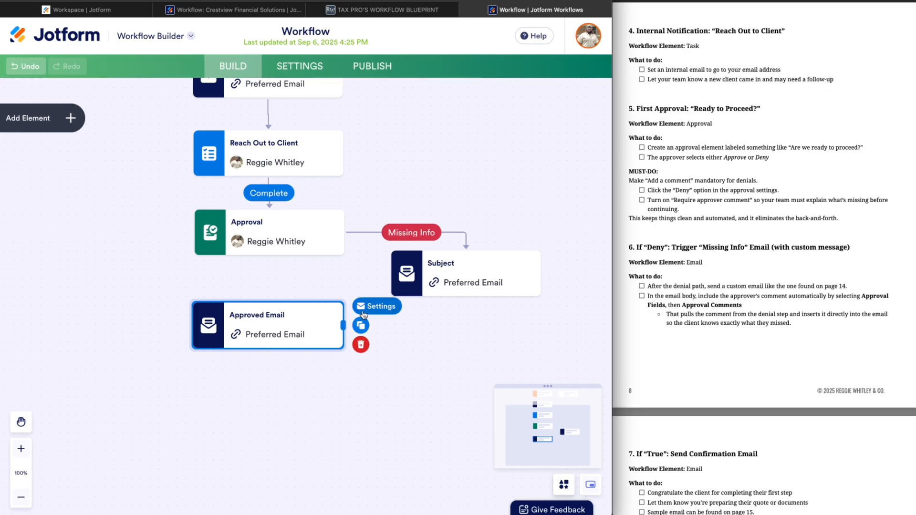
Step: Open the Approved Email's properties and set its subject to "Ready to Proceed"
{"action": "left_click", "coordinate": [380, 312]}
{"action": "scroll", "coordinate": [688, 314], "scroll_direction": "down", "scroll_amount": 5}
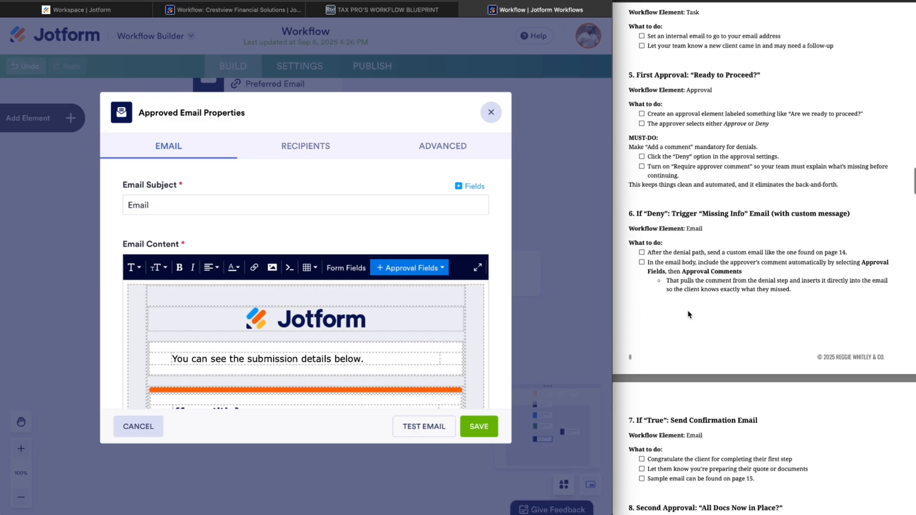
{"action": "scroll", "coordinate": [689, 314], "scroll_direction": "up", "scroll_amount": 1}
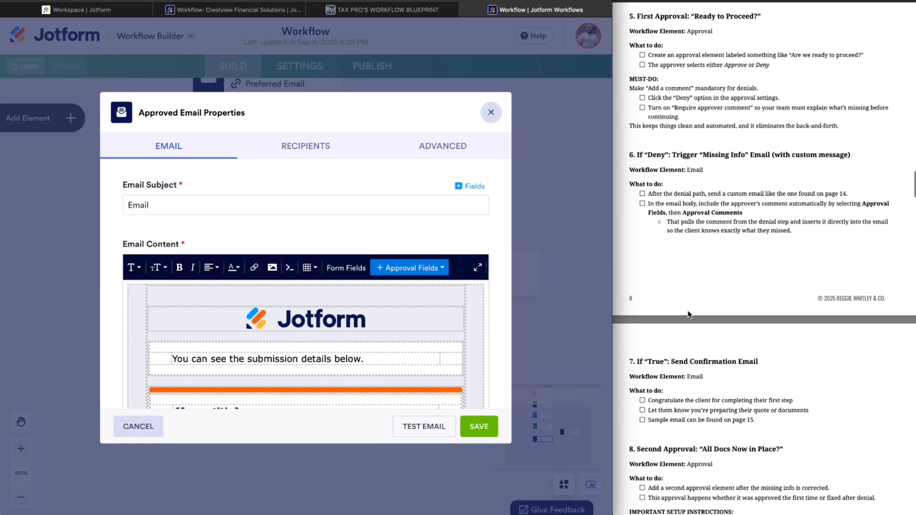
{"action": "left_click", "coordinate": [190, 205]}
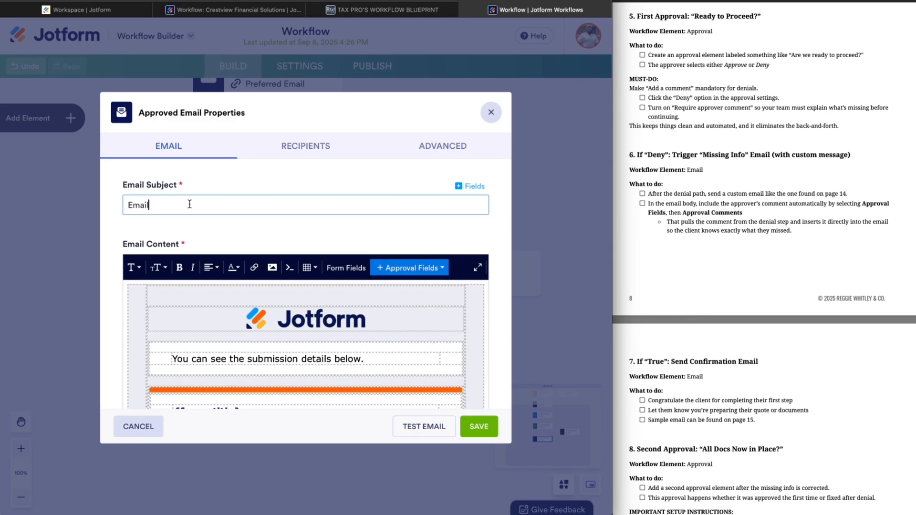
{"action": "key", "text": "ctrl+a"}
{"action": "type", "text": "Ready to Procee"}
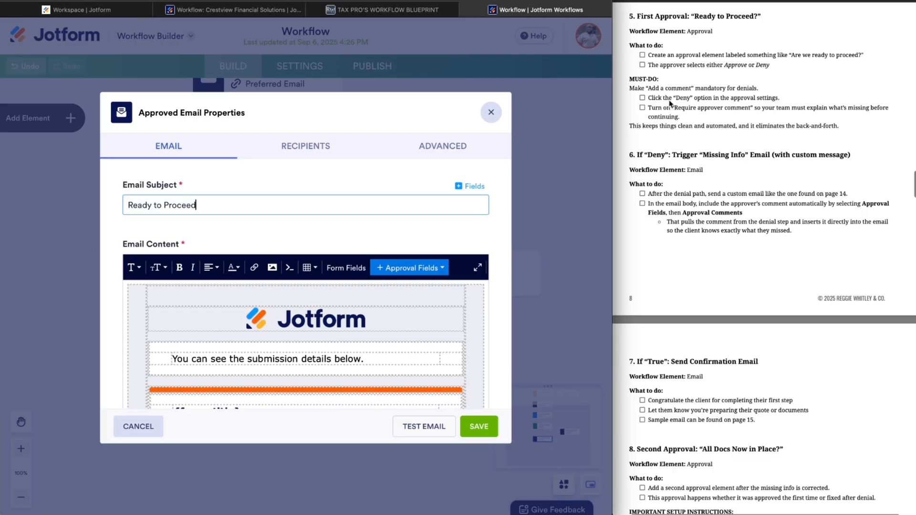
Step: Consult section 7 of the guide, replace the email subject with "We're good to go!!" and save the email
{"action": "scroll", "coordinate": [680, 182], "scroll_direction": "down", "scroll_amount": 6}
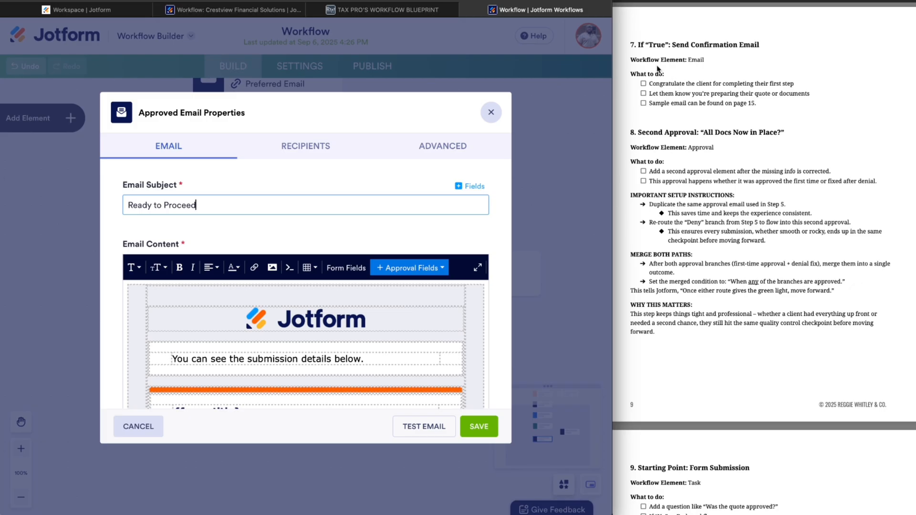
{"action": "key", "text": "ctrl+a"}
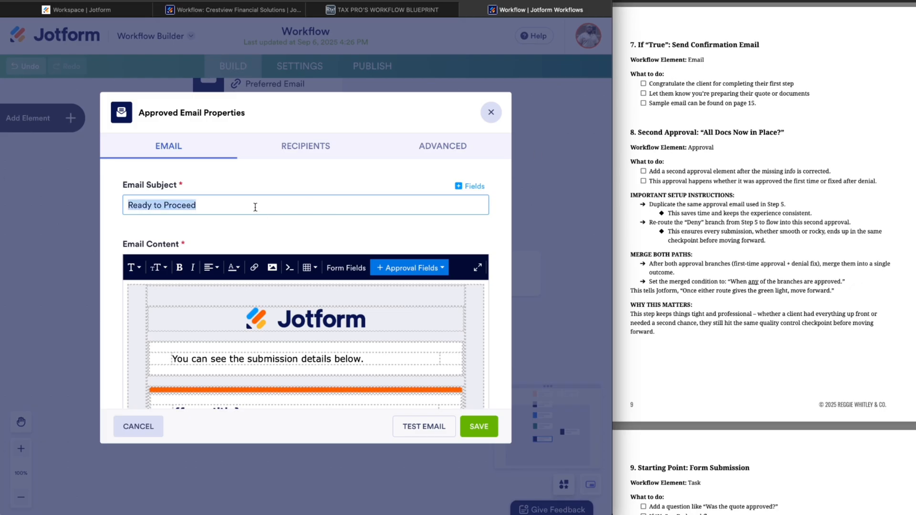
{"action": "type", "text": "We're good to go"}
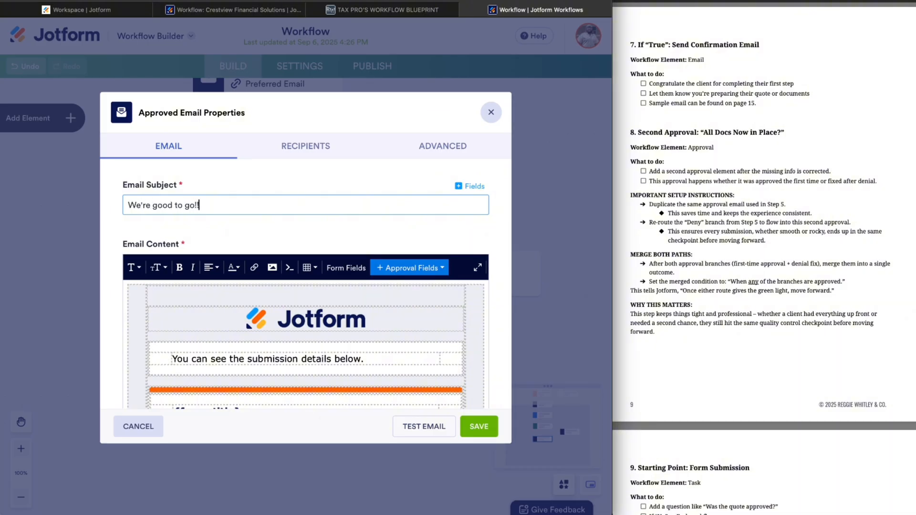
{"action": "type", "text": "!!"}
{"action": "left_click", "coordinate": [487, 426]}
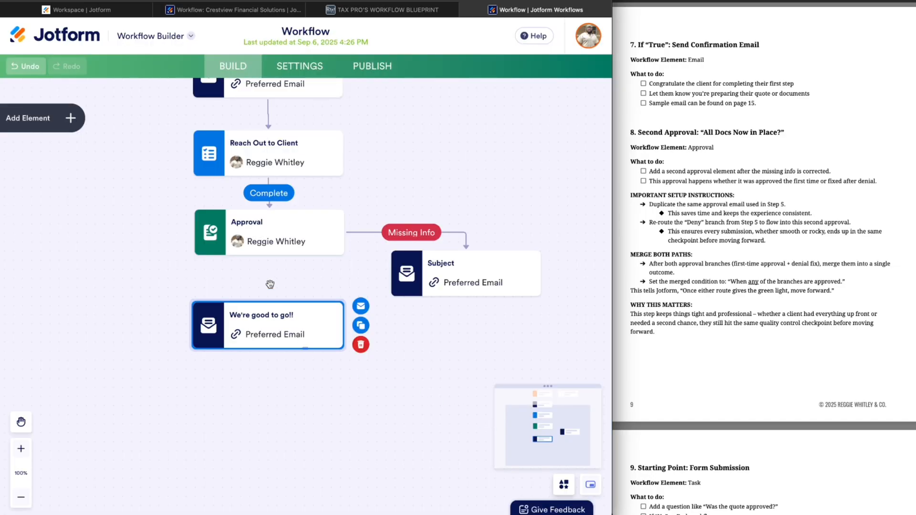
Step: Connect Approval to the "We're good to go!!" email and assign the Good As Is outcome to that branch
{"action": "left_click_drag", "start_coordinate": [269, 256], "coordinate": [273, 295]}
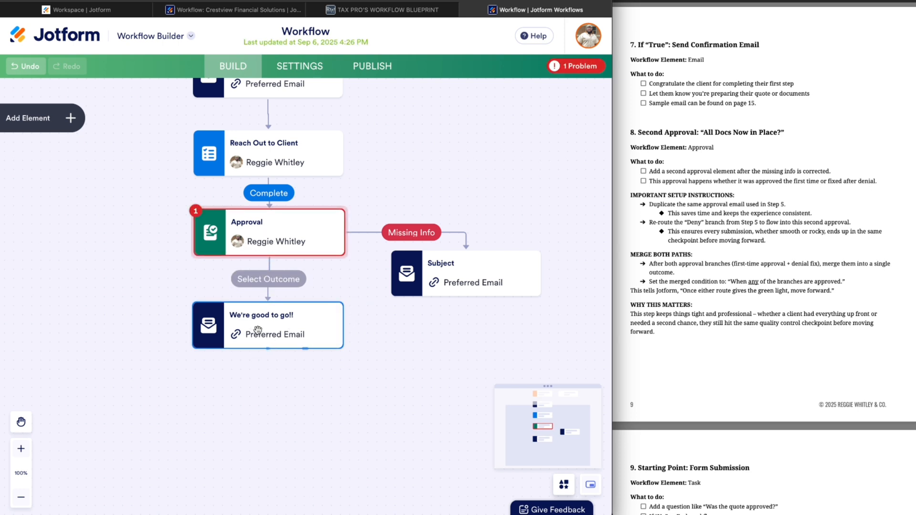
{"action": "left_click", "coordinate": [259, 284]}
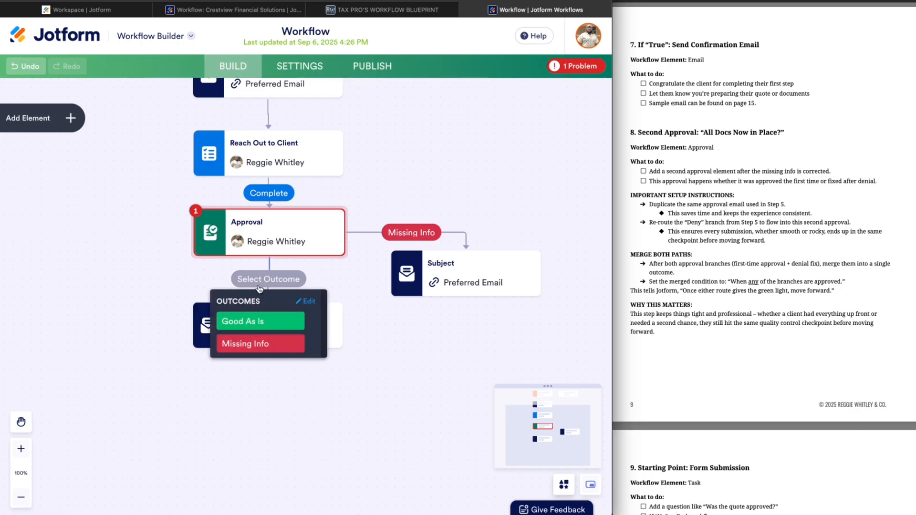
{"action": "left_click", "coordinate": [255, 319]}
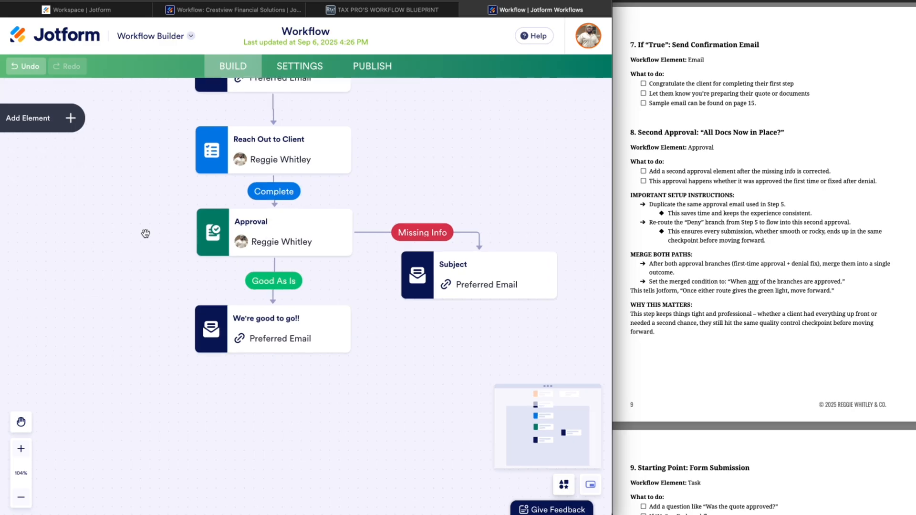
{"action": "scroll", "coordinate": [146, 220], "scroll_direction": "up", "scroll_amount": 5}
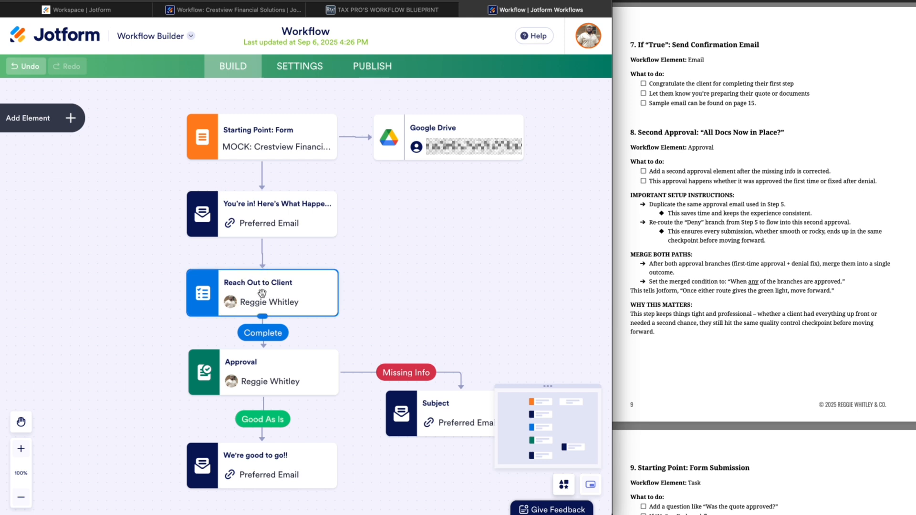
{"action": "scroll", "coordinate": [152, 219], "scroll_direction": "down", "scroll_amount": 5}
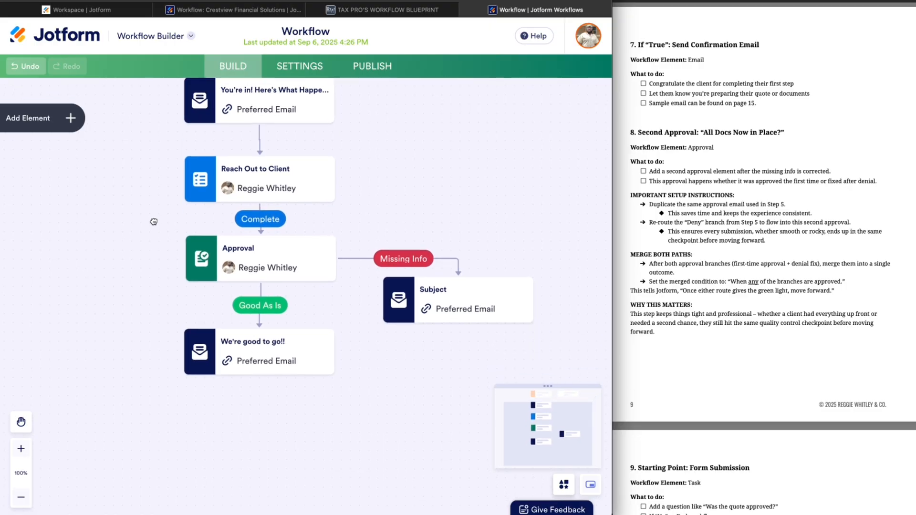
{"action": "left_click", "coordinate": [272, 175]}
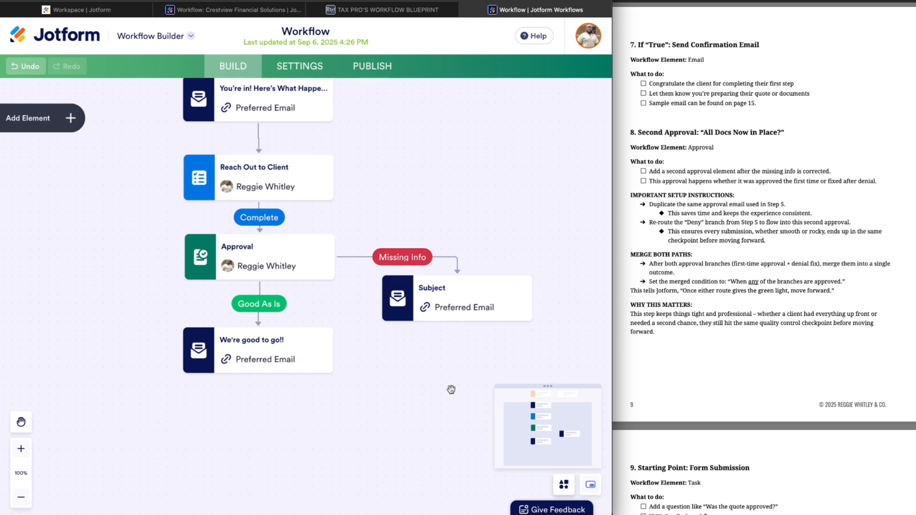
Step: Add a second Approval element, as section 8 of the guide describes, and place it directly below the Subject email
{"action": "left_click_drag", "start_coordinate": [450, 389], "coordinate": [437, 266]}
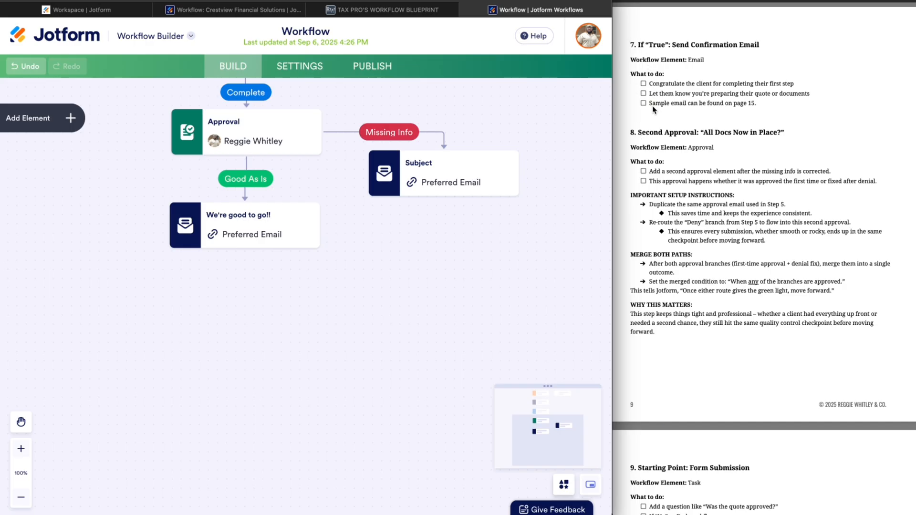
{"action": "scroll", "coordinate": [652, 109], "scroll_direction": "down", "scroll_amount": 5}
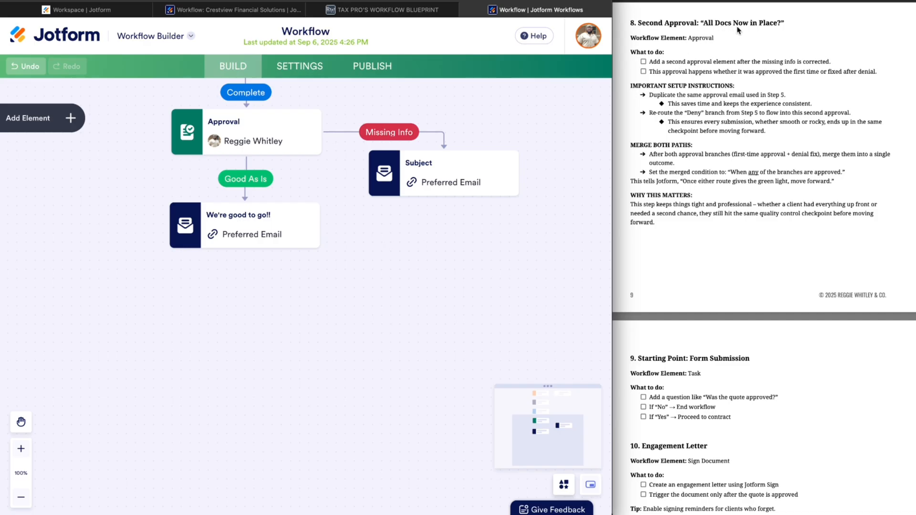
{"action": "left_click", "coordinate": [70, 120]}
{"action": "left_click_drag", "start_coordinate": [55, 305], "coordinate": [413, 244]}
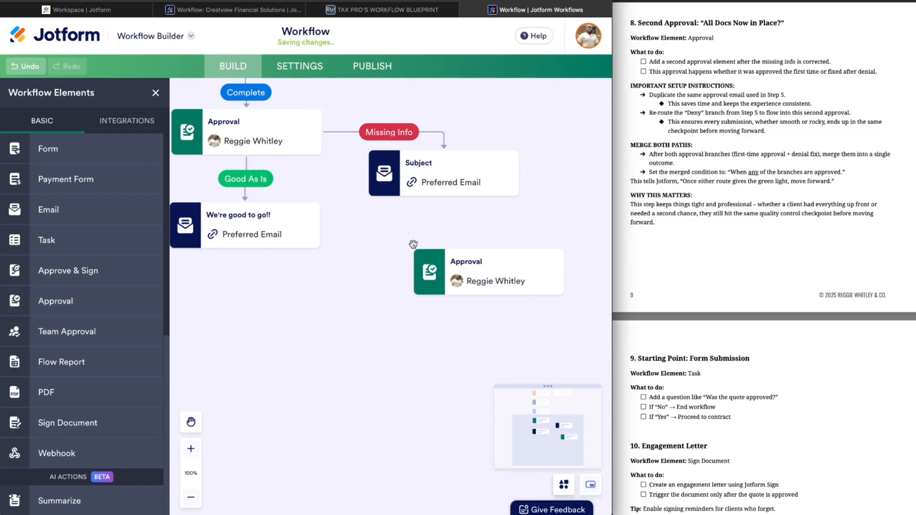
{"action": "left_click_drag", "start_coordinate": [505, 263], "coordinate": [459, 241]}
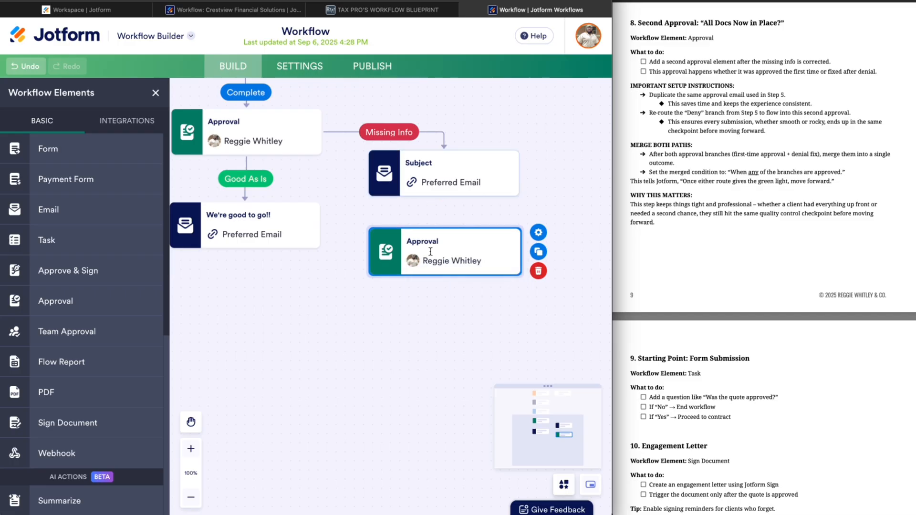
Step: Remove the Deny outcome from the second Approval element and look through its advanced options
{"action": "mouse_move", "coordinate": [433, 272]}
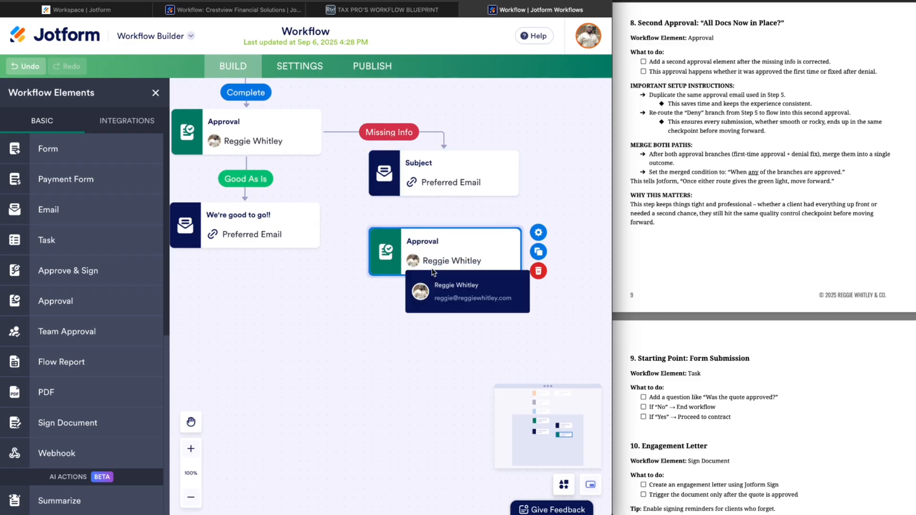
{"action": "left_click", "coordinate": [547, 239]}
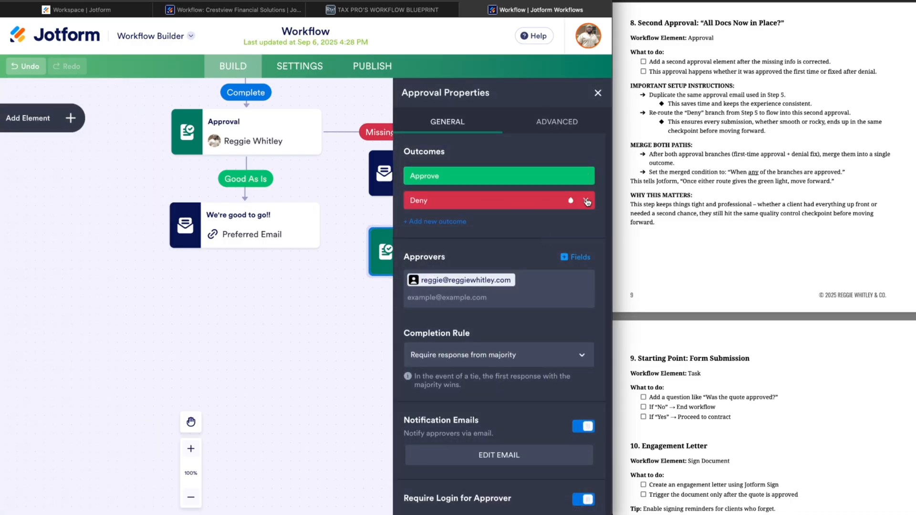
{"action": "left_click", "coordinate": [586, 201]}
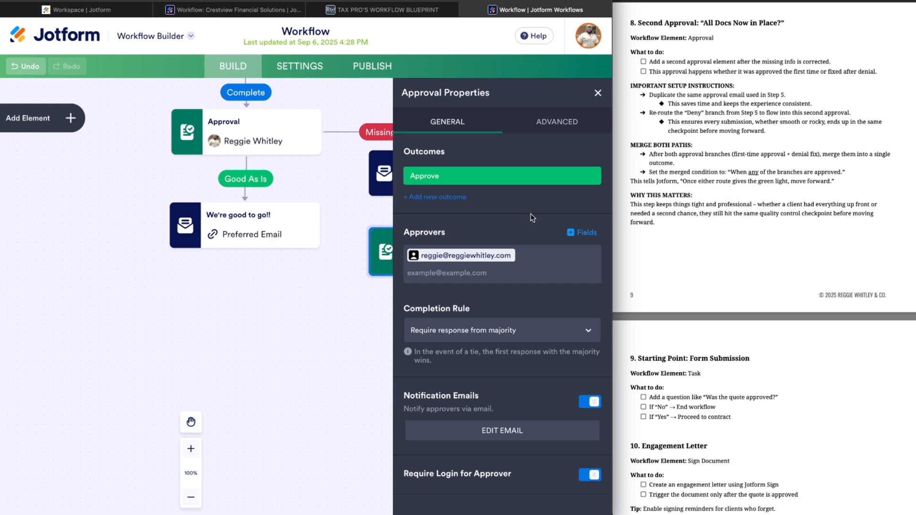
{"action": "left_click", "coordinate": [553, 131]}
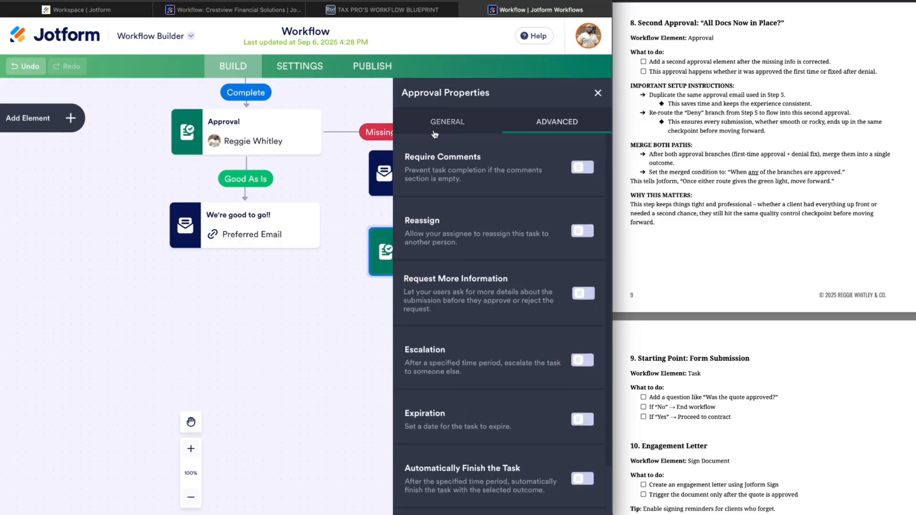
{"action": "scroll", "coordinate": [514, 196], "scroll_direction": "down", "scroll_amount": 3}
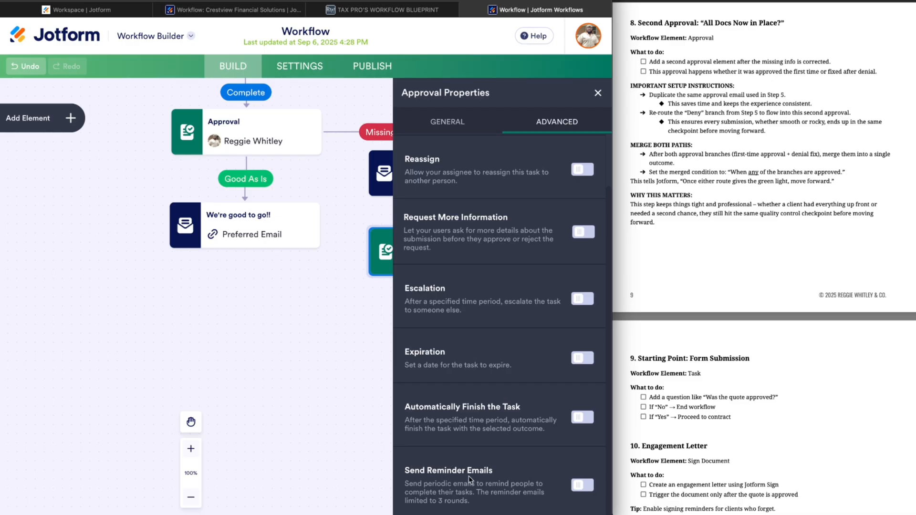
{"action": "scroll", "coordinate": [469, 476], "scroll_direction": "up", "scroll_amount": 3}
{"action": "left_click", "coordinate": [448, 123]}
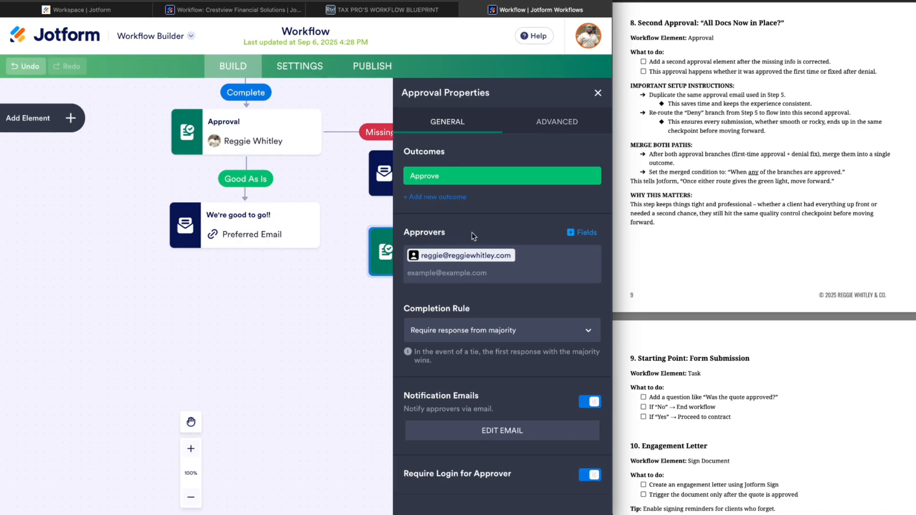
Step: Connect the Subject email to the second Approval, and place a duplicate of the "We're good to go!!" email below that Approval
{"action": "left_click", "coordinate": [599, 92]}
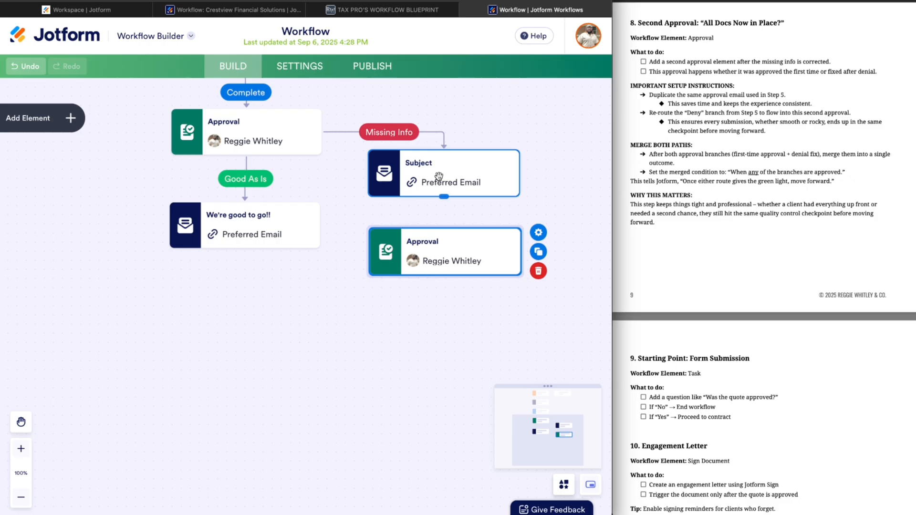
{"action": "left_click_drag", "start_coordinate": [444, 197], "coordinate": [444, 223]}
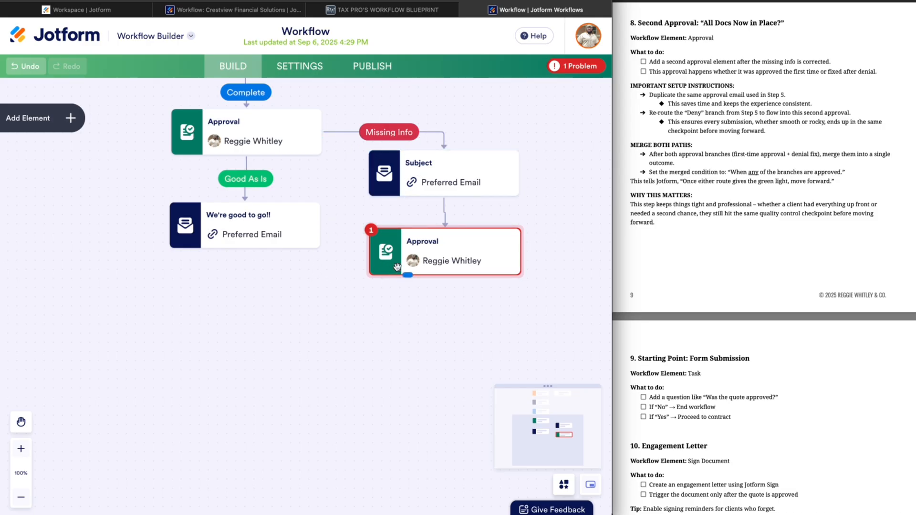
{"action": "left_click", "coordinate": [280, 227]}
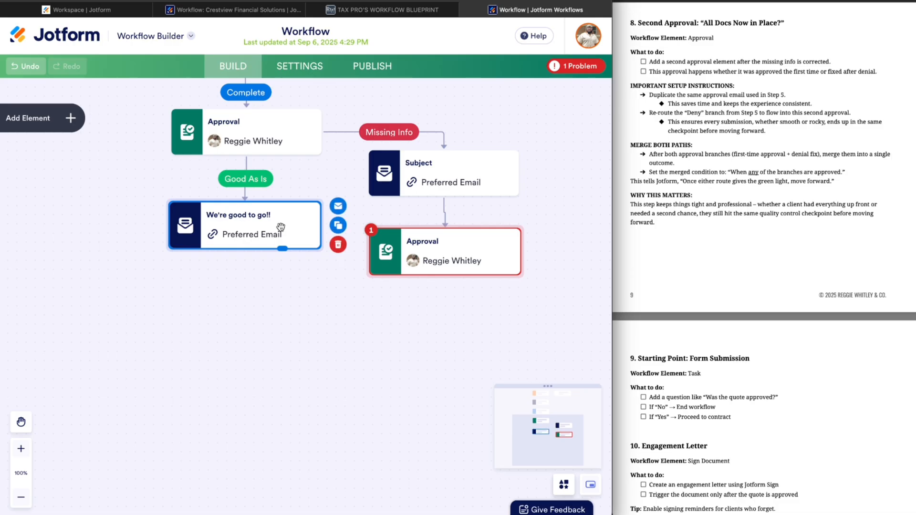
{"action": "left_click", "coordinate": [346, 231]}
{"action": "left_click_drag", "start_coordinate": [268, 282], "coordinate": [429, 317]}
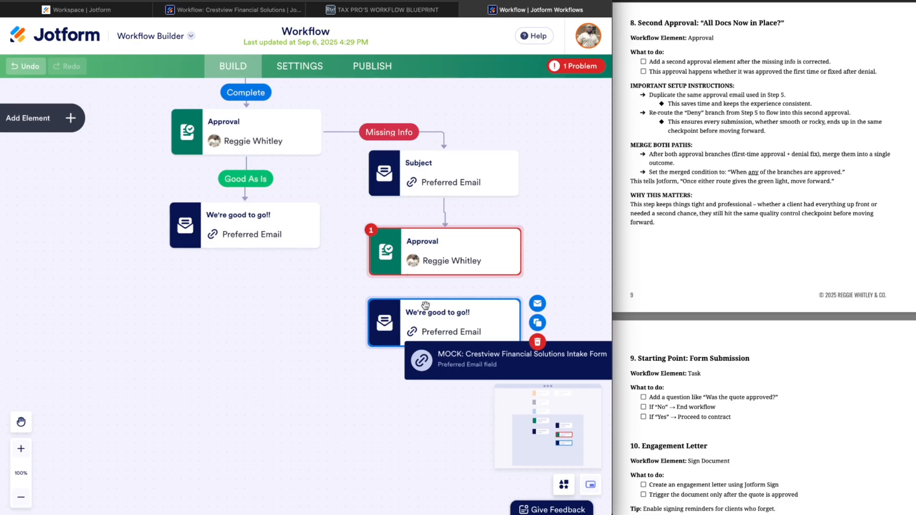
Step: Rename the second Approval element's Approve outcome to "Good As Is"
{"action": "left_click", "coordinate": [514, 241]}
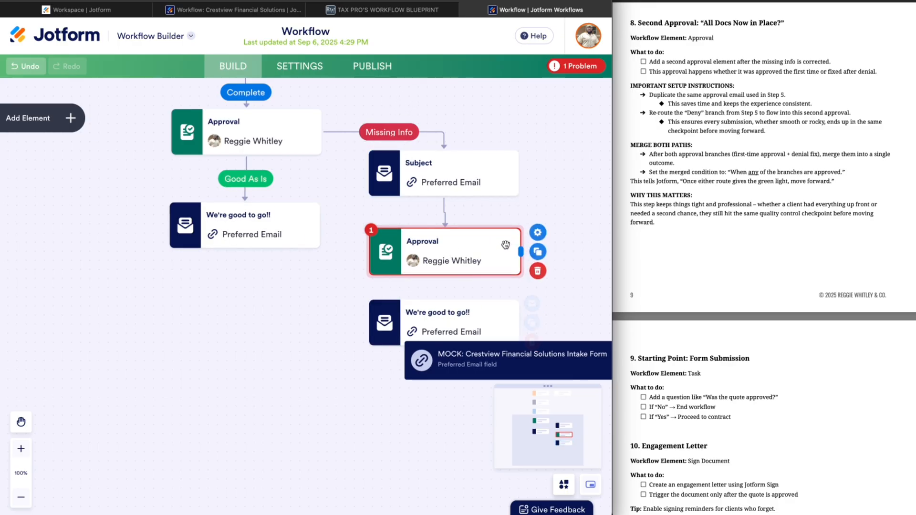
{"action": "left_click", "coordinate": [539, 233]}
{"action": "double_click", "coordinate": [427, 176]}
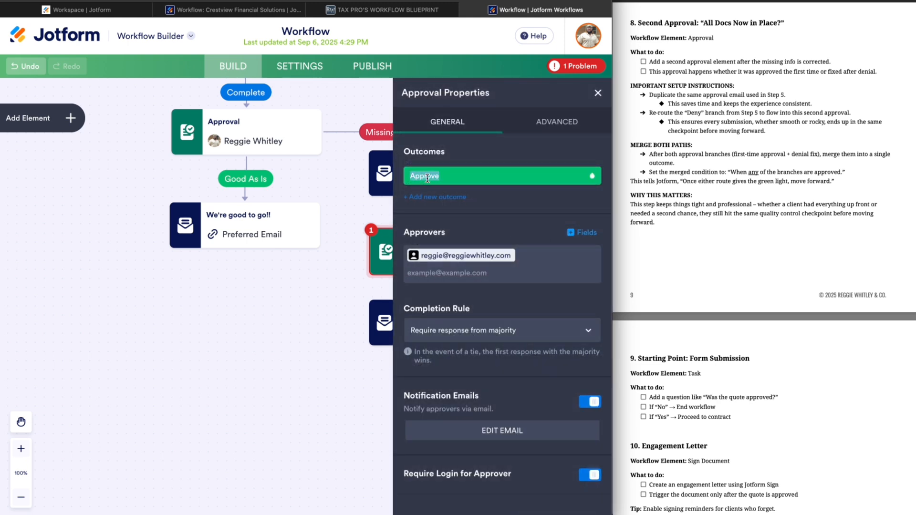
{"action": "type", "text": "Good As Is"}
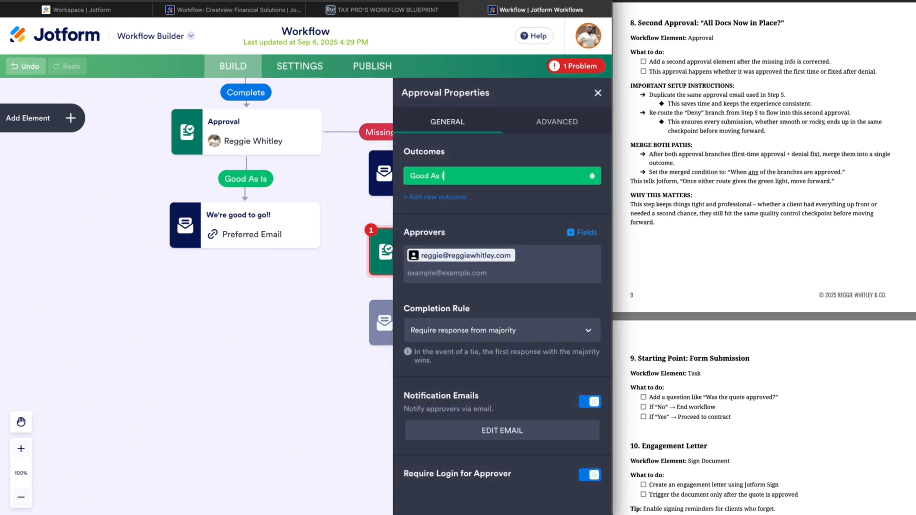
{"action": "left_click", "coordinate": [598, 92]}
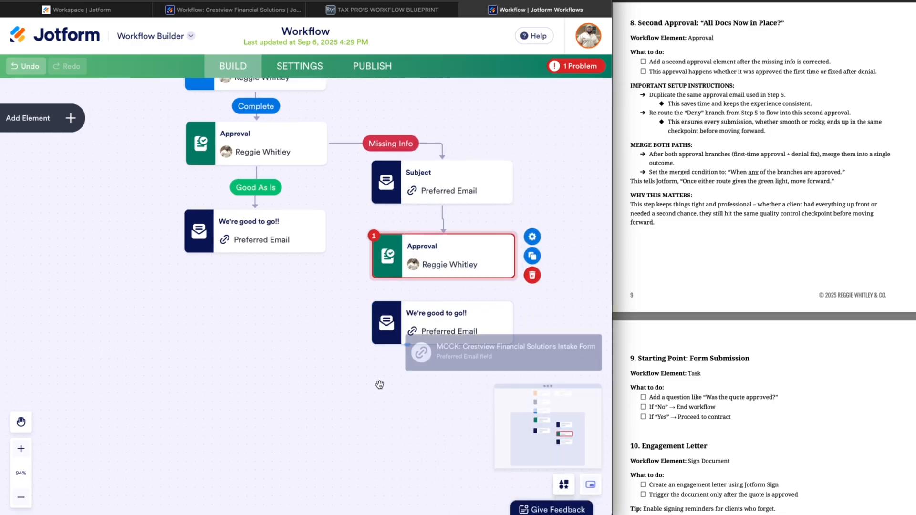
Step: Connect the second Approval to the duplicated "We're good to go!!" email and assign the Good As Is outcome to that branch
{"action": "scroll", "coordinate": [416, 326], "scroll_direction": "down", "scroll_amount": 2}
{"action": "left_click_drag", "start_coordinate": [444, 233], "coordinate": [444, 270]}
{"action": "left_click", "coordinate": [458, 245]}
{"action": "left_click", "coordinate": [430, 284]}
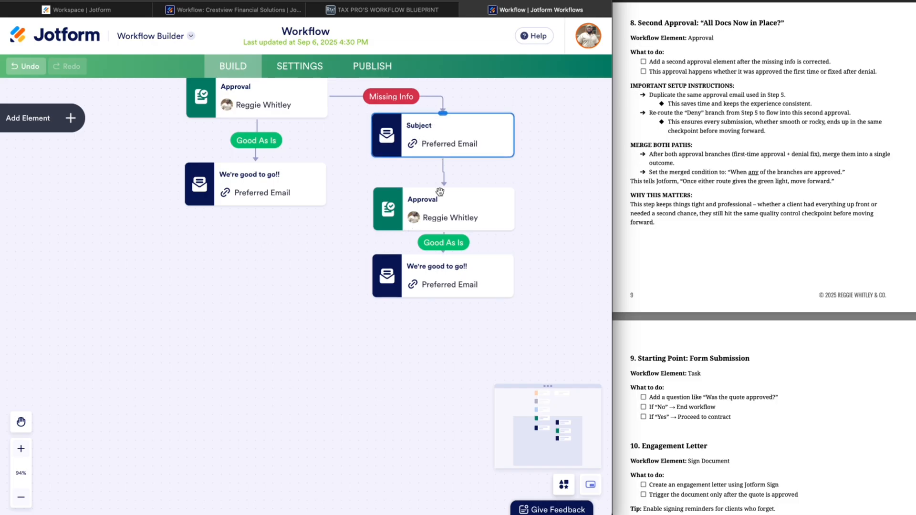
{"action": "left_click", "coordinate": [459, 261]}
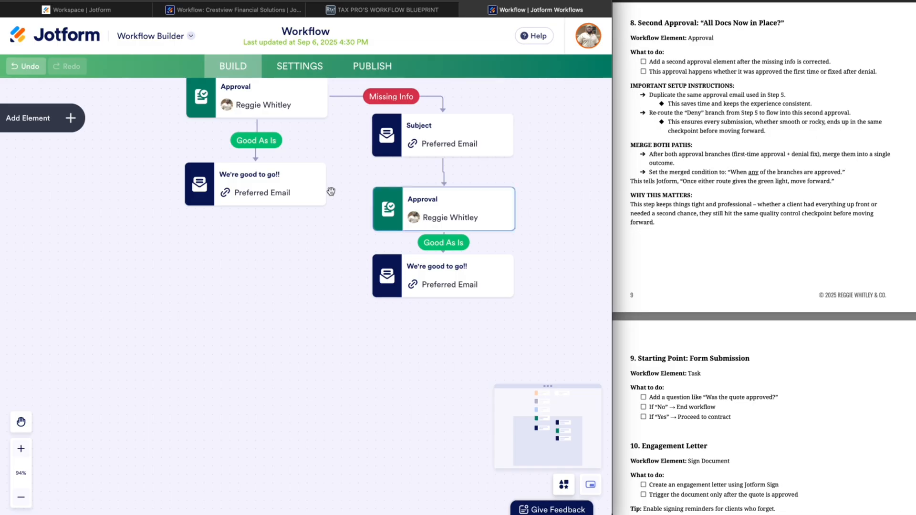
Step: Add a Merge Branches element below the first "We're good to go!!" email
{"action": "left_click", "coordinate": [36, 121]}
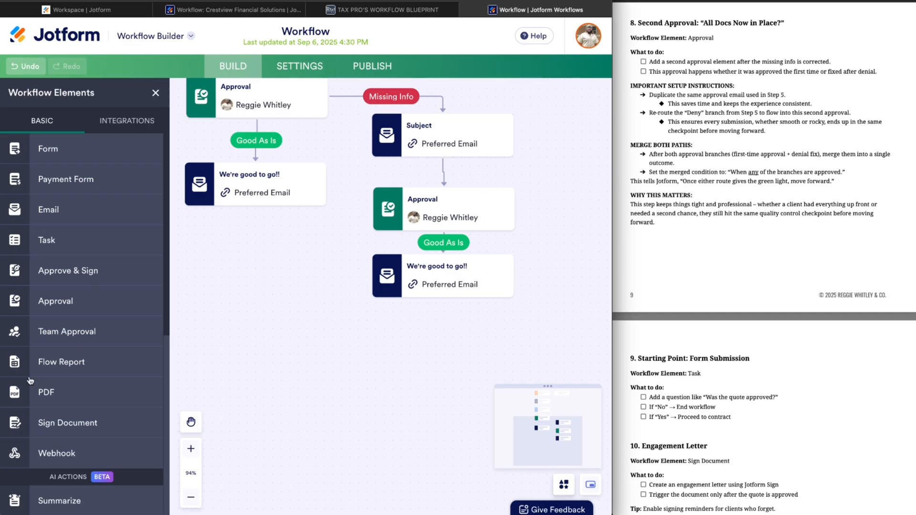
{"action": "scroll", "coordinate": [30, 380], "scroll_direction": "down", "scroll_amount": 7}
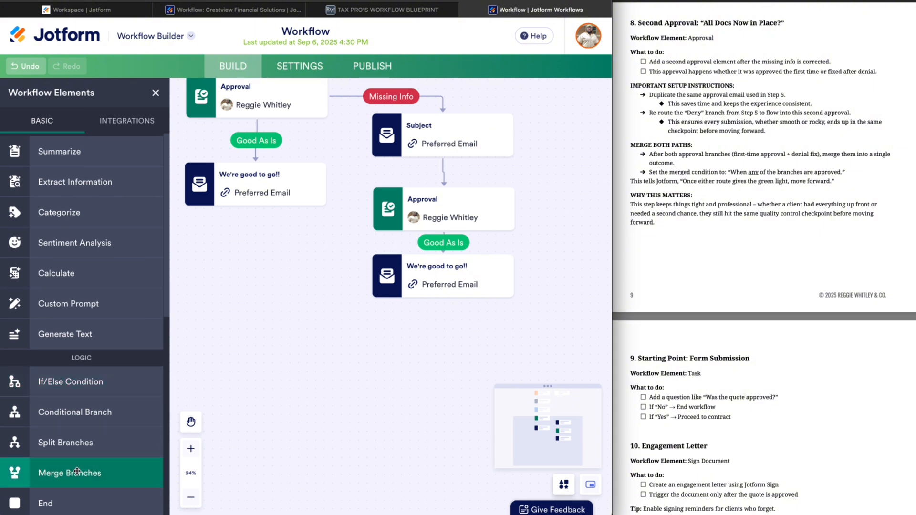
{"action": "left_click_drag", "start_coordinate": [50, 474], "coordinate": [255, 272]}
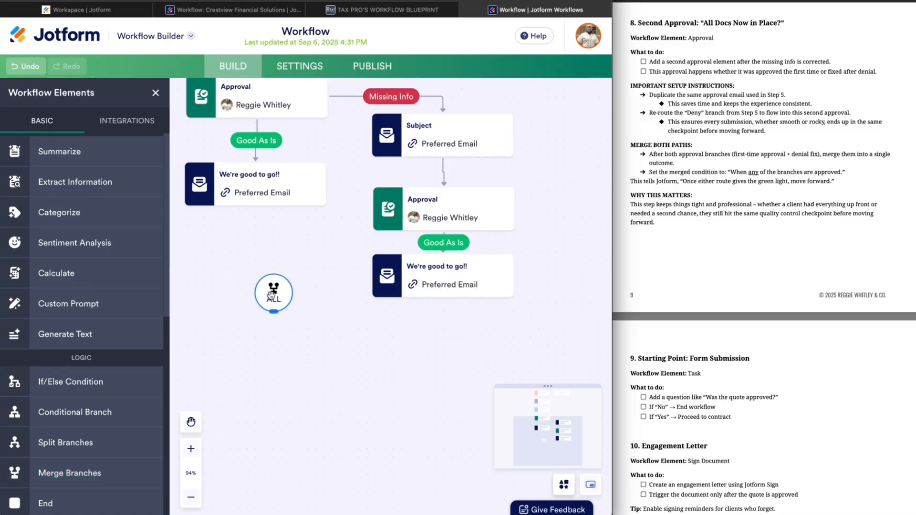
{"action": "mouse_move", "coordinate": [269, 280]}
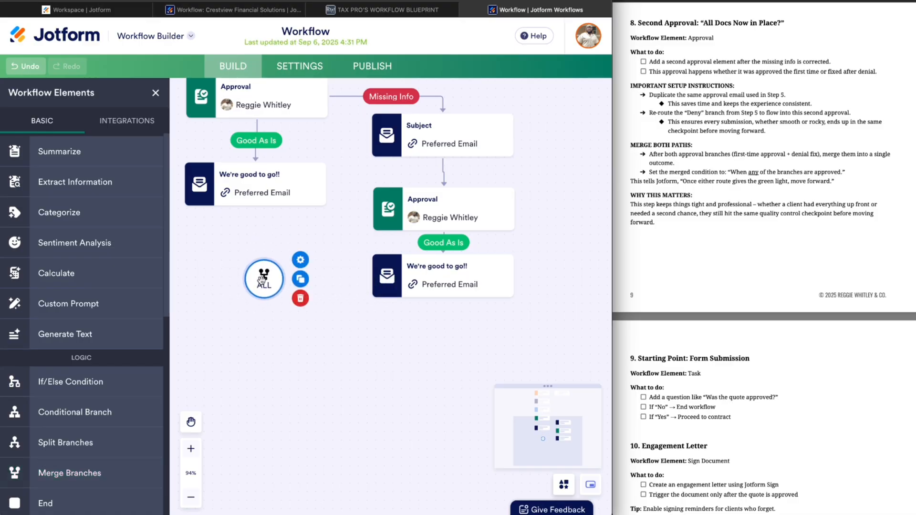
Step: Set the Merge Branches element to wait for any of the branches to be completed
{"action": "left_click", "coordinate": [308, 261]}
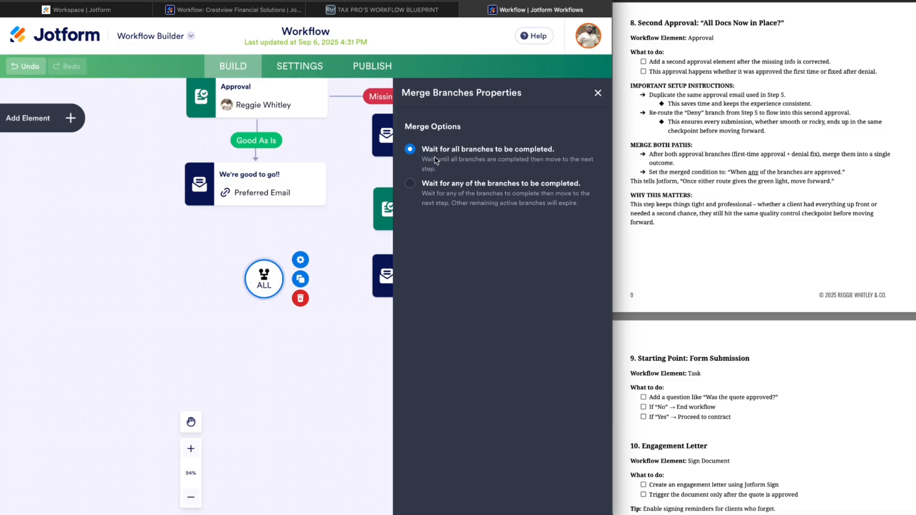
{"action": "left_click", "coordinate": [441, 188]}
{"action": "left_click", "coordinate": [596, 95]}
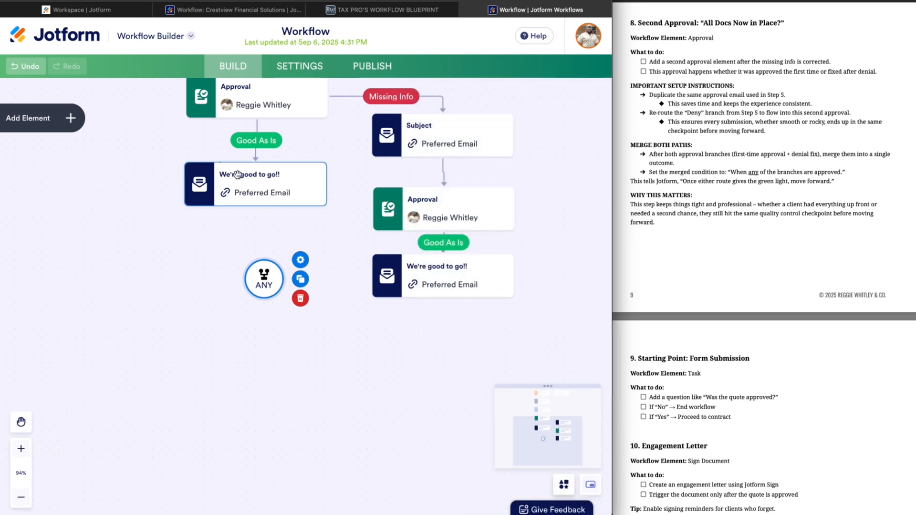
Step: Connect both "We're good to go!!" emails to the Merge Branches element
{"action": "mouse_move", "coordinate": [255, 206]}
{"action": "left_click_drag", "start_coordinate": [256, 206], "coordinate": [263, 267]}
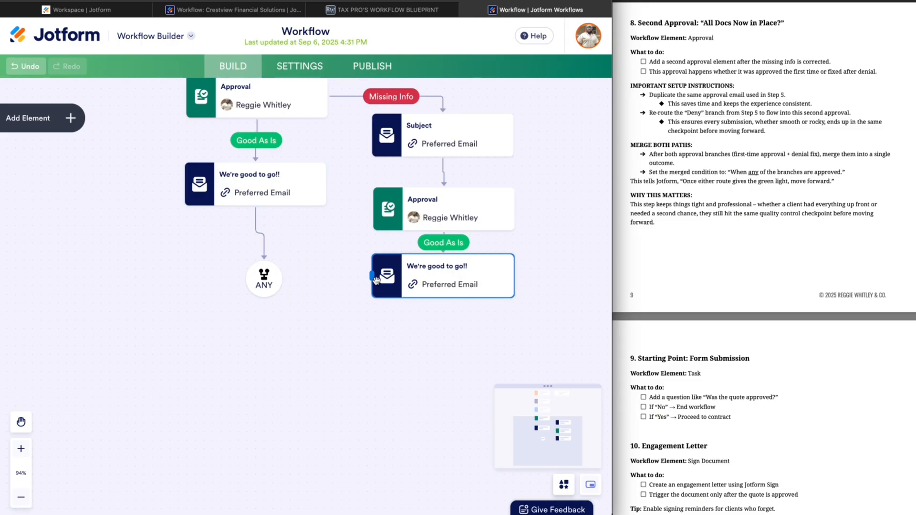
{"action": "left_click_drag", "start_coordinate": [377, 277], "coordinate": [289, 279]}
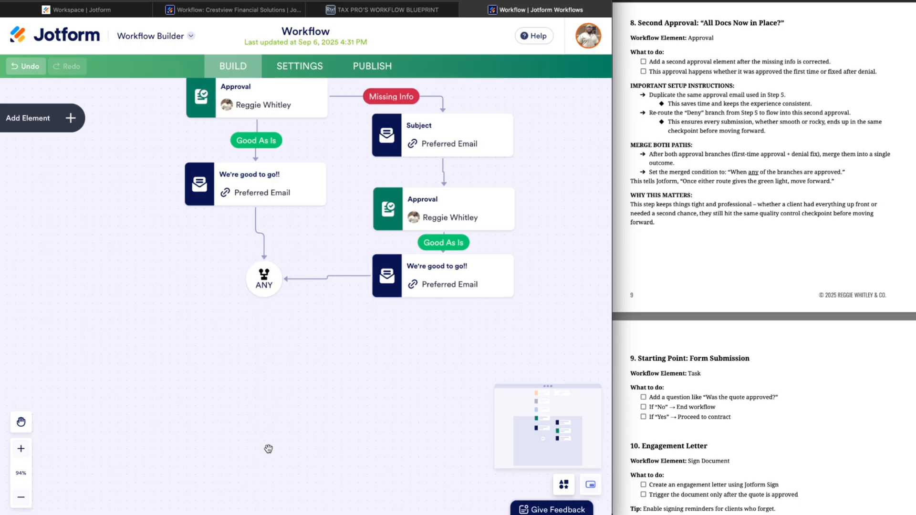
Step: Read section 9 of the guide for the required workflow element and its instructions
{"action": "scroll", "coordinate": [269, 430], "scroll_direction": "up", "scroll_amount": 2}
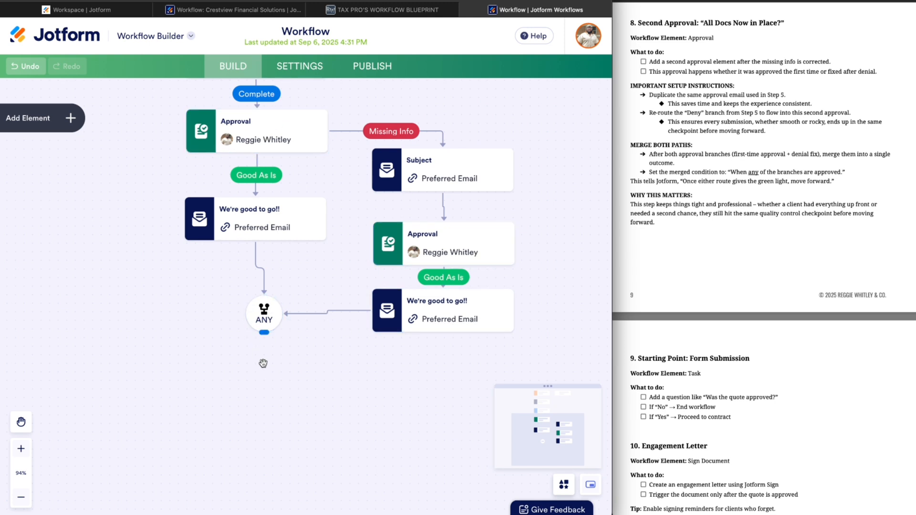
{"action": "left_click_drag", "start_coordinate": [276, 415], "coordinate": [278, 337]}
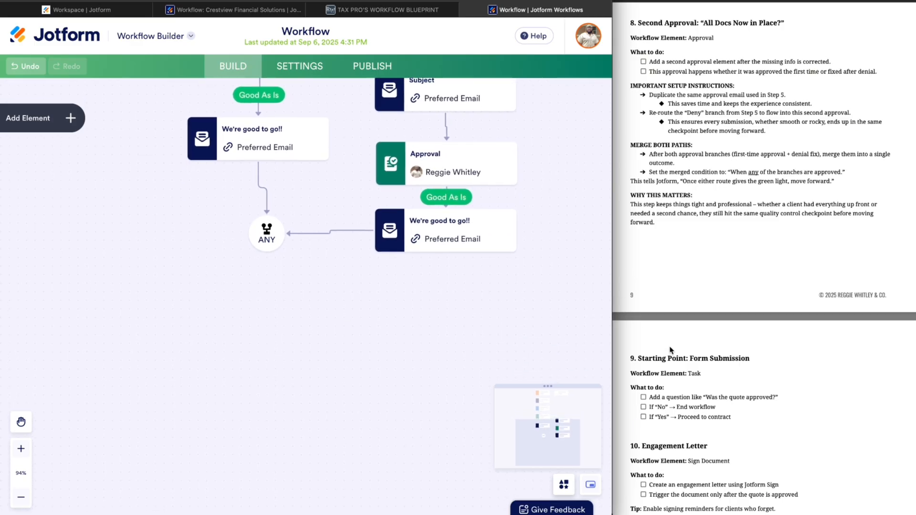
{"action": "scroll", "coordinate": [670, 350], "scroll_direction": "down", "scroll_amount": 5}
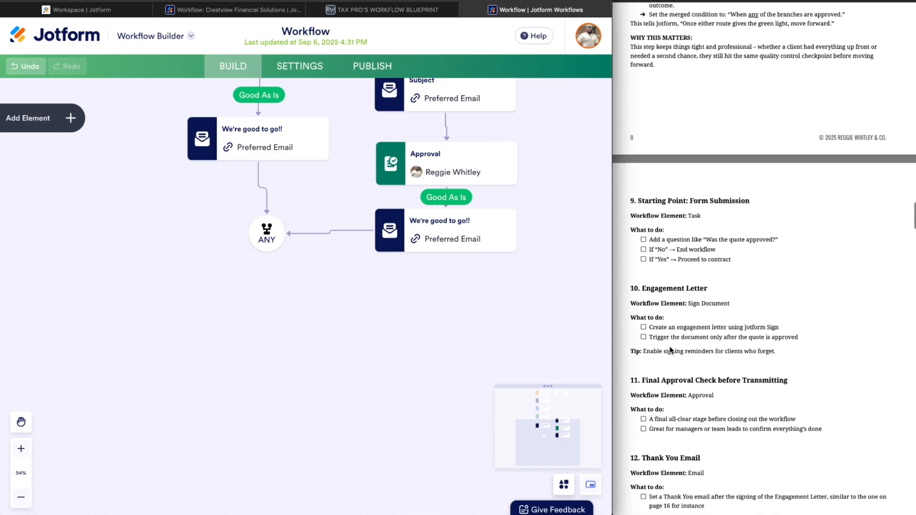
{"action": "scroll", "coordinate": [670, 350], "scroll_direction": "down", "scroll_amount": 3}
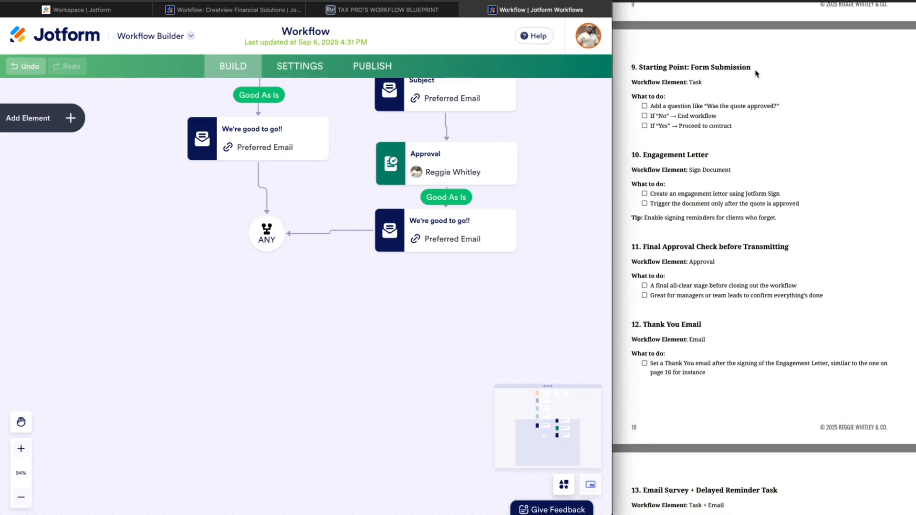
{"action": "left_click", "coordinate": [640, 71]}
{"action": "left_click_drag", "start_coordinate": [640, 67], "coordinate": [766, 67]}
{"action": "left_click", "coordinate": [696, 82]}
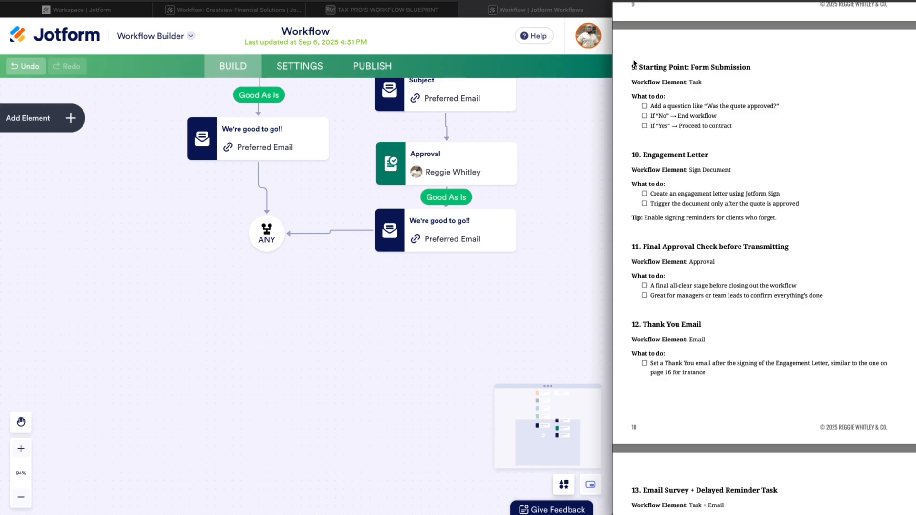
{"action": "left_click_drag", "start_coordinate": [639, 66], "coordinate": [752, 63]}
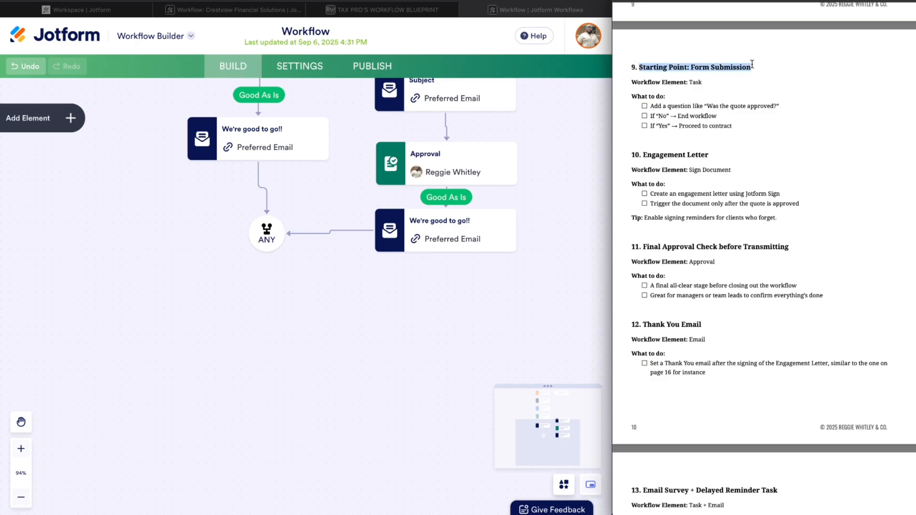
{"action": "left_click", "coordinate": [692, 75]}
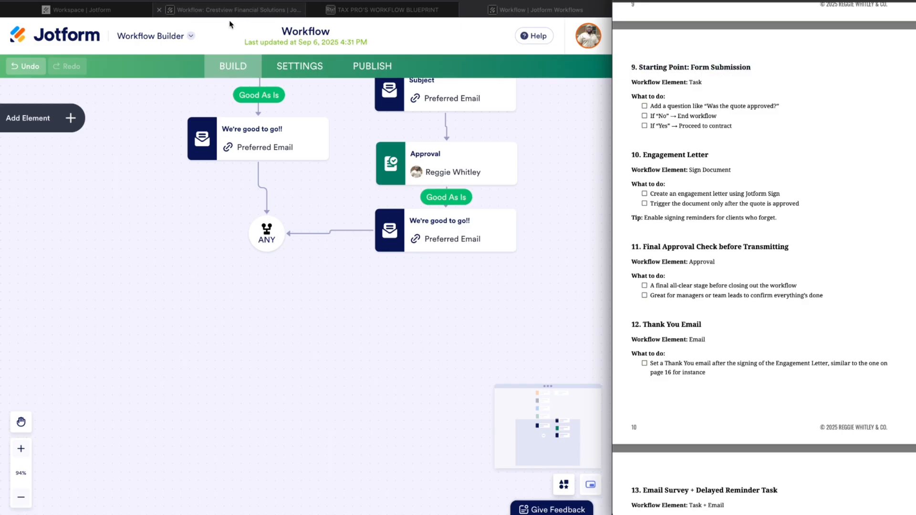
Step: Add a Task element to the workflow below the Merge Branches element
{"action": "left_click", "coordinate": [67, 122]}
{"action": "left_click", "coordinate": [70, 122]}
{"action": "scroll", "coordinate": [67, 219], "scroll_direction": "up", "scroll_amount": 5}
{"action": "scroll", "coordinate": [68, 198], "scroll_direction": "up", "scroll_amount": 3}
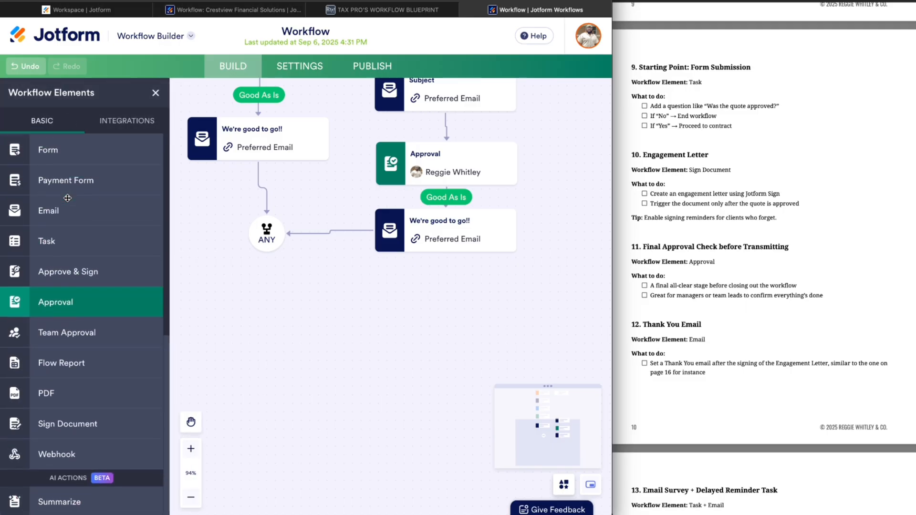
{"action": "left_click_drag", "start_coordinate": [53, 239], "coordinate": [274, 299]}
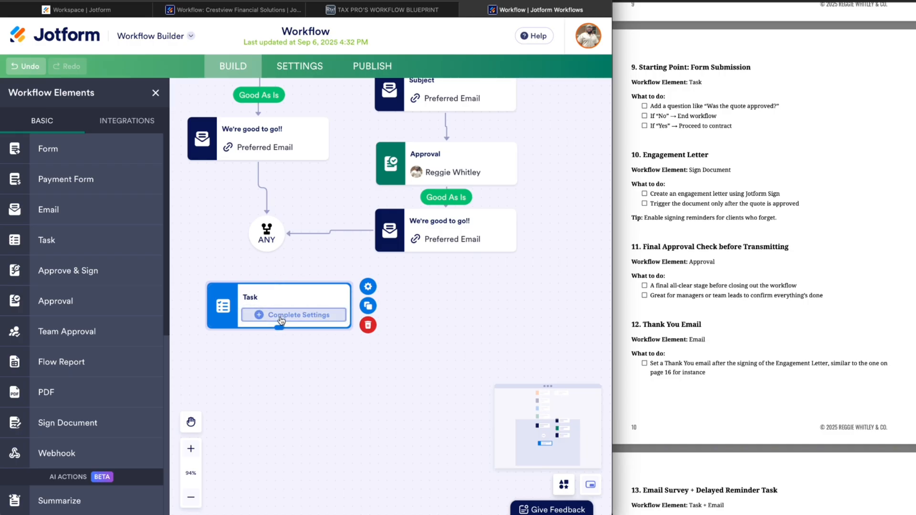
Step: Set the new task's title to "What the quote approved?"
{"action": "left_click", "coordinate": [282, 317]}
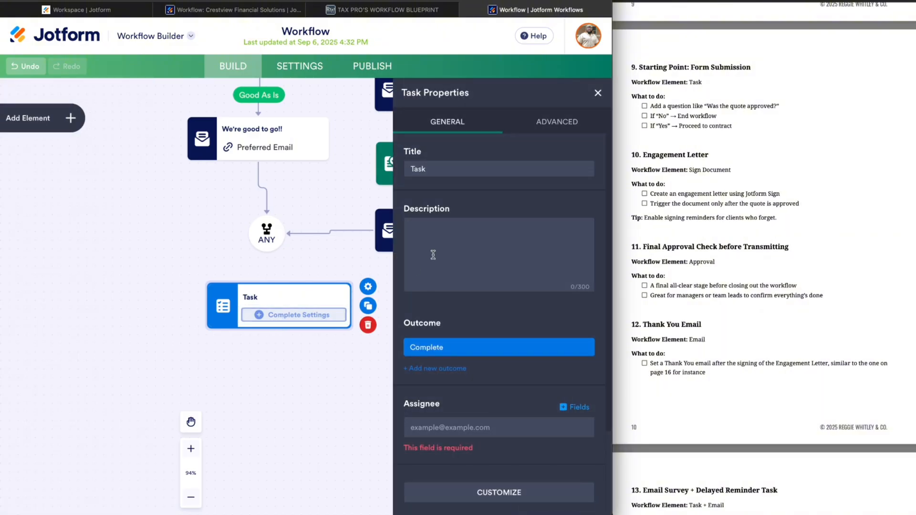
{"action": "double_click", "coordinate": [442, 170]}
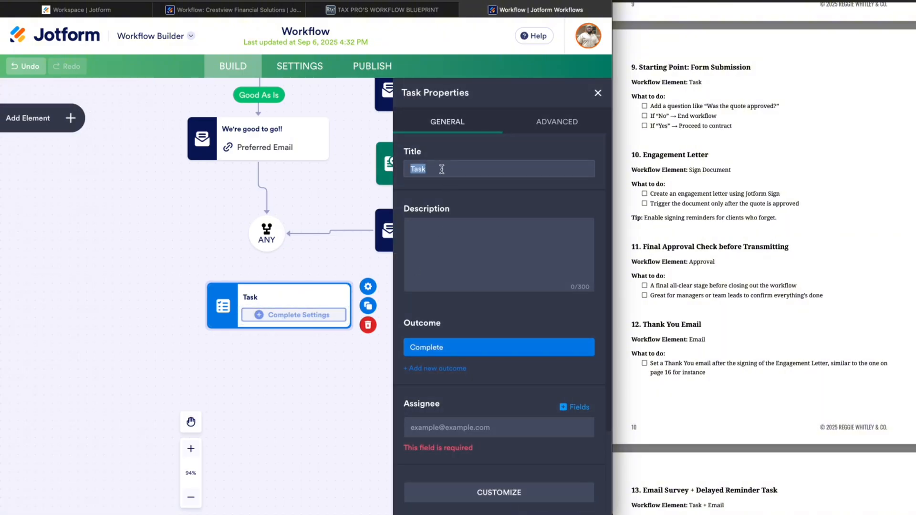
{"action": "type", "text": "What the quote approved?"}
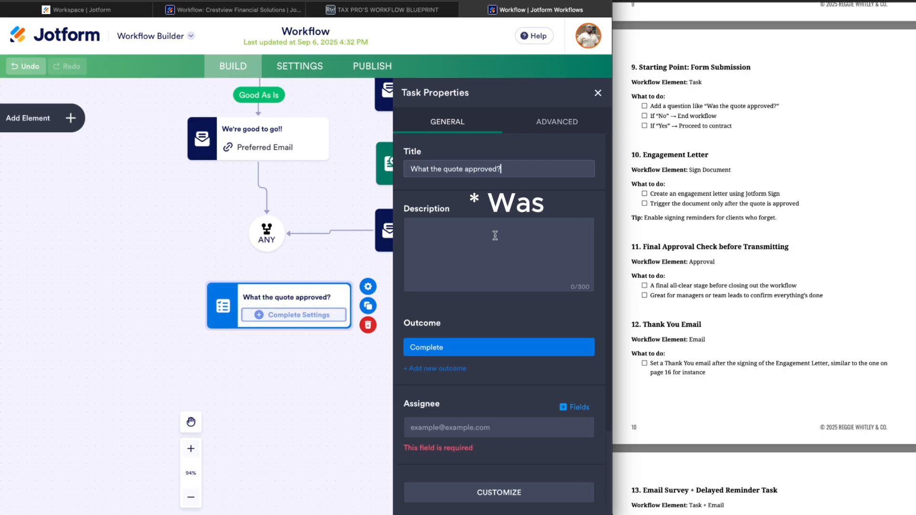
Step: Rename the task's Complete outcome to "Yes" and add a second outcome named "No"
{"action": "scroll", "coordinate": [482, 243], "scroll_direction": "down", "scroll_amount": 3}
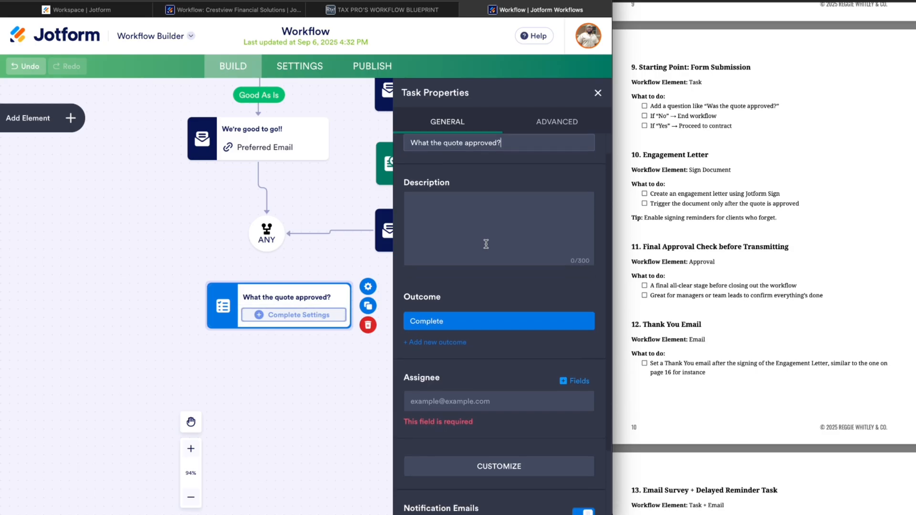
{"action": "double_click", "coordinate": [427, 246]}
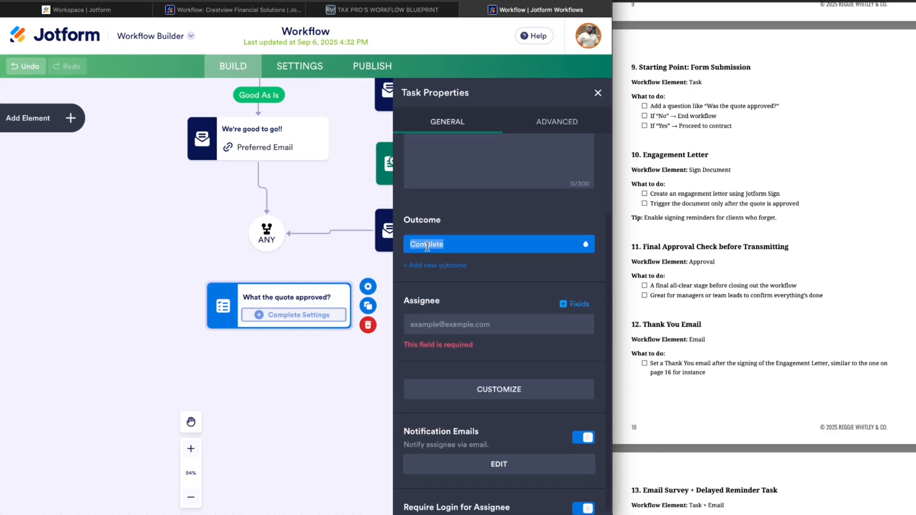
{"action": "type", "text": "Yes"}
{"action": "left_click", "coordinate": [426, 266]}
{"action": "triple_click", "coordinate": [428, 266]}
{"action": "type", "text": "No"}
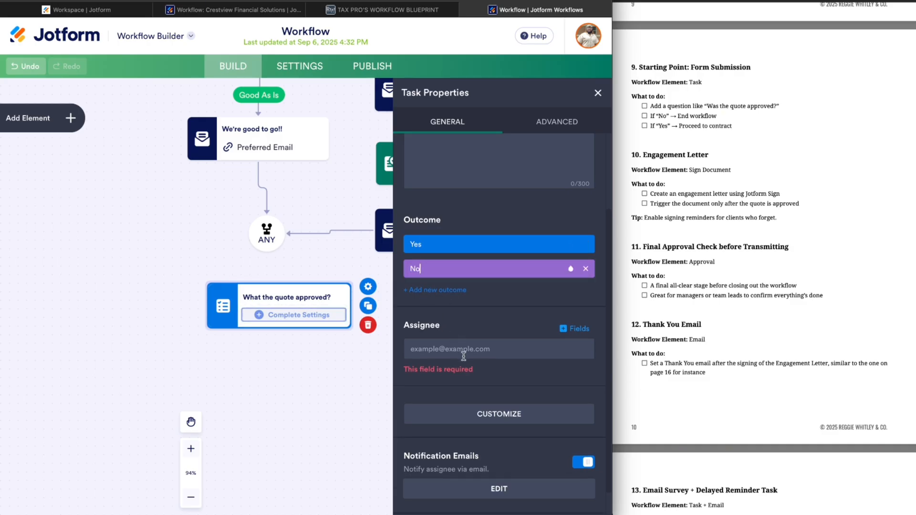
Step: Assign the quote approval task to the same person who handles the Approval elements
{"action": "left_click", "coordinate": [451, 353]}
{"action": "type", "text": "reg"}
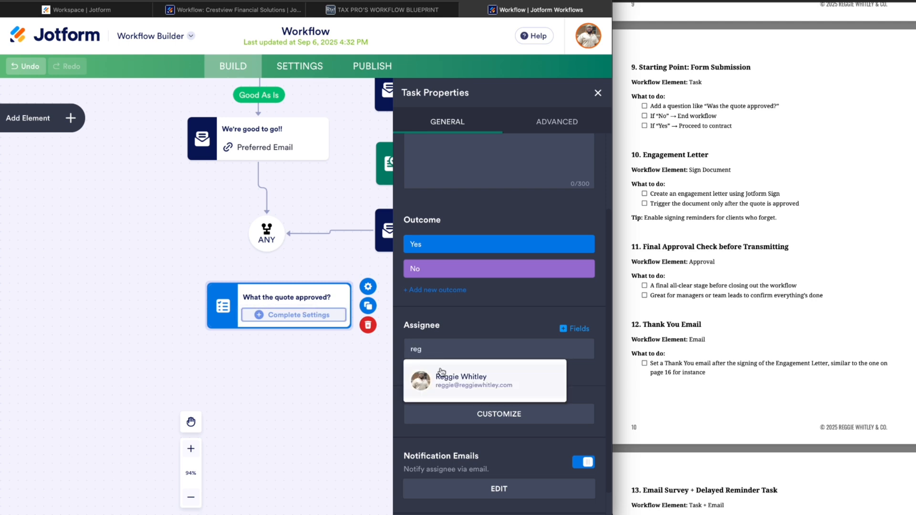
{"action": "left_click", "coordinate": [445, 378]}
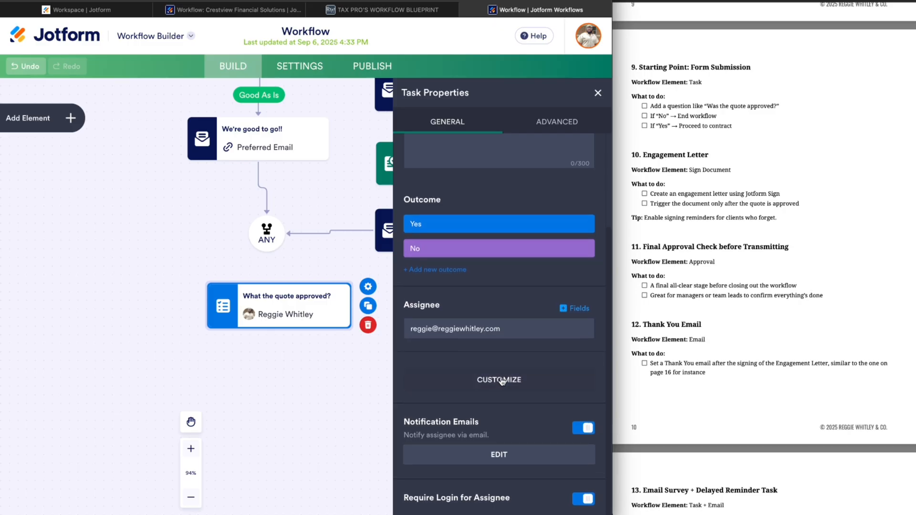
Step: Check the quote approval task's advanced settings, and connect the Merge Branches element to the task
{"action": "scroll", "coordinate": [502, 381], "scroll_direction": "up", "scroll_amount": 3}
{"action": "left_click", "coordinate": [539, 125]}
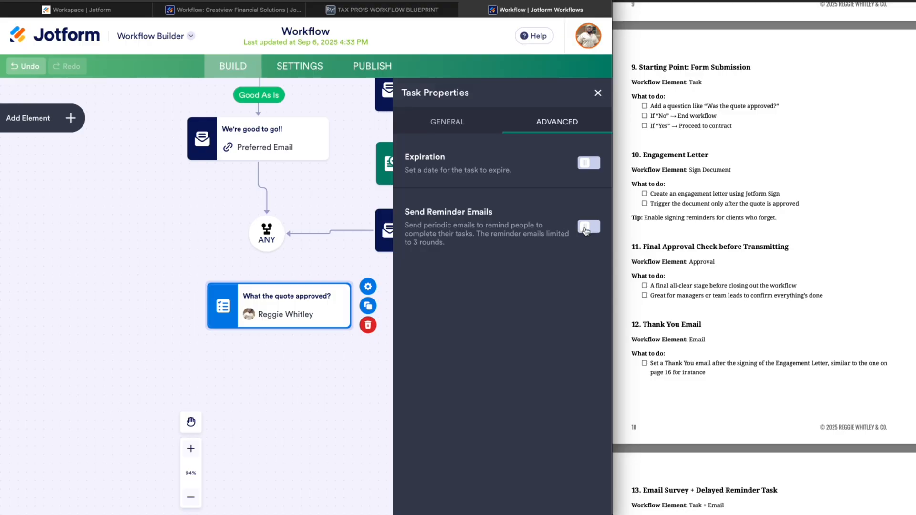
{"action": "left_click", "coordinate": [597, 93]}
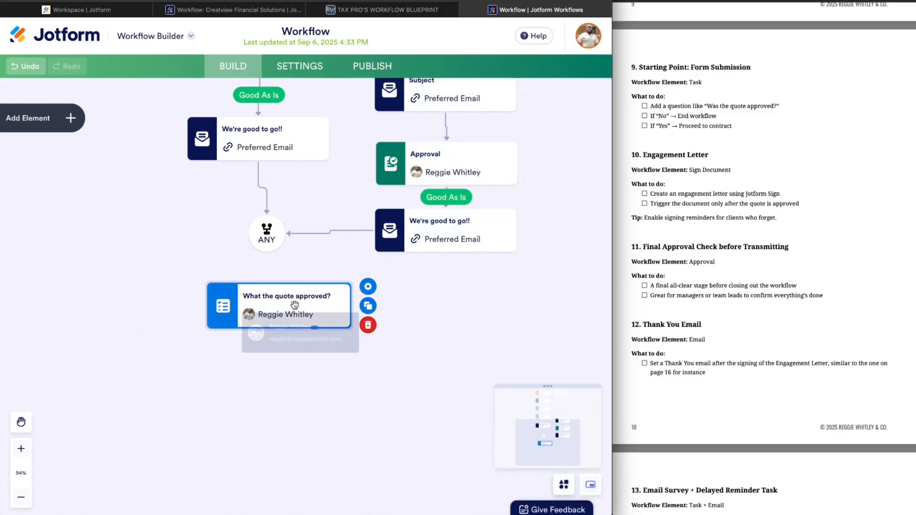
{"action": "mouse_move", "coordinate": [266, 254]}
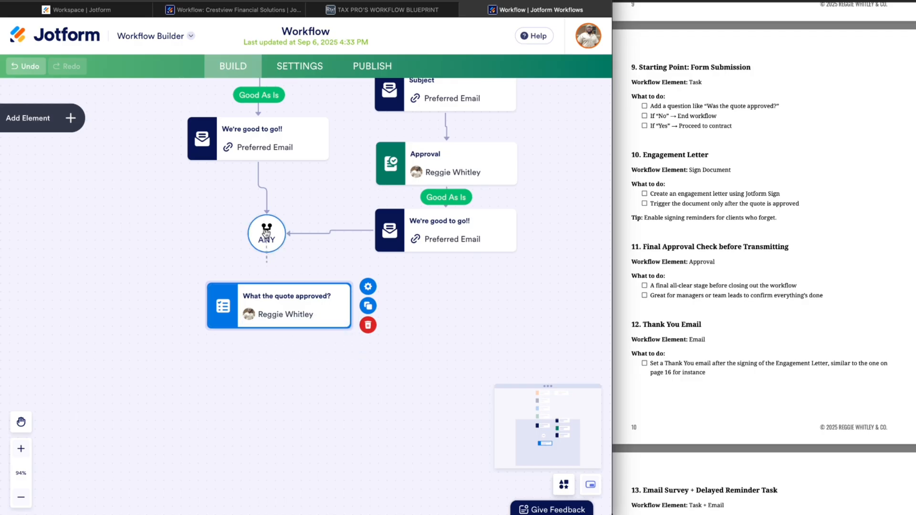
{"action": "left_click_drag", "start_coordinate": [271, 227], "coordinate": [278, 295]}
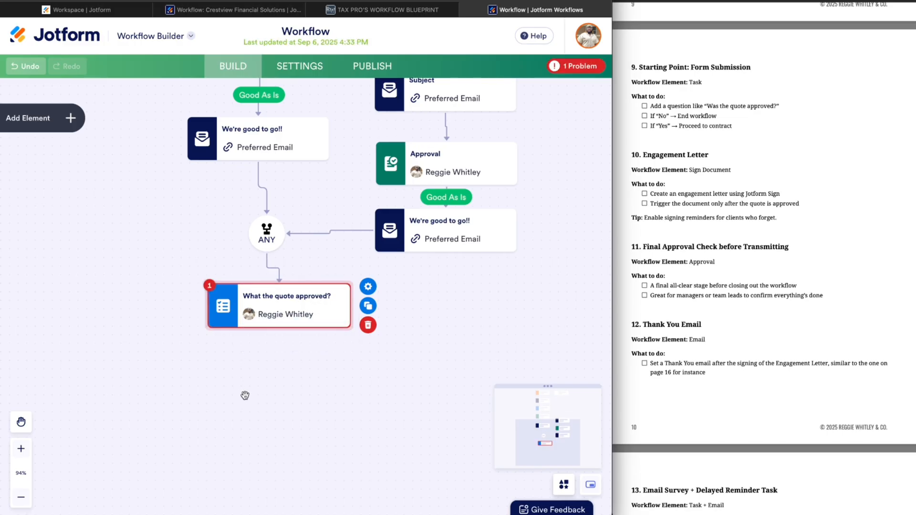
Step: Add an End element to the workflow beside the "What the quote approved?" task
{"action": "left_click_drag", "start_coordinate": [273, 402], "coordinate": [270, 304]}
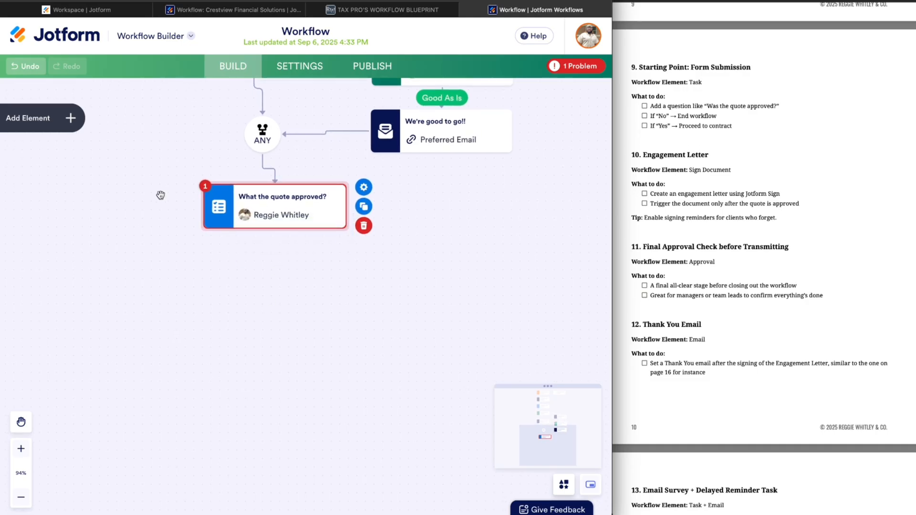
{"action": "left_click", "coordinate": [292, 270]}
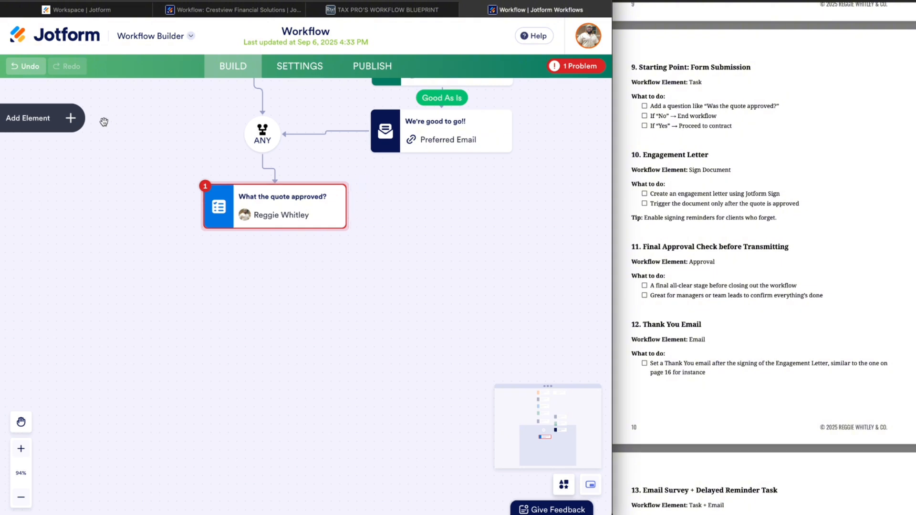
{"action": "left_click", "coordinate": [71, 118]}
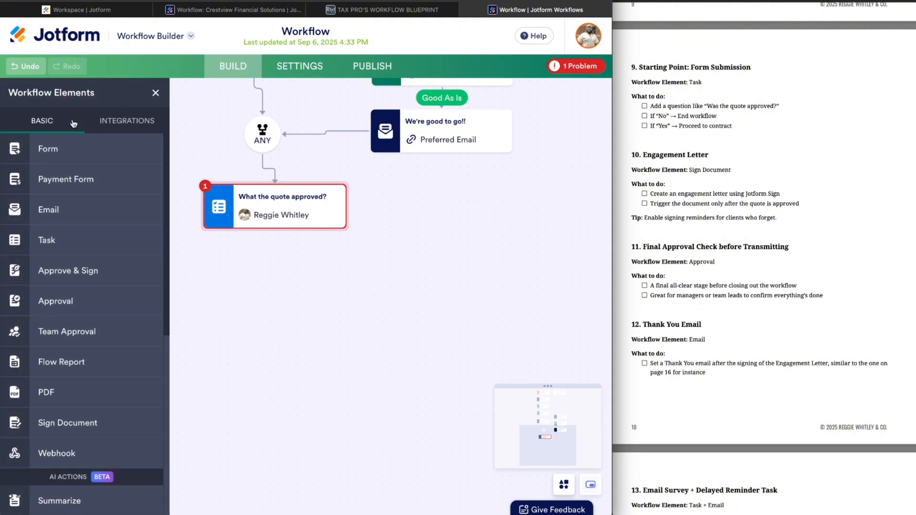
{"action": "scroll", "coordinate": [64, 357], "scroll_direction": "down", "scroll_amount": 5}
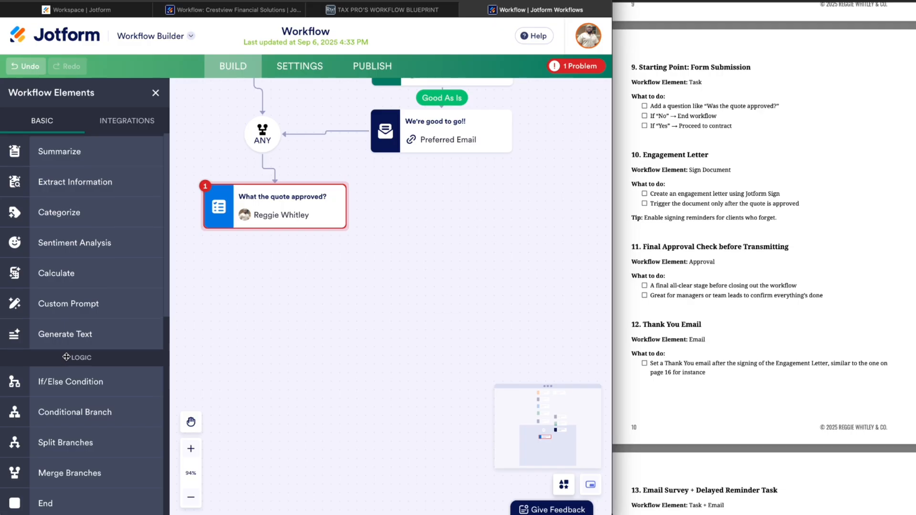
{"action": "left_click_drag", "start_coordinate": [51, 504], "coordinate": [419, 208]}
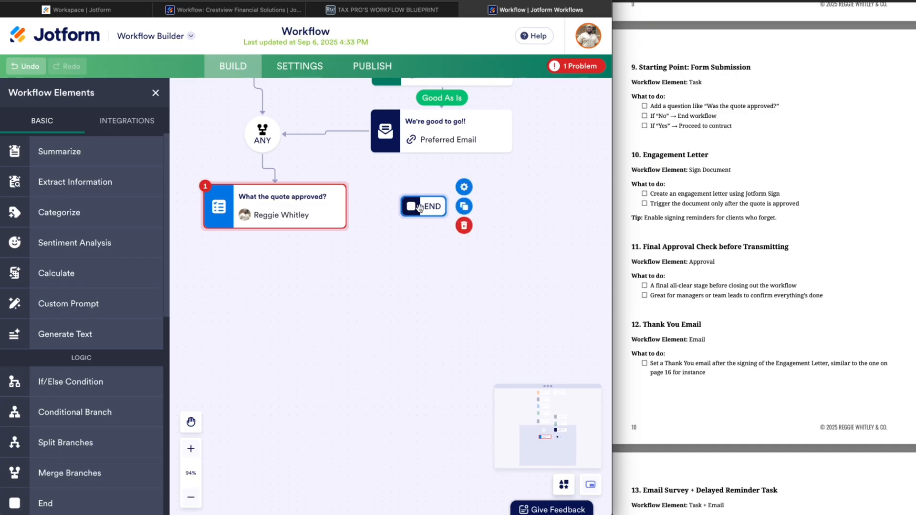
{"action": "left_click", "coordinate": [402, 251]}
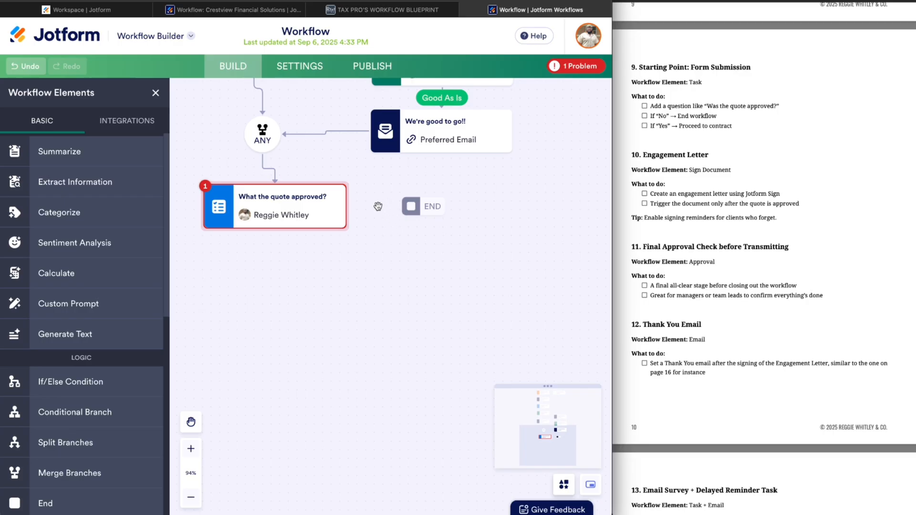
Step: Connect the quote approval task to the End element with the "No" outcome
{"action": "scroll", "coordinate": [67, 312], "scroll_direction": "up", "scroll_amount": 8}
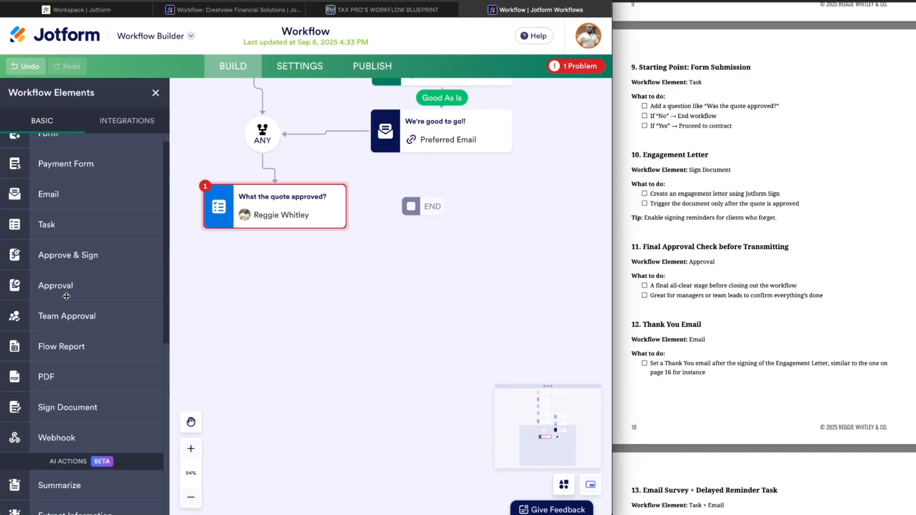
{"action": "scroll", "coordinate": [63, 243], "scroll_direction": "down", "scroll_amount": 4}
{"action": "scroll", "coordinate": [63, 243], "scroll_direction": "down", "scroll_amount": 3}
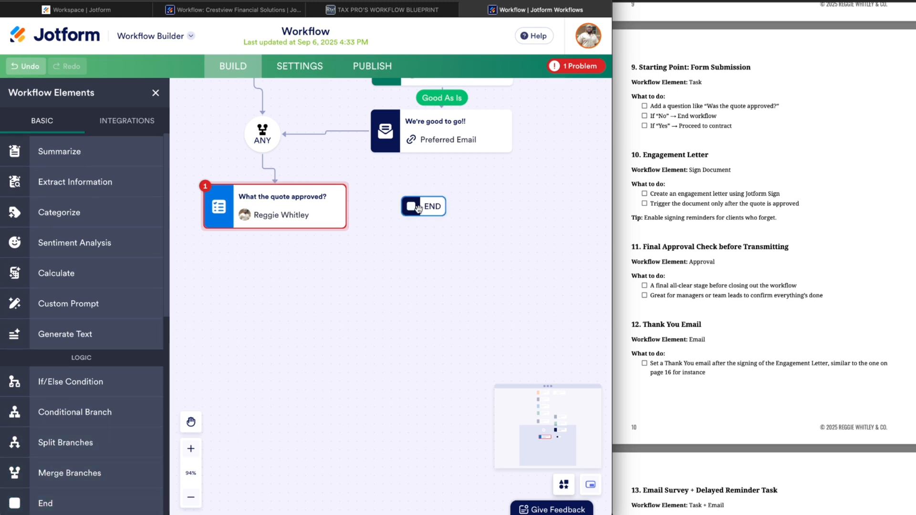
{"action": "left_click_drag", "start_coordinate": [363, 209], "coordinate": [410, 208]}
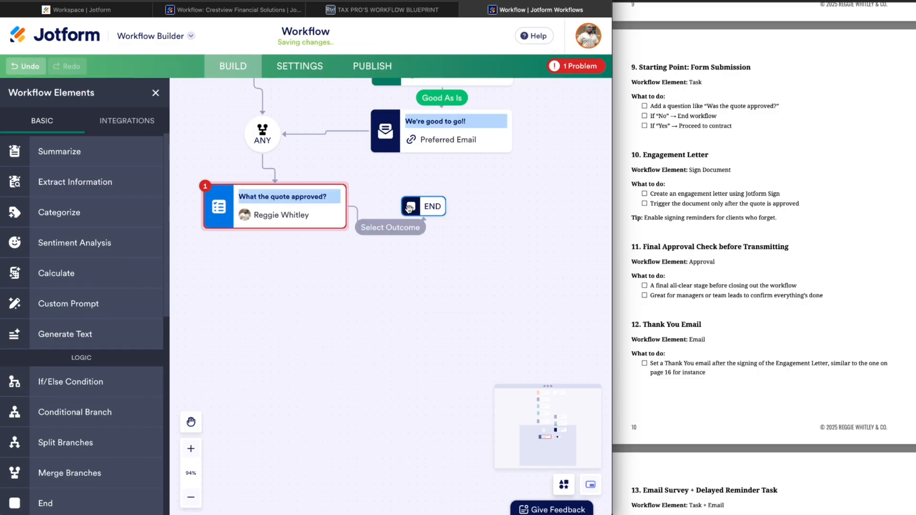
{"action": "left_click", "coordinate": [391, 312]}
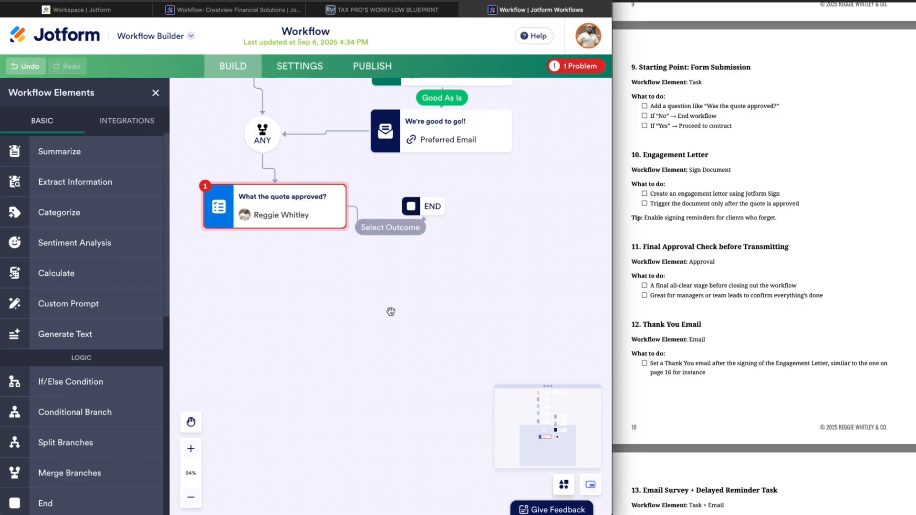
{"action": "left_click", "coordinate": [387, 228]}
{"action": "left_click", "coordinate": [361, 285]}
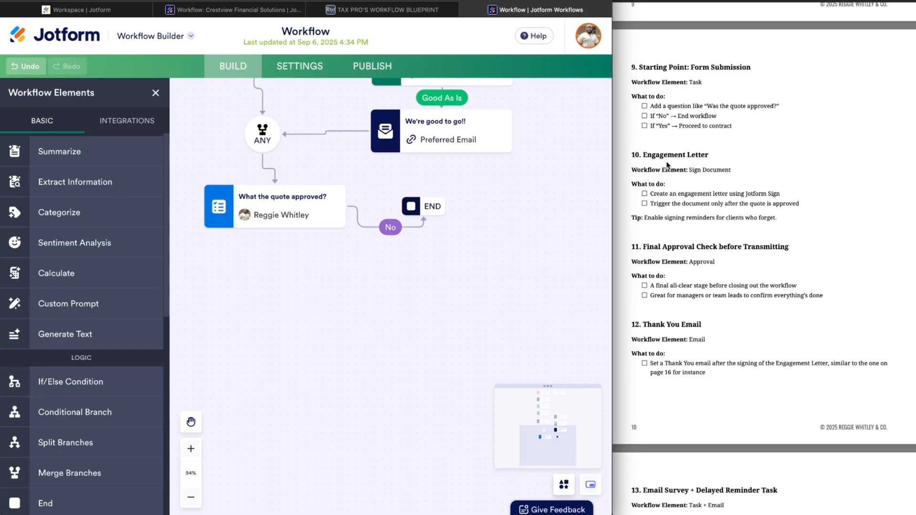
Step: Add a Sign Document element to the workflow below the quote approval task
{"action": "scroll", "coordinate": [67, 270], "scroll_direction": "up", "scroll_amount": 5}
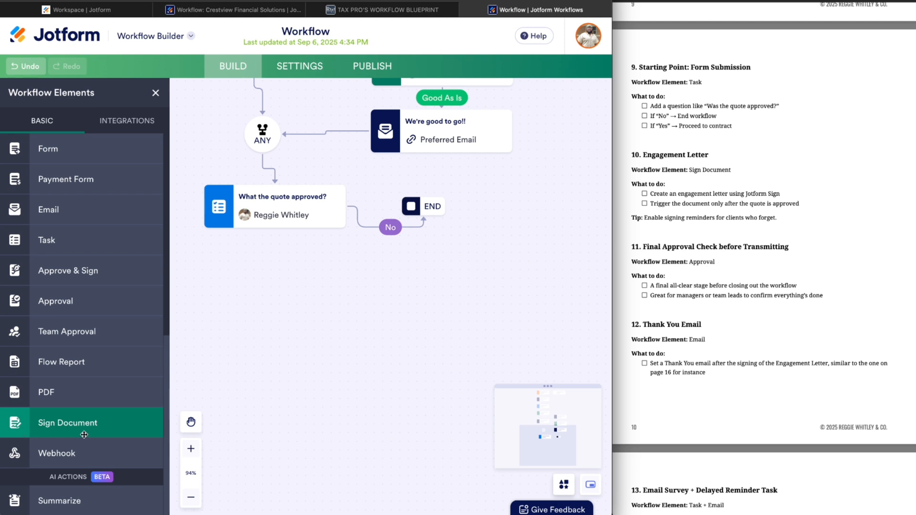
{"action": "left_click_drag", "start_coordinate": [84, 434], "coordinate": [275, 312]}
{"action": "left_click_drag", "start_coordinate": [359, 323], "coordinate": [283, 295]}
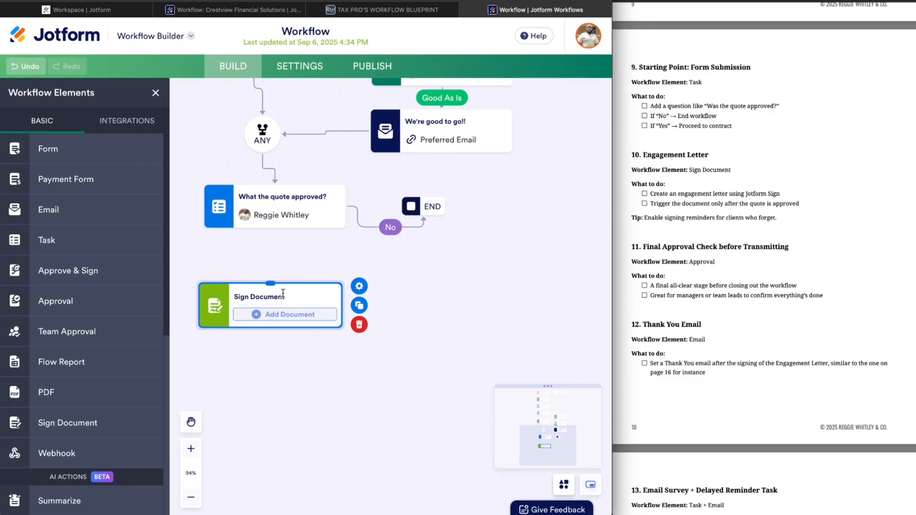
Step: Connect the quote approval task to the Sign Document element with the "Yes" outcome
{"action": "mouse_move", "coordinate": [272, 226]}
{"action": "left_click_drag", "start_coordinate": [274, 227], "coordinate": [267, 270]}
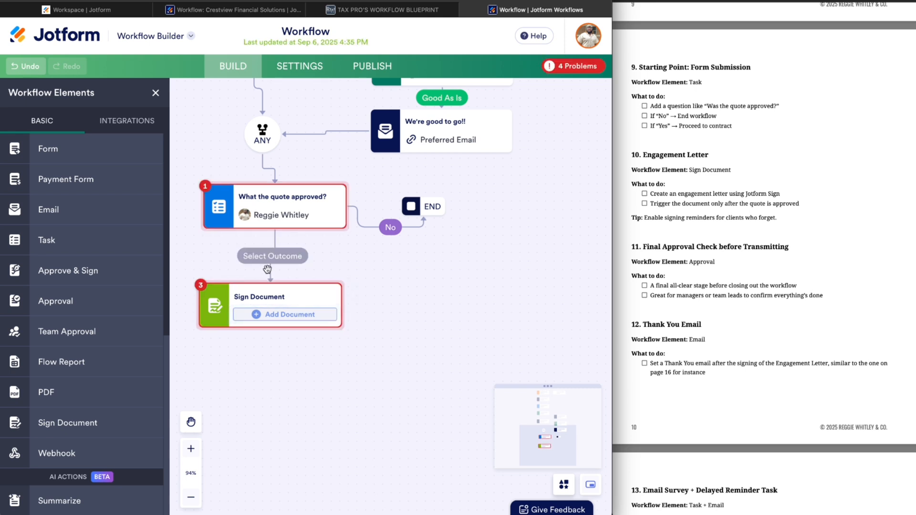
{"action": "left_click", "coordinate": [292, 258]}
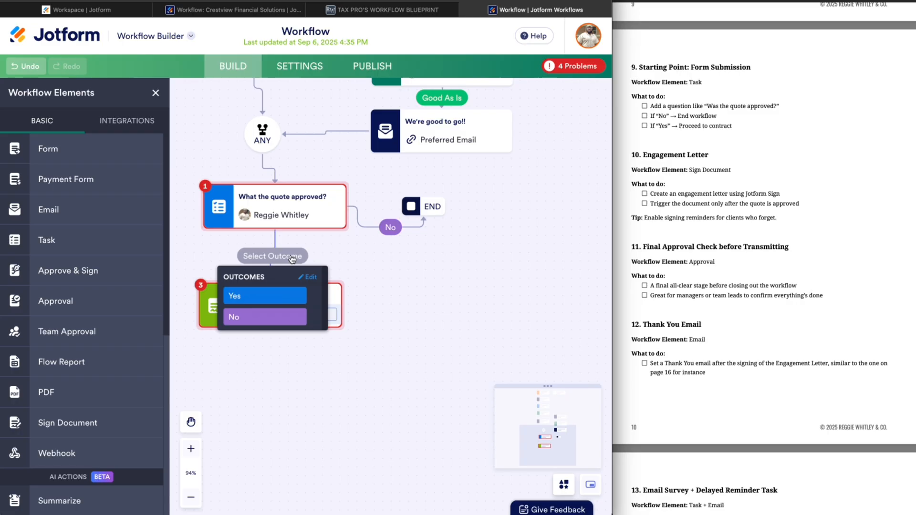
{"action": "left_click", "coordinate": [264, 297]}
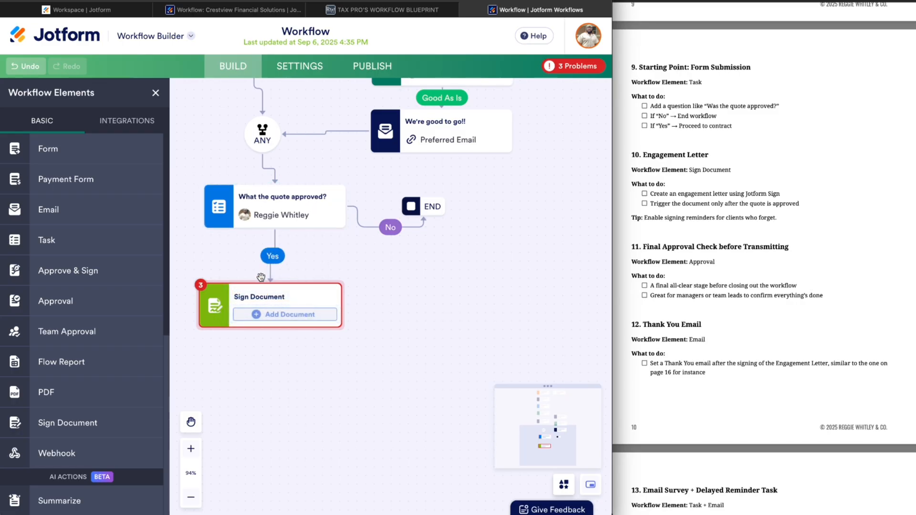
Step: Choose "Tax Preparation Engagement Letter" as the document for the Sign Document element
{"action": "left_click", "coordinate": [268, 316]}
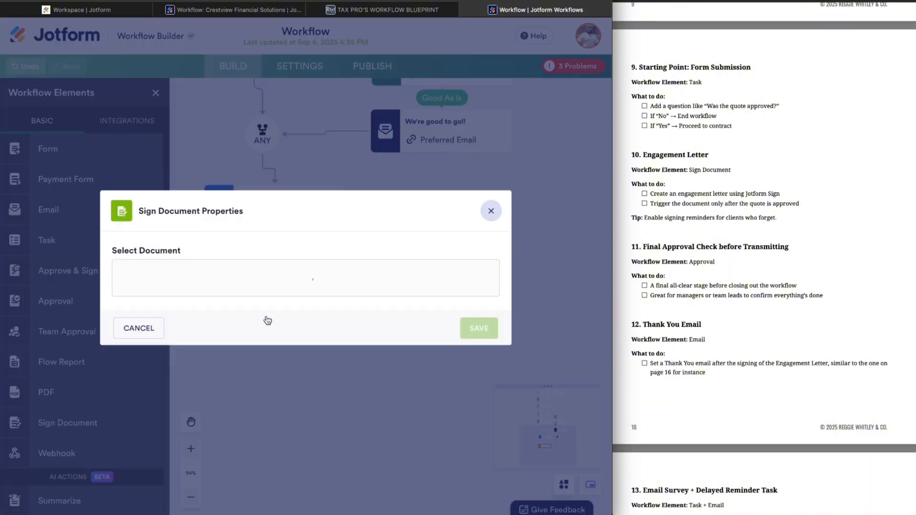
{"action": "left_click", "coordinate": [485, 278]}
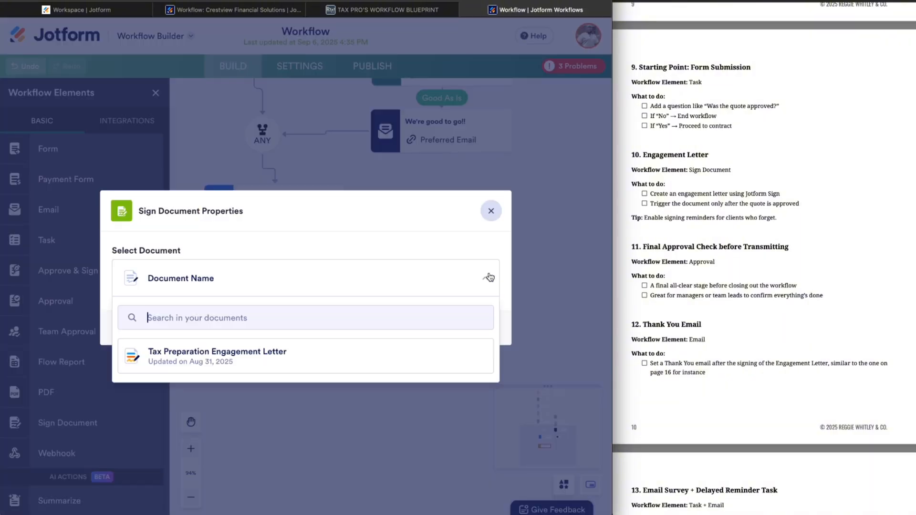
{"action": "left_click", "coordinate": [209, 357]}
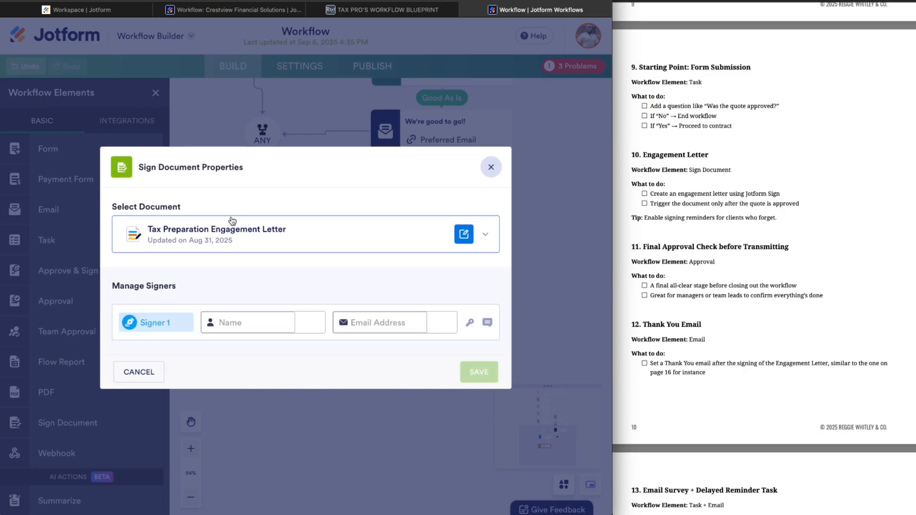
Step: Map Signer 1's name to the Primary's Name form field and the email address to Preferred Email, and save the signing properties
{"action": "left_click", "coordinate": [231, 325]}
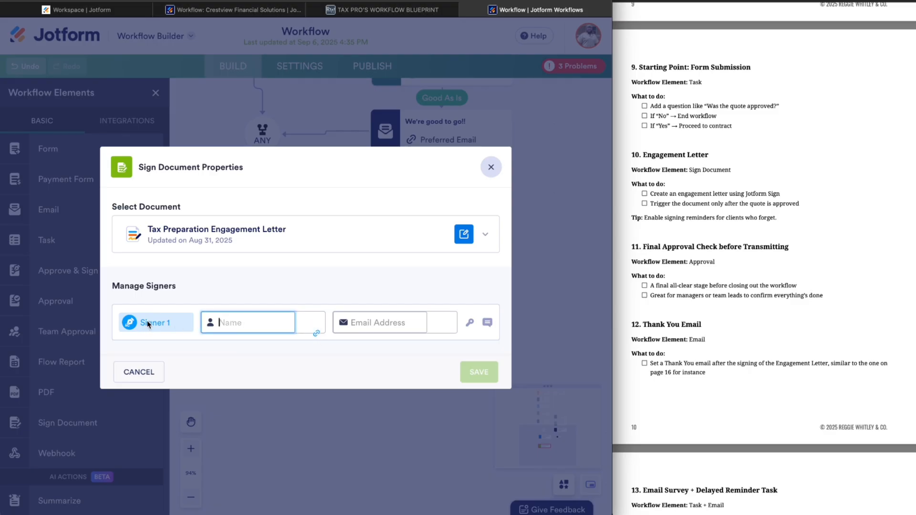
{"action": "left_click", "coordinate": [318, 339]}
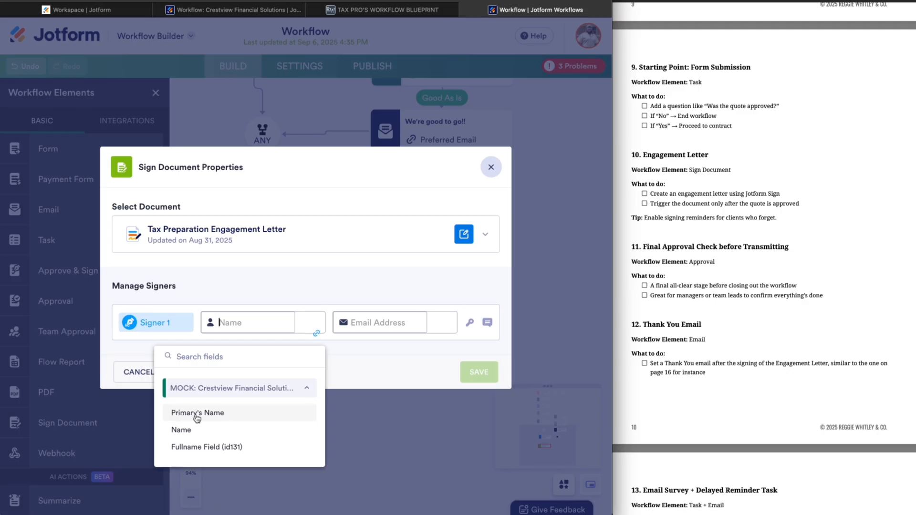
{"action": "left_click", "coordinate": [213, 413]}
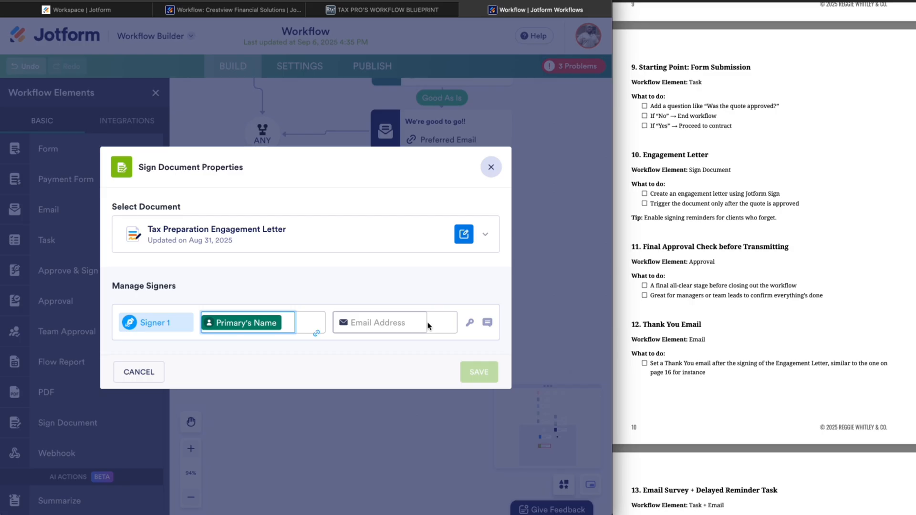
{"action": "left_click", "coordinate": [404, 326]}
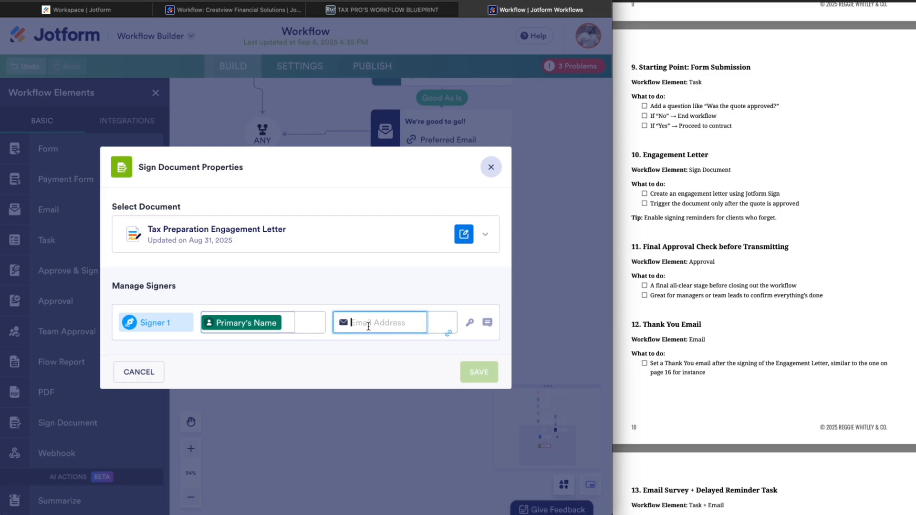
{"action": "left_click", "coordinate": [449, 334]}
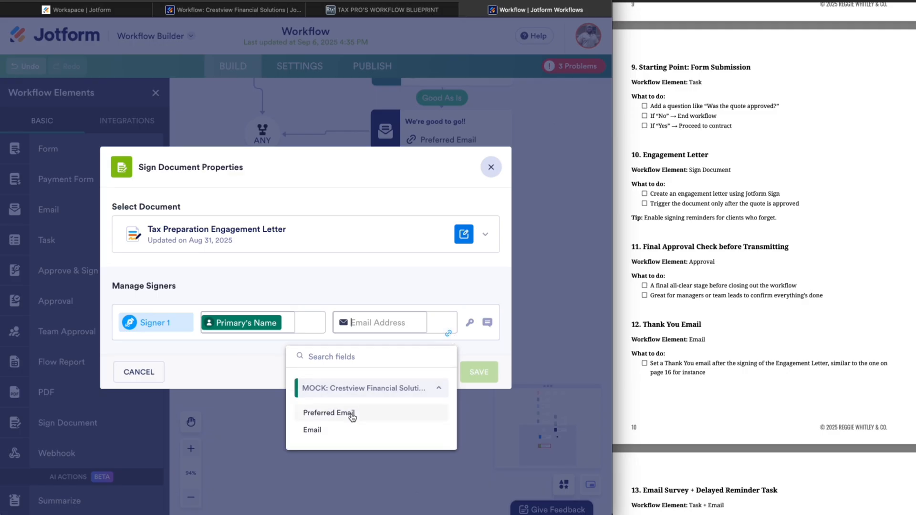
{"action": "left_click", "coordinate": [334, 413]}
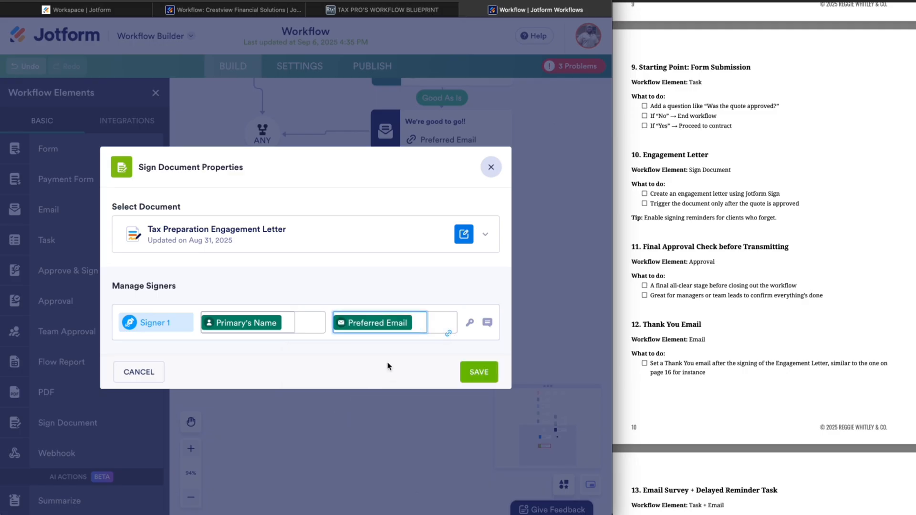
{"action": "left_click", "coordinate": [476, 372]}
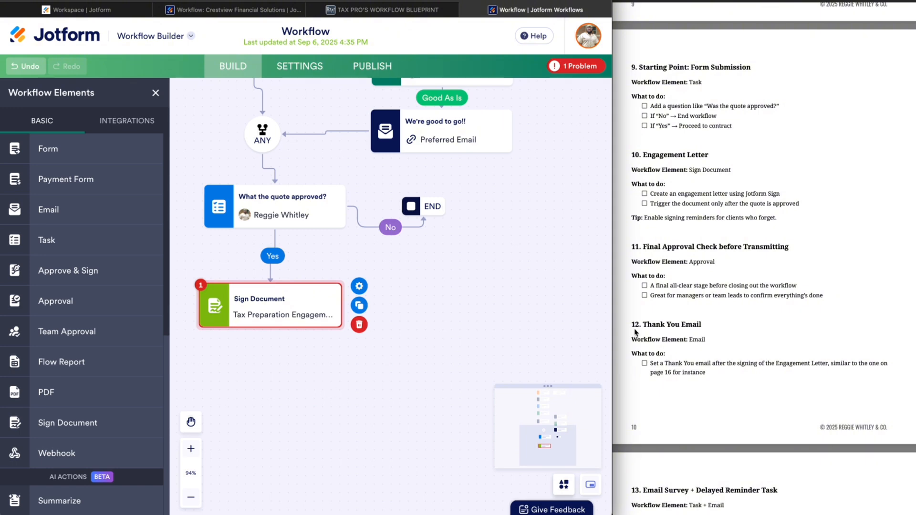
Step: Add an Approval element below the Sign Document element and align it with that element
{"action": "scroll", "coordinate": [690, 316], "scroll_direction": "down", "scroll_amount": 3}
{"action": "scroll", "coordinate": [690, 317], "scroll_direction": "down", "scroll_amount": 5}
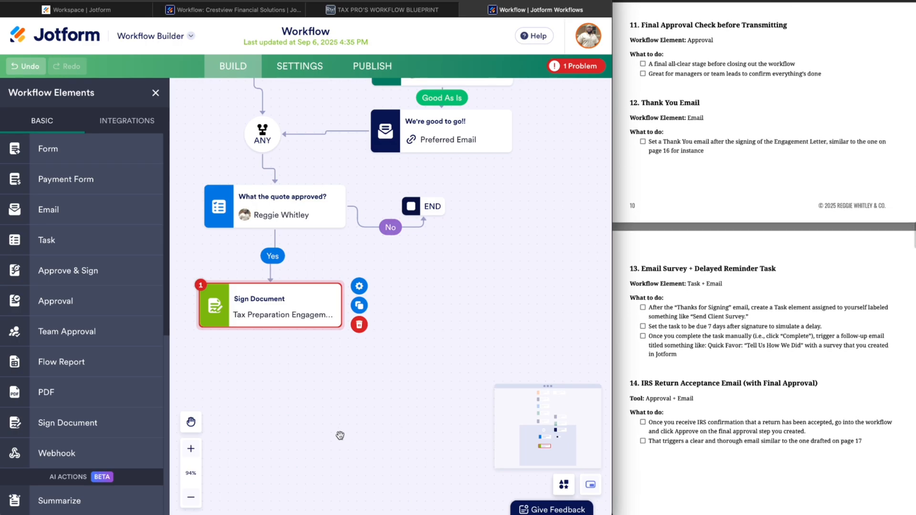
{"action": "left_click_drag", "start_coordinate": [299, 422], "coordinate": [316, 409]}
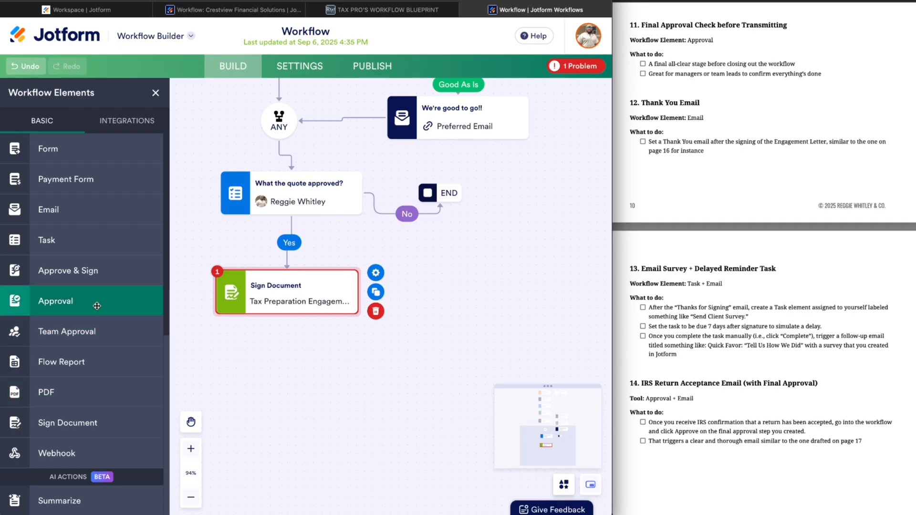
{"action": "left_click_drag", "start_coordinate": [88, 306], "coordinate": [277, 358]}
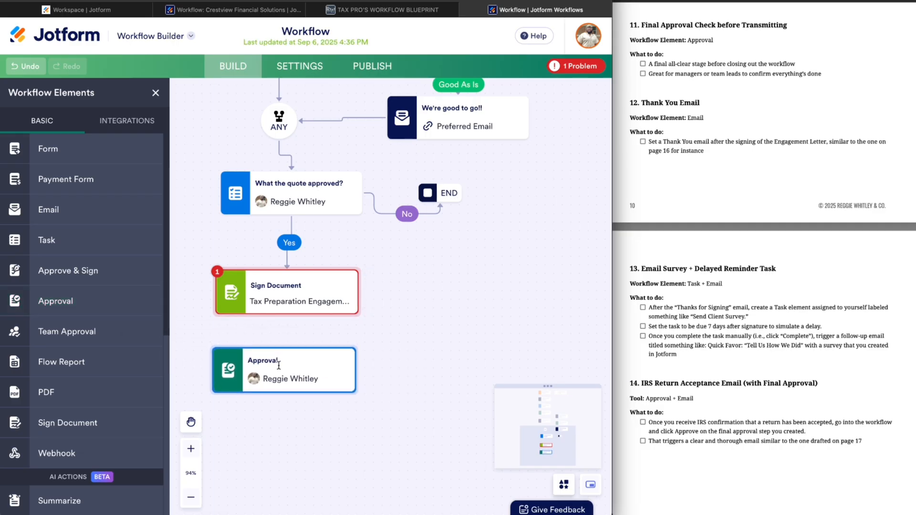
{"action": "left_click", "coordinate": [297, 365]}
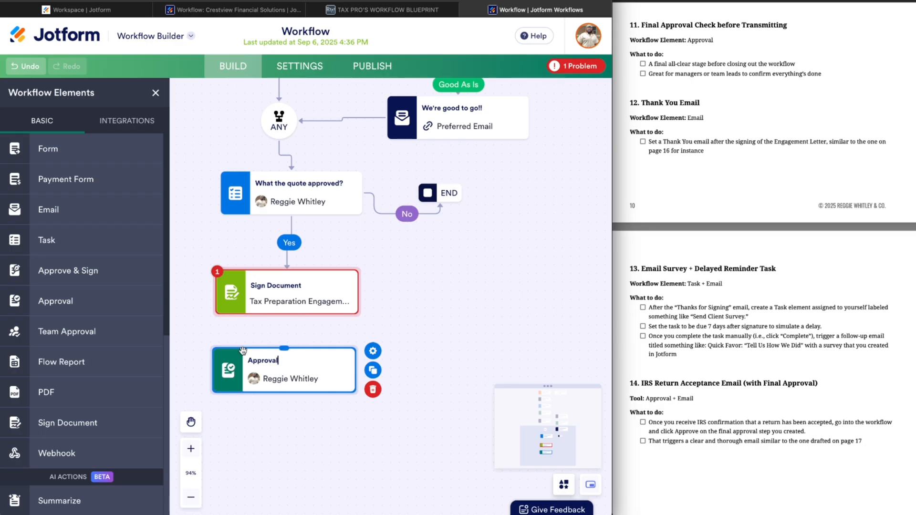
{"action": "left_click_drag", "start_coordinate": [218, 358], "coordinate": [224, 357]}
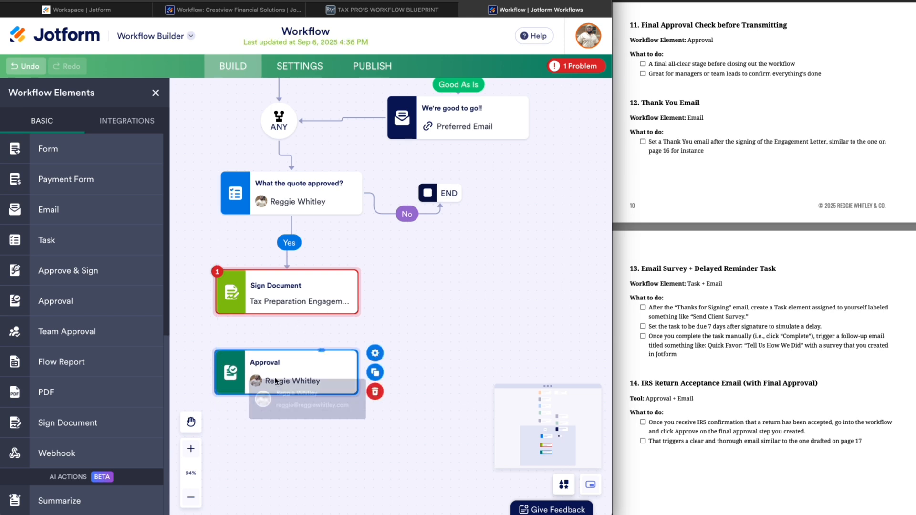
Step: Rename the new Approval element "Final Approval" and remove its Deny outcome
{"action": "double_click", "coordinate": [262, 364]}
{"action": "type", "text": "Final Approval"}
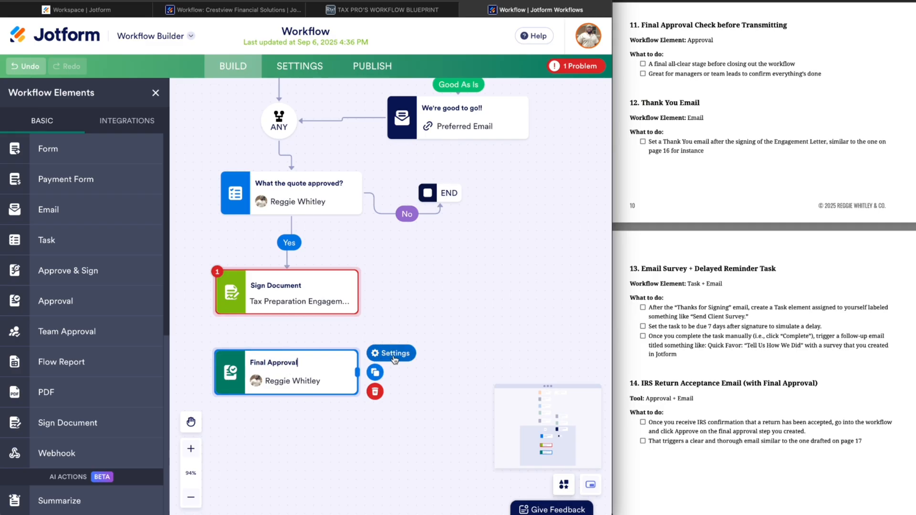
{"action": "left_click", "coordinate": [394, 354]}
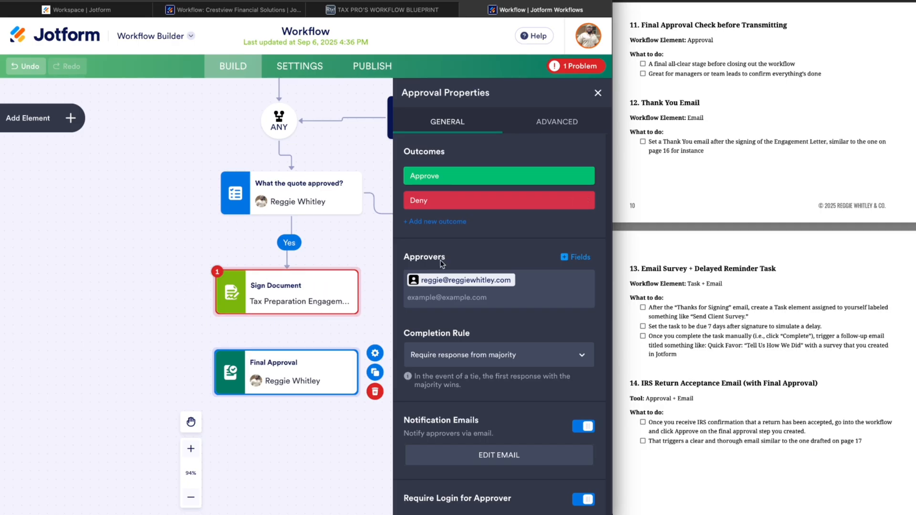
{"action": "left_click", "coordinate": [587, 200]}
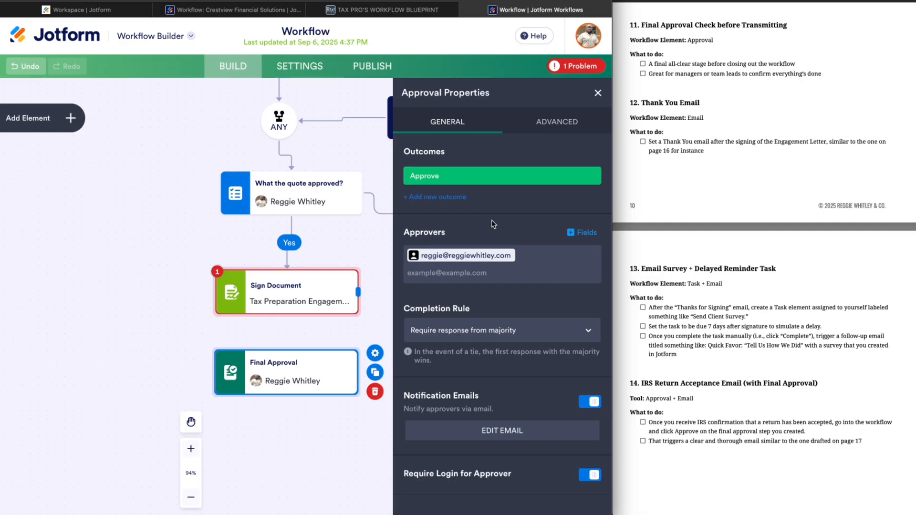
{"action": "left_click", "coordinate": [597, 93]}
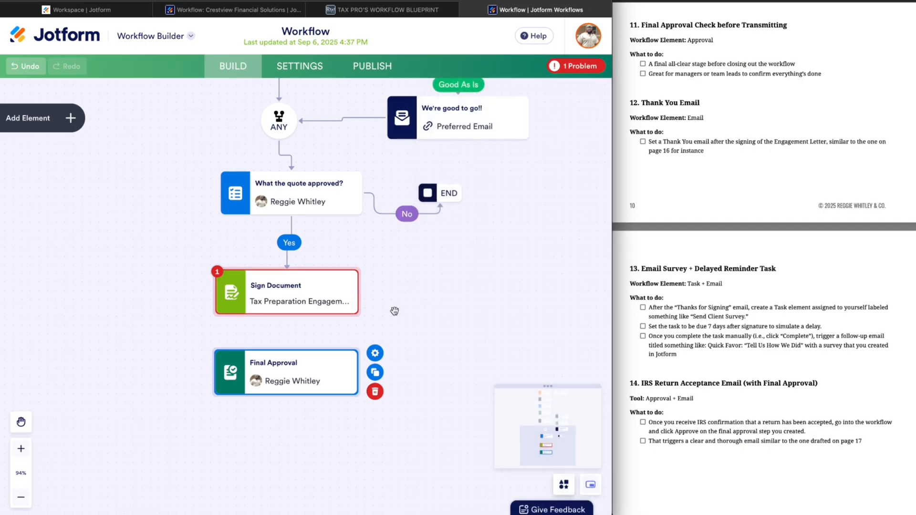
Step: Connect the Sign Document element to Final Approval with the "Signed" outcome
{"action": "left_click_drag", "start_coordinate": [287, 317], "coordinate": [286, 351]}
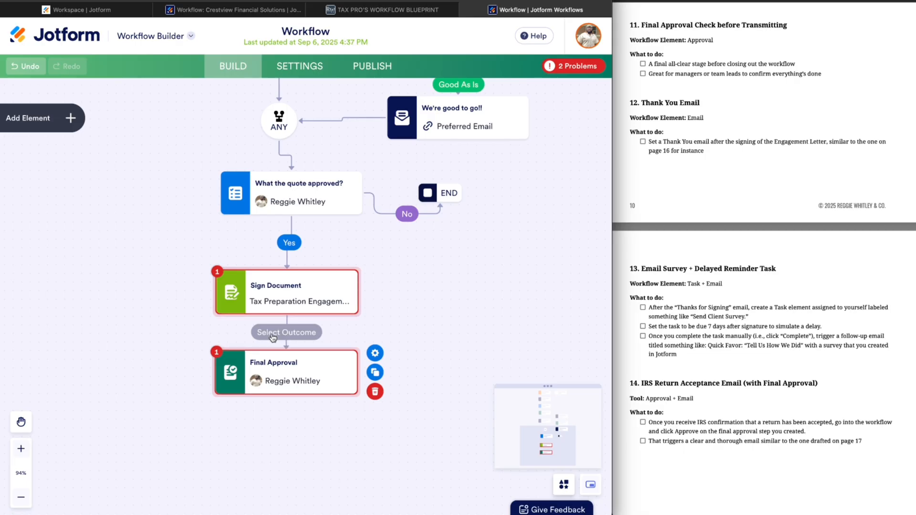
{"action": "left_click", "coordinate": [297, 335]}
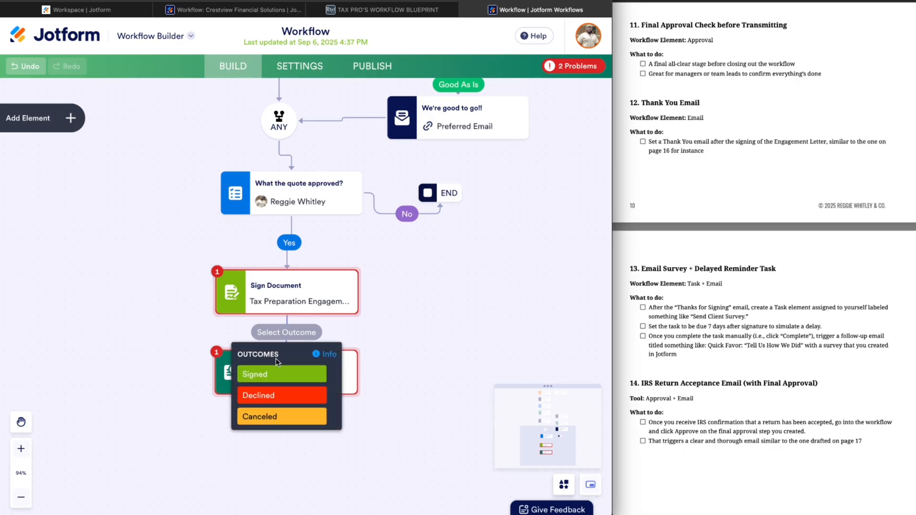
{"action": "left_click", "coordinate": [258, 374]}
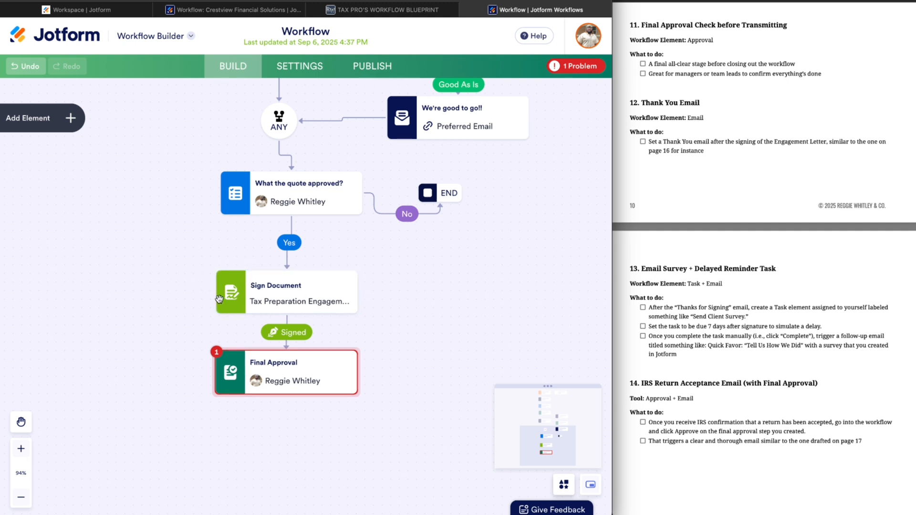
{"action": "left_click", "coordinate": [288, 334]}
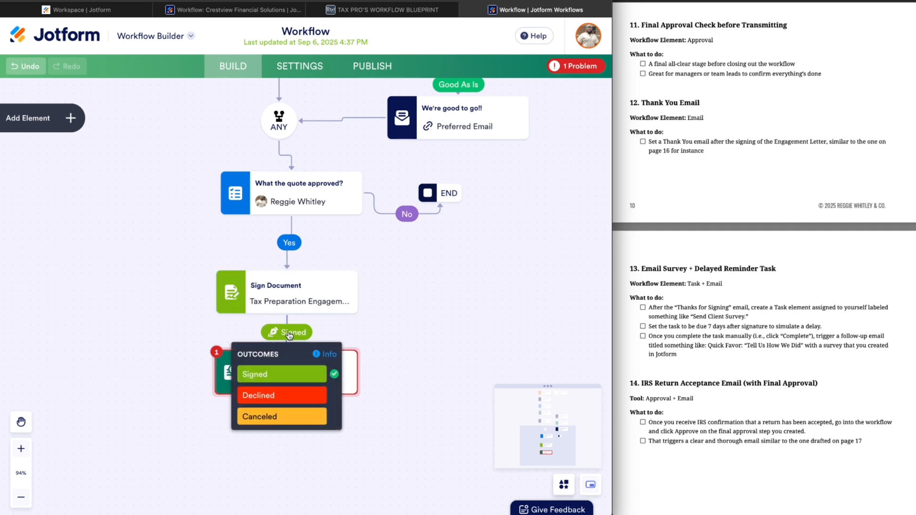
{"action": "left_click", "coordinate": [288, 334]}
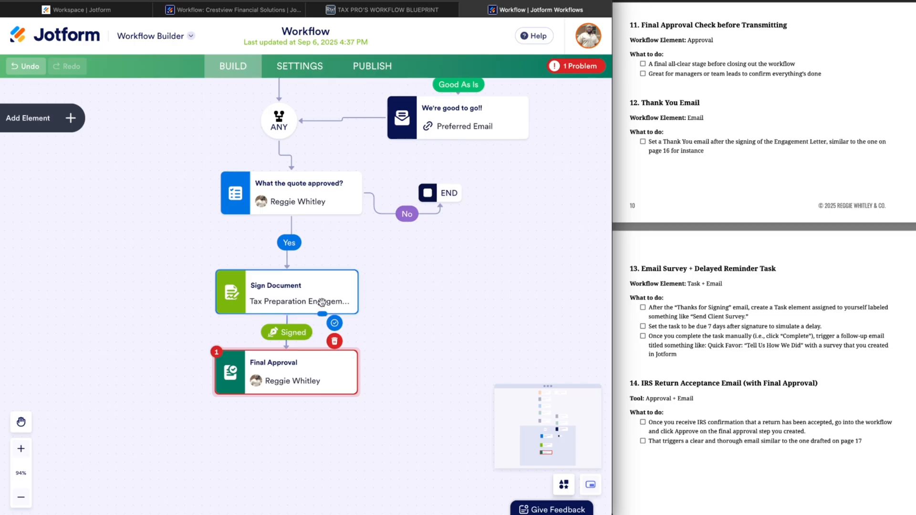
Step: Add an End element beside Sign Document, connect it with the "Declined" outcome, and place it slightly above that element's level
{"action": "left_click", "coordinate": [70, 118]}
{"action": "scroll", "coordinate": [80, 300], "scroll_direction": "down", "scroll_amount": 6}
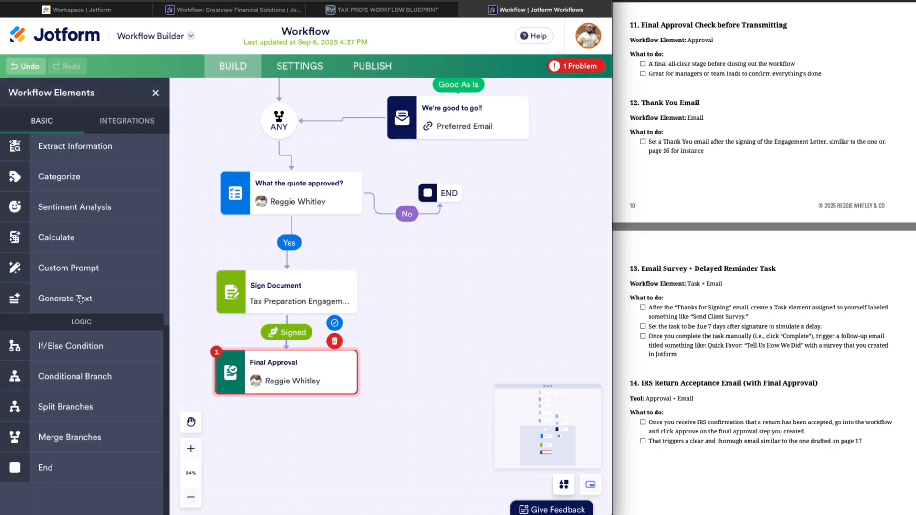
{"action": "left_click_drag", "start_coordinate": [48, 503], "coordinate": [423, 295]}
{"action": "left_click_drag", "start_coordinate": [358, 293], "coordinate": [411, 296]}
{"action": "left_click", "coordinate": [383, 294]}
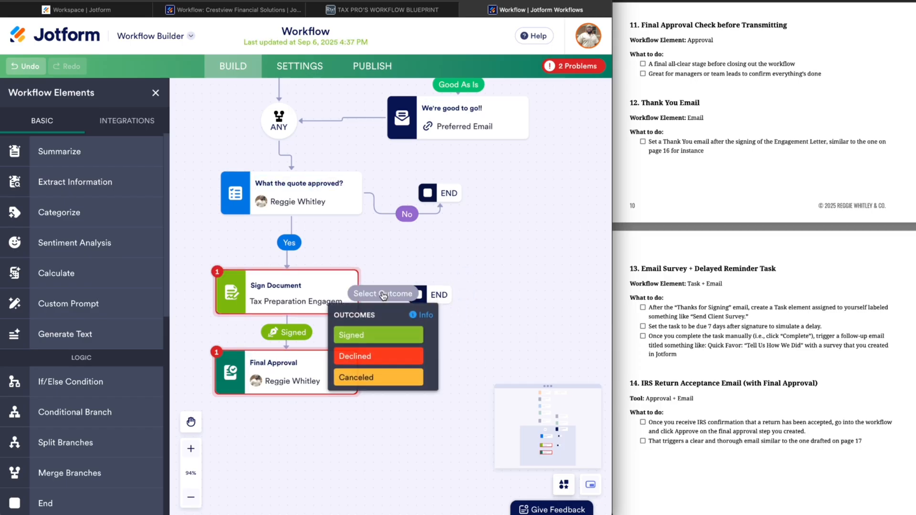
{"action": "left_click", "coordinate": [364, 359]}
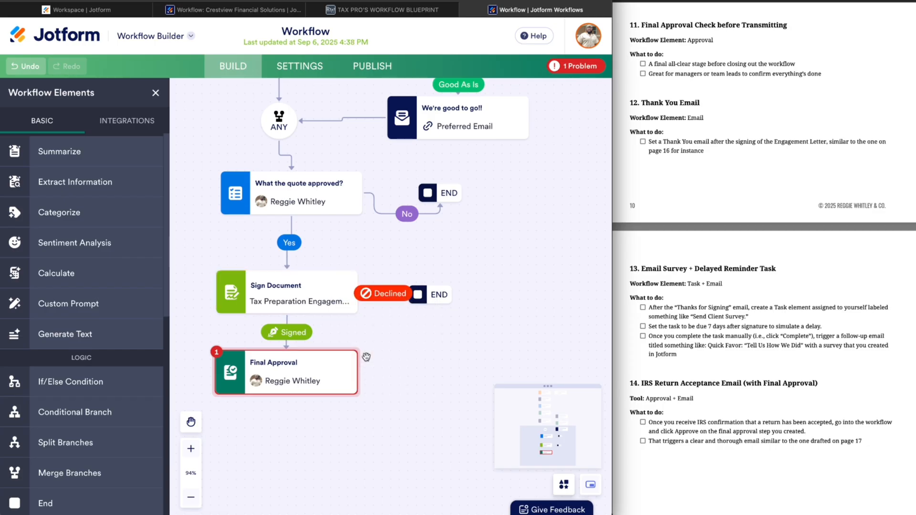
{"action": "left_click_drag", "start_coordinate": [435, 295], "coordinate": [510, 264]}
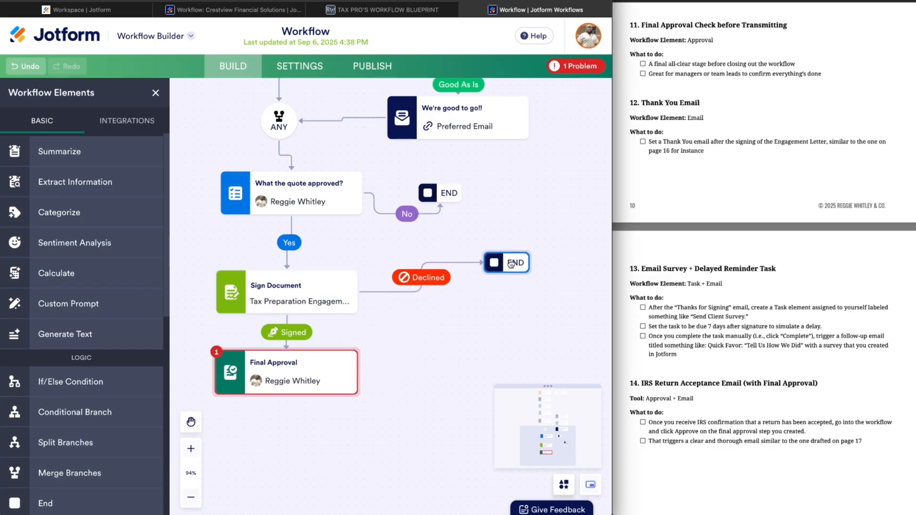
Step: Add a second End element below the Declined one and connect Sign Document to it with the "Canceled" outcome
{"action": "left_click_drag", "start_coordinate": [45, 503], "coordinate": [519, 320]}
{"action": "left_click", "coordinate": [508, 322]}
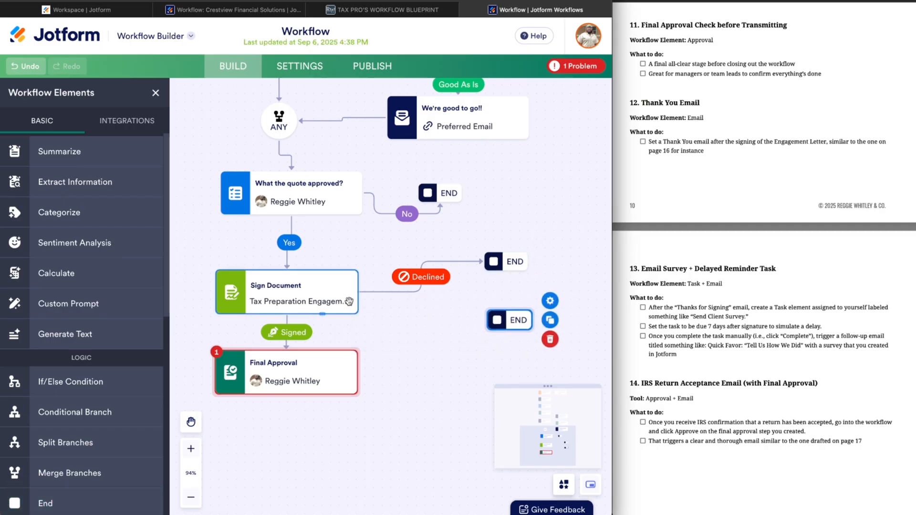
{"action": "left_click_drag", "start_coordinate": [358, 292], "coordinate": [497, 320]}
{"action": "left_click", "coordinate": [432, 310]}
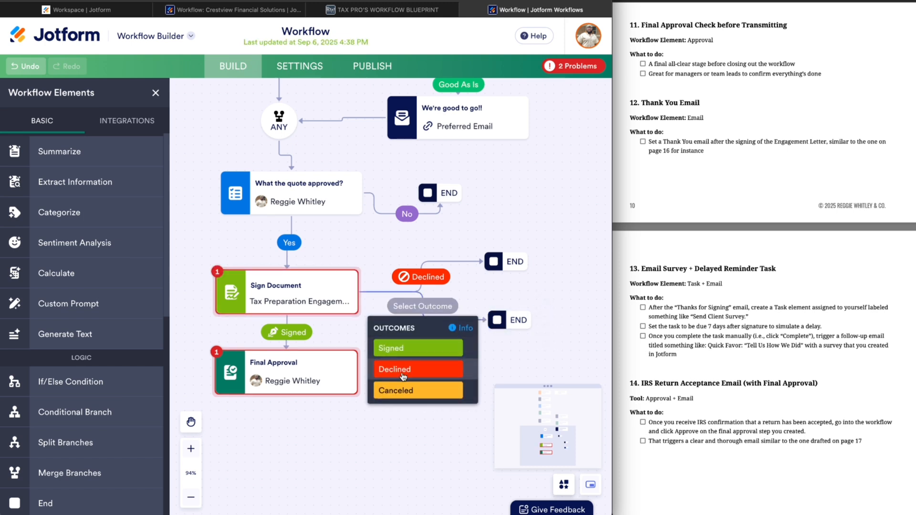
{"action": "left_click", "coordinate": [397, 390]}
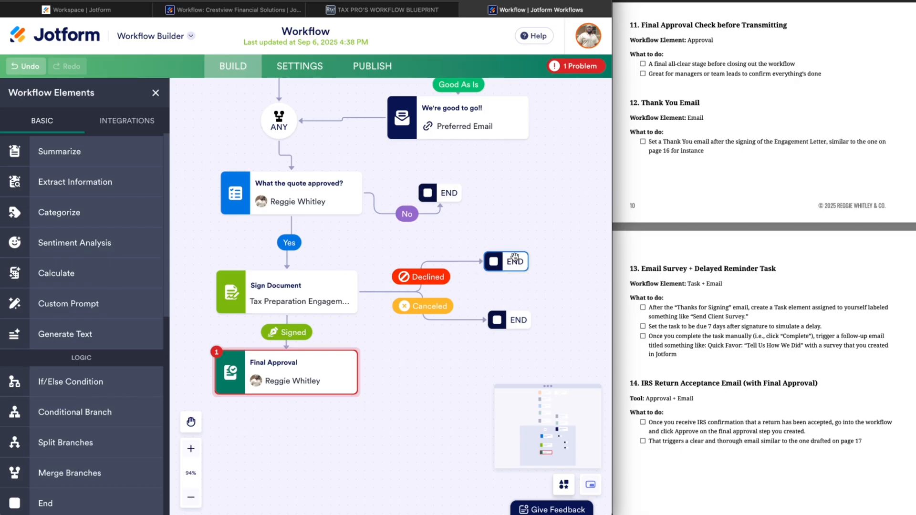
Step: Add an Email element below Final Approval and rename it "Thank You Email"
{"action": "scroll", "coordinate": [157, 266], "scroll_direction": "up", "scroll_amount": 7}
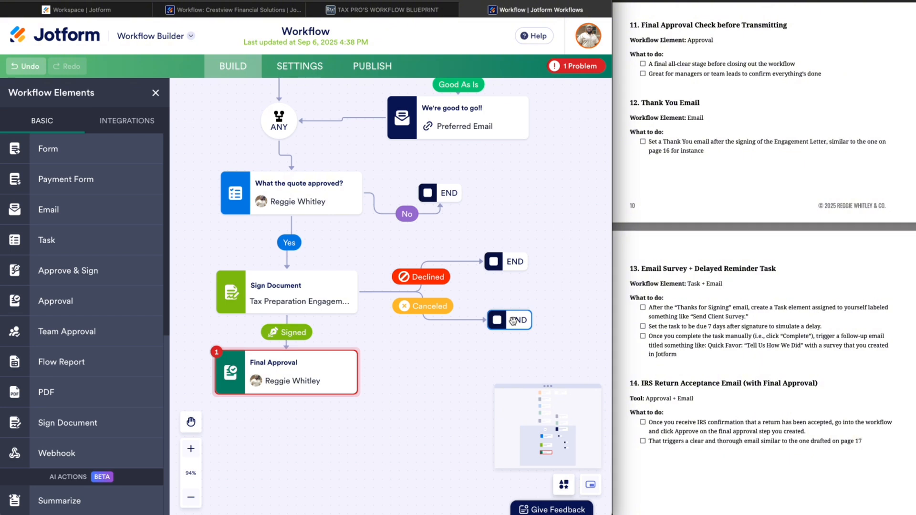
{"action": "left_click_drag", "start_coordinate": [353, 471], "coordinate": [392, 326]}
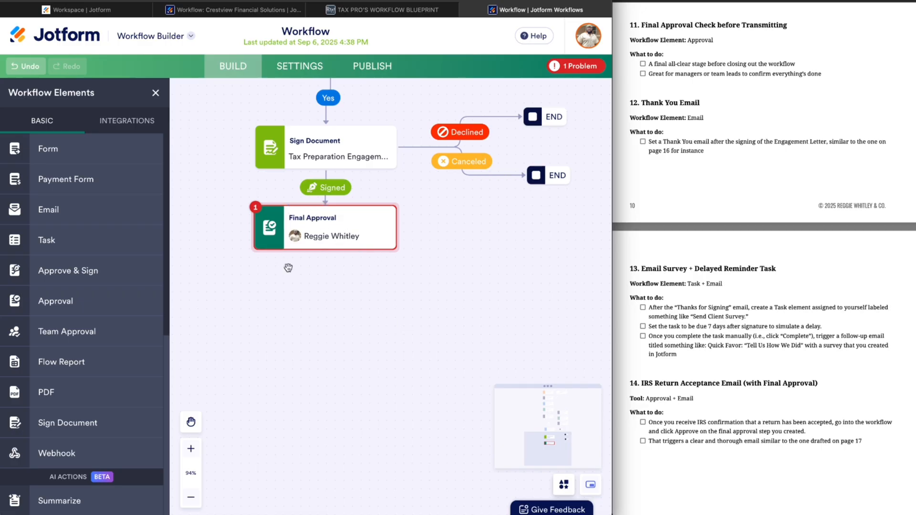
{"action": "mouse_move", "coordinate": [324, 249]}
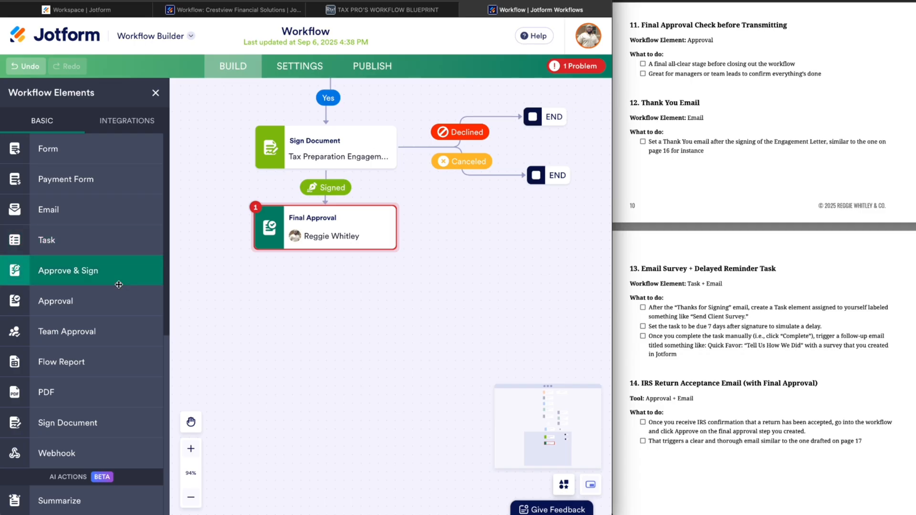
{"action": "left_click_drag", "start_coordinate": [69, 210], "coordinate": [324, 310]}
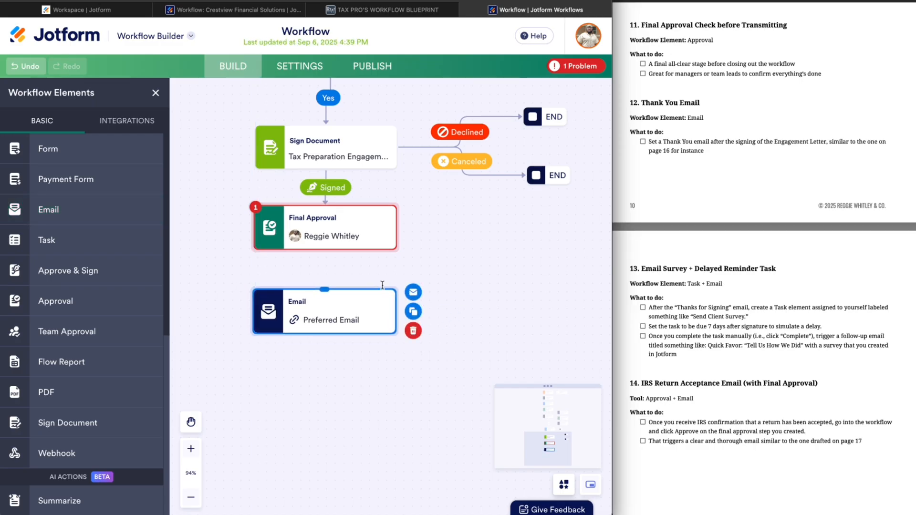
{"action": "scroll", "coordinate": [648, 161], "scroll_direction": "down", "scroll_amount": 1}
{"action": "double_click", "coordinate": [297, 304]}
{"action": "type", "text": "Thank You Email"}
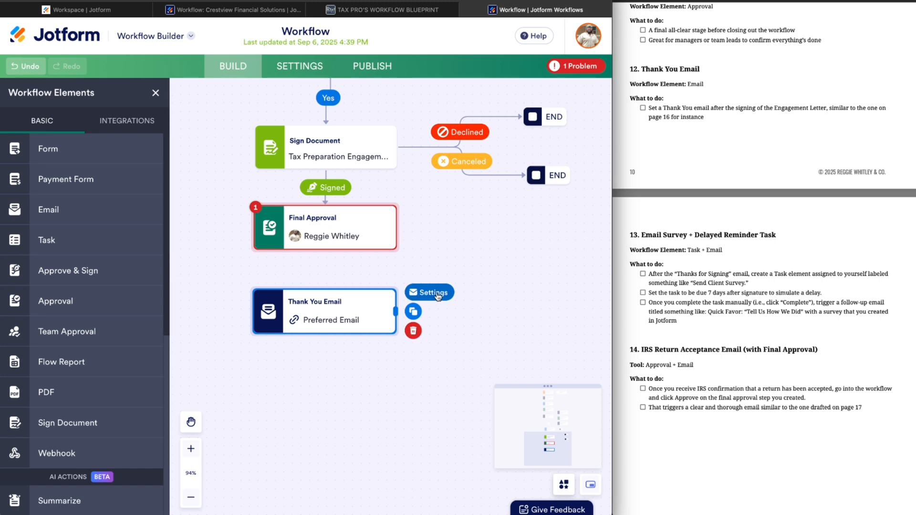
Step: Clear the default content of the Thank You Email and enter "LOGO" as placeholder text in the body
{"action": "left_click", "coordinate": [437, 294]}
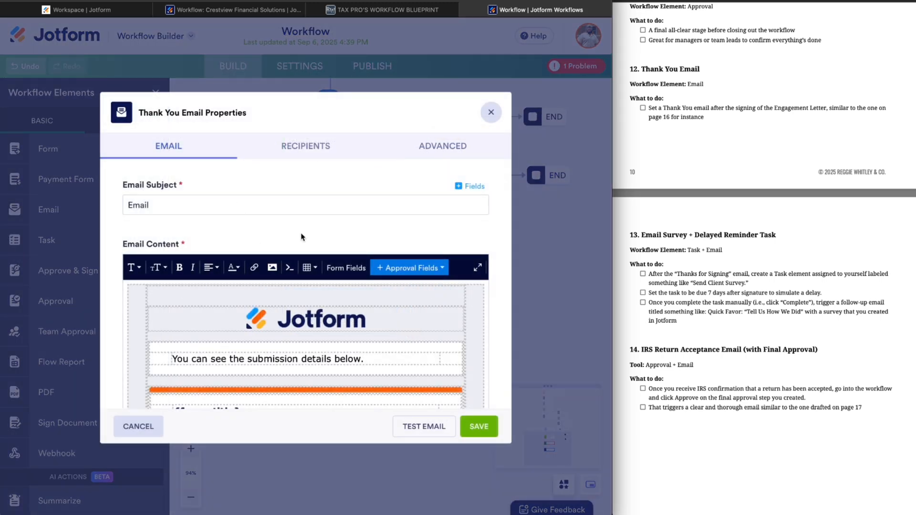
{"action": "left_click", "coordinate": [187, 205]}
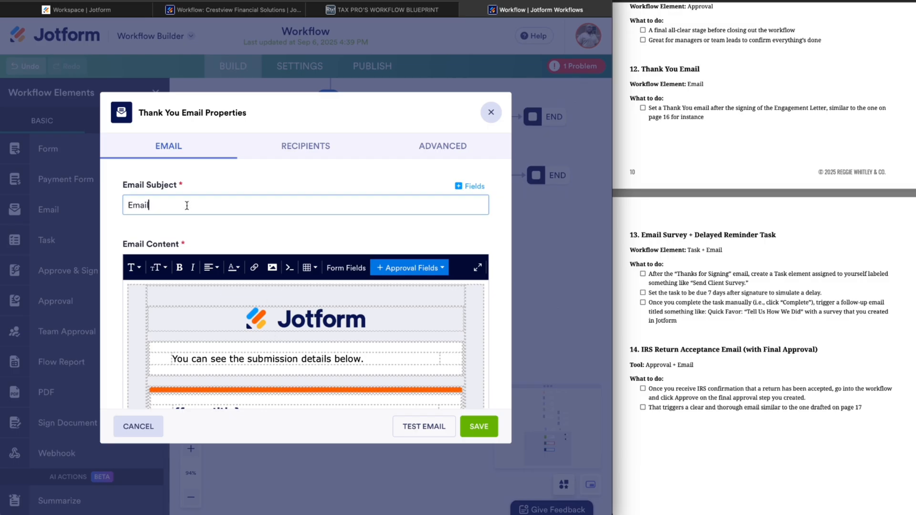
{"action": "scroll", "coordinate": [127, 314], "scroll_direction": "down", "scroll_amount": 2}
{"action": "left_click", "coordinate": [127, 314]}
{"action": "key", "text": "ctrl+a"}
{"action": "key", "text": "BackSpace"}
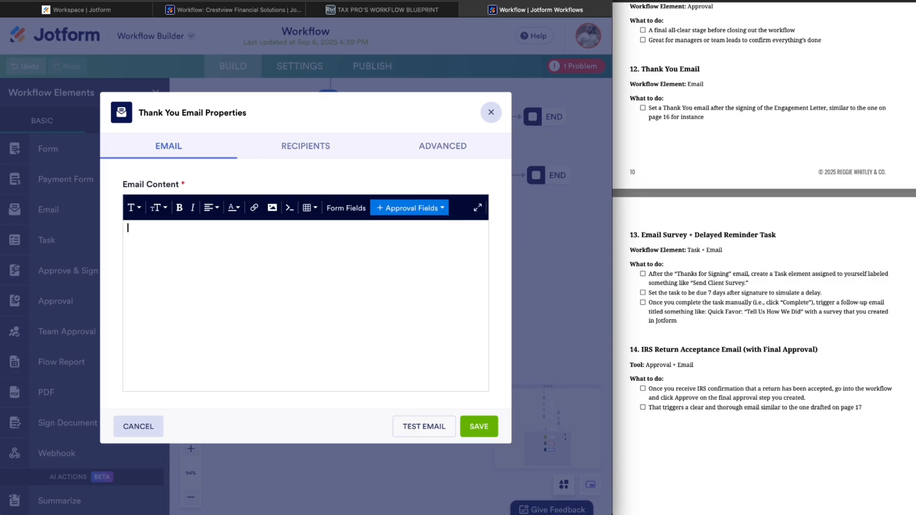
{"action": "key", "text": "BackSpace"}
{"action": "key", "text": "BackSpace"}
{"action": "type", "text": "LOGO"}
{"action": "left_click", "coordinate": [180, 308]}
Step: Check the Thank You Email's sender and recipient settings and save the email properties
{"action": "left_click", "coordinate": [302, 150]}
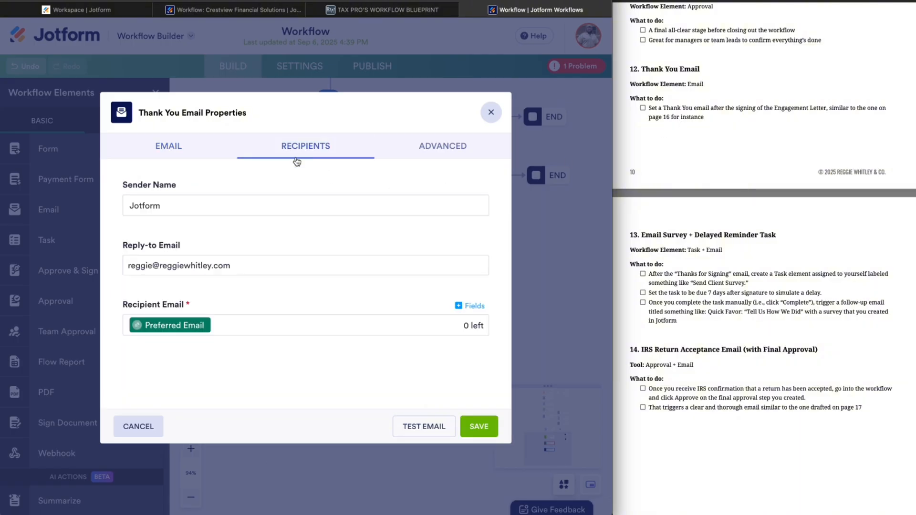
{"action": "double_click", "coordinate": [142, 207]}
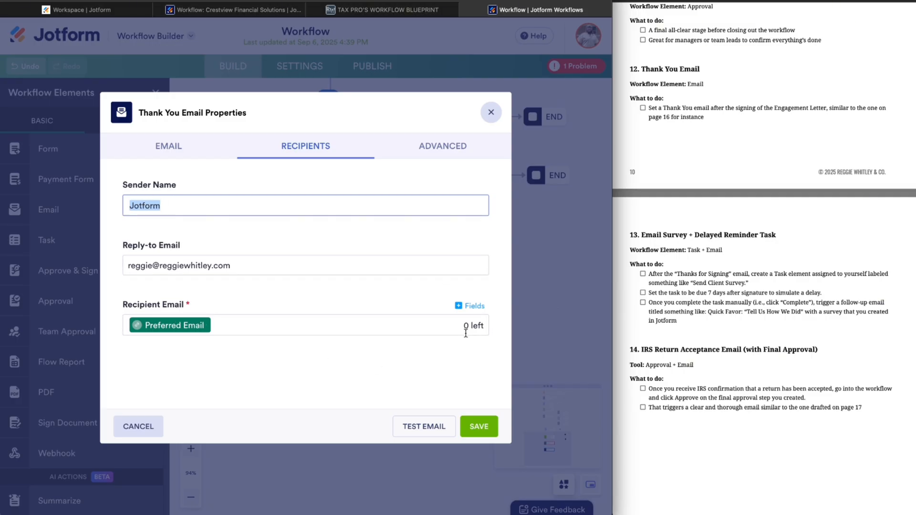
{"action": "left_click", "coordinate": [479, 429]}
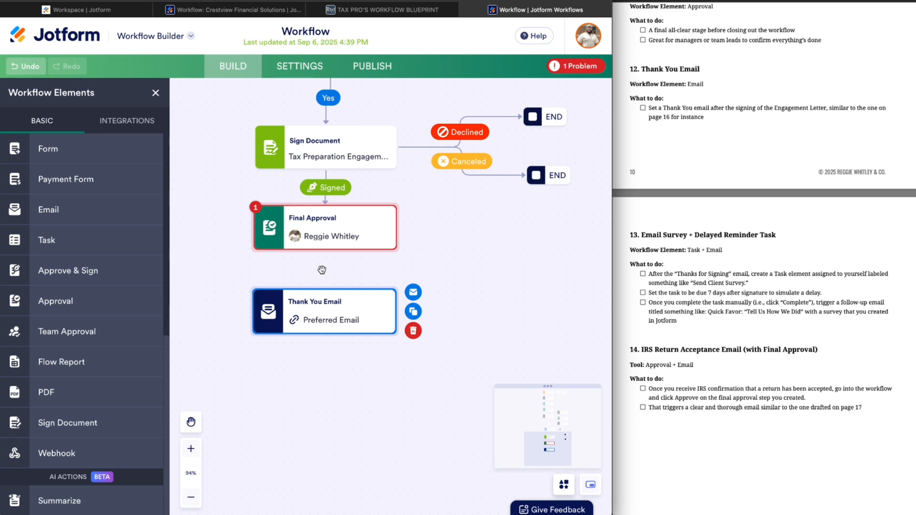
Step: Connect Final Approval to the Thank You Email with the "Approve" outcome
{"action": "left_click_drag", "start_coordinate": [326, 248], "coordinate": [325, 289]}
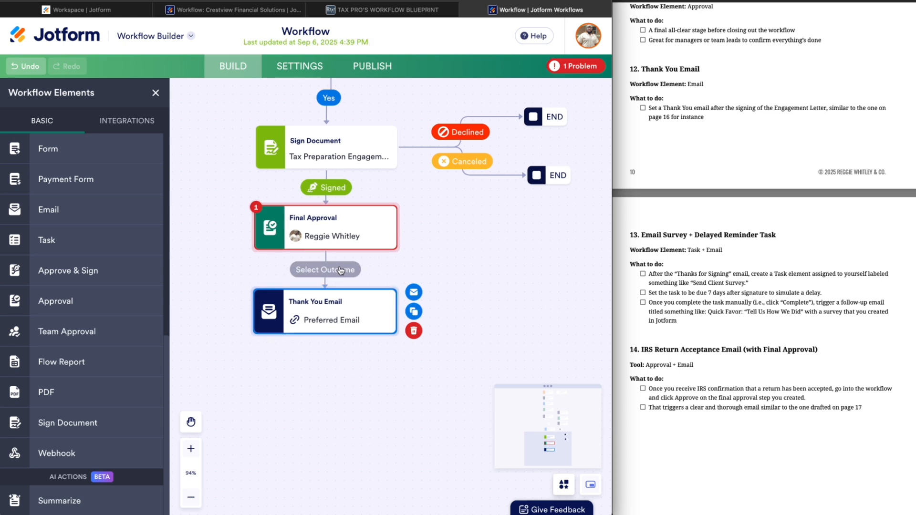
{"action": "left_click", "coordinate": [341, 270]}
{"action": "left_click", "coordinate": [319, 311]}
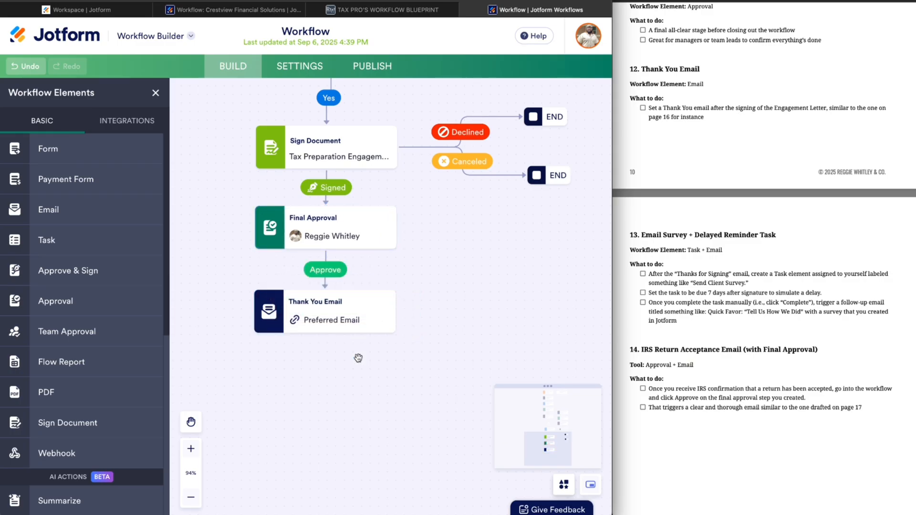
Step: Read blueprint sections 12 to 14 on the thank you email, delayed survey reminder task and IRS return acceptance email
{"action": "scroll", "coordinate": [713, 254], "scroll_direction": "down", "scroll_amount": 3}
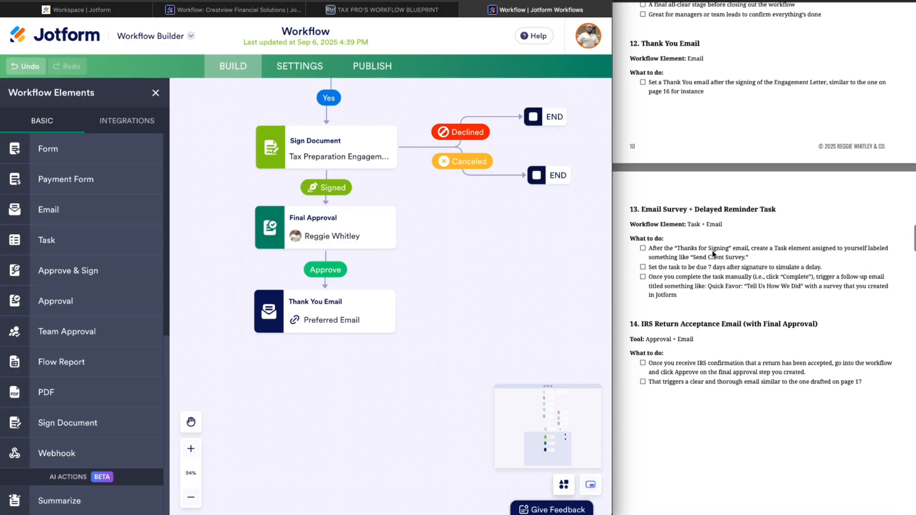
{"action": "scroll", "coordinate": [714, 254], "scroll_direction": "down", "scroll_amount": 5}
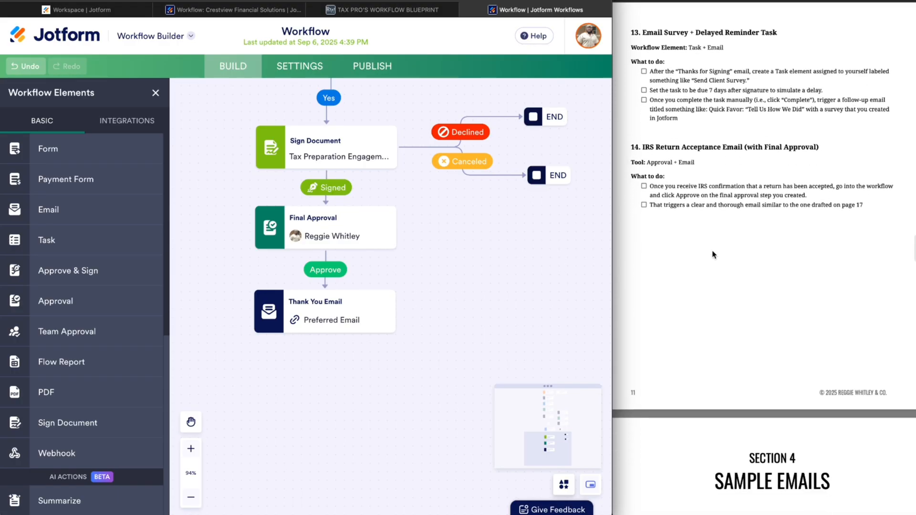
{"action": "scroll", "coordinate": [713, 255], "scroll_direction": "up", "scroll_amount": 5}
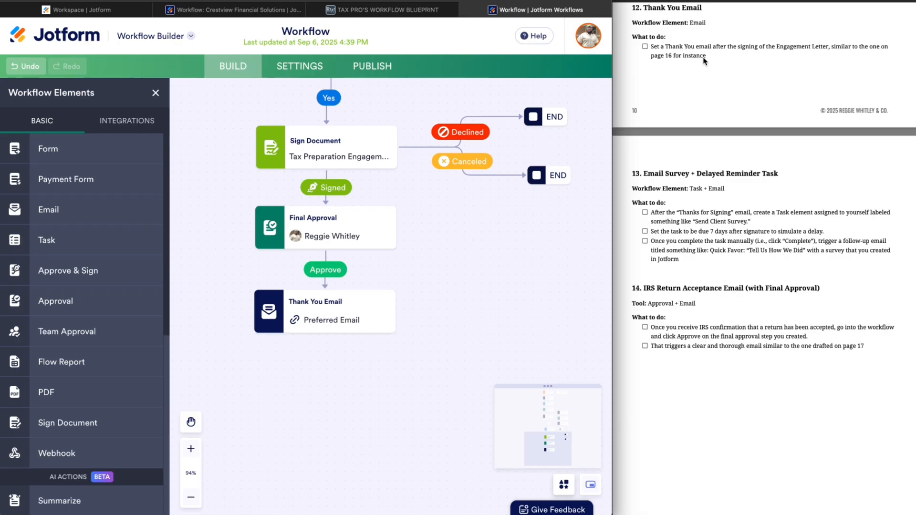
{"action": "scroll", "coordinate": [704, 60], "scroll_direction": "down", "scroll_amount": 3}
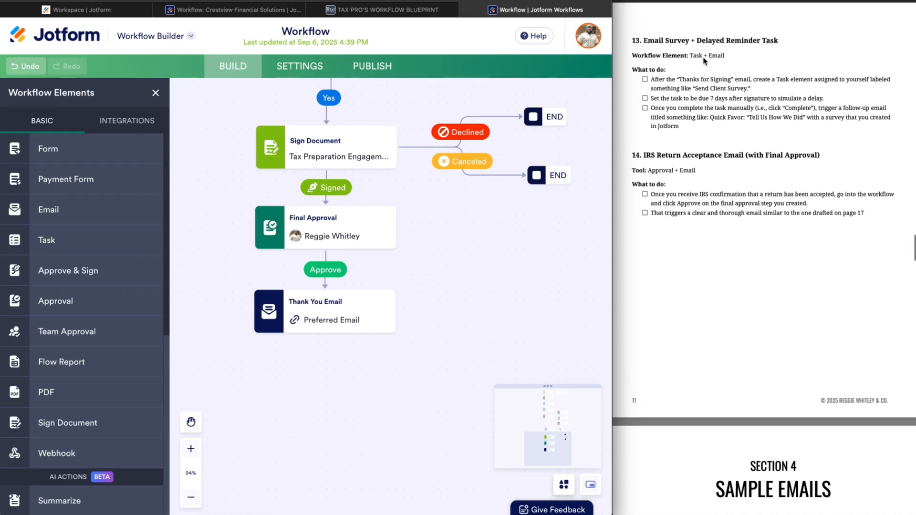
{"action": "scroll", "coordinate": [704, 61], "scroll_direction": "down", "scroll_amount": 1}
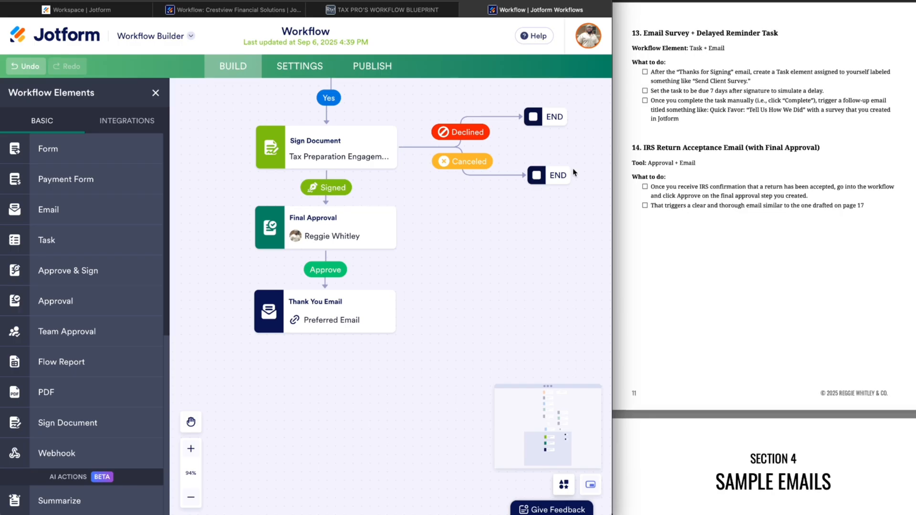
{"action": "left_click_drag", "start_coordinate": [417, 374], "coordinate": [421, 258]}
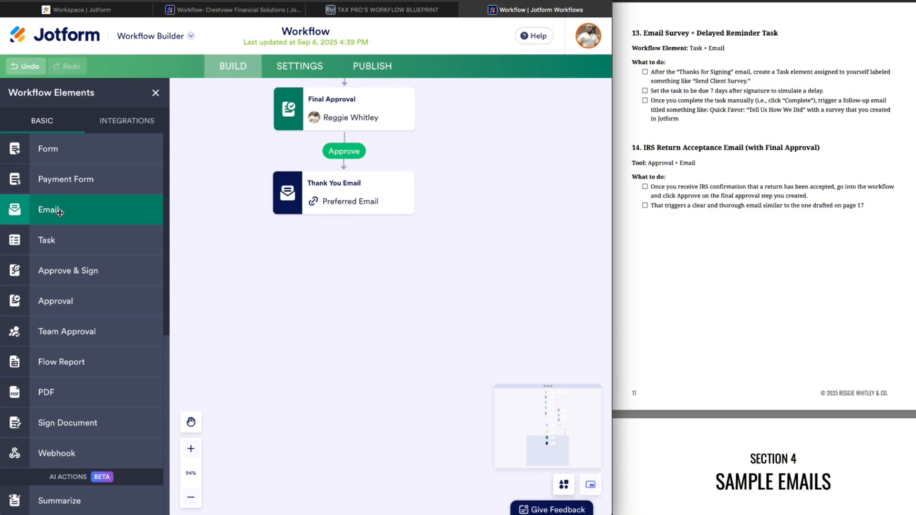
Step: Add an Email element below the Thank You Email, name it "Survey Email" and move it down to leave space above
{"action": "left_click_drag", "start_coordinate": [78, 213], "coordinate": [333, 262]}
{"action": "left_click_drag", "start_coordinate": [383, 280], "coordinate": [325, 259]}
{"action": "double_click", "coordinate": [319, 251]}
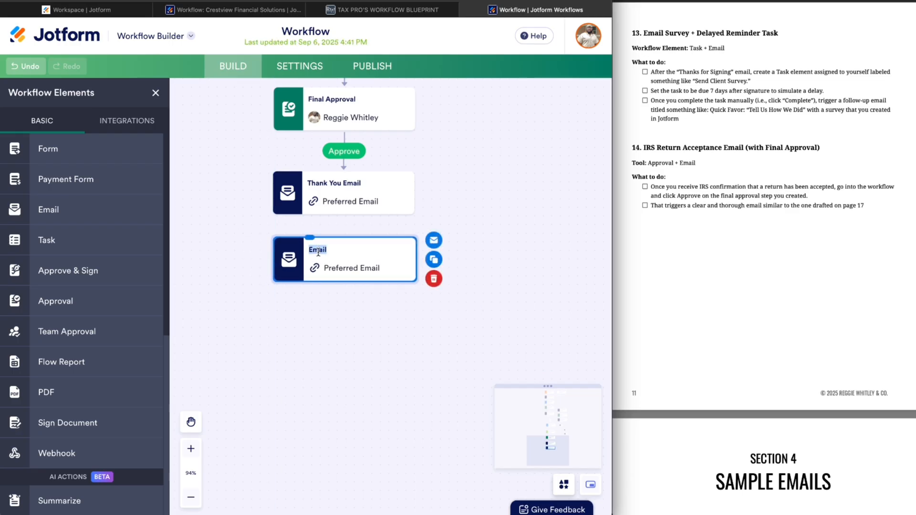
{"action": "key", "text": "Left"}
{"action": "type", "text": "Survey"}
{"action": "left_click", "coordinate": [341, 330]}
{"action": "left_click_drag", "start_coordinate": [342, 254], "coordinate": [342, 301]}
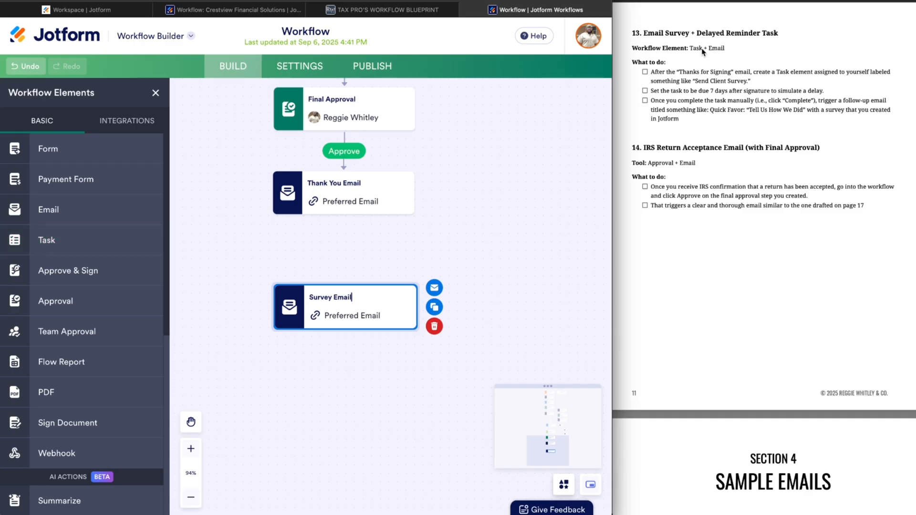
Step: Place a Task element between the Thank You Email and Survey Email, spaced evenly, and name it "Delayed Reminder"
{"action": "left_click_drag", "start_coordinate": [52, 246], "coordinate": [358, 286]}
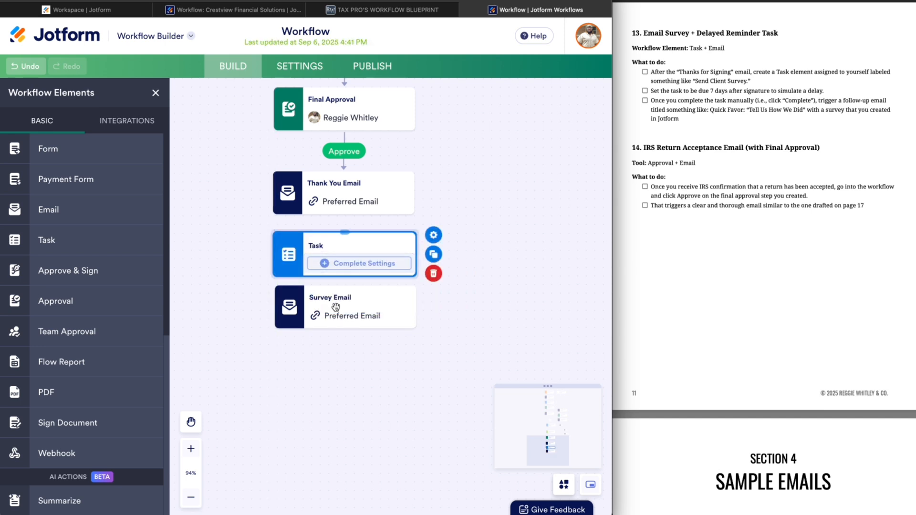
{"action": "left_click_drag", "start_coordinate": [337, 307], "coordinate": [338, 356]}
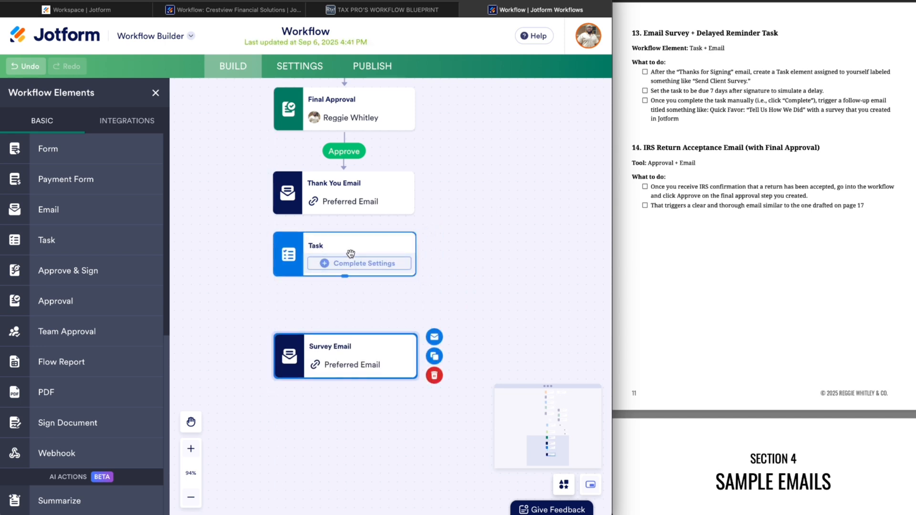
{"action": "left_click_drag", "start_coordinate": [350, 256], "coordinate": [350, 268]}
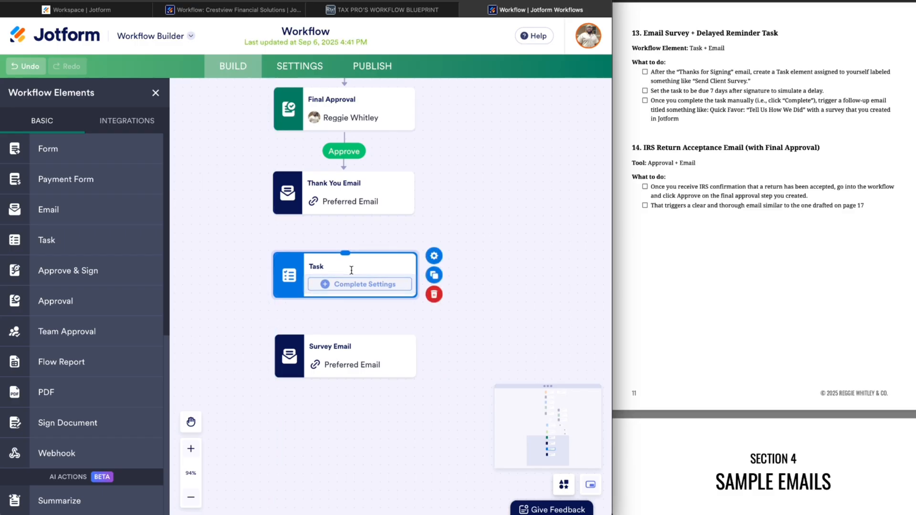
{"action": "double_click", "coordinate": [319, 268]}
{"action": "type", "text": "Delayed"}
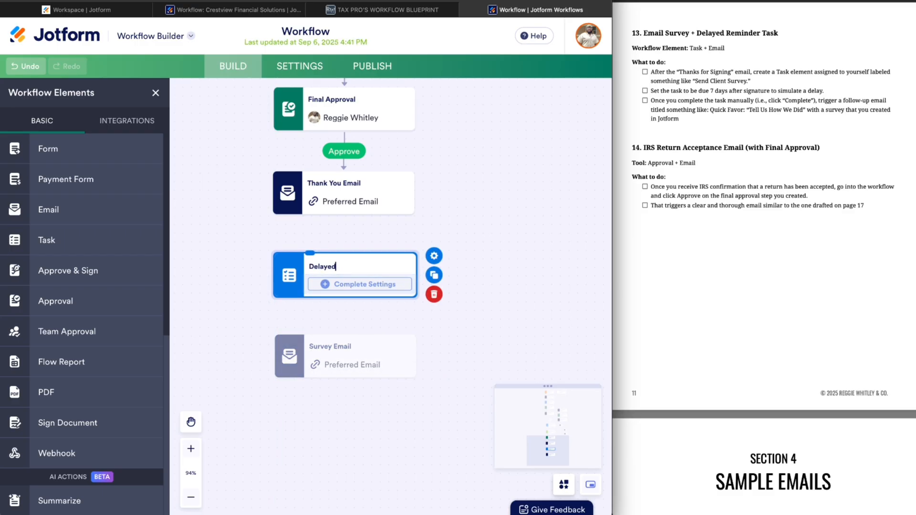
{"action": "type", "text": " Reminder"}
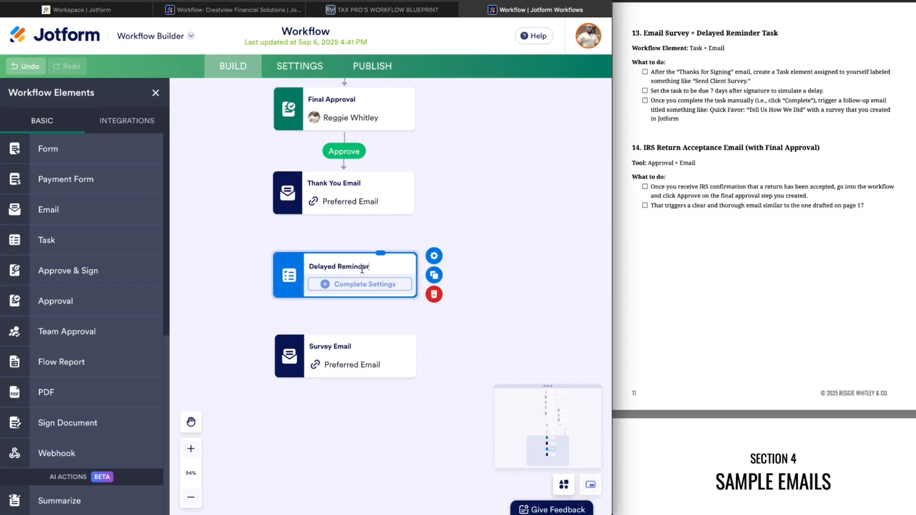
Step: Set the Delayed Reminder task's outcome to "Send Now" and fill in the assignee's email address
{"action": "left_click", "coordinate": [371, 286]}
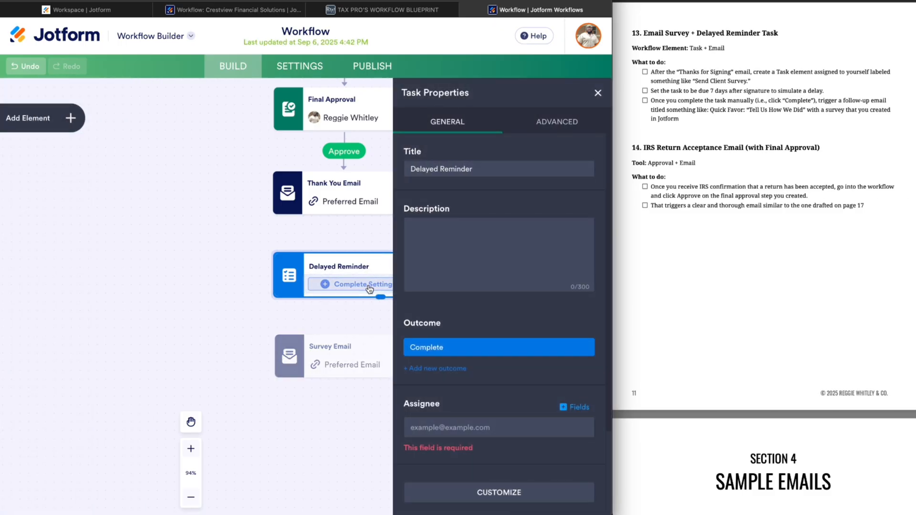
{"action": "double_click", "coordinate": [425, 349]}
{"action": "type", "text": "Send Now"}
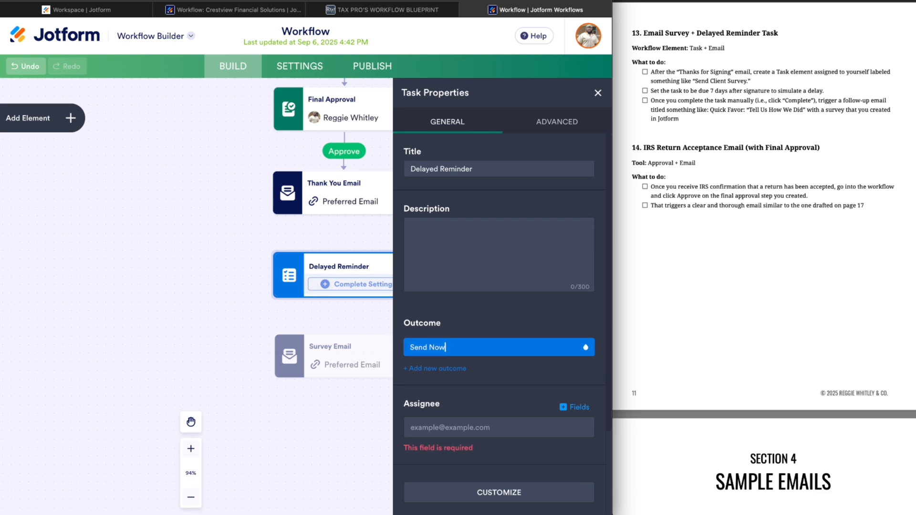
{"action": "left_click", "coordinate": [440, 427]}
{"action": "type", "text": "reg"}
{"action": "left_click", "coordinate": [459, 460]}
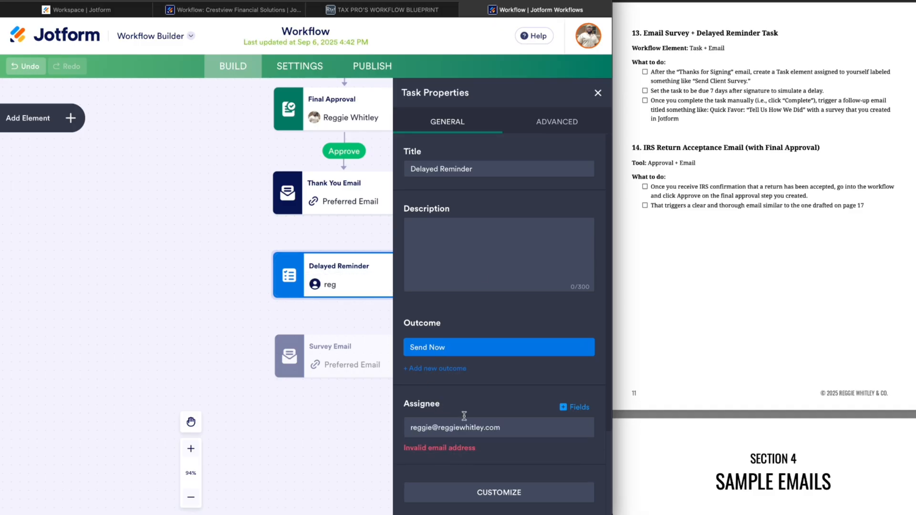
Step: Turn on reminder emails for the Delayed Reminder task and set them to go out after 5 days
{"action": "left_click", "coordinate": [554, 120]}
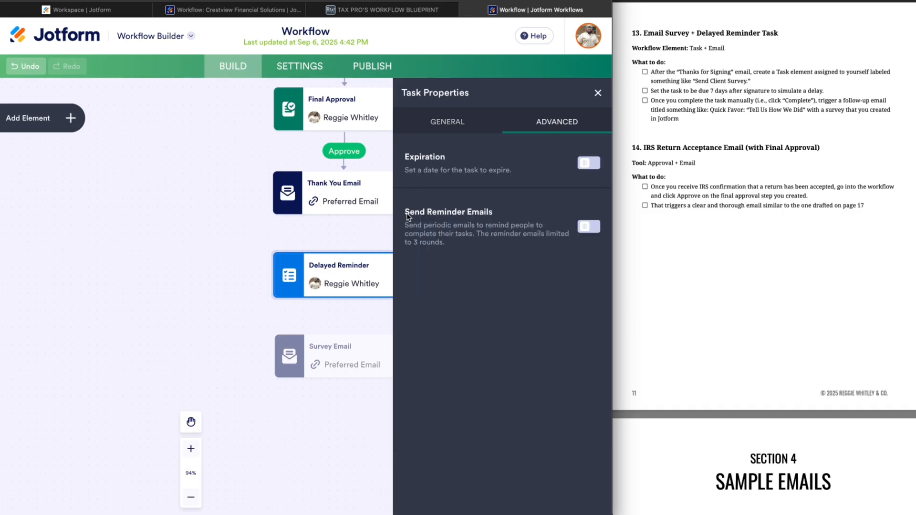
{"action": "left_click", "coordinate": [588, 226]}
{"action": "double_click", "coordinate": [442, 281]}
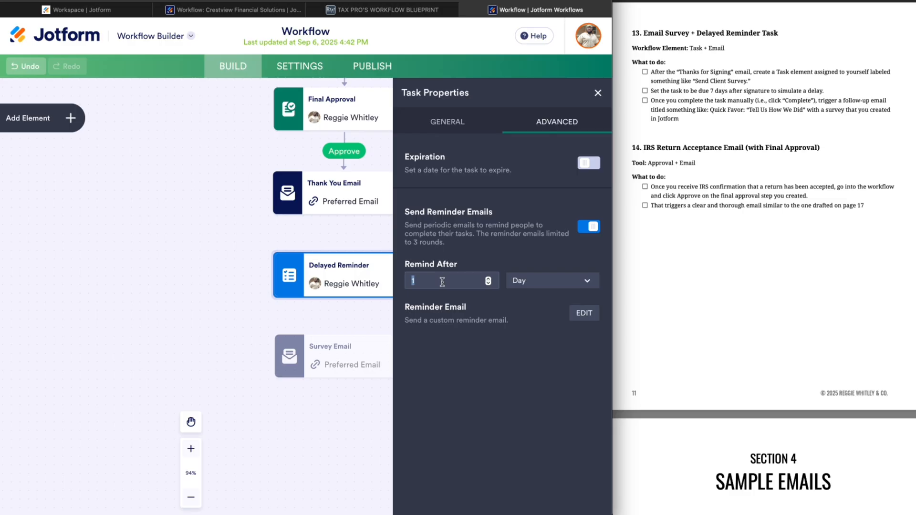
{"action": "type", "text": "5"}
{"action": "left_click", "coordinate": [583, 313]}
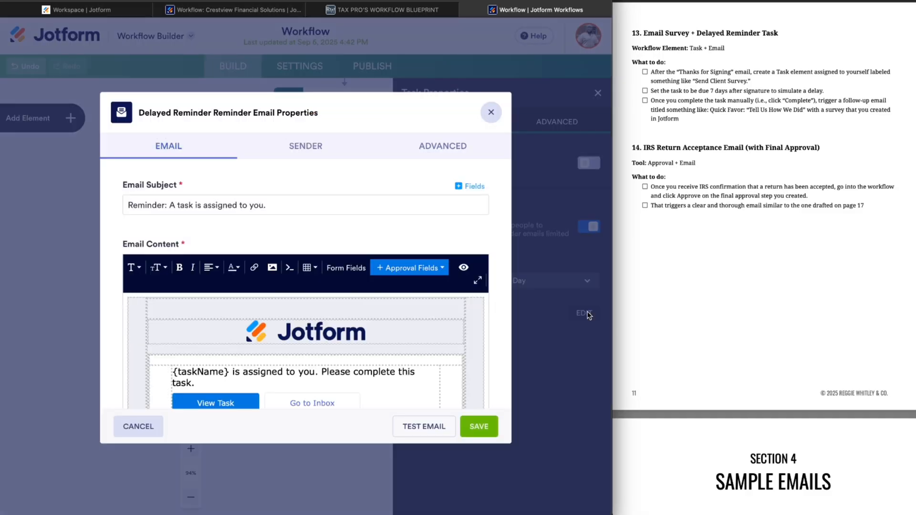
{"action": "left_click", "coordinate": [491, 112]}
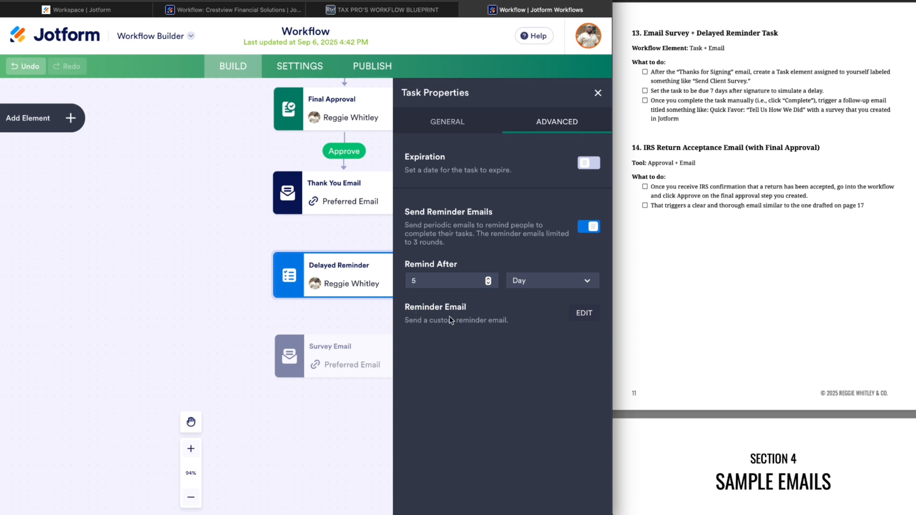
Step: Try replacing the reminder email's default content with "Now it's time to approve so the survey can send out for"
{"action": "left_click", "coordinate": [584, 315]}
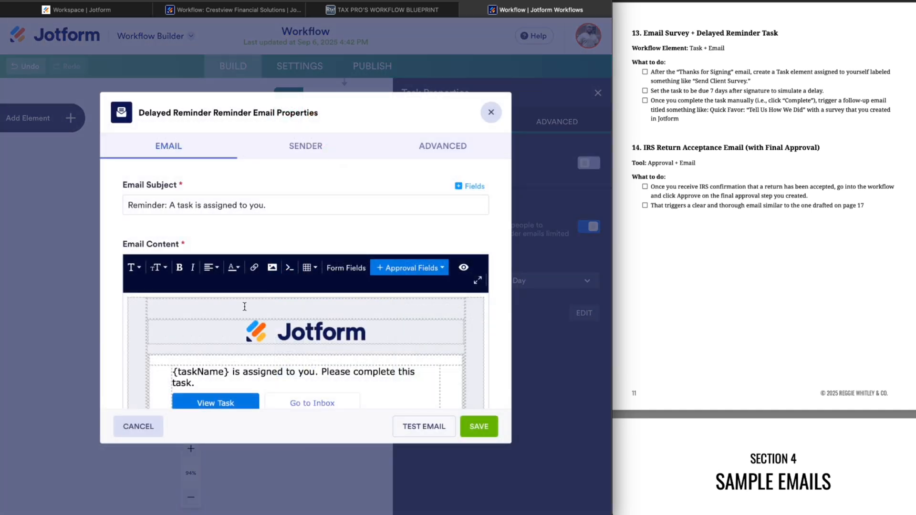
{"action": "left_click", "coordinate": [125, 330]}
{"action": "key", "text": "super+a"}
{"action": "key", "text": "BackSpace"}
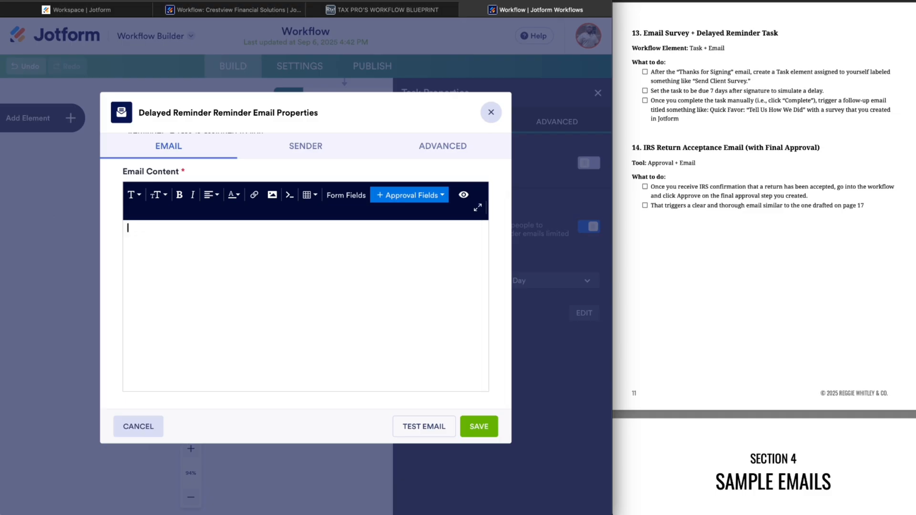
{"action": "key", "text": "super+z"}
{"action": "key", "text": "BackSpace"}
{"action": "type", "text": "Now it time"}
{"action": "key", "text": "BackSpace"}
{"action": "key", "text": "BackSpace"}
{"action": "key", "text": "BackSpace"}
{"action": "key", "text": "BackSpace"}
{"action": "key", "text": "BackSpace"}
{"action": "type", "text": "'s time to approve tso the survey can send out"}
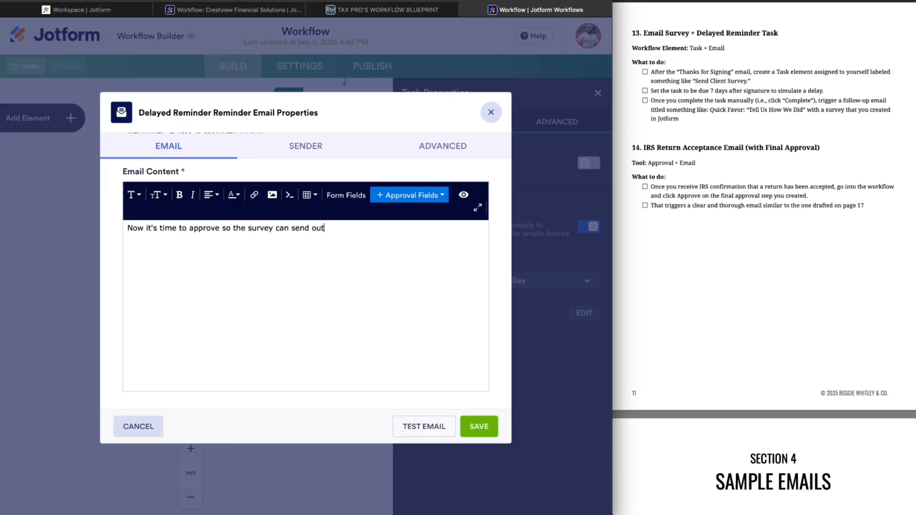
{"action": "type", "text": " for"}
Step: Try to insert a form field after the reminder text and undo the changes to the email content
{"action": "left_click", "coordinate": [346, 195]}
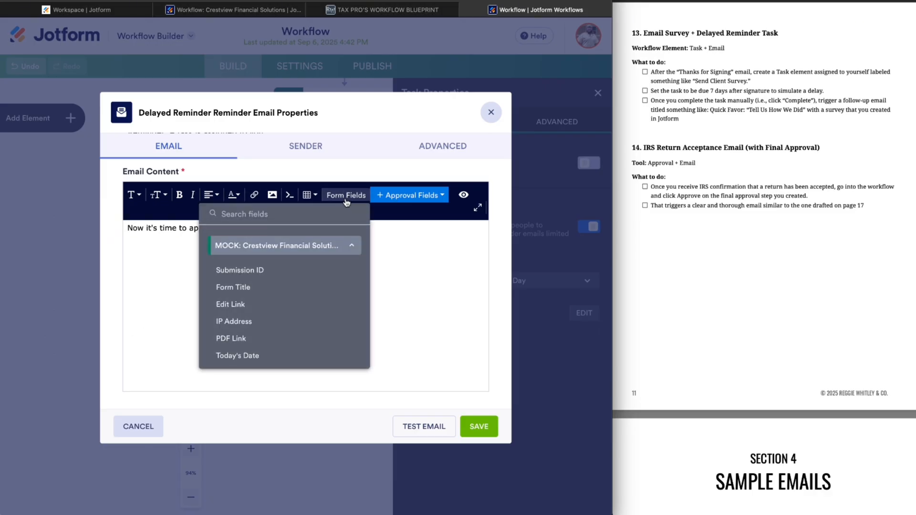
{"action": "scroll", "coordinate": [281, 341], "scroll_direction": "down", "scroll_amount": 3}
{"action": "scroll", "coordinate": [265, 340], "scroll_direction": "down", "scroll_amount": 3}
{"action": "left_click", "coordinate": [236, 327]}
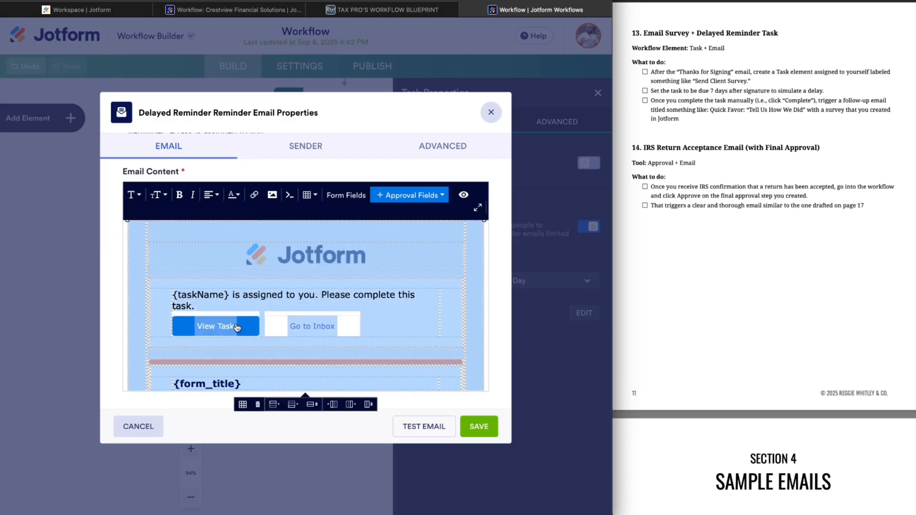
{"action": "key", "text": "BackSpace"}
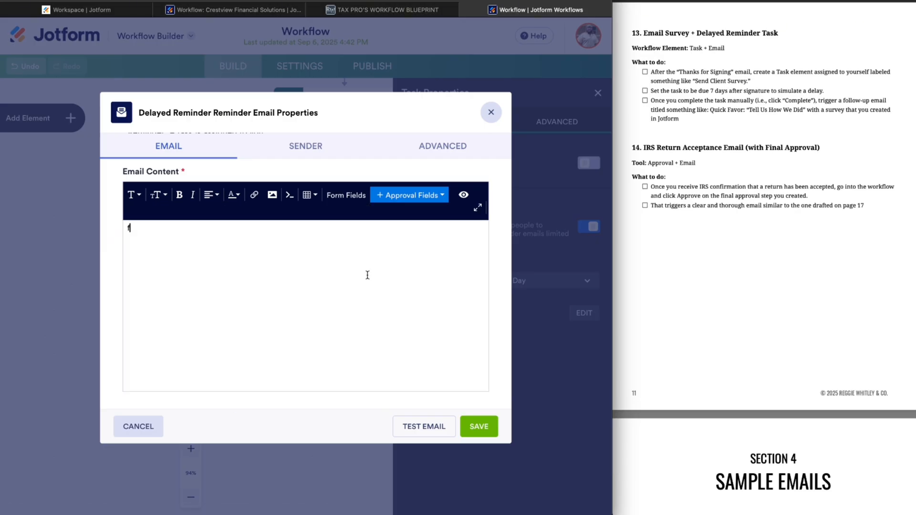
{"action": "key", "text": "ctrl+z"}
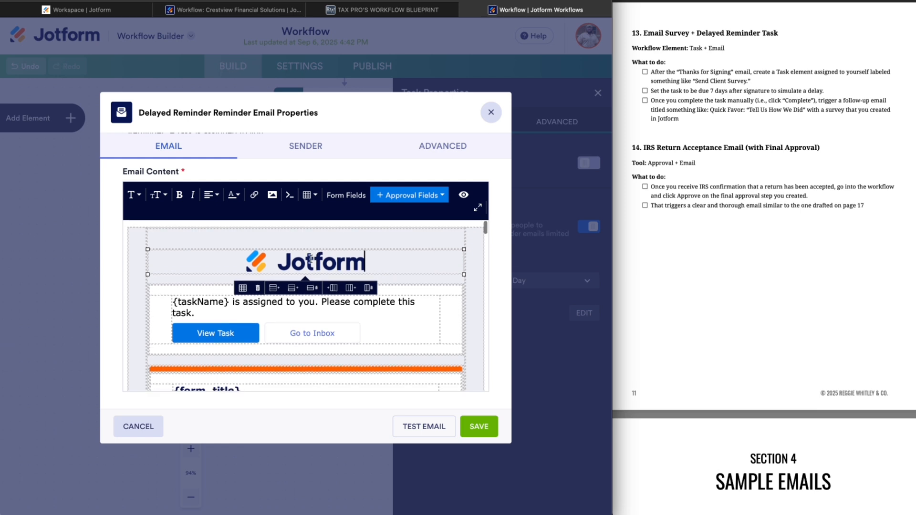
Step: Try rewriting the reminder email body as "Now it's time to approve to send survey email to" and undo it
{"action": "left_click", "coordinate": [127, 250]}
{"action": "key", "text": "ctrl+a"}
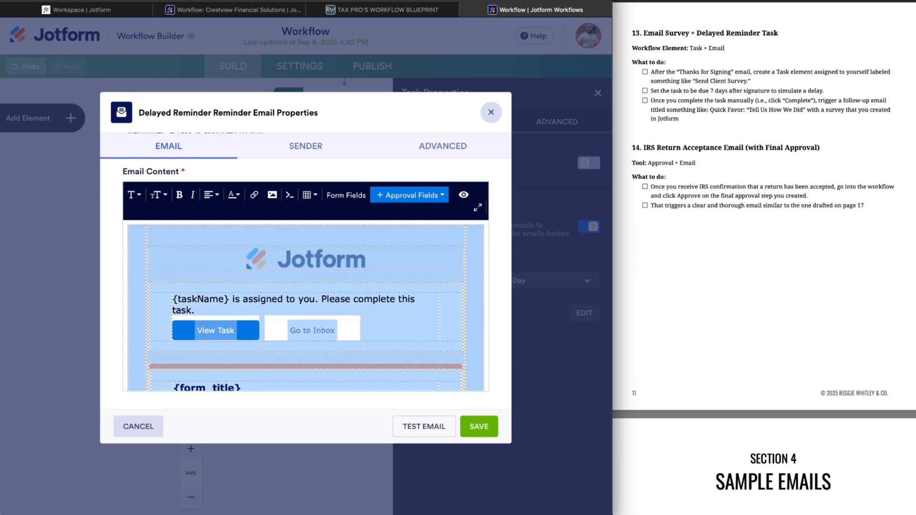
{"action": "key", "text": "BackSpace"}
{"action": "type", "text": "Now it's"}
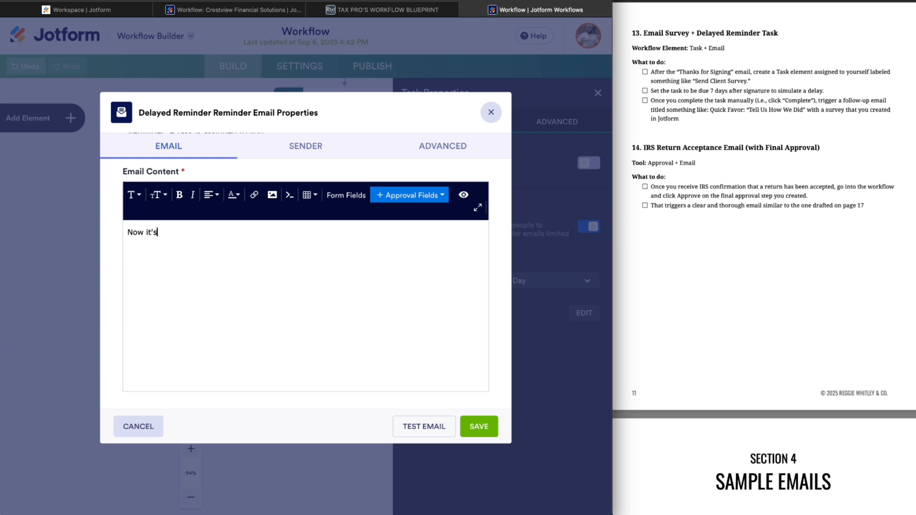
{"action": "type", "text": " time to approve to send survey email to"}
{"action": "key", "text": "ctrl+z"}
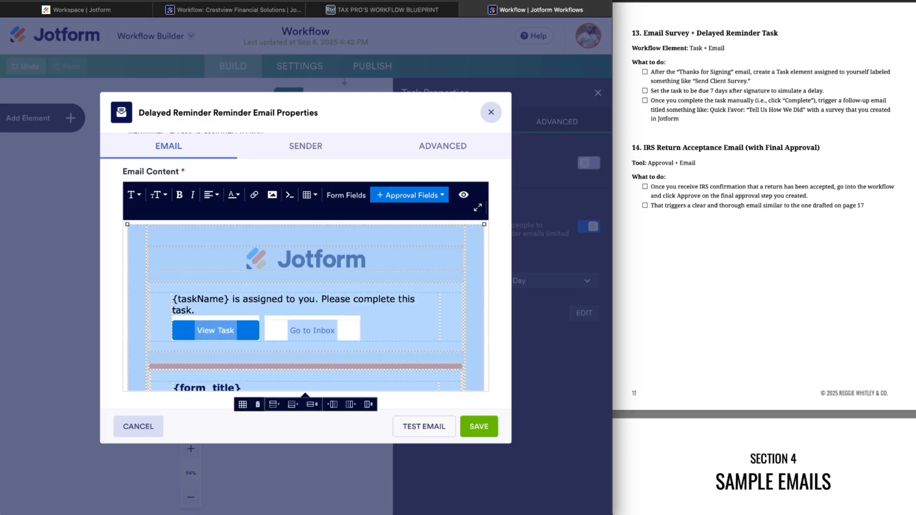
Step: Try pasting the copied content into the cleared reminder email body and empty the body again
{"action": "left_click", "coordinate": [126, 264]}
{"action": "key", "text": "super+a"}
{"action": "key", "text": "BackSpace"}
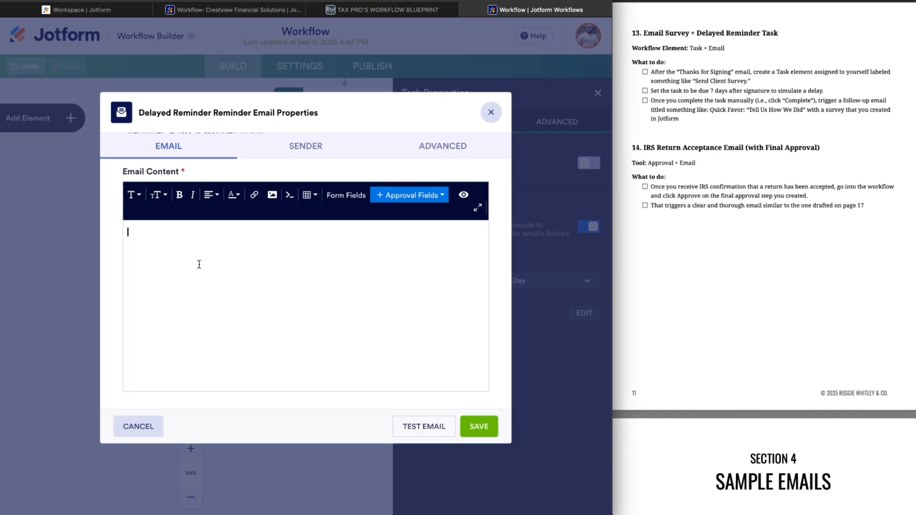
{"action": "key", "text": "super+v"}
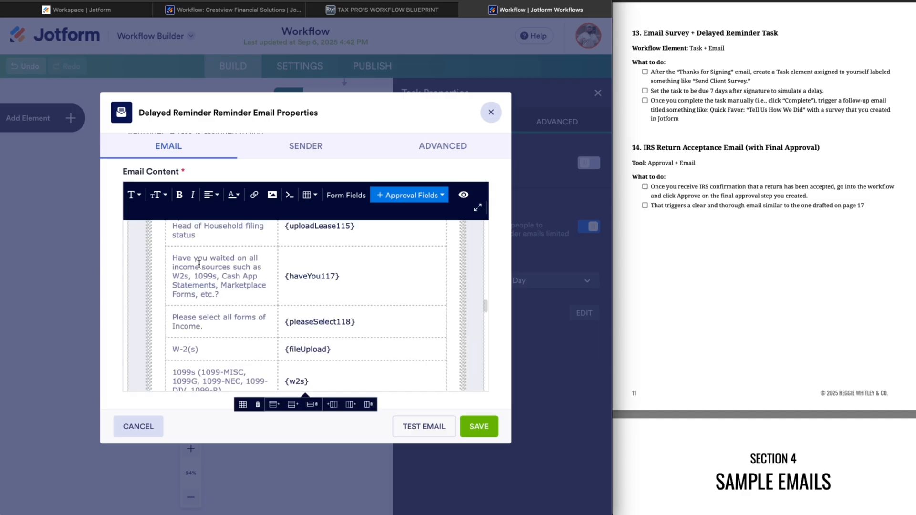
{"action": "key", "text": "super+a"}
{"action": "key", "text": "BackSpace"}
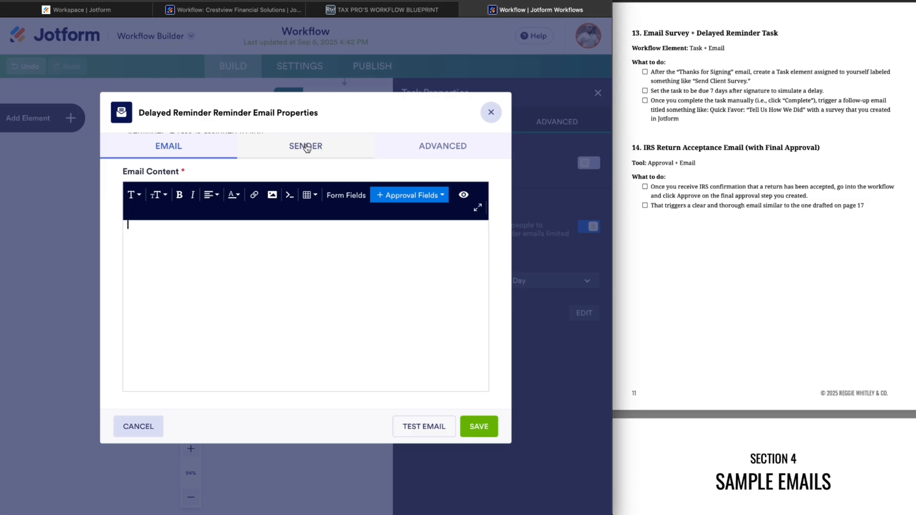
Step: Try to insert the Primary's Name field into the reminder email, and close the email and task properties without saving
{"action": "scroll", "coordinate": [274, 287], "scroll_direction": "up", "scroll_amount": 1}
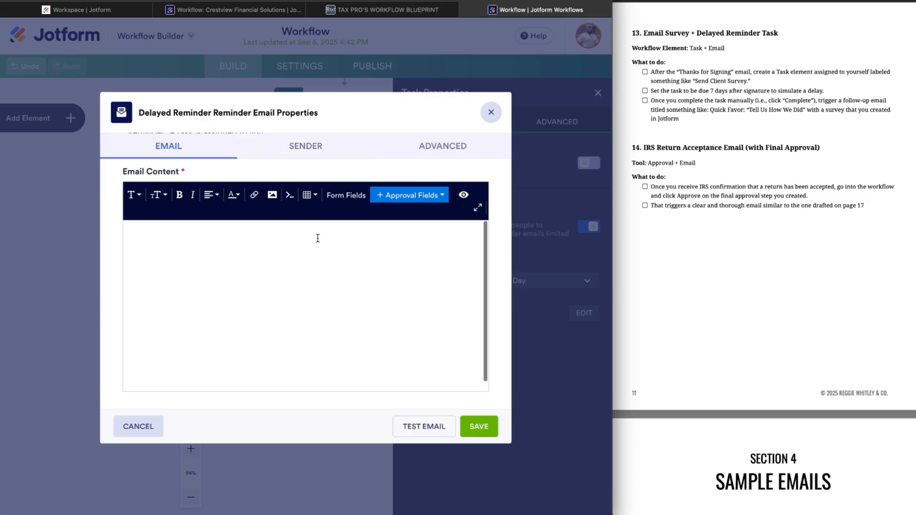
{"action": "left_click", "coordinate": [346, 196]}
{"action": "scroll", "coordinate": [253, 313], "scroll_direction": "down", "scroll_amount": 4}
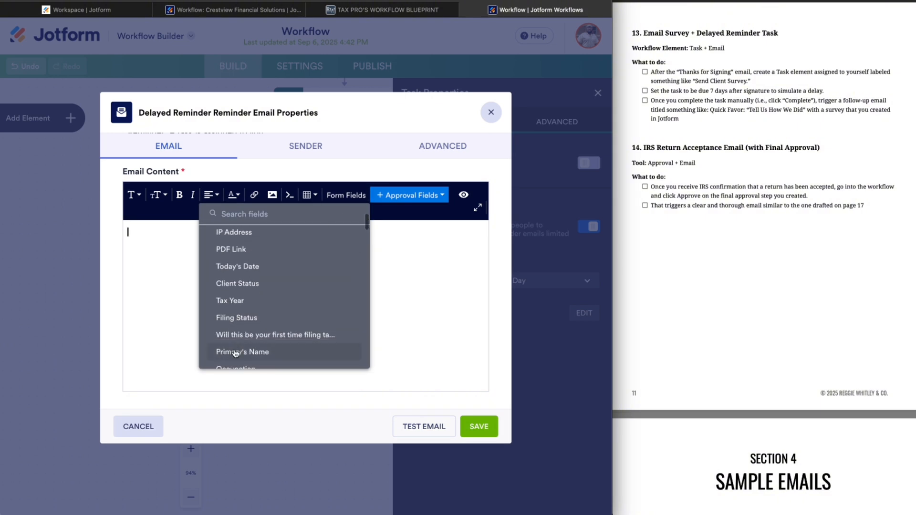
{"action": "left_click", "coordinate": [236, 356]}
{"action": "key", "text": "BackSpace"}
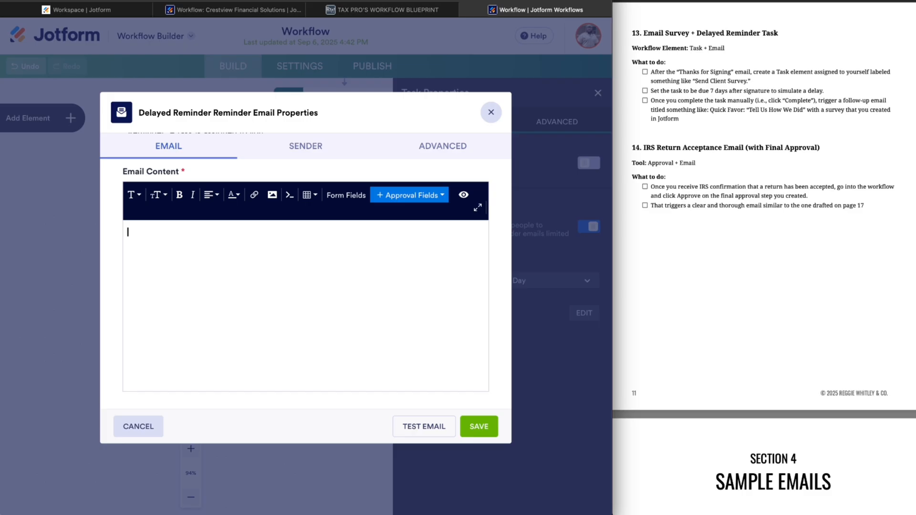
{"action": "key", "text": "ctrl+z"}
{"action": "left_click", "coordinate": [490, 114]}
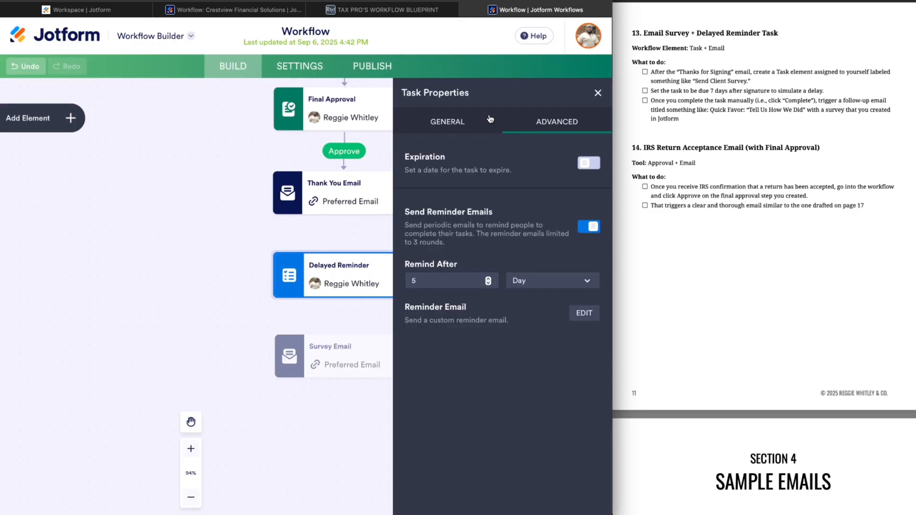
{"action": "left_click", "coordinate": [598, 93]}
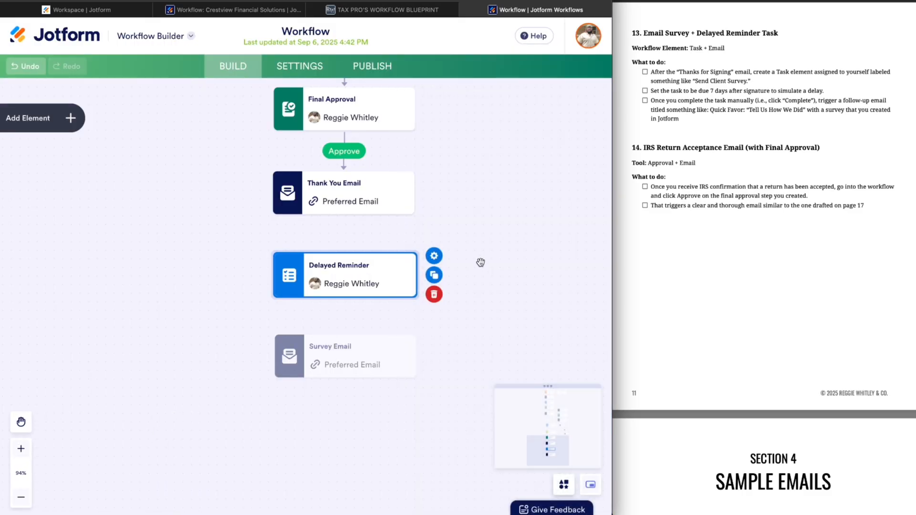
Step: Try replacing the content of the Delayed Reminder task's reminder email with "as" and undo it
{"action": "left_click", "coordinate": [433, 257]}
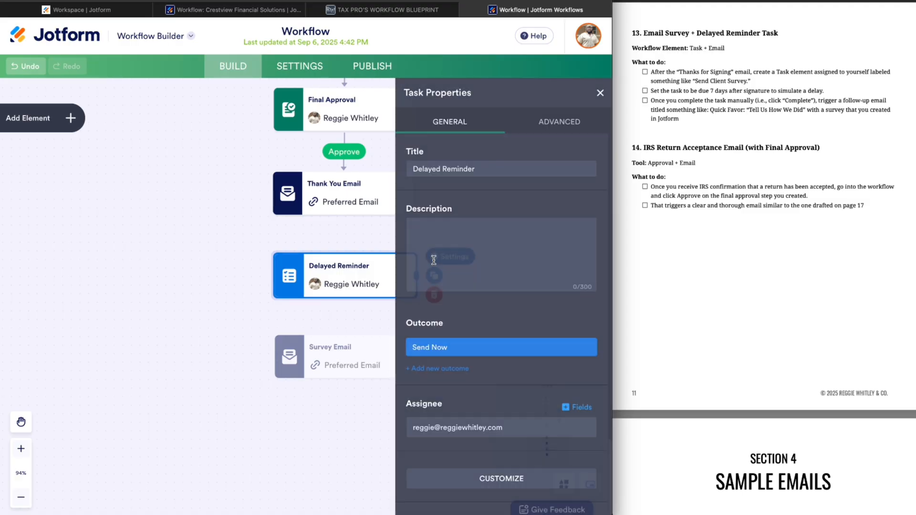
{"action": "left_click", "coordinate": [542, 128]}
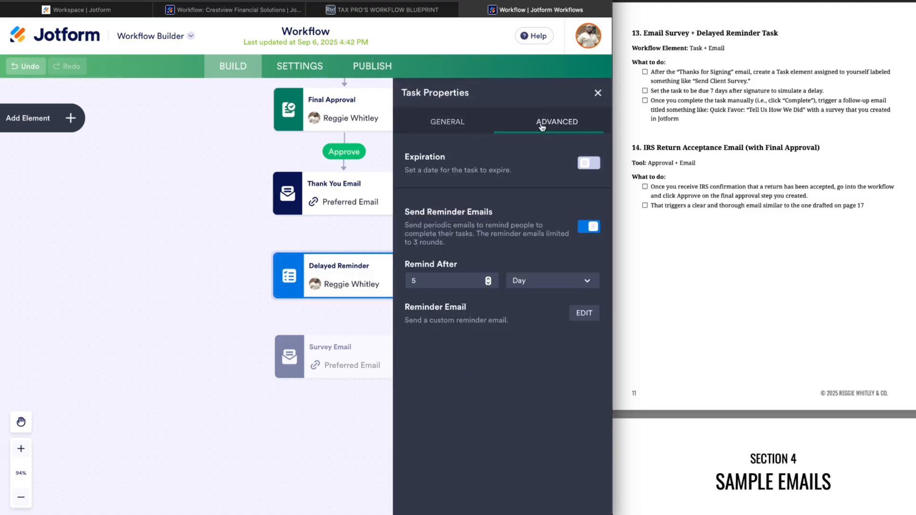
{"action": "left_click", "coordinate": [584, 314]}
{"action": "left_click", "coordinate": [124, 317]}
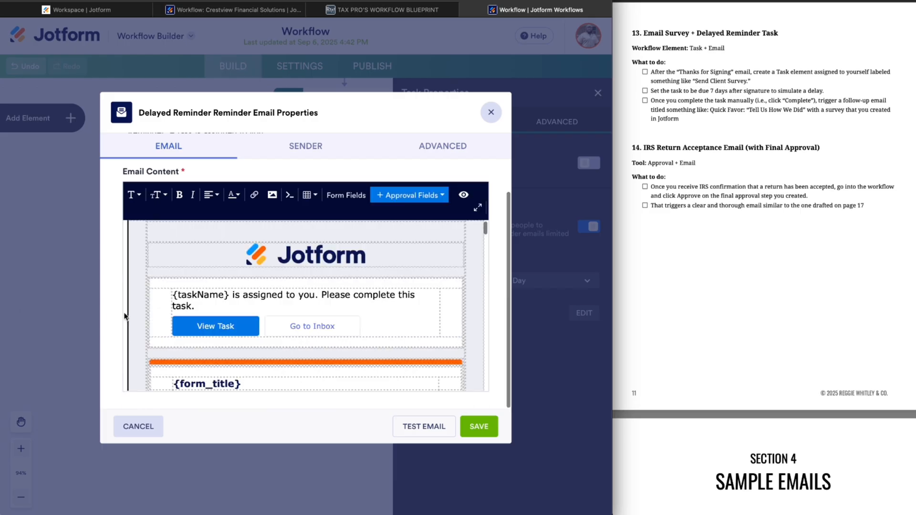
{"action": "key", "text": "super+a"}
{"action": "key", "text": "BackSpace"}
{"action": "type", "text": "as"}
{"action": "key", "text": "super+z"}
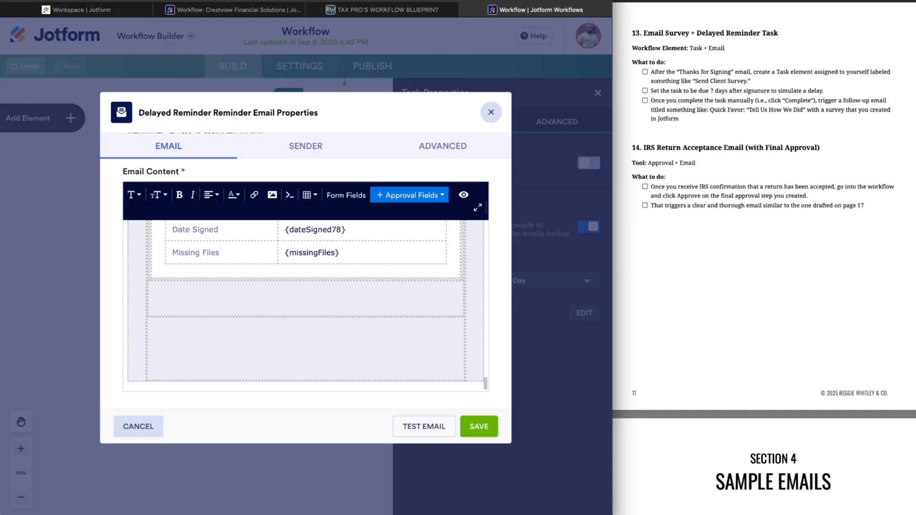
Step: Try emptying the reminder email content, and close the email properties without saving
{"action": "key", "text": "super+a"}
{"action": "key", "text": "BackSpace"}
{"action": "scroll", "coordinate": [142, 312], "scroll_direction": "up", "scroll_amount": 1}
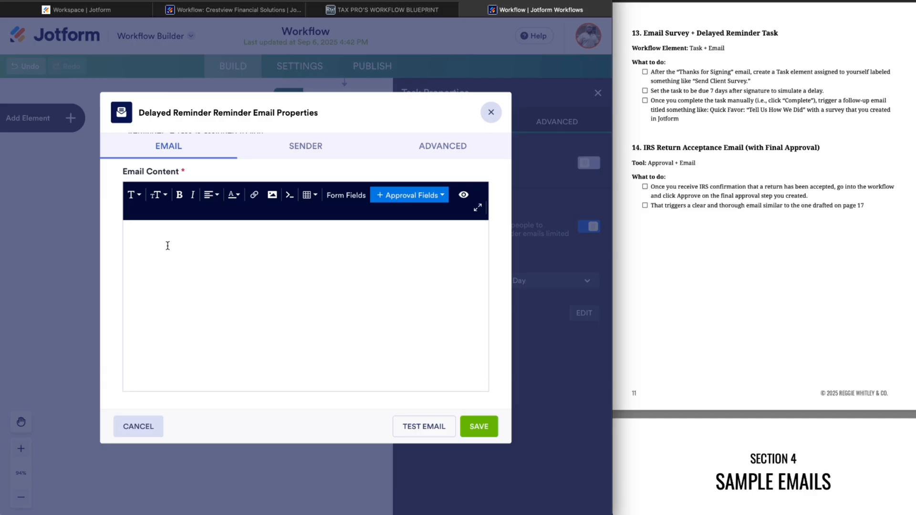
{"action": "left_click", "coordinate": [168, 246]}
{"action": "left_click_drag", "start_coordinate": [213, 112], "coordinate": [275, 113]}
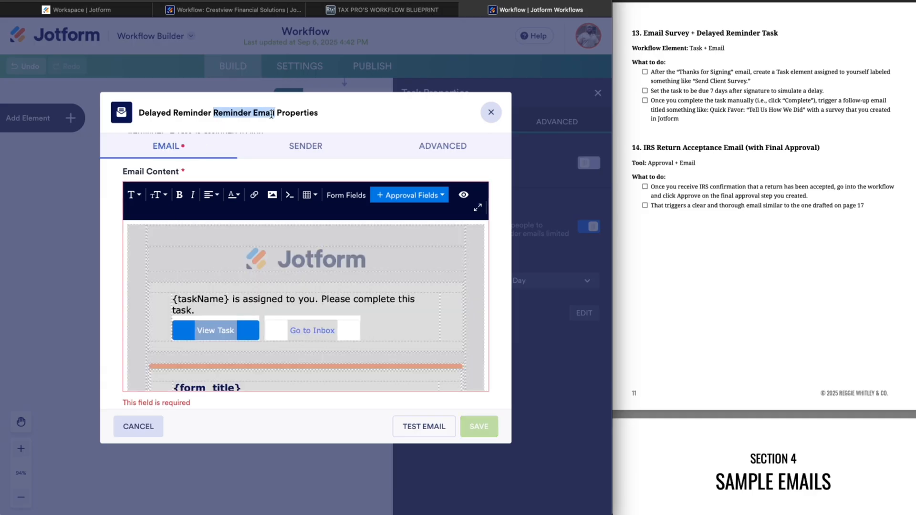
{"action": "left_click", "coordinate": [491, 112]}
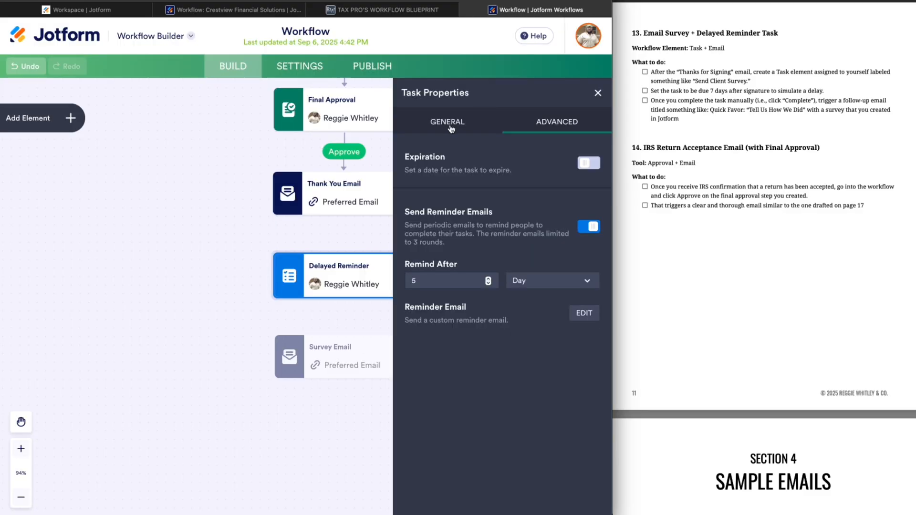
Step: Review the Delayed Reminder's general settings and its reminder email's subject, sender and attachment options, and close the task properties
{"action": "left_click", "coordinate": [447, 122]}
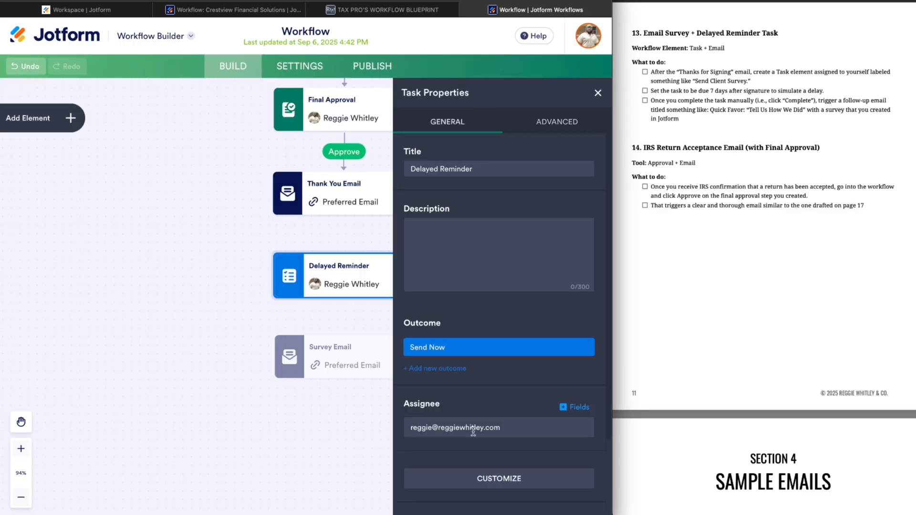
{"action": "left_click", "coordinate": [539, 125]}
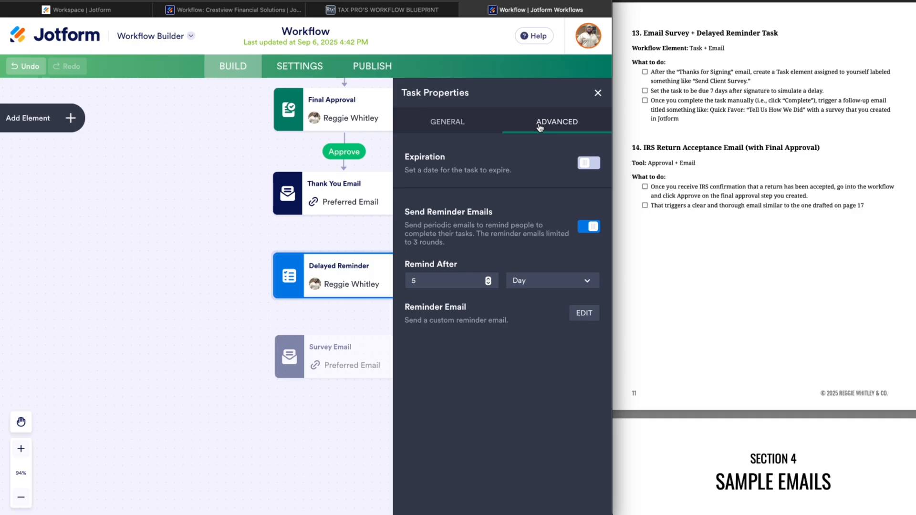
{"action": "left_click", "coordinate": [572, 317]}
{"action": "left_click", "coordinate": [278, 208]}
{"action": "key", "text": "ctrl+a"}
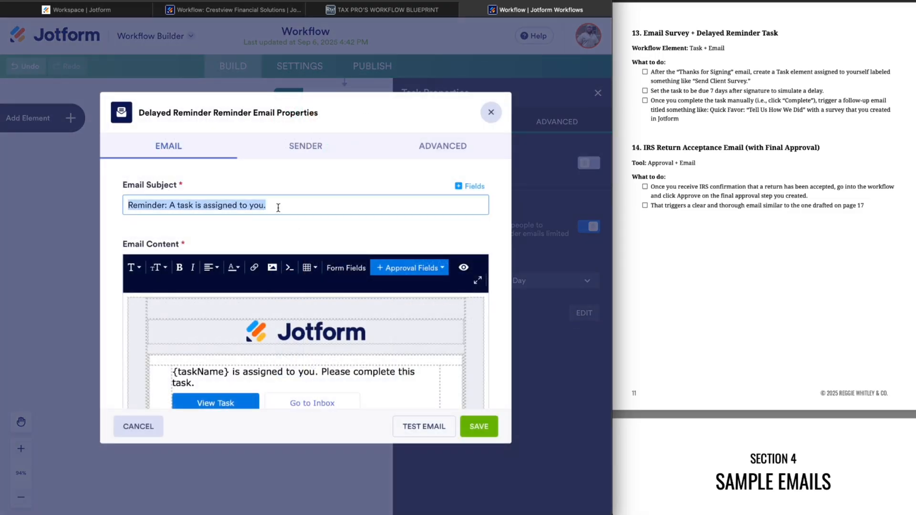
{"action": "double_click", "coordinate": [157, 206]}
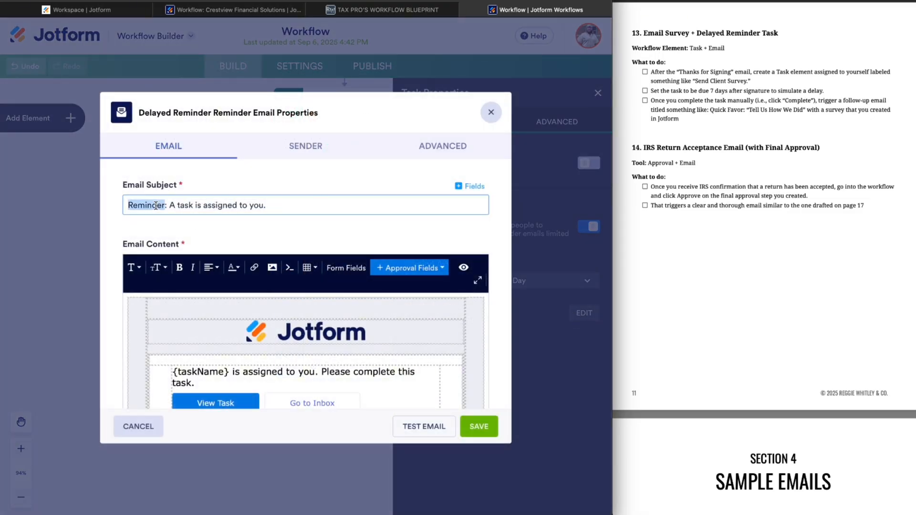
{"action": "left_click", "coordinate": [283, 149]}
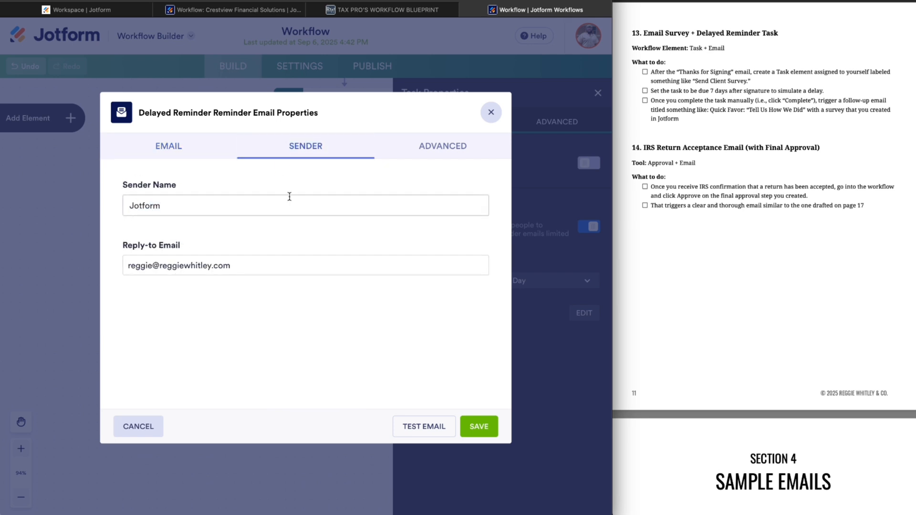
{"action": "left_click", "coordinate": [443, 145]}
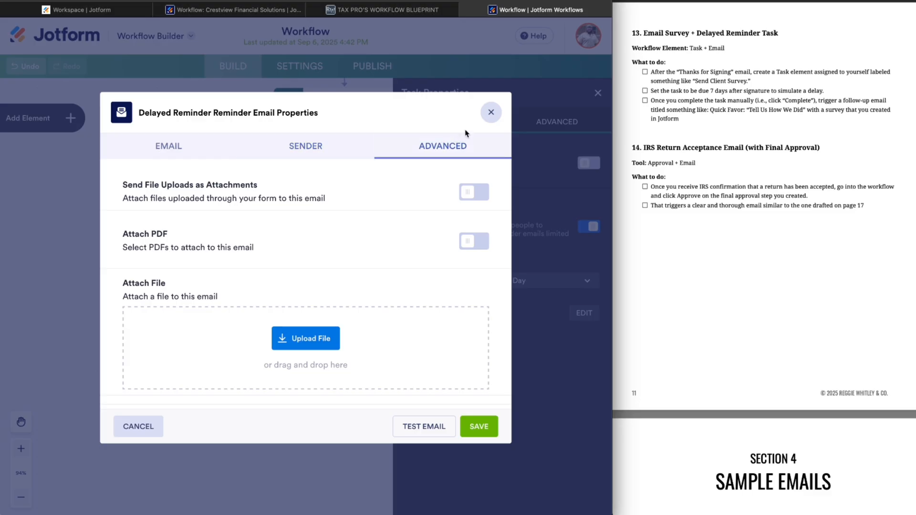
{"action": "left_click", "coordinate": [490, 113]}
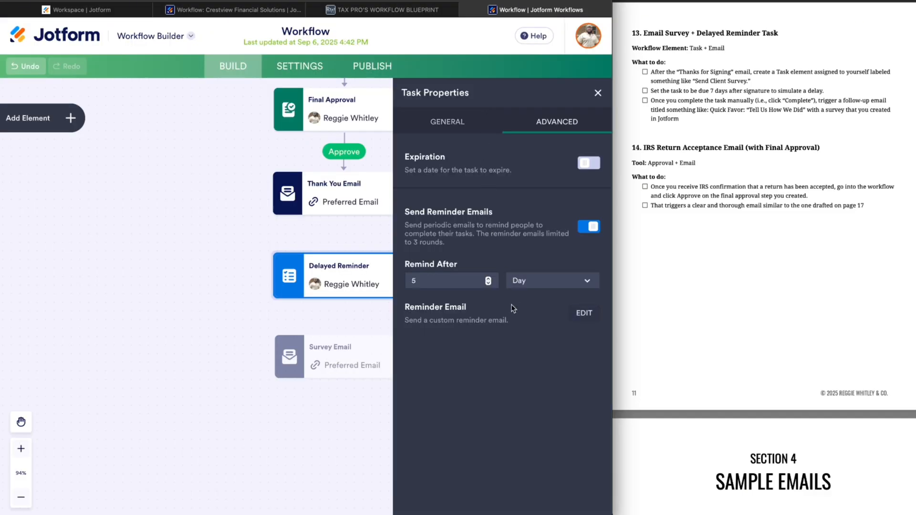
{"action": "left_click", "coordinate": [447, 123]}
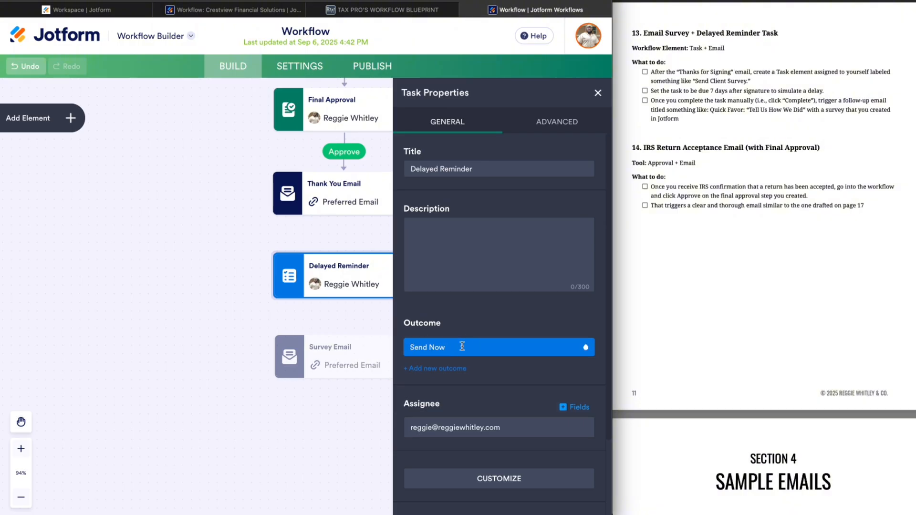
{"action": "left_click", "coordinate": [597, 95]}
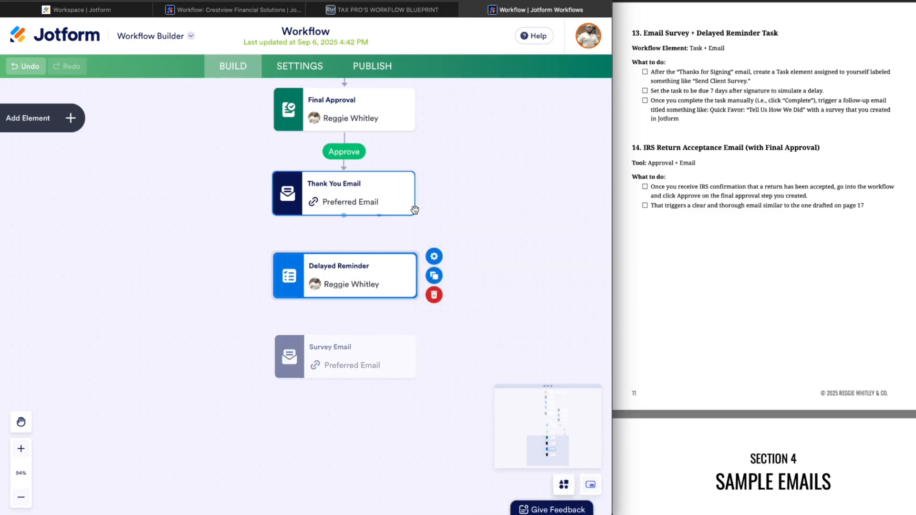
Step: Connect Thank You Email to Delayed Reminder, and link Delayed Reminder to Survey Email with the Send Now outcome
{"action": "left_click_drag", "start_coordinate": [344, 215], "coordinate": [347, 260]}
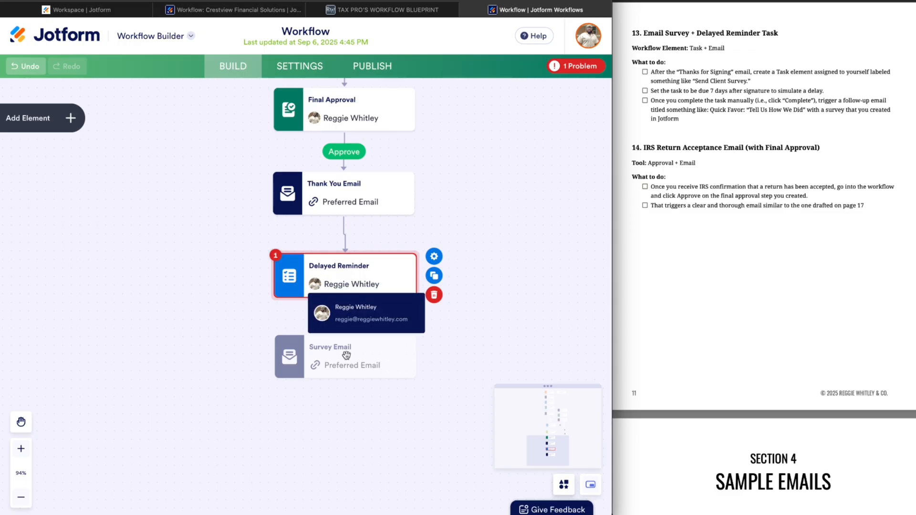
{"action": "left_click_drag", "start_coordinate": [344, 299], "coordinate": [346, 330]}
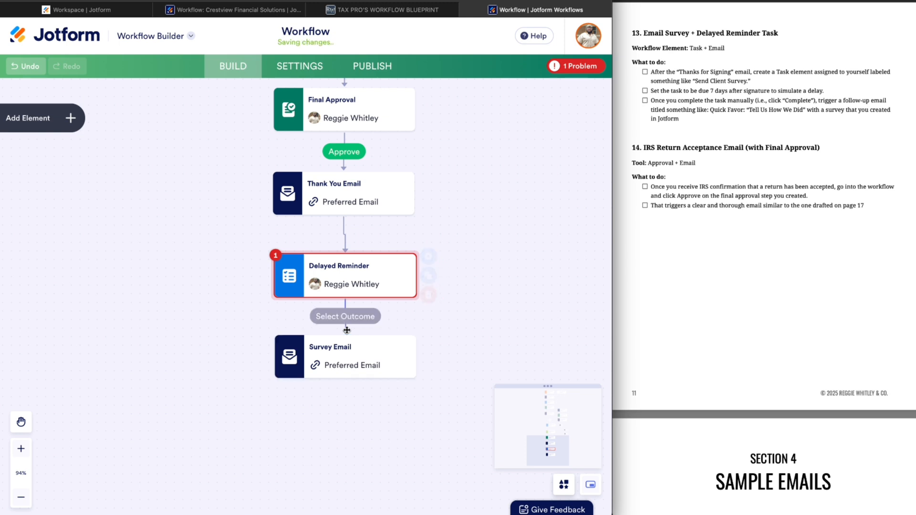
{"action": "left_click", "coordinate": [338, 317]}
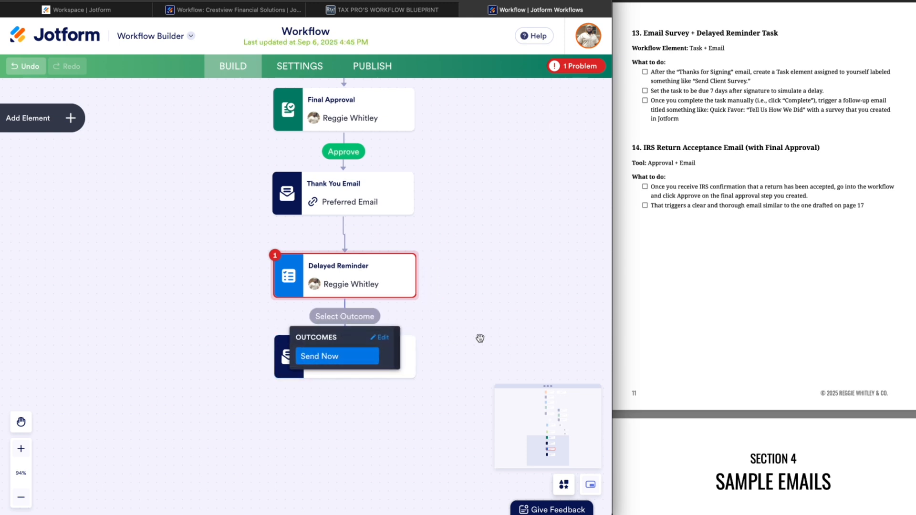
{"action": "left_click", "coordinate": [319, 355]}
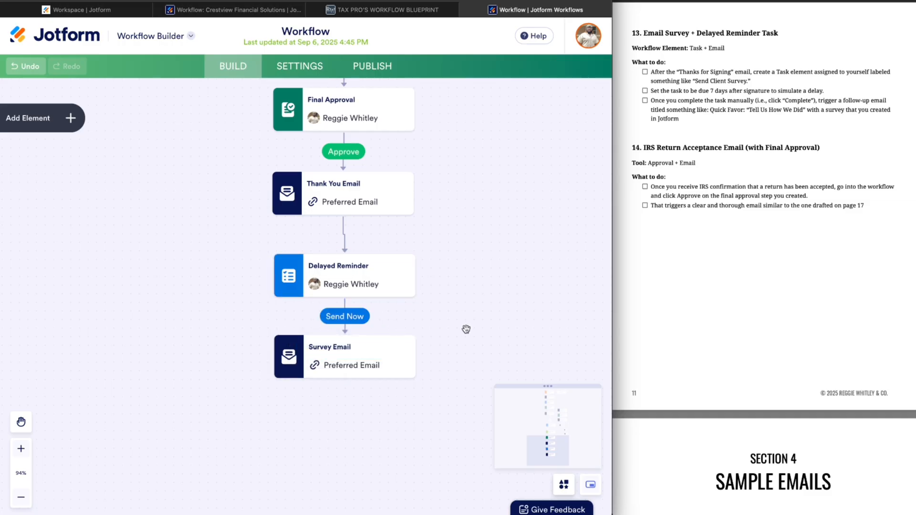
Step: Try replacing the Survey Email content with the placeholder text "kxkxkskdjmmcmxjkdkj", and close its properties without saving
{"action": "left_click_drag", "start_coordinate": [465, 329], "coordinate": [465, 237]}
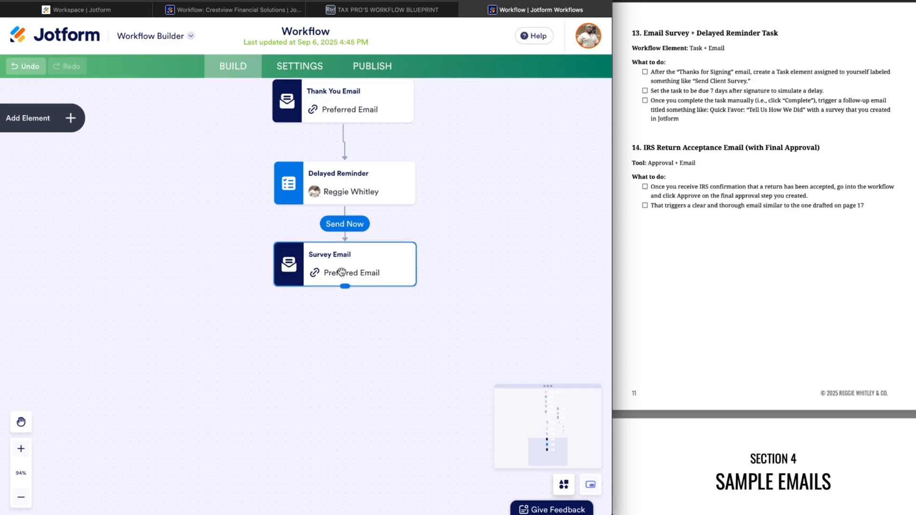
{"action": "mouse_move", "coordinate": [341, 272]}
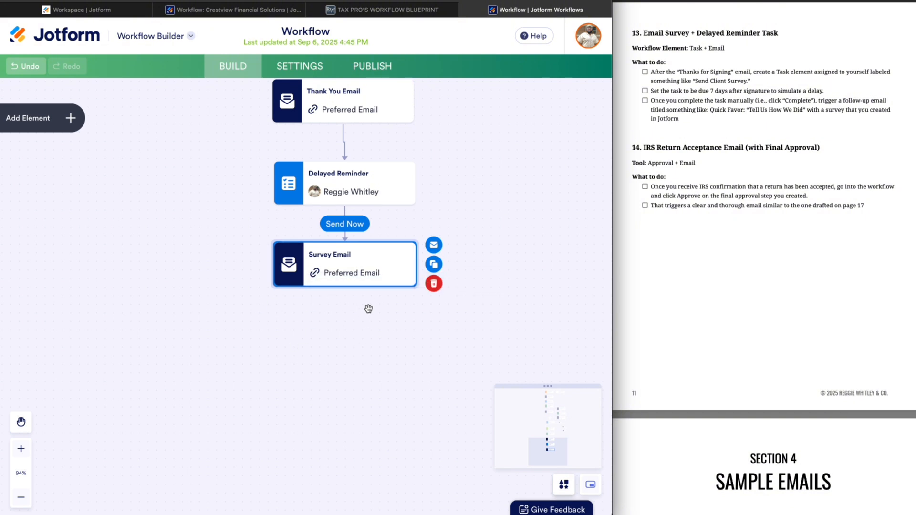
{"action": "left_click", "coordinate": [434, 247]}
{"action": "scroll", "coordinate": [125, 322], "scroll_direction": "down", "scroll_amount": 3}
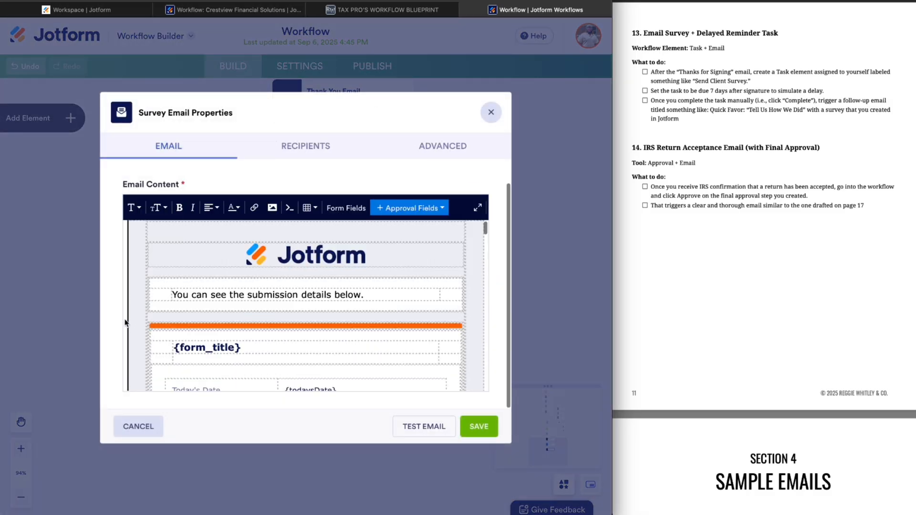
{"action": "key", "text": "ctrl+a"}
{"action": "key", "text": "BackSpace"}
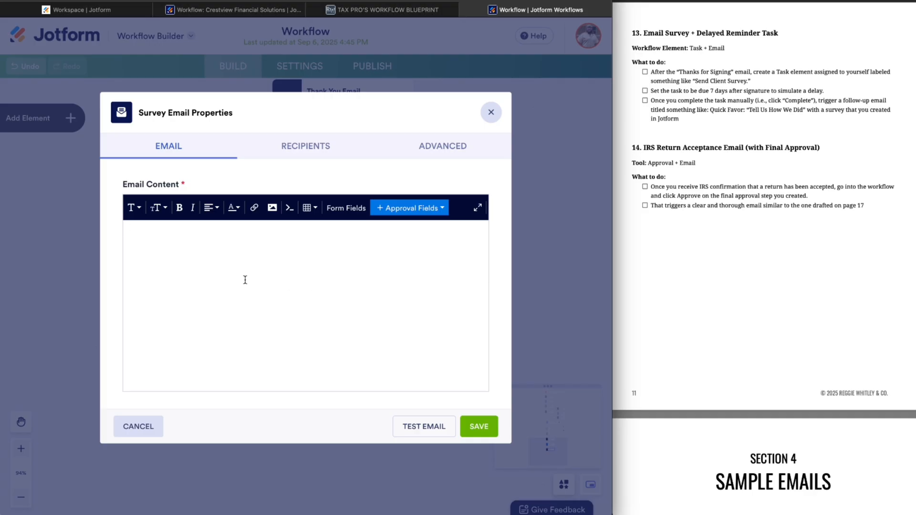
{"action": "type", "text": "kxkxkskdjmmcmxjkdkj"}
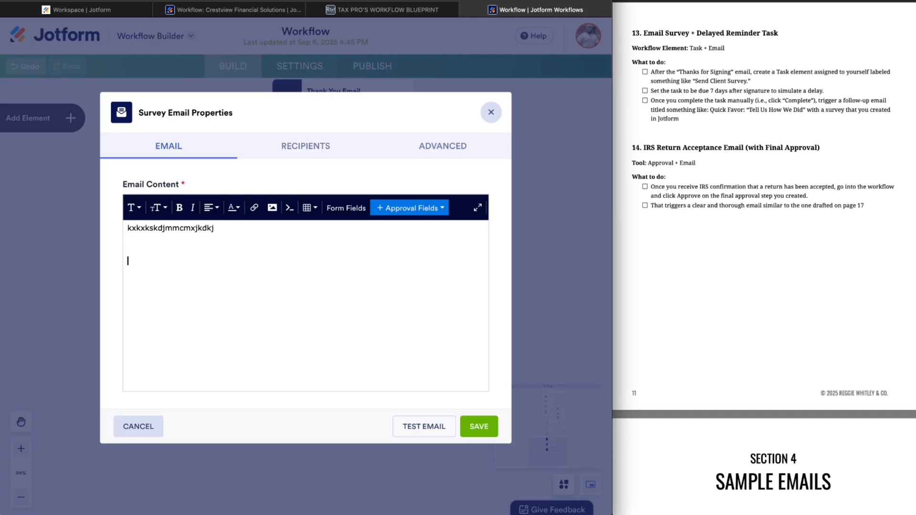
{"action": "key", "text": "Return"}
{"action": "key", "text": "Return"}
{"action": "left_click", "coordinate": [490, 113]}
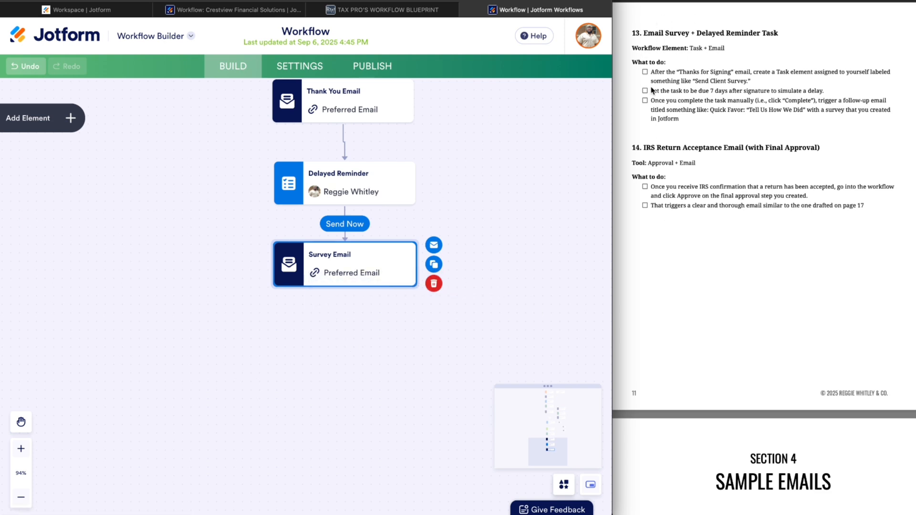
Step: Add an email element below Survey Email for blueprint step 14 and name it "IRS Approval Email"
{"action": "scroll", "coordinate": [687, 134], "scroll_direction": "down", "scroll_amount": 2}
{"action": "scroll", "coordinate": [687, 134], "scroll_direction": "down", "scroll_amount": 3}
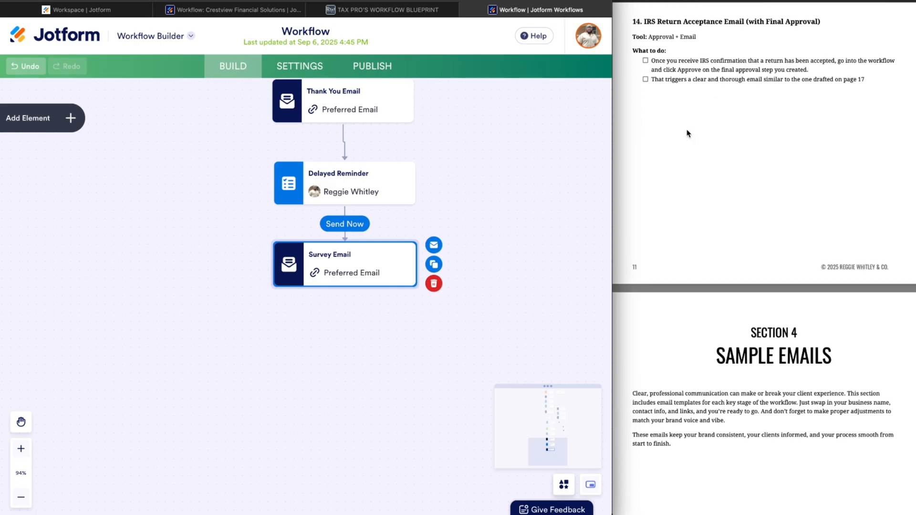
{"action": "left_click_drag", "start_coordinate": [405, 358], "coordinate": [391, 285]}
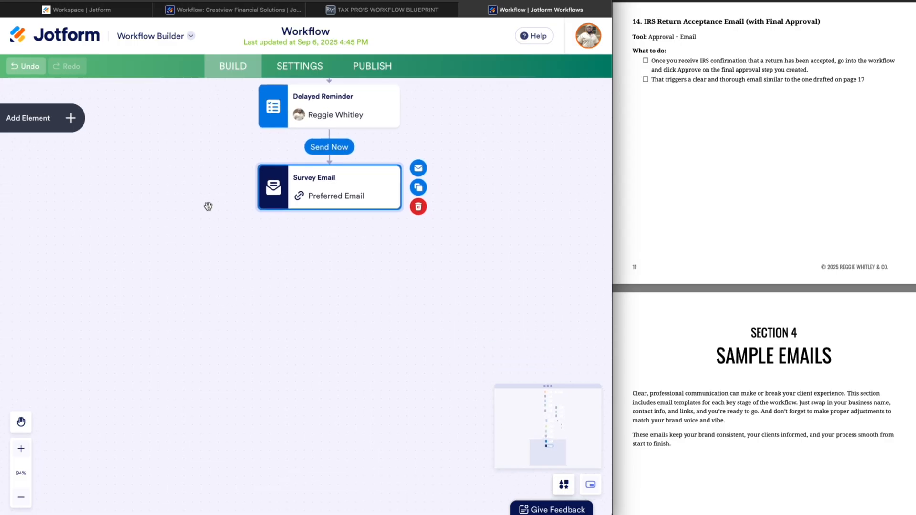
{"action": "left_click", "coordinate": [69, 120]}
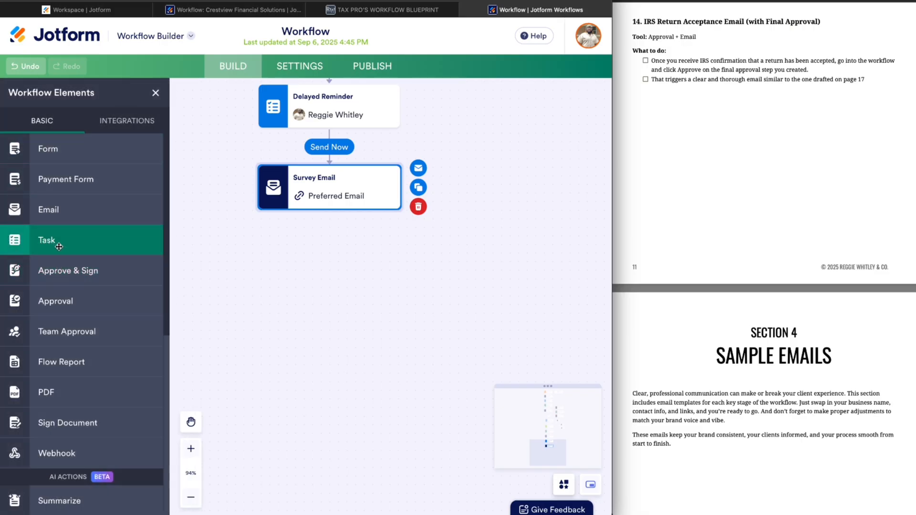
{"action": "left_click_drag", "start_coordinate": [47, 210], "coordinate": [320, 265]}
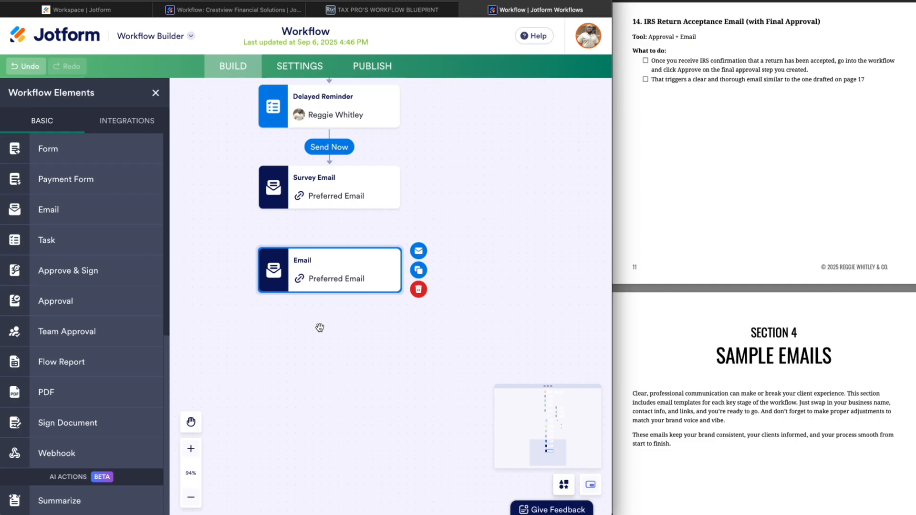
{"action": "left_click", "coordinate": [333, 260]}
{"action": "type", "text": "IRS Approval"}
{"action": "left_click", "coordinate": [294, 340]}
Step: Move IRS Approval Email further down, add an Approval element above it, and connect Survey Email to that approval
{"action": "left_click_drag", "start_coordinate": [274, 260], "coordinate": [274, 275]}
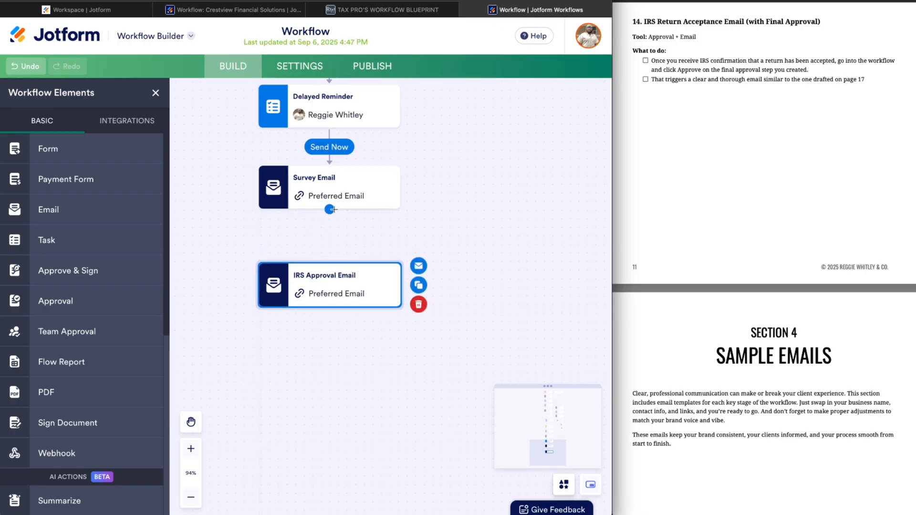
{"action": "left_click_drag", "start_coordinate": [273, 283], "coordinate": [271, 337]}
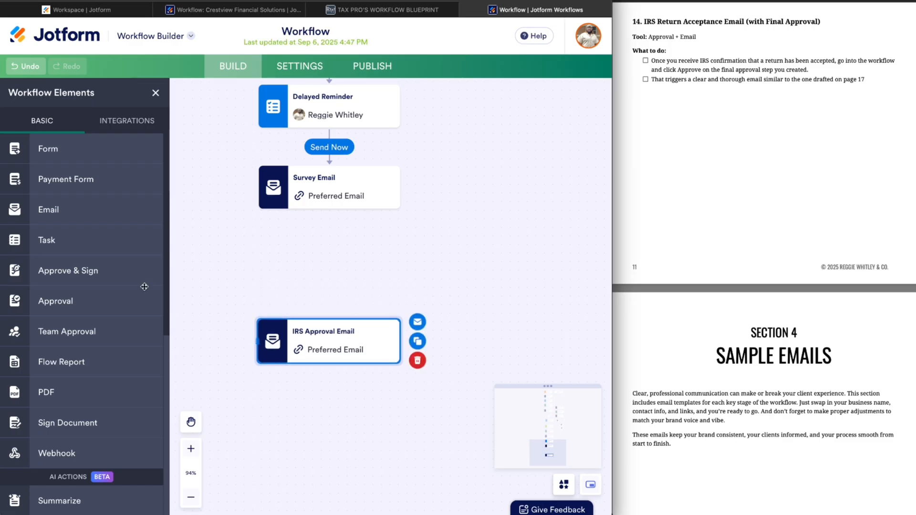
{"action": "left_click_drag", "start_coordinate": [47, 304], "coordinate": [279, 272]}
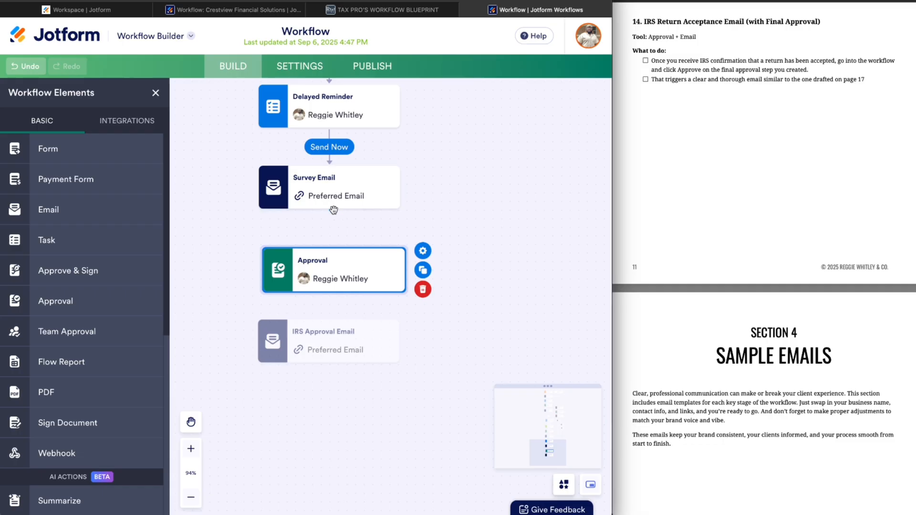
{"action": "mouse_move", "coordinate": [365, 210]}
{"action": "left_mouse_down"}
{"action": "mouse_move", "coordinate": [363, 228]}
{"action": "mouse_move", "coordinate": [337, 244]}
{"action": "left_mouse_up"}
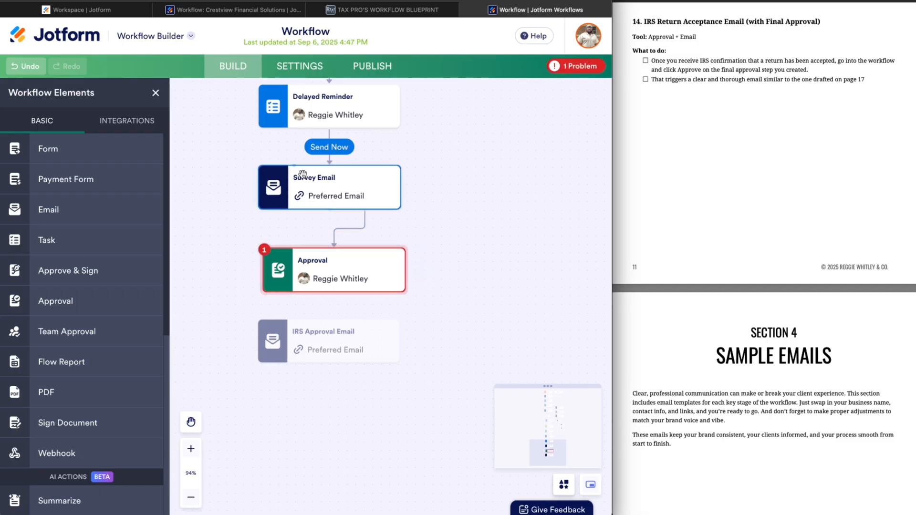
Step: Rename the new Approval element below Survey Email to "IRS Approved Yet????"
{"action": "left_click", "coordinate": [313, 263]}
{"action": "double_click", "coordinate": [313, 260]}
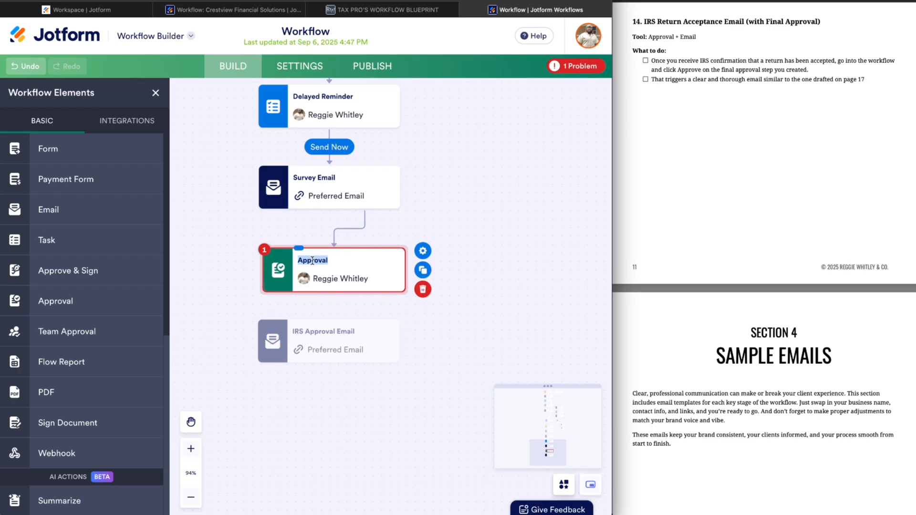
{"action": "type", "text": "IRS Approved Yet????"}
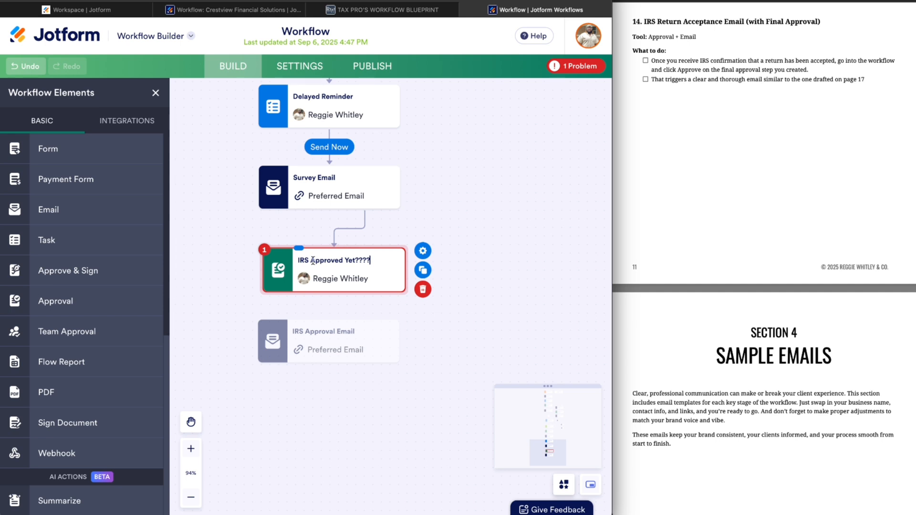
Step: Rename the positive outcome of the IRS Approved Yet???? approval to "YESSS!!!!!" and remove its Deny outcome
{"action": "left_click", "coordinate": [422, 250]}
{"action": "double_click", "coordinate": [433, 176]}
{"action": "type", "text": "YESSS"}
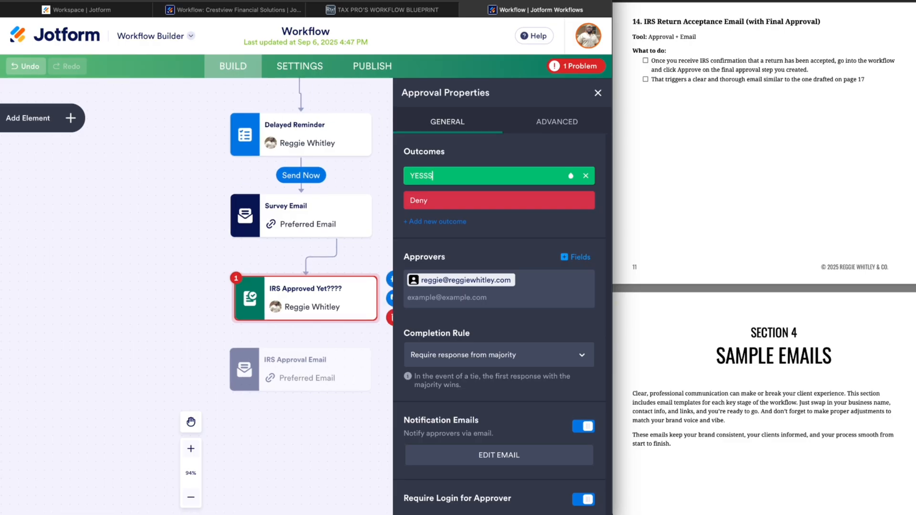
{"action": "type", "text": "!!!!!"}
{"action": "left_click", "coordinate": [585, 201]}
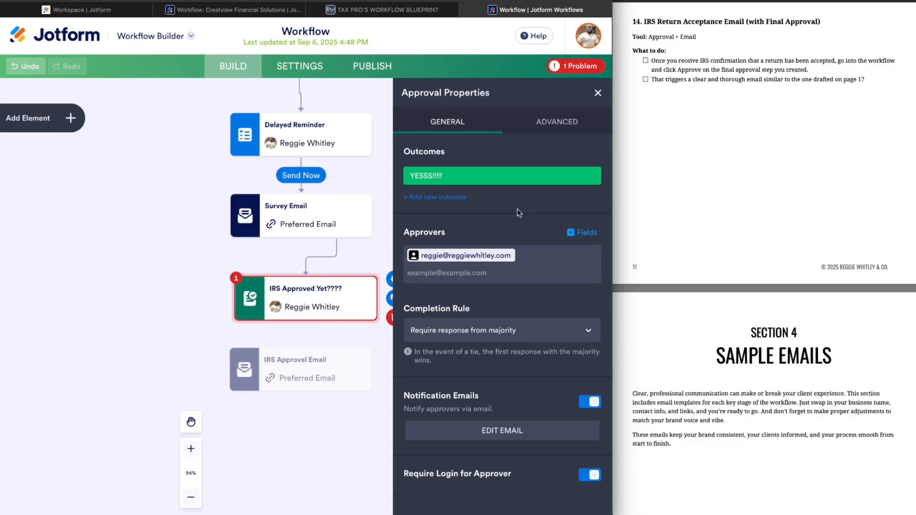
{"action": "left_click", "coordinate": [598, 94]}
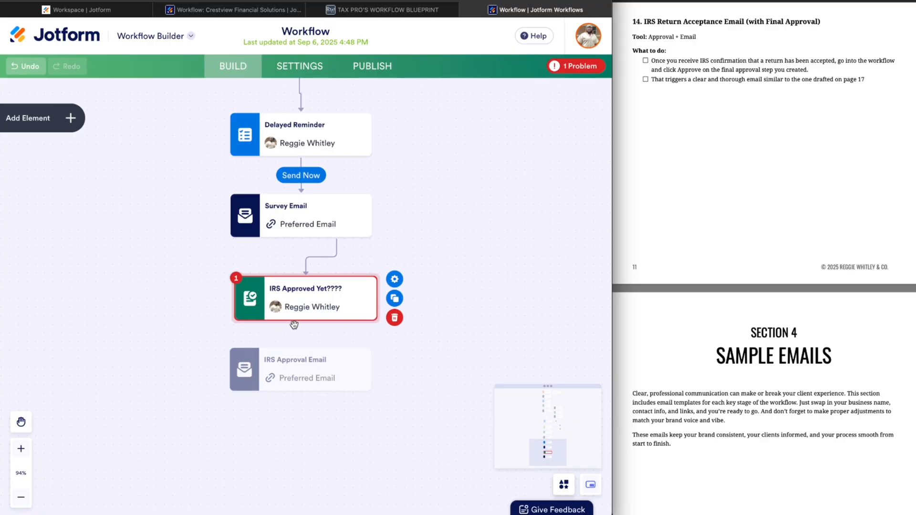
Step: Connect IRS Approved Yet???? to IRS Approval Email with the YESSS!!!!! outcome
{"action": "mouse_move", "coordinate": [306, 321]}
{"action": "left_click_drag", "start_coordinate": [306, 321], "coordinate": [269, 358]}
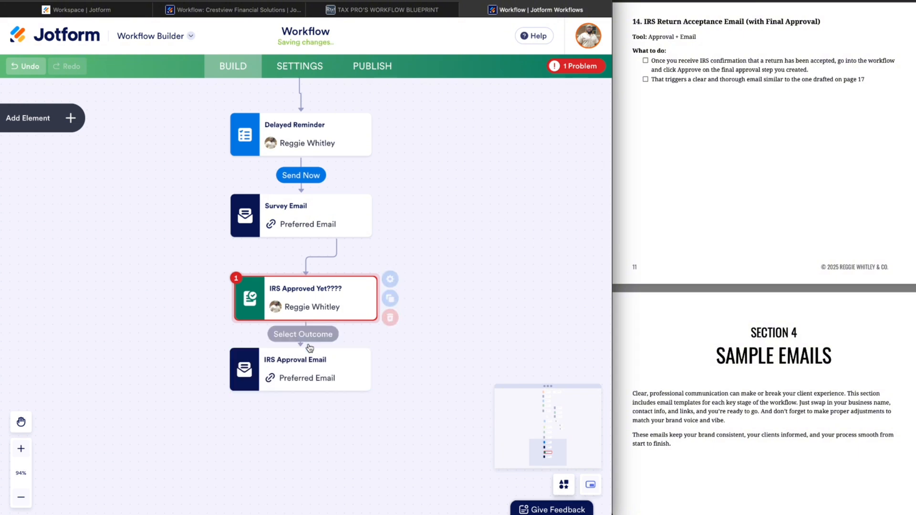
{"action": "left_click", "coordinate": [284, 337]}
{"action": "left_click", "coordinate": [296, 373]}
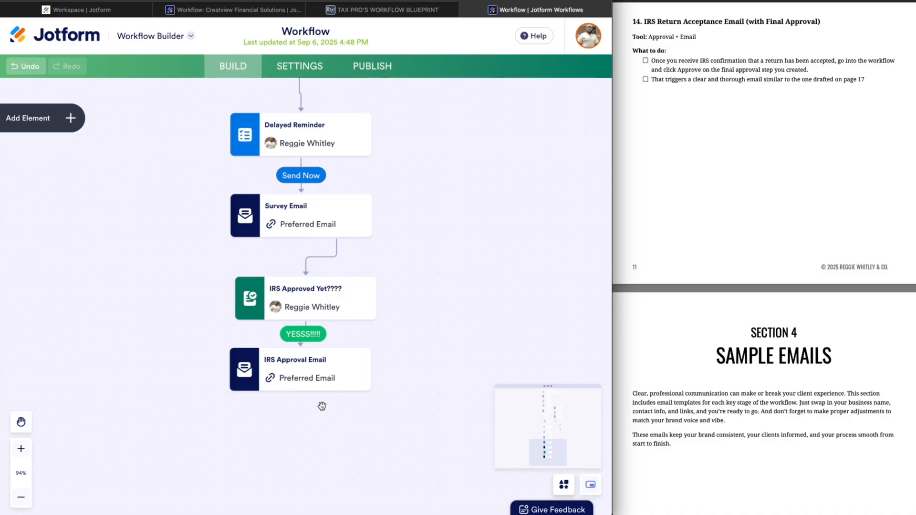
Step: Switch to the Crestview Financial Solutions workflow and open the properties of its final tax return acceptance email
{"action": "left_click", "coordinate": [221, 10]}
{"action": "left_click", "coordinate": [490, 112]}
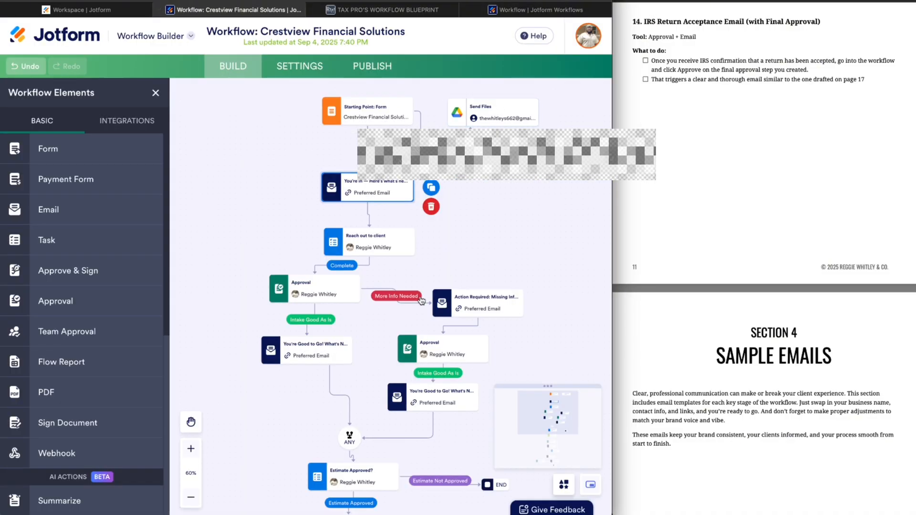
{"action": "scroll", "coordinate": [409, 347], "scroll_direction": "down", "scroll_amount": 5}
{"action": "left_click_drag", "start_coordinate": [410, 348], "coordinate": [409, 22]}
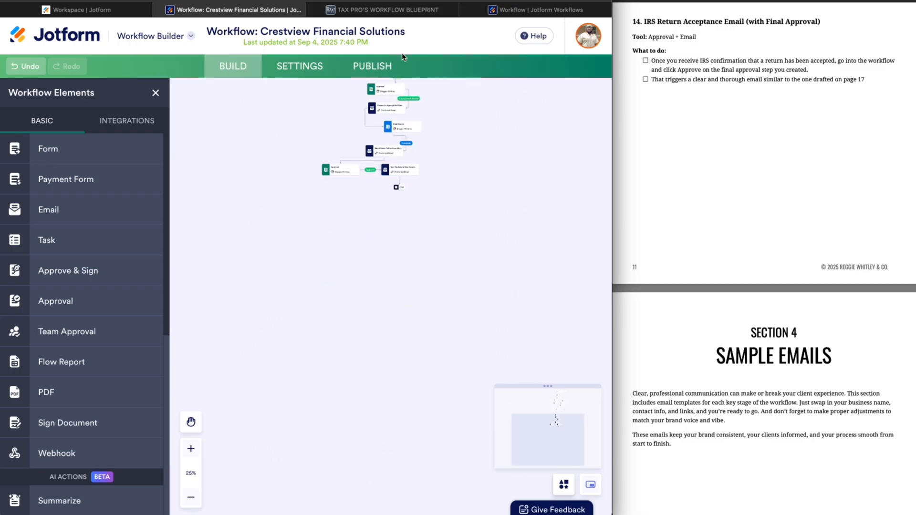
{"action": "scroll", "coordinate": [402, 57], "scroll_direction": "up", "scroll_amount": 5}
{"action": "mouse_move", "coordinate": [396, 262]}
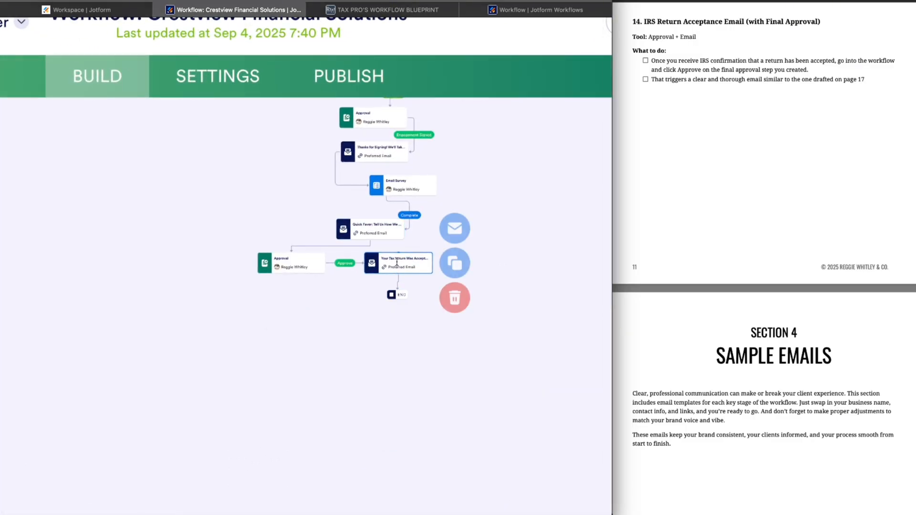
{"action": "left_click", "coordinate": [463, 230]}
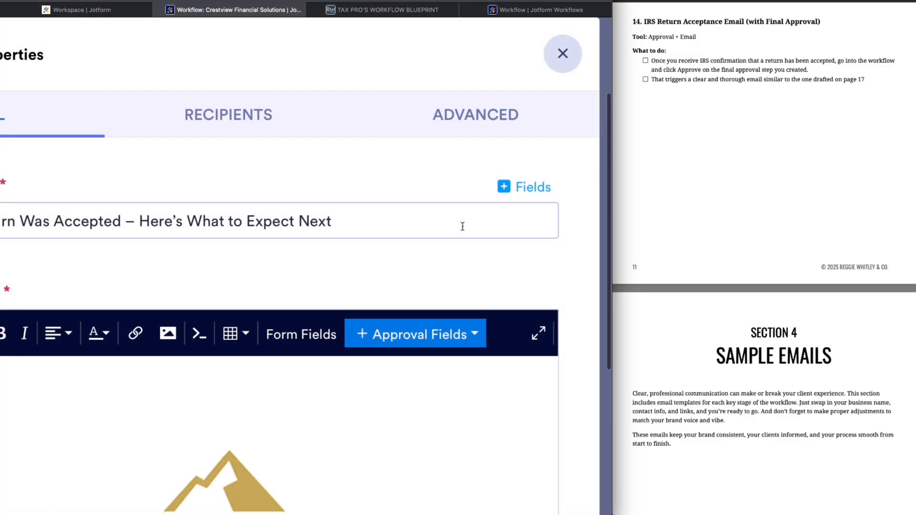
Step: Review the acceptance email's subject line, logo, greeting and opening paragraphs
{"action": "scroll", "coordinate": [462, 226], "scroll_direction": "down", "scroll_amount": 5}
{"action": "scroll", "coordinate": [405, 335], "scroll_direction": "down", "scroll_amount": 3}
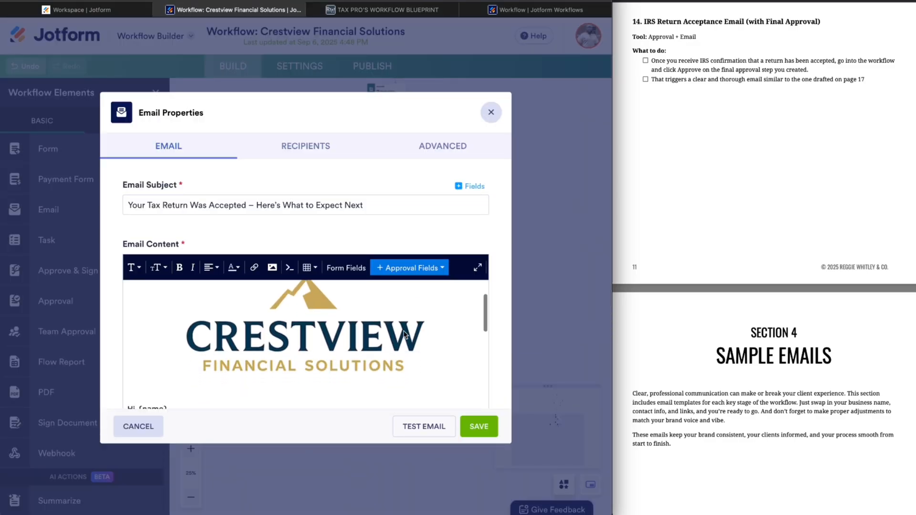
{"action": "left_click_drag", "start_coordinate": [127, 204], "coordinate": [342, 204]}
{"action": "left_click", "coordinate": [345, 204]}
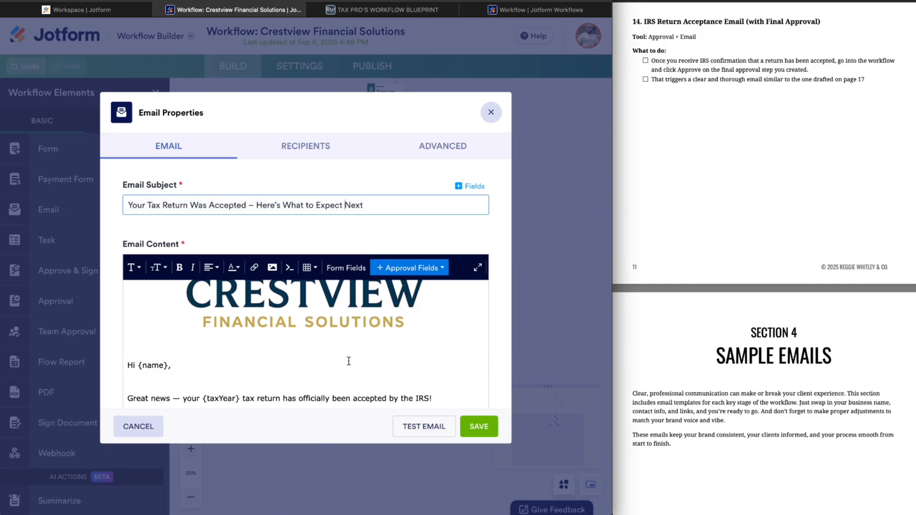
{"action": "scroll", "coordinate": [349, 361], "scroll_direction": "up", "scroll_amount": 2}
{"action": "scroll", "coordinate": [318, 336], "scroll_direction": "down", "scroll_amount": 3}
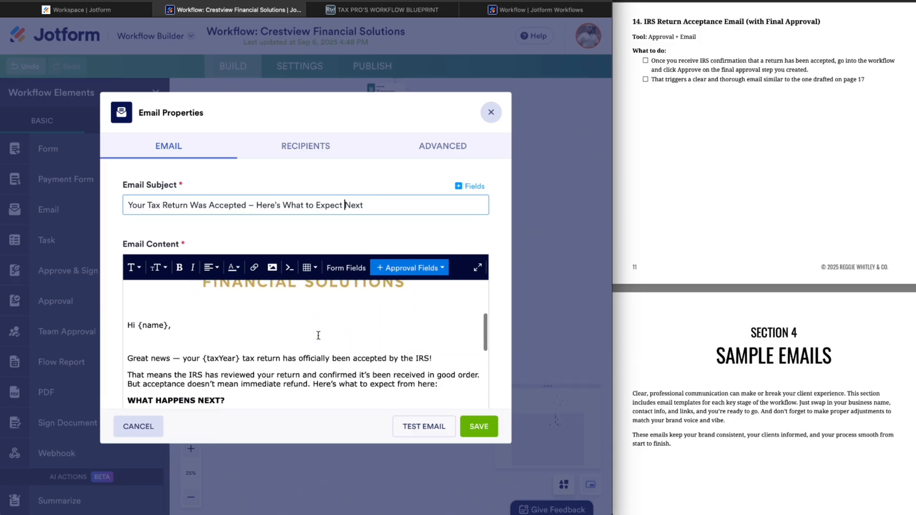
{"action": "scroll", "coordinate": [318, 335], "scroll_direction": "down", "scroll_amount": 1}
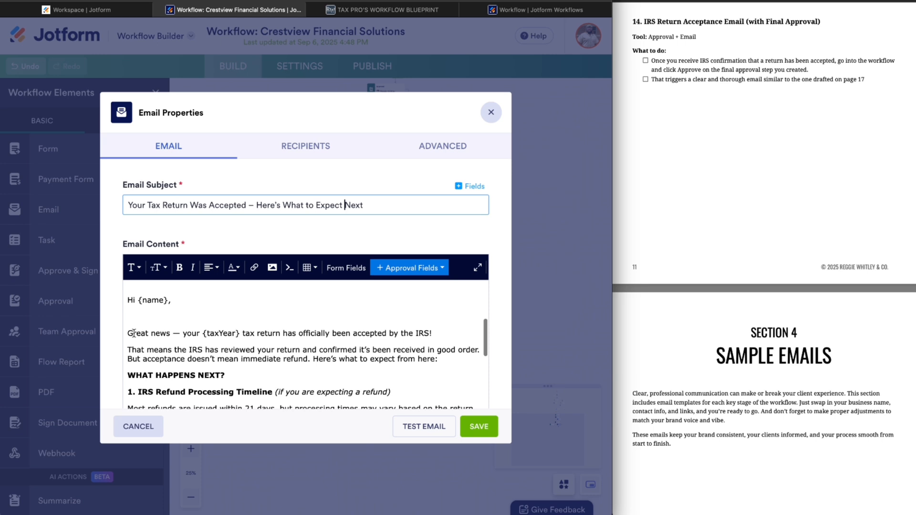
Step: Look up the Tax Year form field at the {taxYear} placeholder without inserting it, and remove the stray space
{"action": "left_click", "coordinate": [199, 335]}
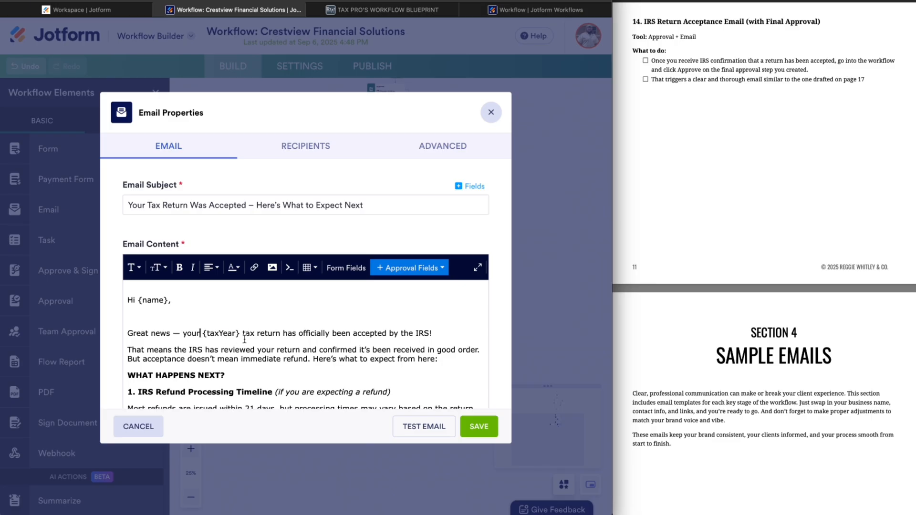
{"action": "left_click", "coordinate": [346, 269]}
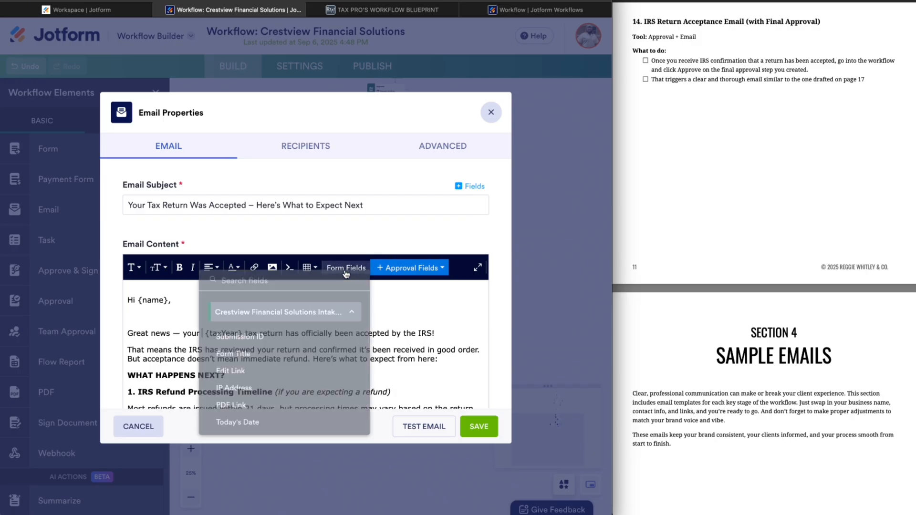
{"action": "scroll", "coordinate": [302, 362], "scroll_direction": "down", "scroll_amount": 3}
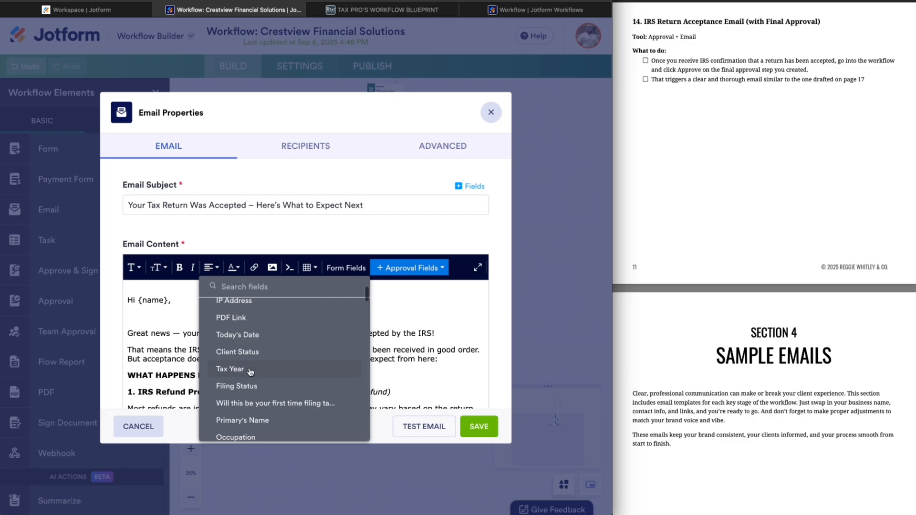
{"action": "left_click", "coordinate": [172, 346]}
{"action": "left_click", "coordinate": [203, 332]}
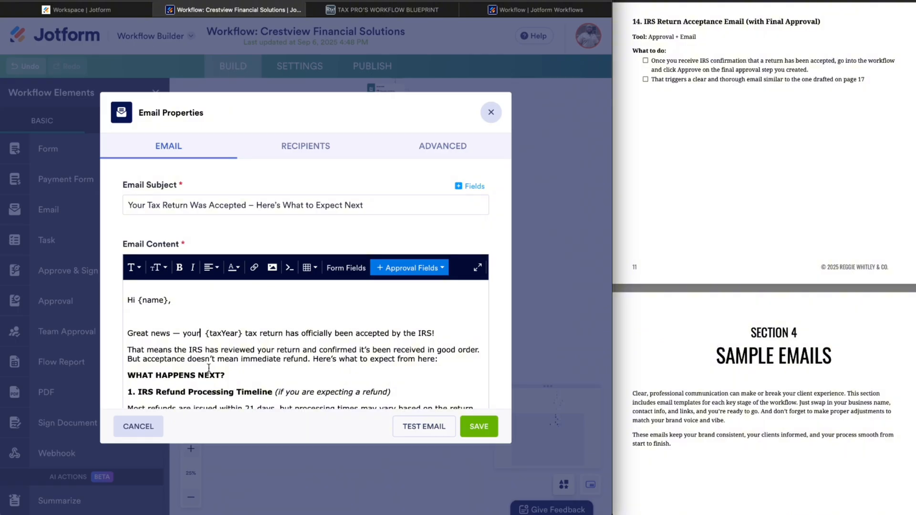
{"action": "key", "text": "Delete"}
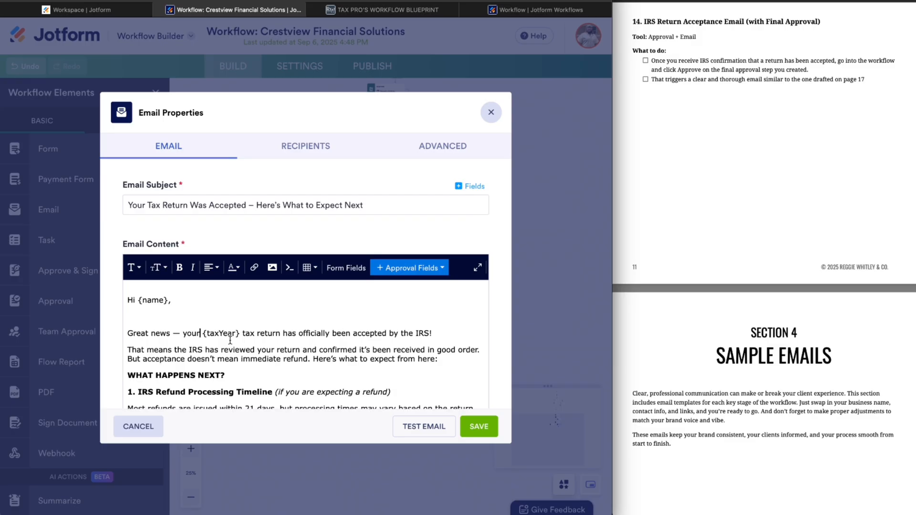
Step: Read the email's "What Happens Next?" part, covering the IRS Refund Processing Timeline section
{"action": "scroll", "coordinate": [350, 335], "scroll_direction": "down", "scroll_amount": 2}
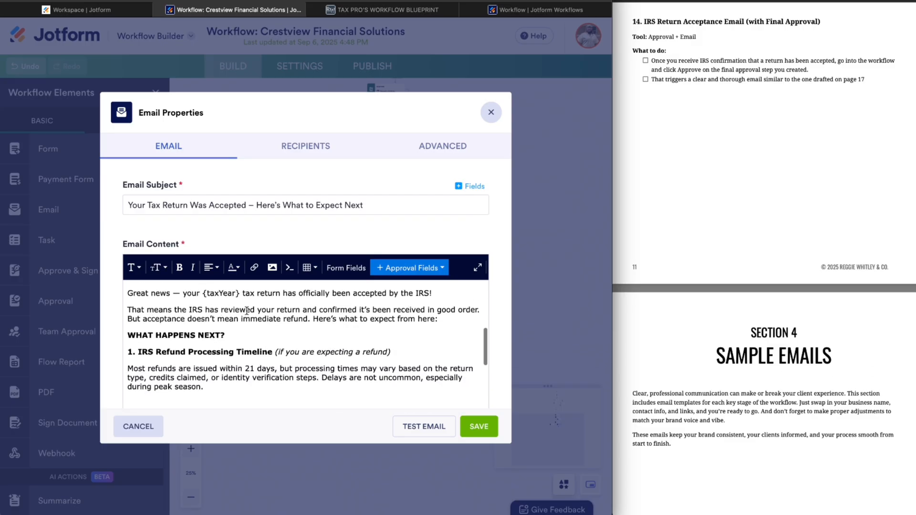
{"action": "scroll", "coordinate": [314, 309], "scroll_direction": "down", "scroll_amount": 2}
{"action": "scroll", "coordinate": [314, 309], "scroll_direction": "down", "scroll_amount": 1}
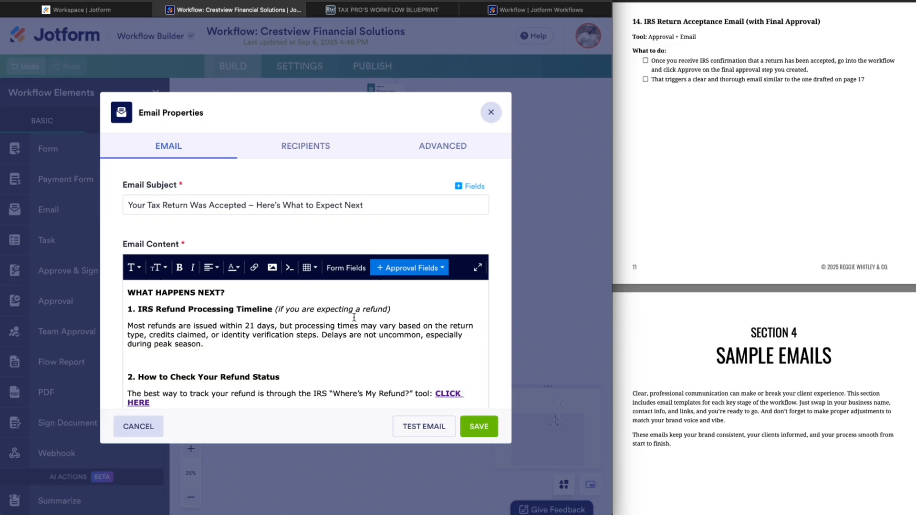
{"action": "left_click_drag", "start_coordinate": [137, 313], "coordinate": [276, 309]}
{"action": "scroll", "coordinate": [276, 309], "scroll_direction": "down", "scroll_amount": 1}
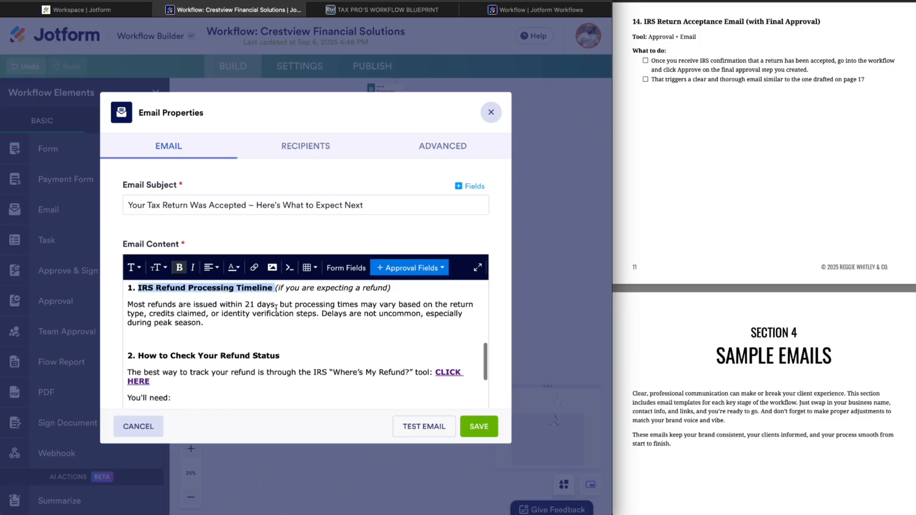
{"action": "left_click_drag", "start_coordinate": [138, 292], "coordinate": [248, 294]}
{"action": "left_click_drag", "start_coordinate": [186, 308], "coordinate": [423, 308]}
{"action": "left_click", "coordinate": [331, 307]}
{"action": "scroll", "coordinate": [422, 308], "scroll_direction": "down", "scroll_amount": 2}
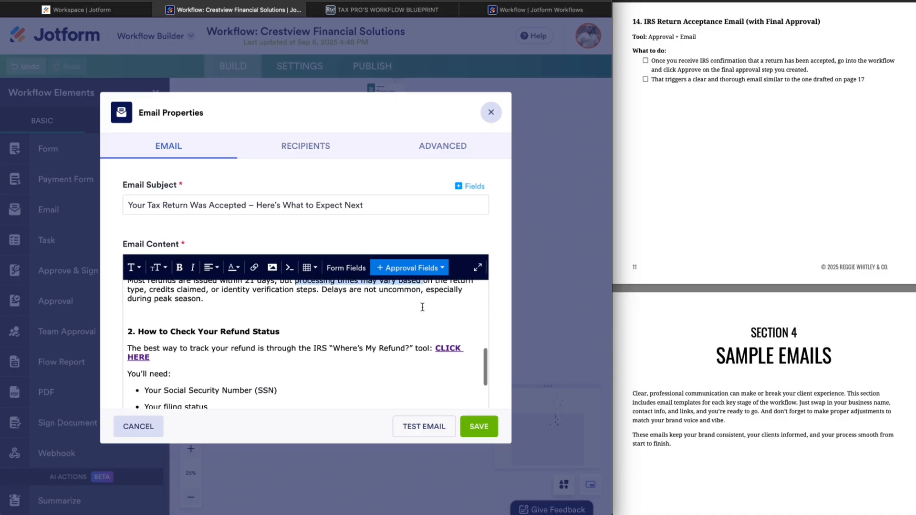
{"action": "scroll", "coordinate": [422, 308], "scroll_direction": "up", "scroll_amount": 1}
{"action": "scroll", "coordinate": [422, 308], "scroll_direction": "down", "scroll_amount": 3}
{"action": "scroll", "coordinate": [422, 308], "scroll_direction": "up", "scroll_amount": 1}
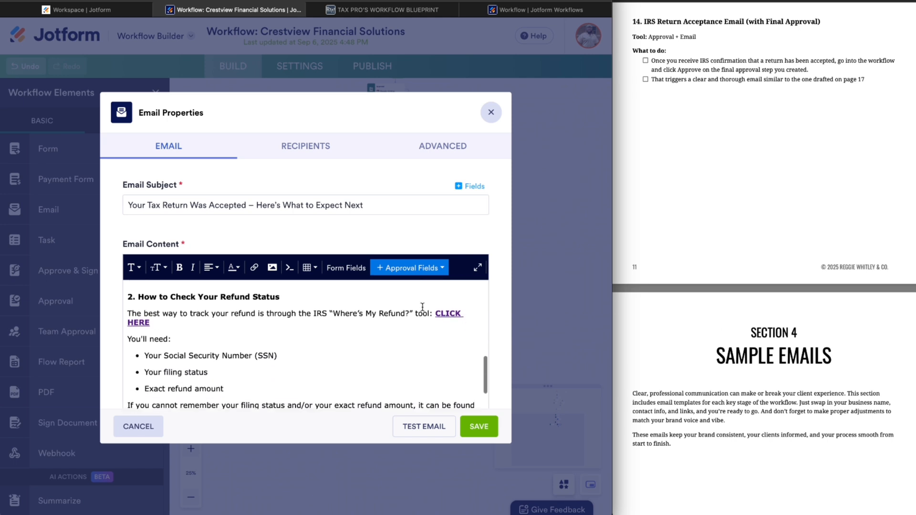
Step: Examine the "How to Check Your Refund Status" section, including the tracking link, required information and {pdf-link} placeholder
{"action": "left_click_drag", "start_coordinate": [136, 295], "coordinate": [292, 296]}
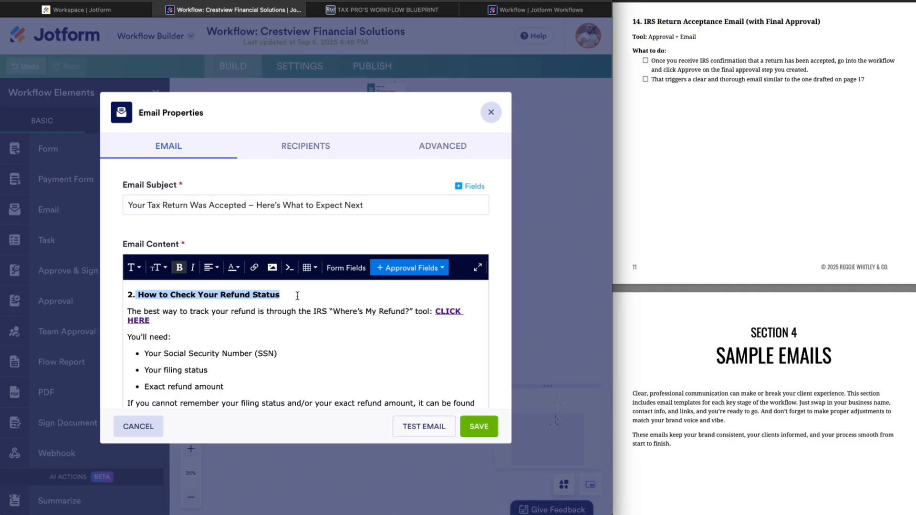
{"action": "left_click", "coordinate": [163, 311]}
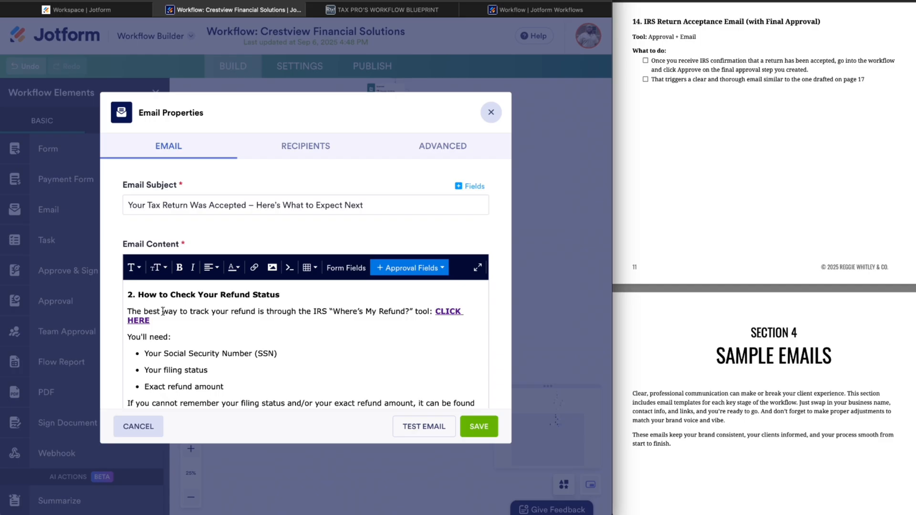
{"action": "left_click_drag", "start_coordinate": [128, 311], "coordinate": [432, 310]}
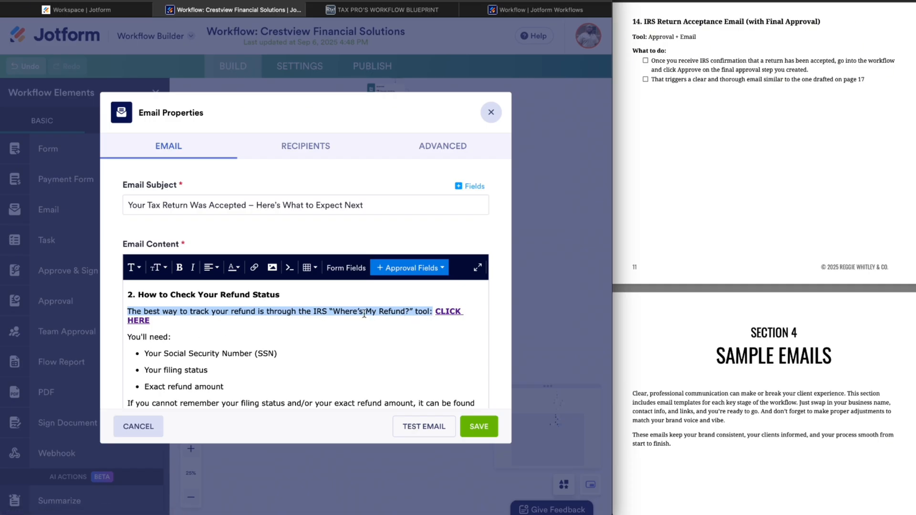
{"action": "left_click", "coordinate": [336, 314]}
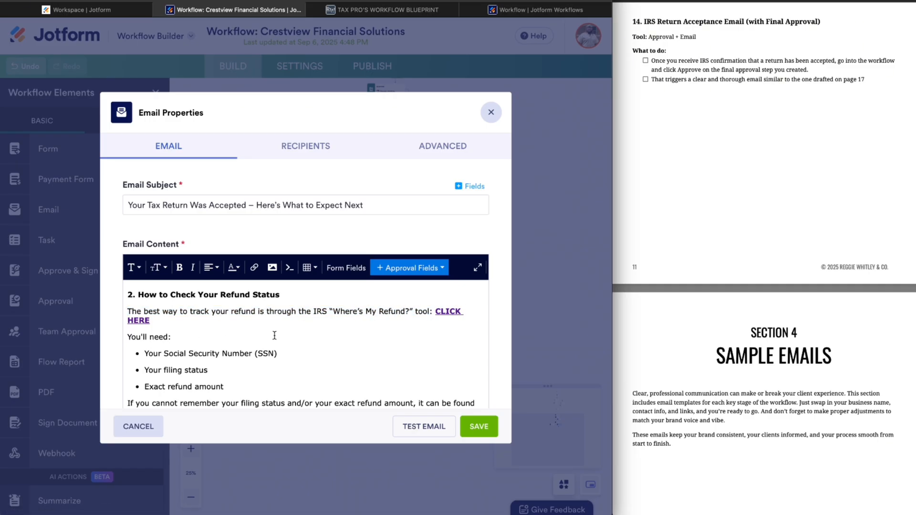
{"action": "scroll", "coordinate": [275, 334], "scroll_direction": "down", "scroll_amount": 1}
{"action": "left_click_drag", "start_coordinate": [127, 320], "coordinate": [225, 371]}
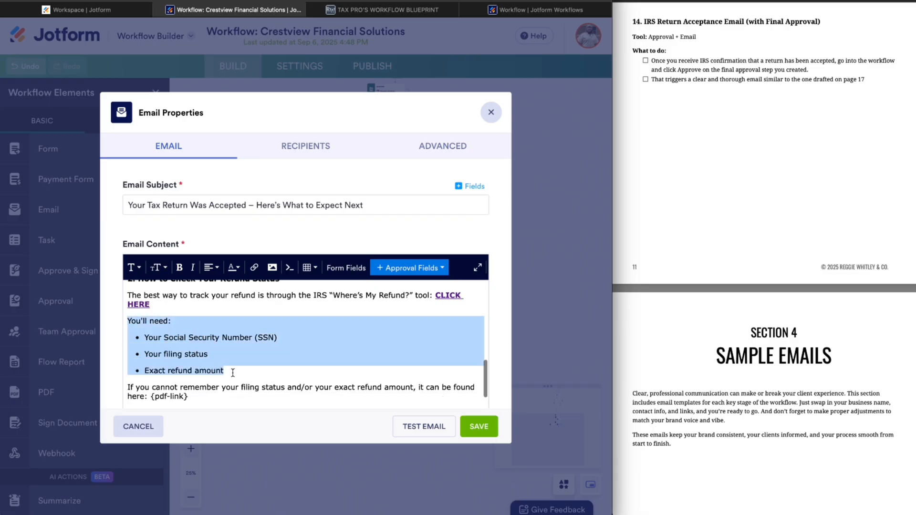
{"action": "left_click", "coordinate": [233, 372]}
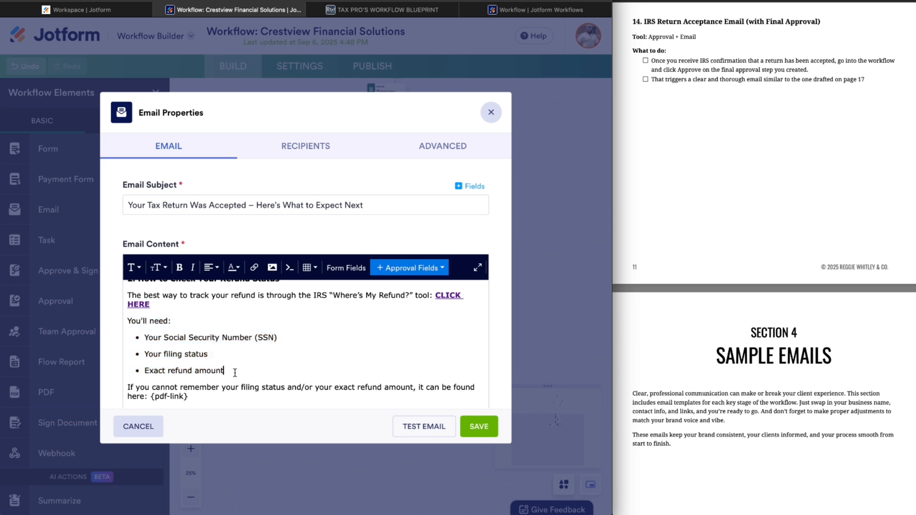
{"action": "scroll", "coordinate": [234, 372], "scroll_direction": "down", "scroll_amount": 3}
{"action": "left_click_drag", "start_coordinate": [135, 340], "coordinate": [352, 338]}
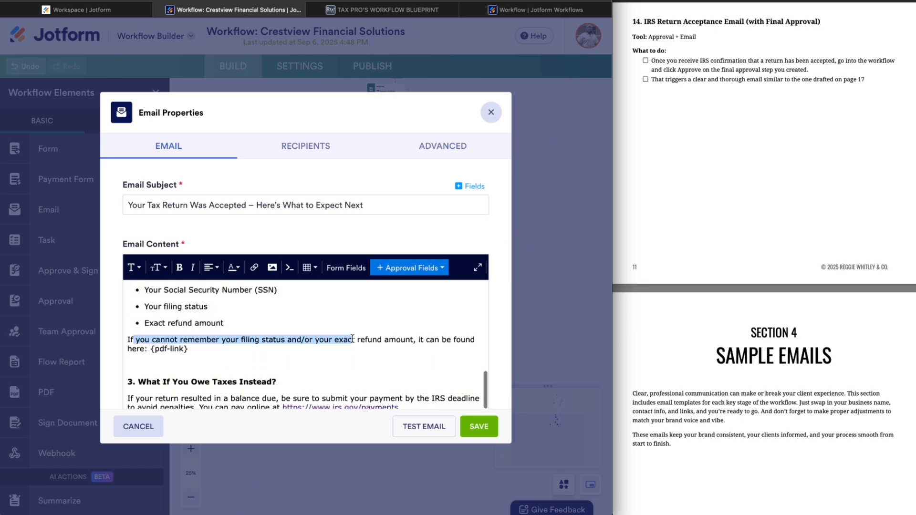
{"action": "left_click", "coordinate": [235, 359]}
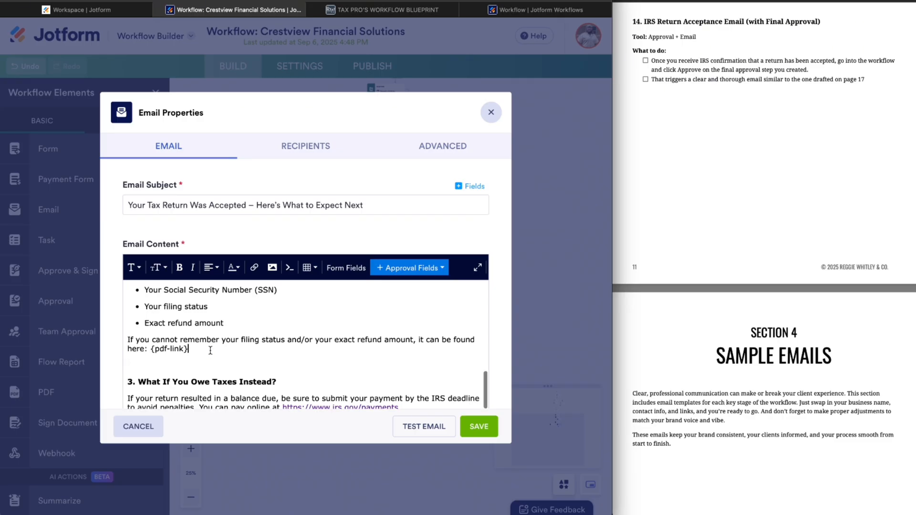
Step: Check the taxes-owed and state returns sections of the email, and return to the list of required refund information
{"action": "scroll", "coordinate": [210, 350], "scroll_direction": "down", "scroll_amount": 3}
{"action": "scroll", "coordinate": [210, 351], "scroll_direction": "down", "scroll_amount": 1}
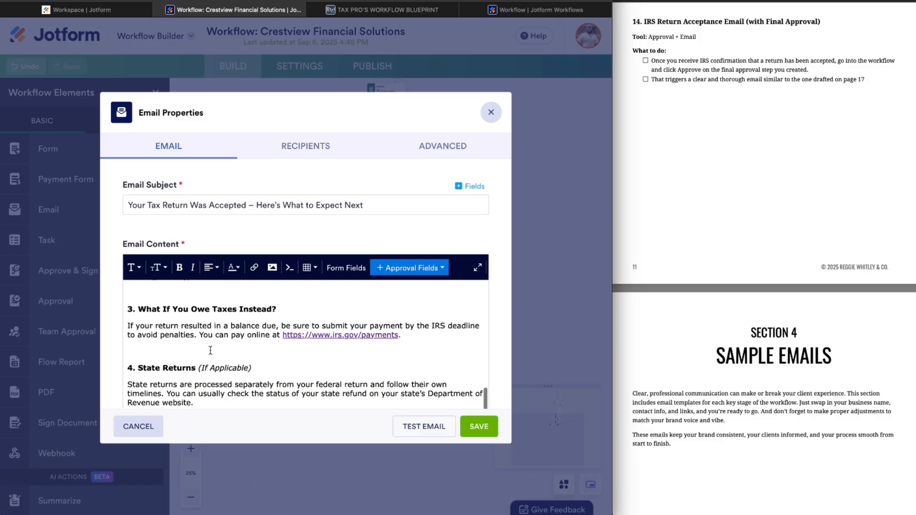
{"action": "scroll", "coordinate": [210, 351], "scroll_direction": "up", "scroll_amount": 5}
{"action": "scroll", "coordinate": [210, 351], "scroll_direction": "up", "scroll_amount": 1}
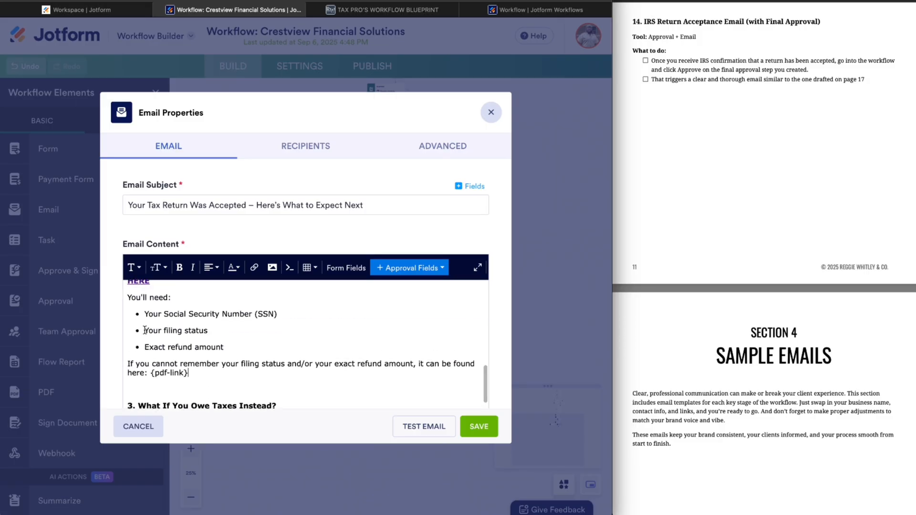
Step: Read the filing status and refund amount items and the email's "What If You Owe Taxes Instead?" section
{"action": "left_click_drag", "start_coordinate": [145, 330], "coordinate": [236, 351]}
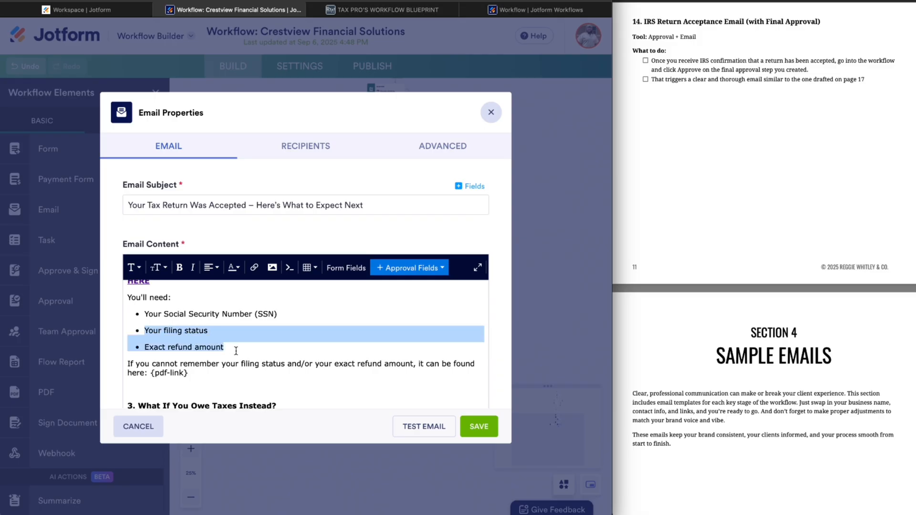
{"action": "left_click", "coordinate": [235, 351]}
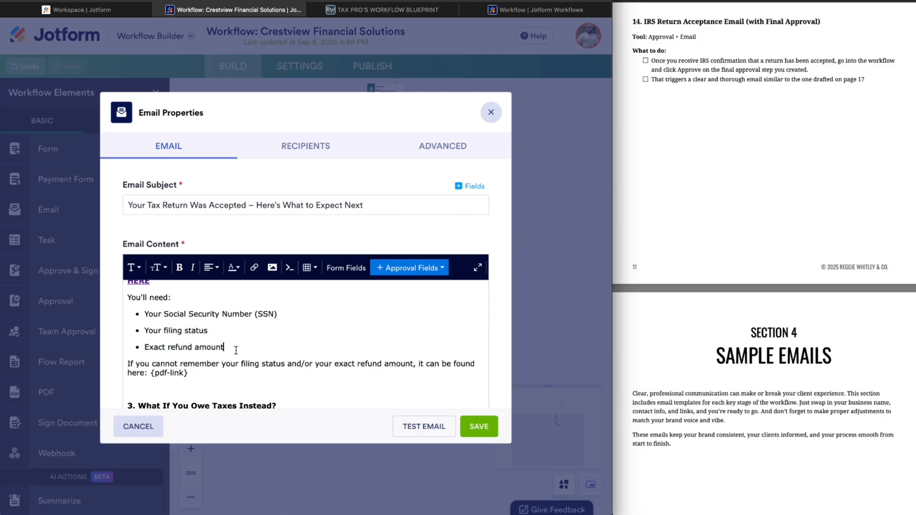
{"action": "scroll", "coordinate": [236, 351], "scroll_direction": "down", "scroll_amount": 3}
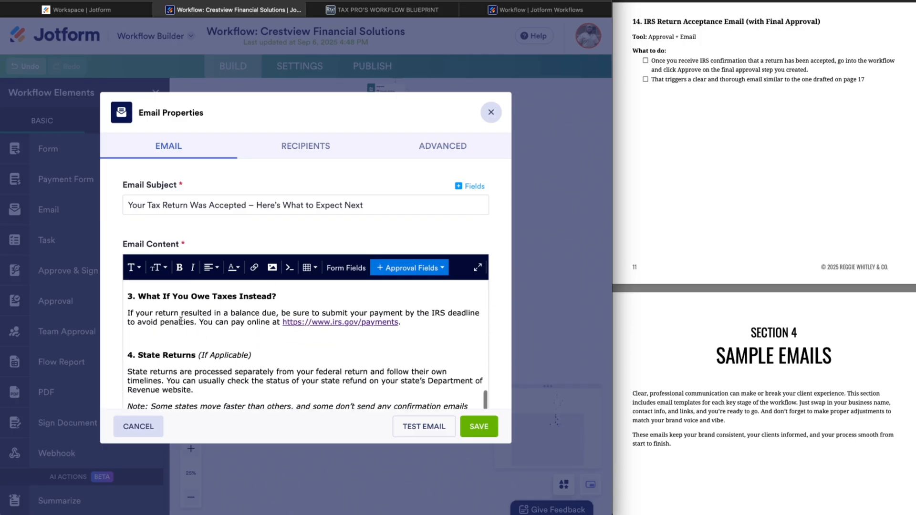
{"action": "left_click_drag", "start_coordinate": [139, 298], "coordinate": [295, 298]}
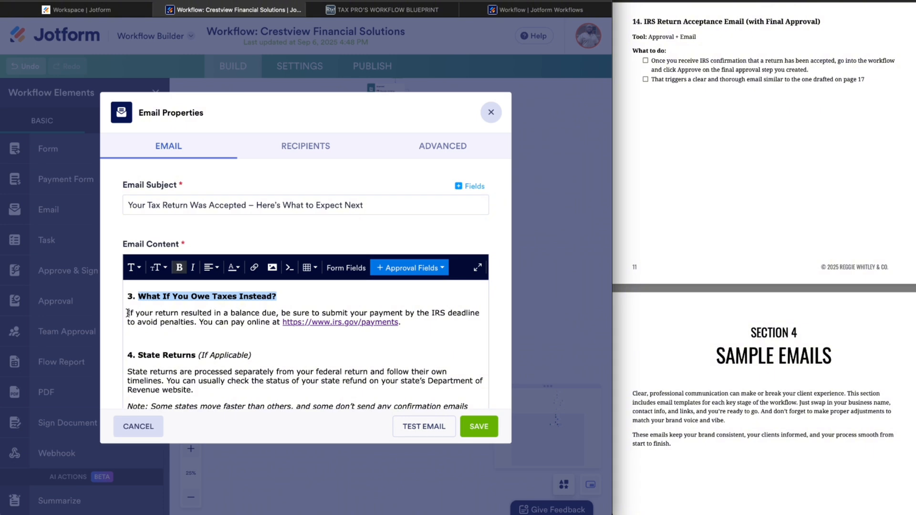
{"action": "left_click_drag", "start_coordinate": [128, 312], "coordinate": [416, 323]}
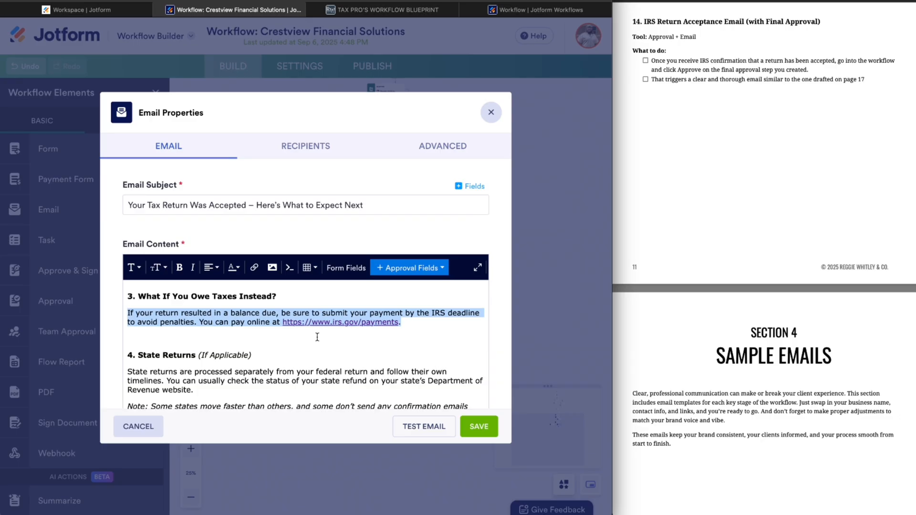
Step: Read the email's State Returns section, including the note about states' timing and confirmation emails
{"action": "scroll", "coordinate": [317, 337], "scroll_direction": "down", "scroll_amount": 3}
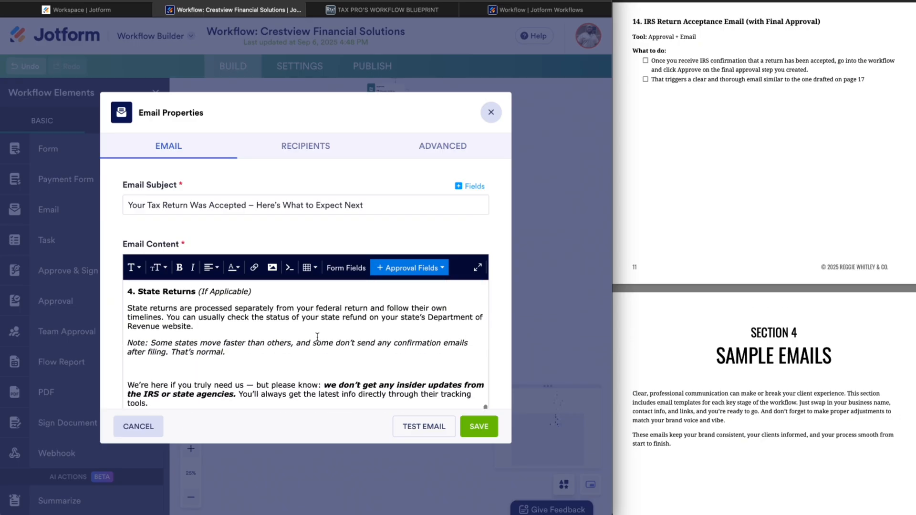
{"action": "left_click_drag", "start_coordinate": [126, 293], "coordinate": [277, 295]}
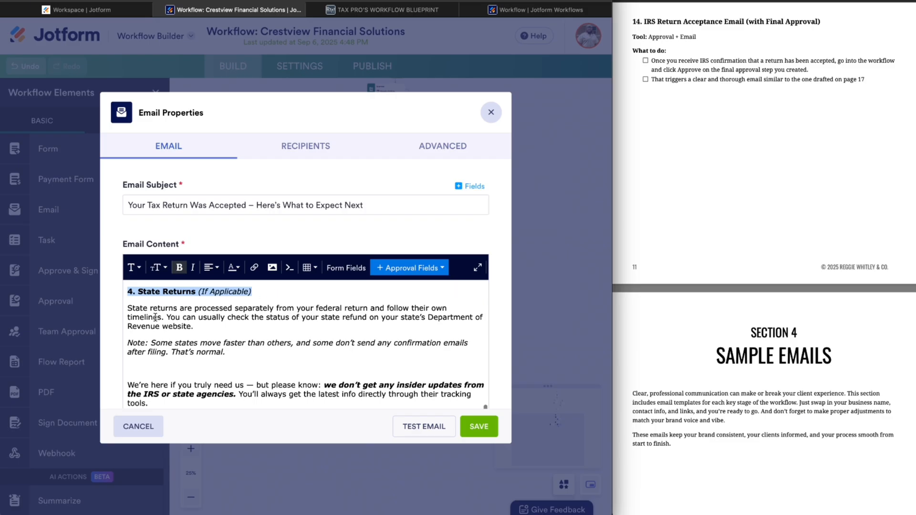
{"action": "left_click_drag", "start_coordinate": [128, 309], "coordinate": [240, 348]}
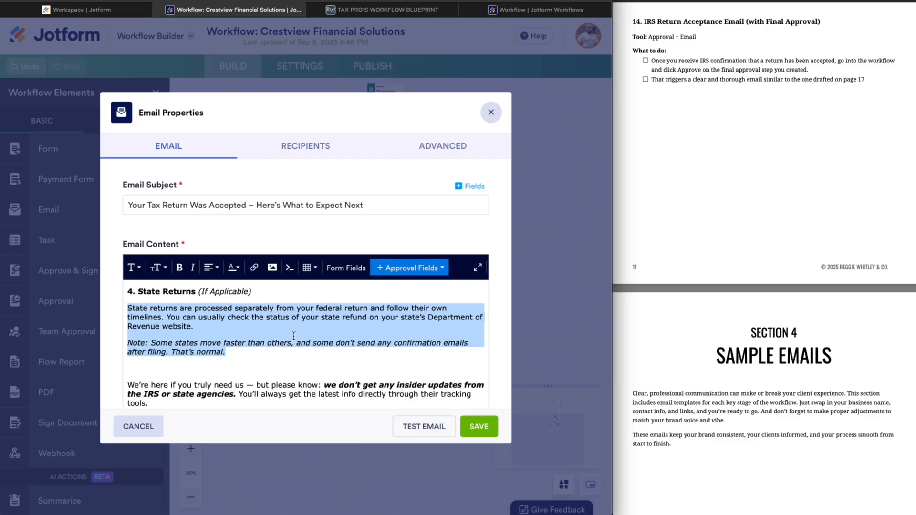
{"action": "scroll", "coordinate": [293, 336], "scroll_direction": "down", "scroll_amount": 3}
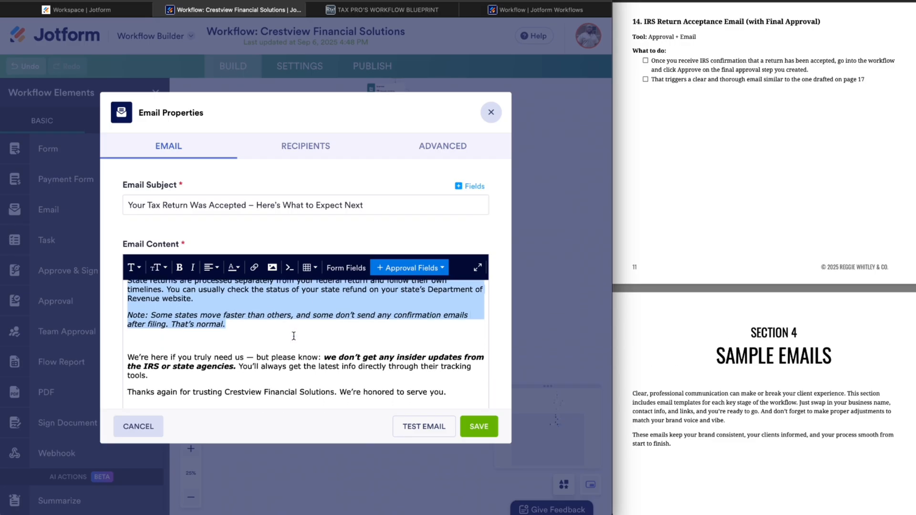
{"action": "scroll", "coordinate": [294, 336], "scroll_direction": "up", "scroll_amount": 1}
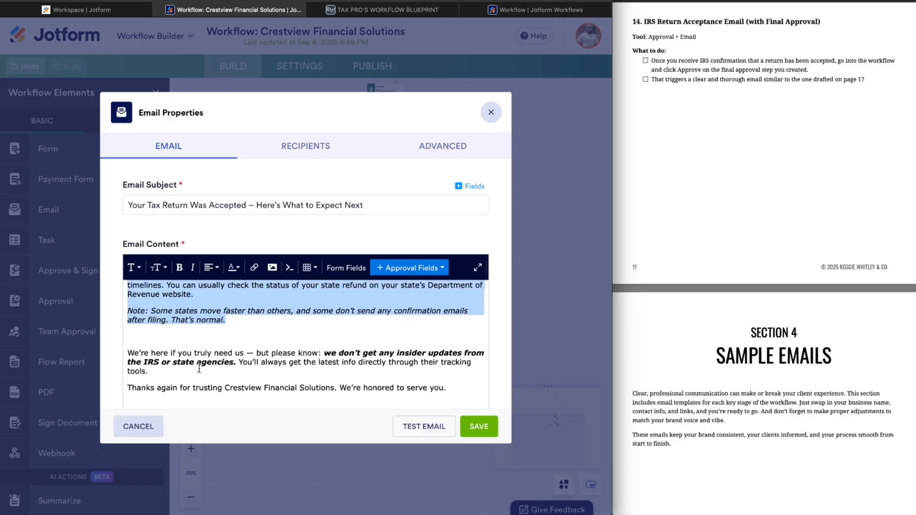
Step: Read the email's closing paragraph about insider updates from the IRS or state agencies, and close the email properties without saving
{"action": "left_click", "coordinate": [171, 355]}
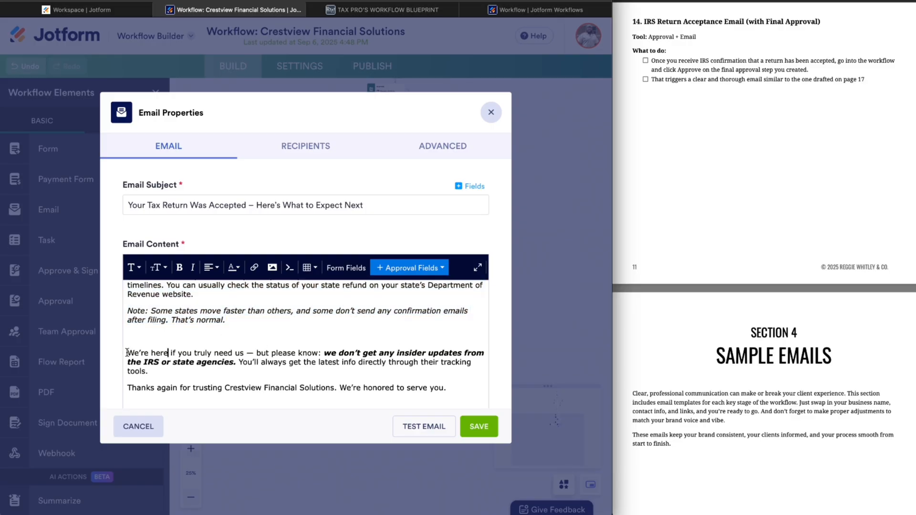
{"action": "left_click_drag", "start_coordinate": [126, 353], "coordinate": [243, 354]}
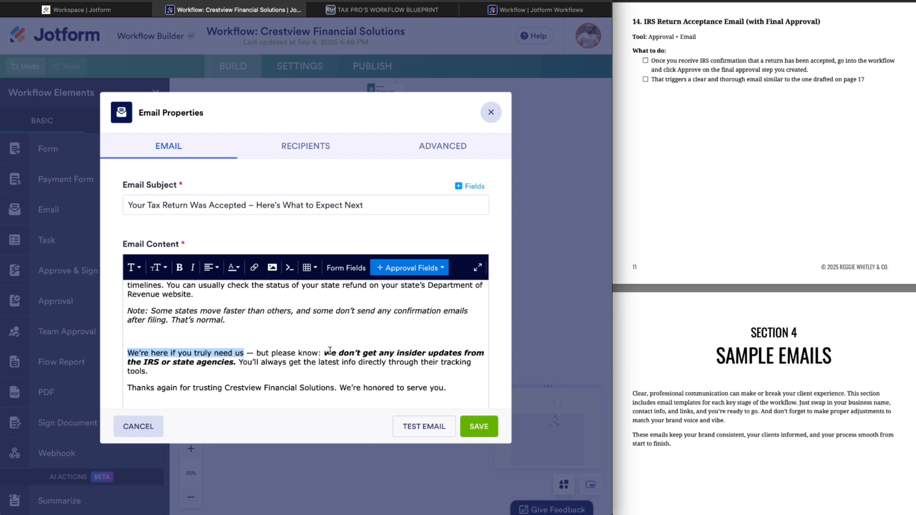
{"action": "left_click_drag", "start_coordinate": [325, 353], "coordinate": [234, 364]}
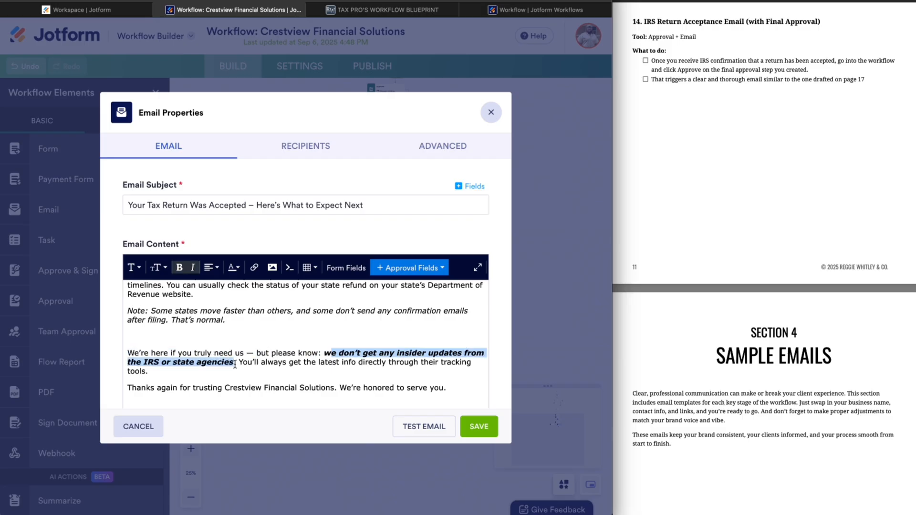
{"action": "left_click", "coordinate": [251, 362]}
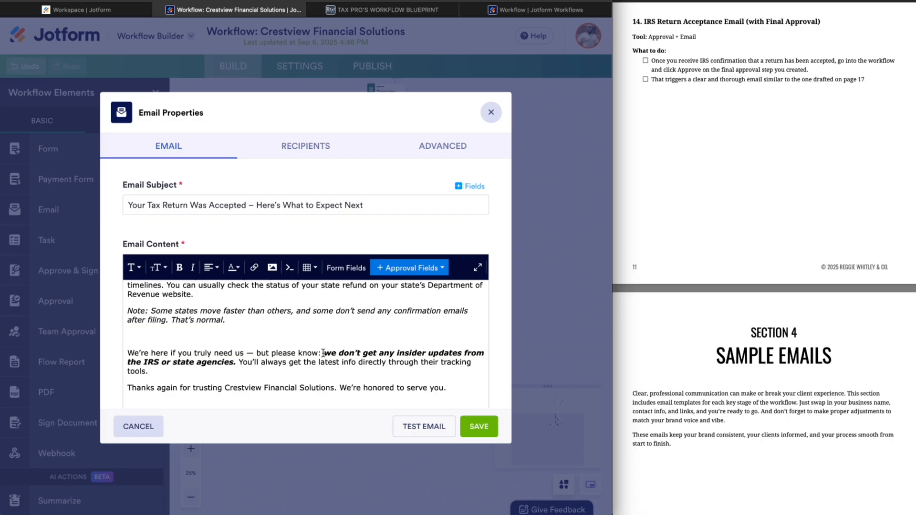
{"action": "scroll", "coordinate": [323, 353], "scroll_direction": "up", "scroll_amount": 10}
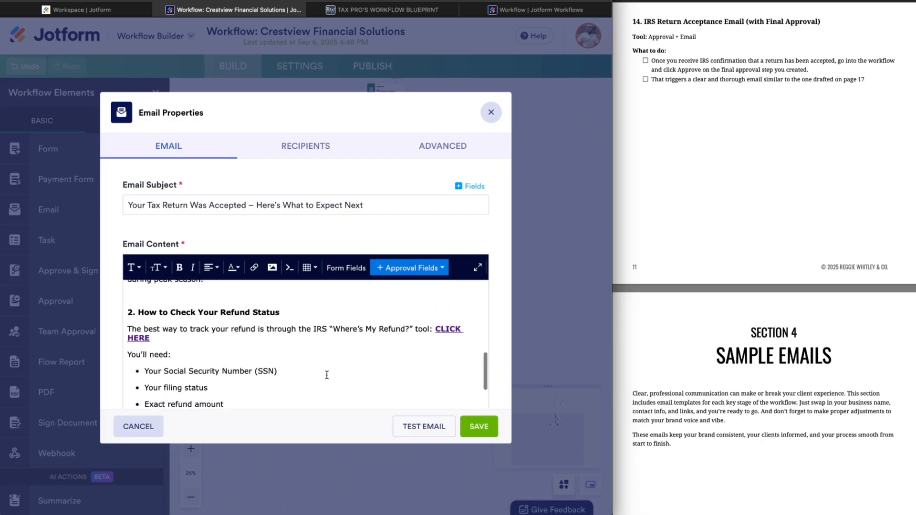
{"action": "scroll", "coordinate": [335, 352], "scroll_direction": "down", "scroll_amount": 10}
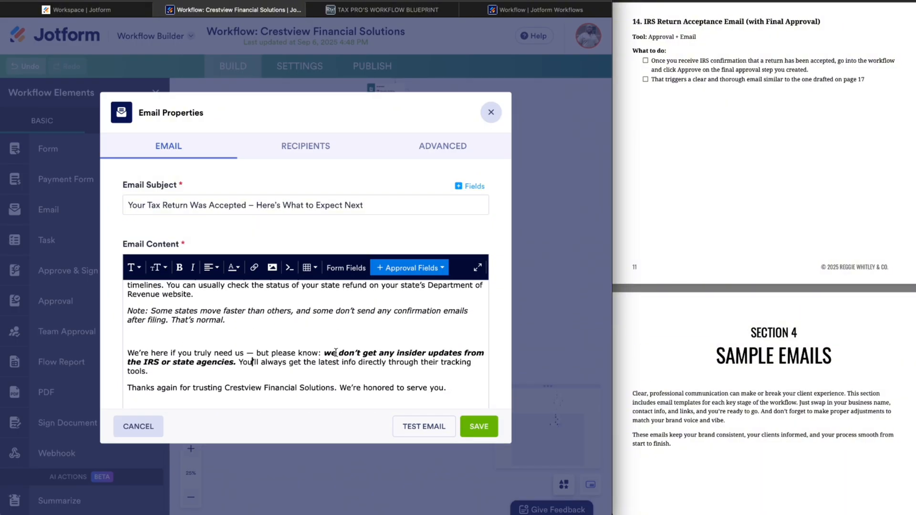
{"action": "left_click", "coordinate": [489, 116]}
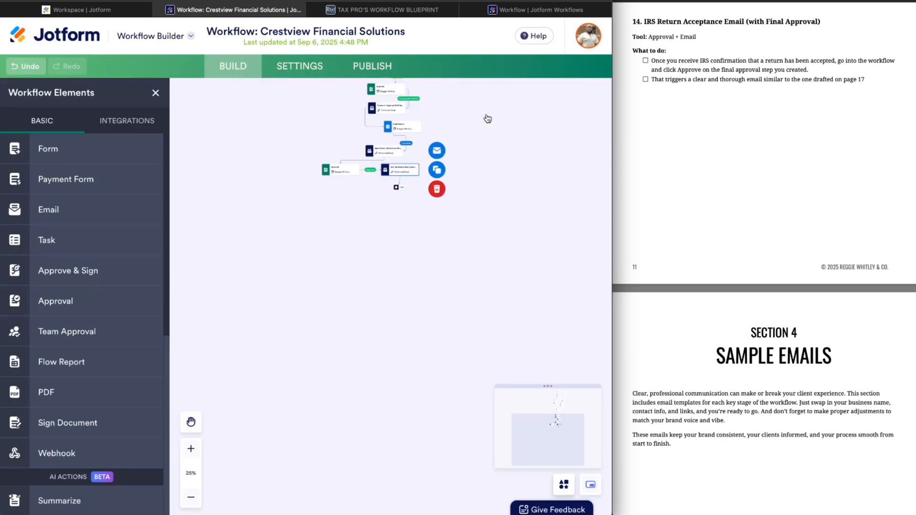
Step: In the new Workflow, add an End element below the IRS Approval Email and connect the email to it
{"action": "left_click", "coordinate": [503, 9]}
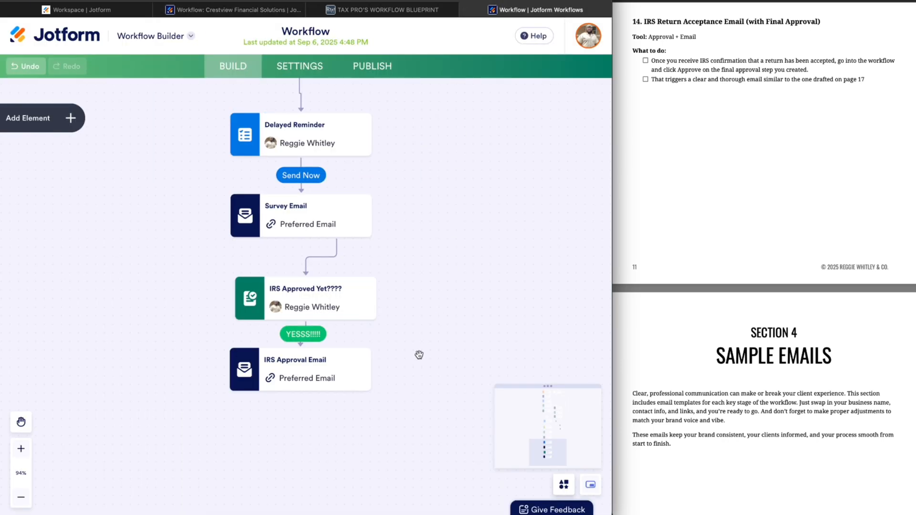
{"action": "left_click_drag", "start_coordinate": [353, 441], "coordinate": [356, 336]}
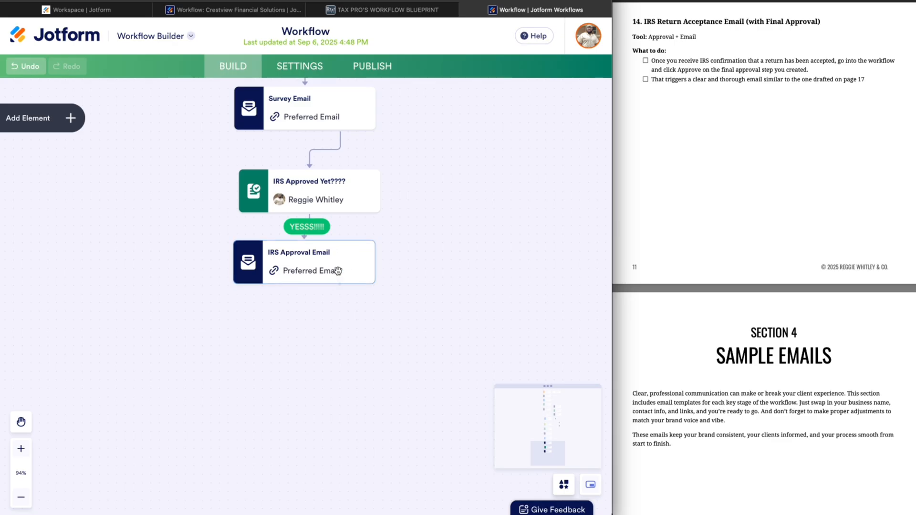
{"action": "left_click", "coordinate": [70, 118]}
{"action": "scroll", "coordinate": [79, 333], "scroll_direction": "down", "scroll_amount": 7}
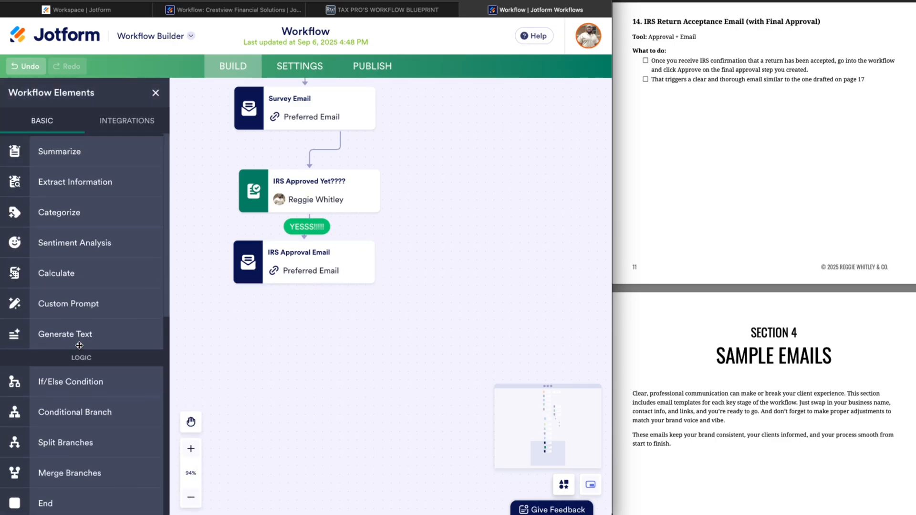
{"action": "left_click_drag", "start_coordinate": [50, 500], "coordinate": [302, 327]}
{"action": "left_click_drag", "start_coordinate": [304, 284], "coordinate": [304, 317]}
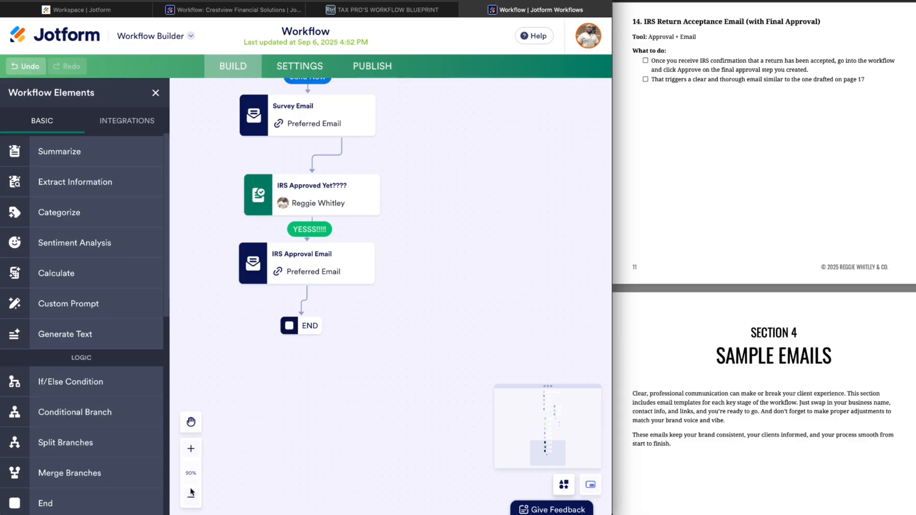
Step: Examine the complete new workflow, from the starting form through to the final End element
{"action": "left_click", "coordinate": [191, 497]}
{"action": "left_click", "coordinate": [190, 496]}
{"action": "left_click", "coordinate": [191, 497]}
{"action": "left_click", "coordinate": [191, 496]}
{"action": "scroll", "coordinate": [345, 272], "scroll_direction": "down", "scroll_amount": 5}
{"action": "left_click_drag", "start_coordinate": [388, 217], "coordinate": [388, 377]}
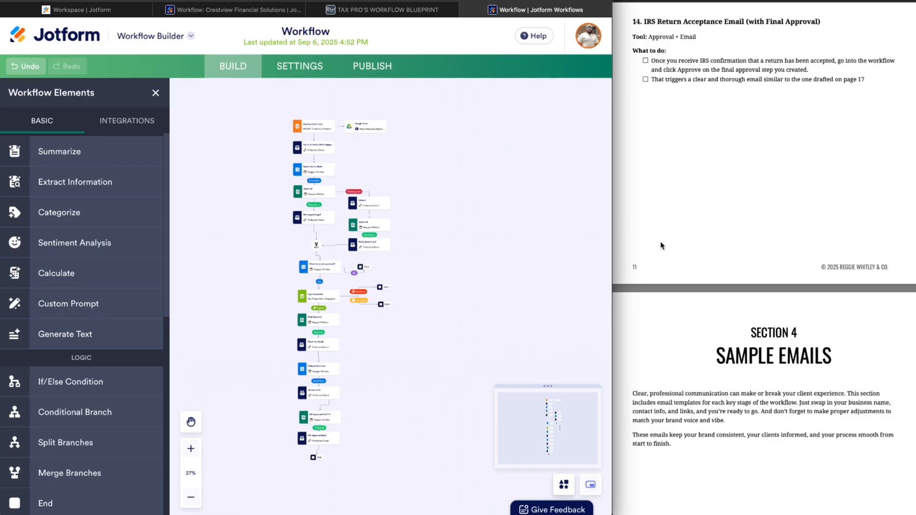
Step: Find and read the IRS Accepted Email Sample on page 17 of the blueprint
{"action": "scroll", "coordinate": [660, 246], "scroll_direction": "down", "scroll_amount": 5}
{"action": "scroll", "coordinate": [660, 245], "scroll_direction": "down", "scroll_amount": 7}
{"action": "scroll", "coordinate": [660, 246], "scroll_direction": "down", "scroll_amount": 8}
{"action": "scroll", "coordinate": [660, 245], "scroll_direction": "down", "scroll_amount": 4}
{"action": "scroll", "coordinate": [660, 246], "scroll_direction": "down", "scroll_amount": 4}
{"action": "scroll", "coordinate": [660, 246], "scroll_direction": "down", "scroll_amount": 2}
{"action": "scroll", "coordinate": [661, 245], "scroll_direction": "down", "scroll_amount": 1}
{"action": "scroll", "coordinate": [661, 245], "scroll_direction": "down", "scroll_amount": 1}
{"action": "scroll", "coordinate": [661, 245], "scroll_direction": "down", "scroll_amount": 5}
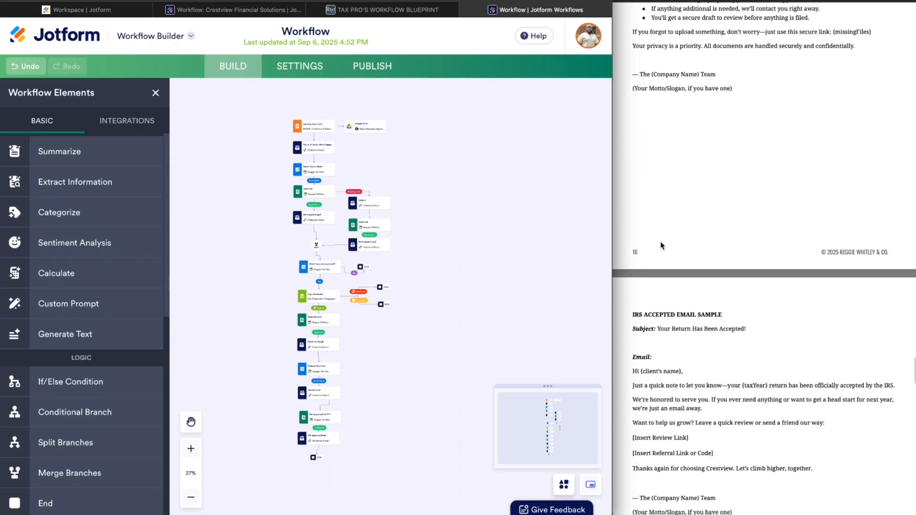
{"action": "scroll", "coordinate": [661, 246], "scroll_direction": "down", "scroll_amount": 6}
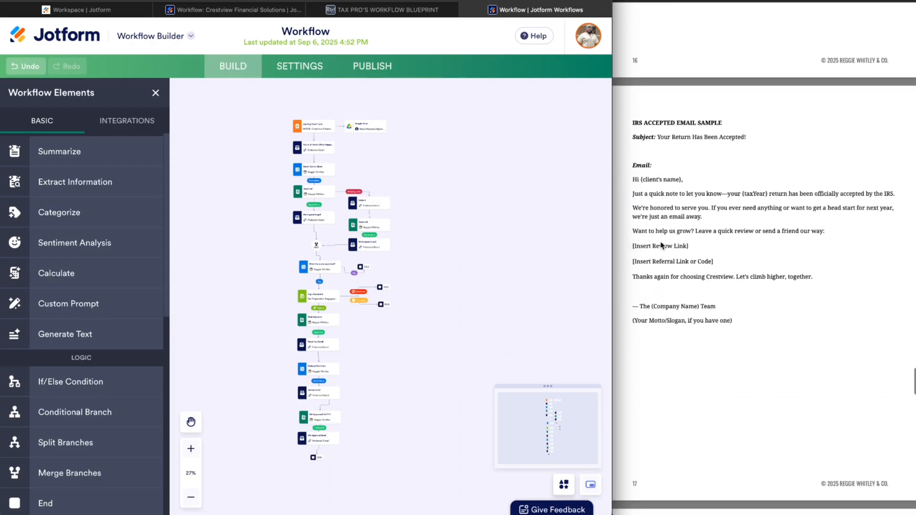
{"action": "scroll", "coordinate": [661, 246], "scroll_direction": "down", "scroll_amount": 4}
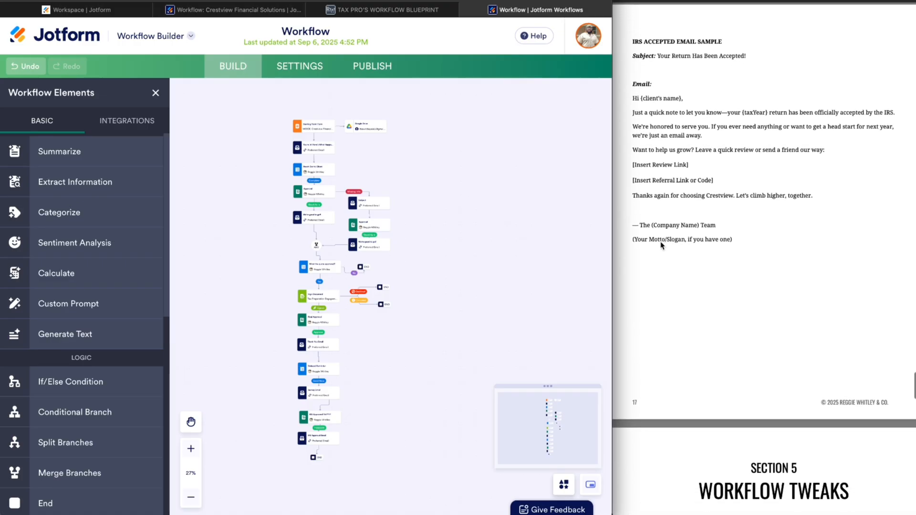
Step: Skim the blueprint's Workflow Tweaks and Pro Tips sections, and return to its cover page
{"action": "scroll", "coordinate": [661, 246], "scroll_direction": "down", "scroll_amount": 10}
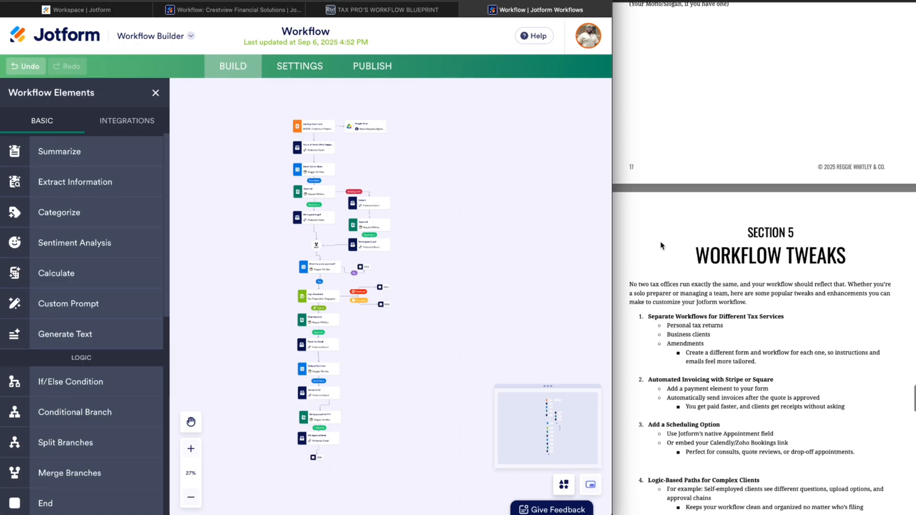
{"action": "scroll", "coordinate": [661, 246], "scroll_direction": "down", "scroll_amount": 20}
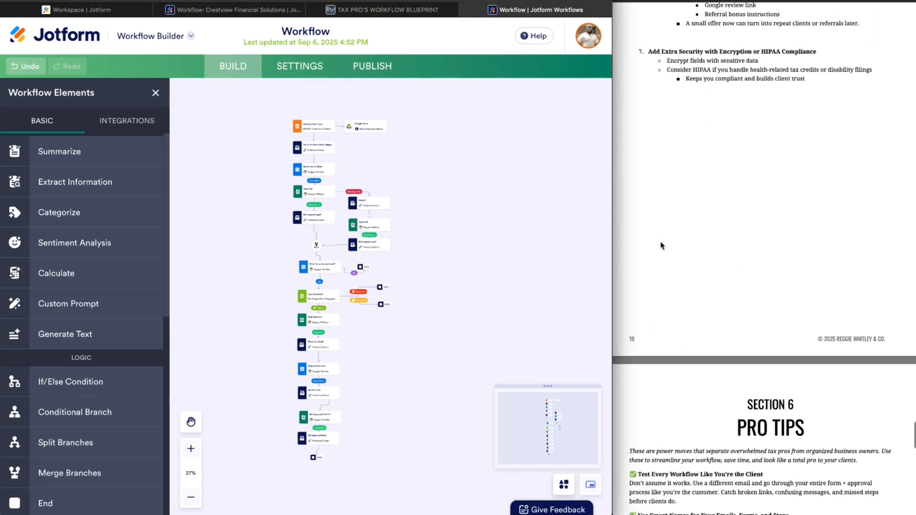
{"action": "scroll", "coordinate": [661, 245], "scroll_direction": "down", "scroll_amount": 8}
{"action": "scroll", "coordinate": [660, 256], "scroll_direction": "up", "scroll_amount": 20}
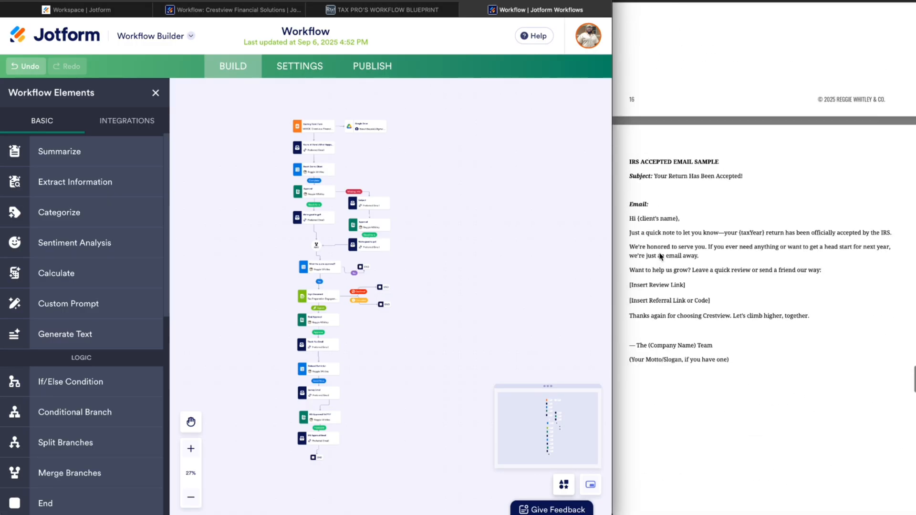
{"action": "scroll", "coordinate": [660, 256], "scroll_direction": "up", "scroll_amount": 20}
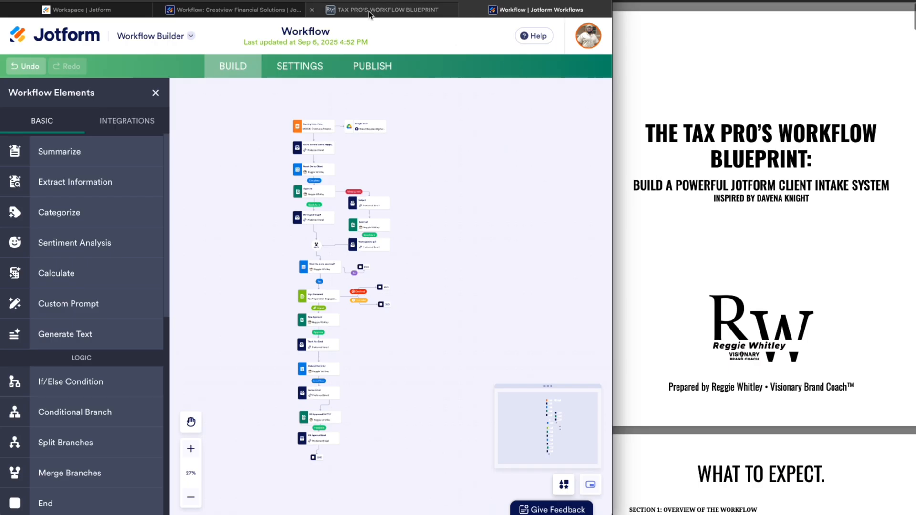
Step: Review the Tax Pro's Workflow Blueprint landing page, including the sign-up form for the free blueprint
{"action": "mouse_move", "coordinate": [369, 13]}
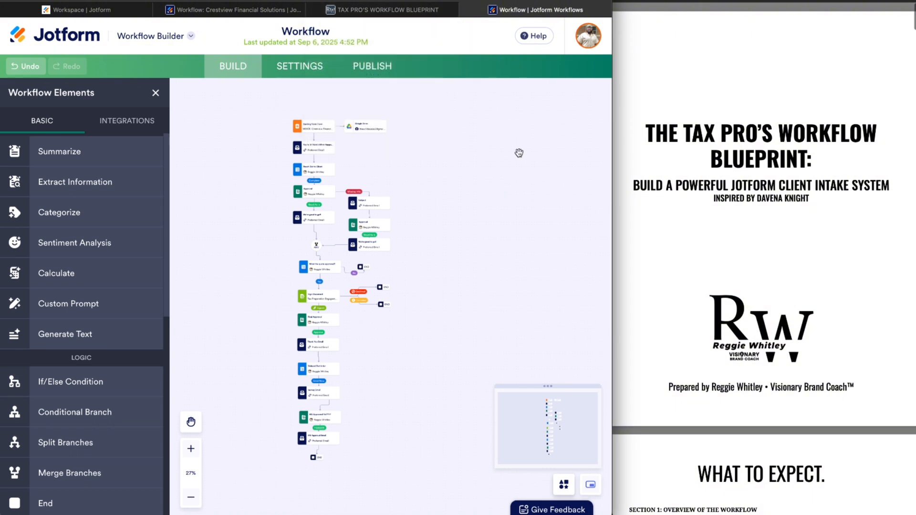
{"action": "left_click", "coordinate": [387, 13]}
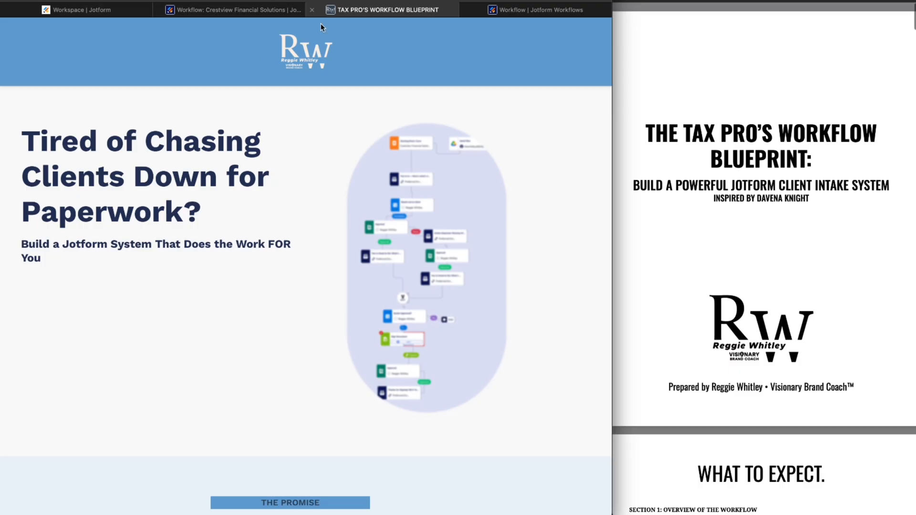
{"action": "scroll", "coordinate": [284, 255], "scroll_direction": "down", "scroll_amount": 15}
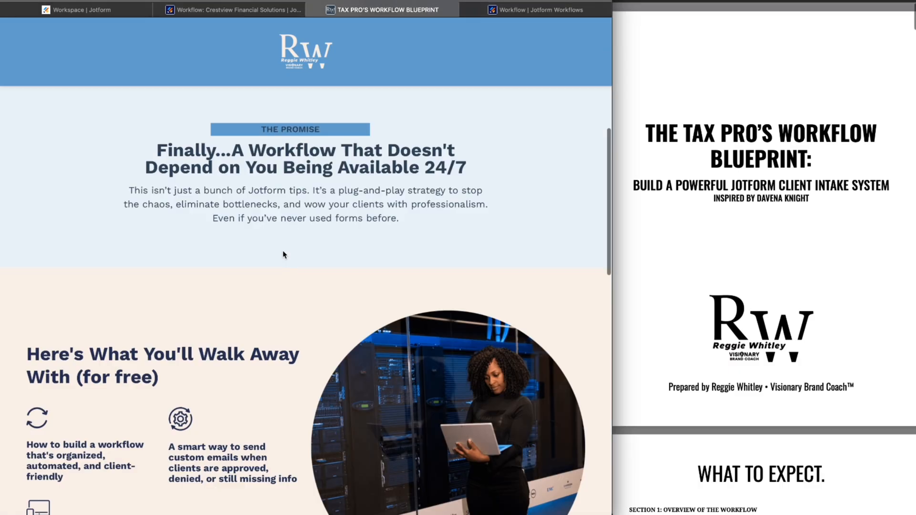
{"action": "left_click_drag", "start_coordinate": [53, 232], "coordinate": [444, 262]}
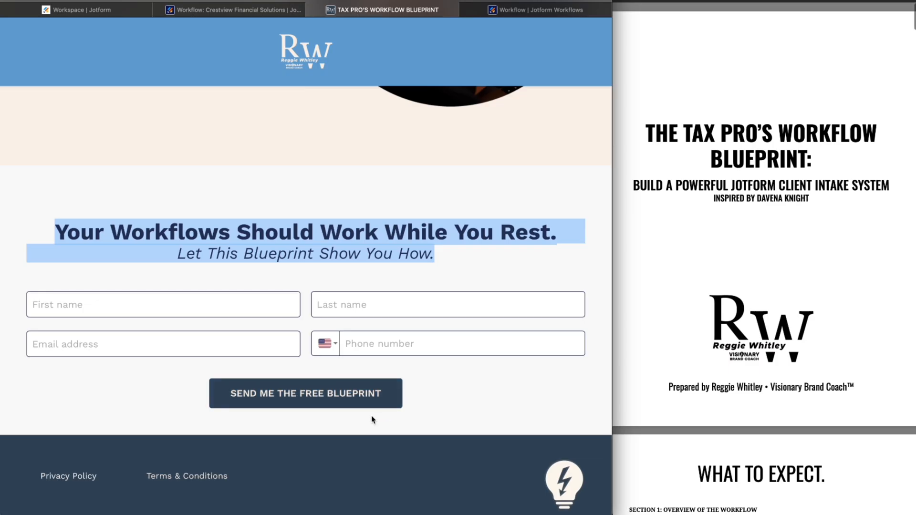
{"action": "scroll", "coordinate": [372, 419], "scroll_direction": "up", "scroll_amount": 20}
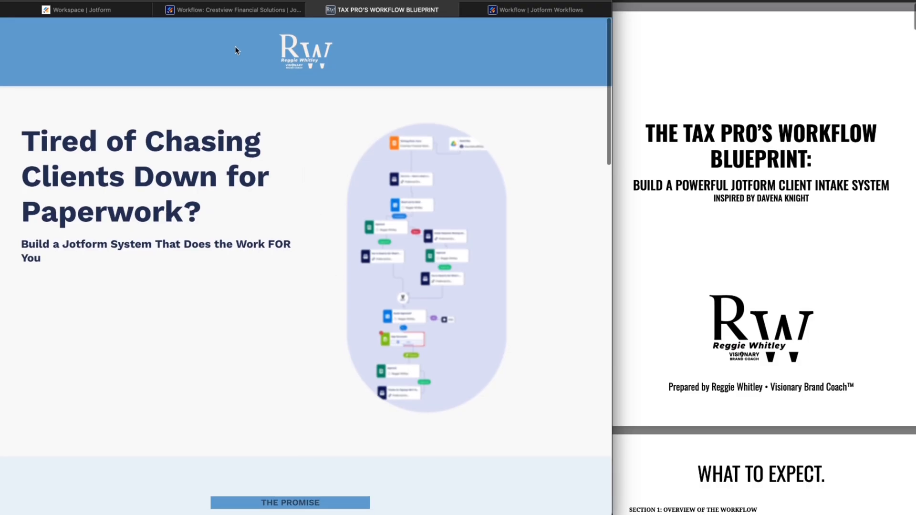
Step: Return to the Crestview Financial Solutions workflow and view its whole flow from the starting form
{"action": "left_click", "coordinate": [225, 10]}
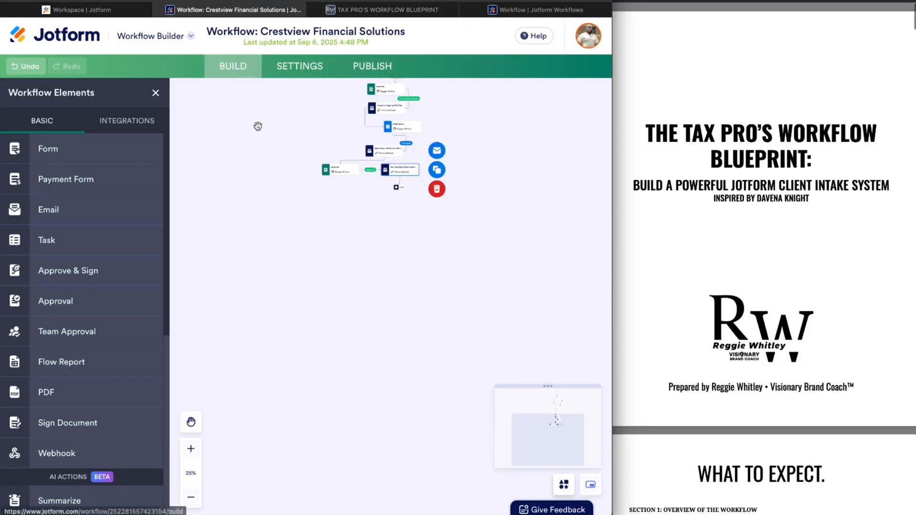
{"action": "left_click_drag", "start_coordinate": [257, 133], "coordinate": [244, 357]}
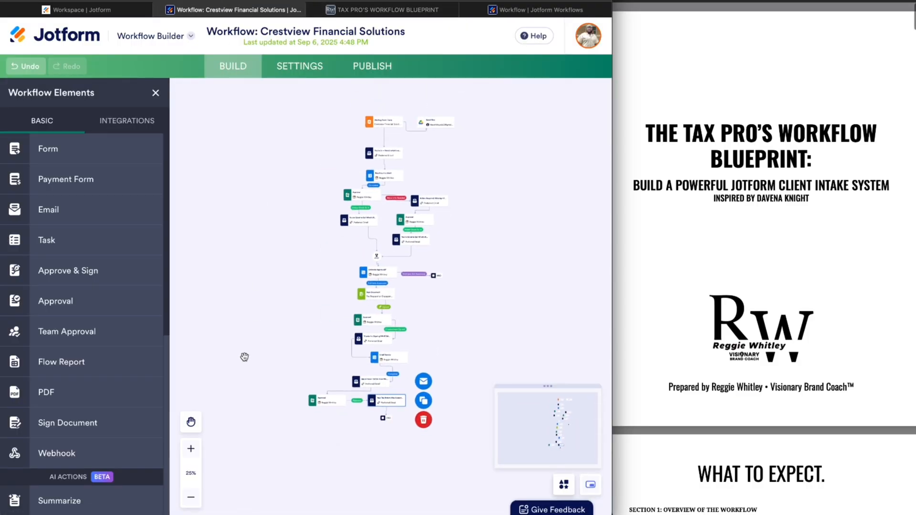